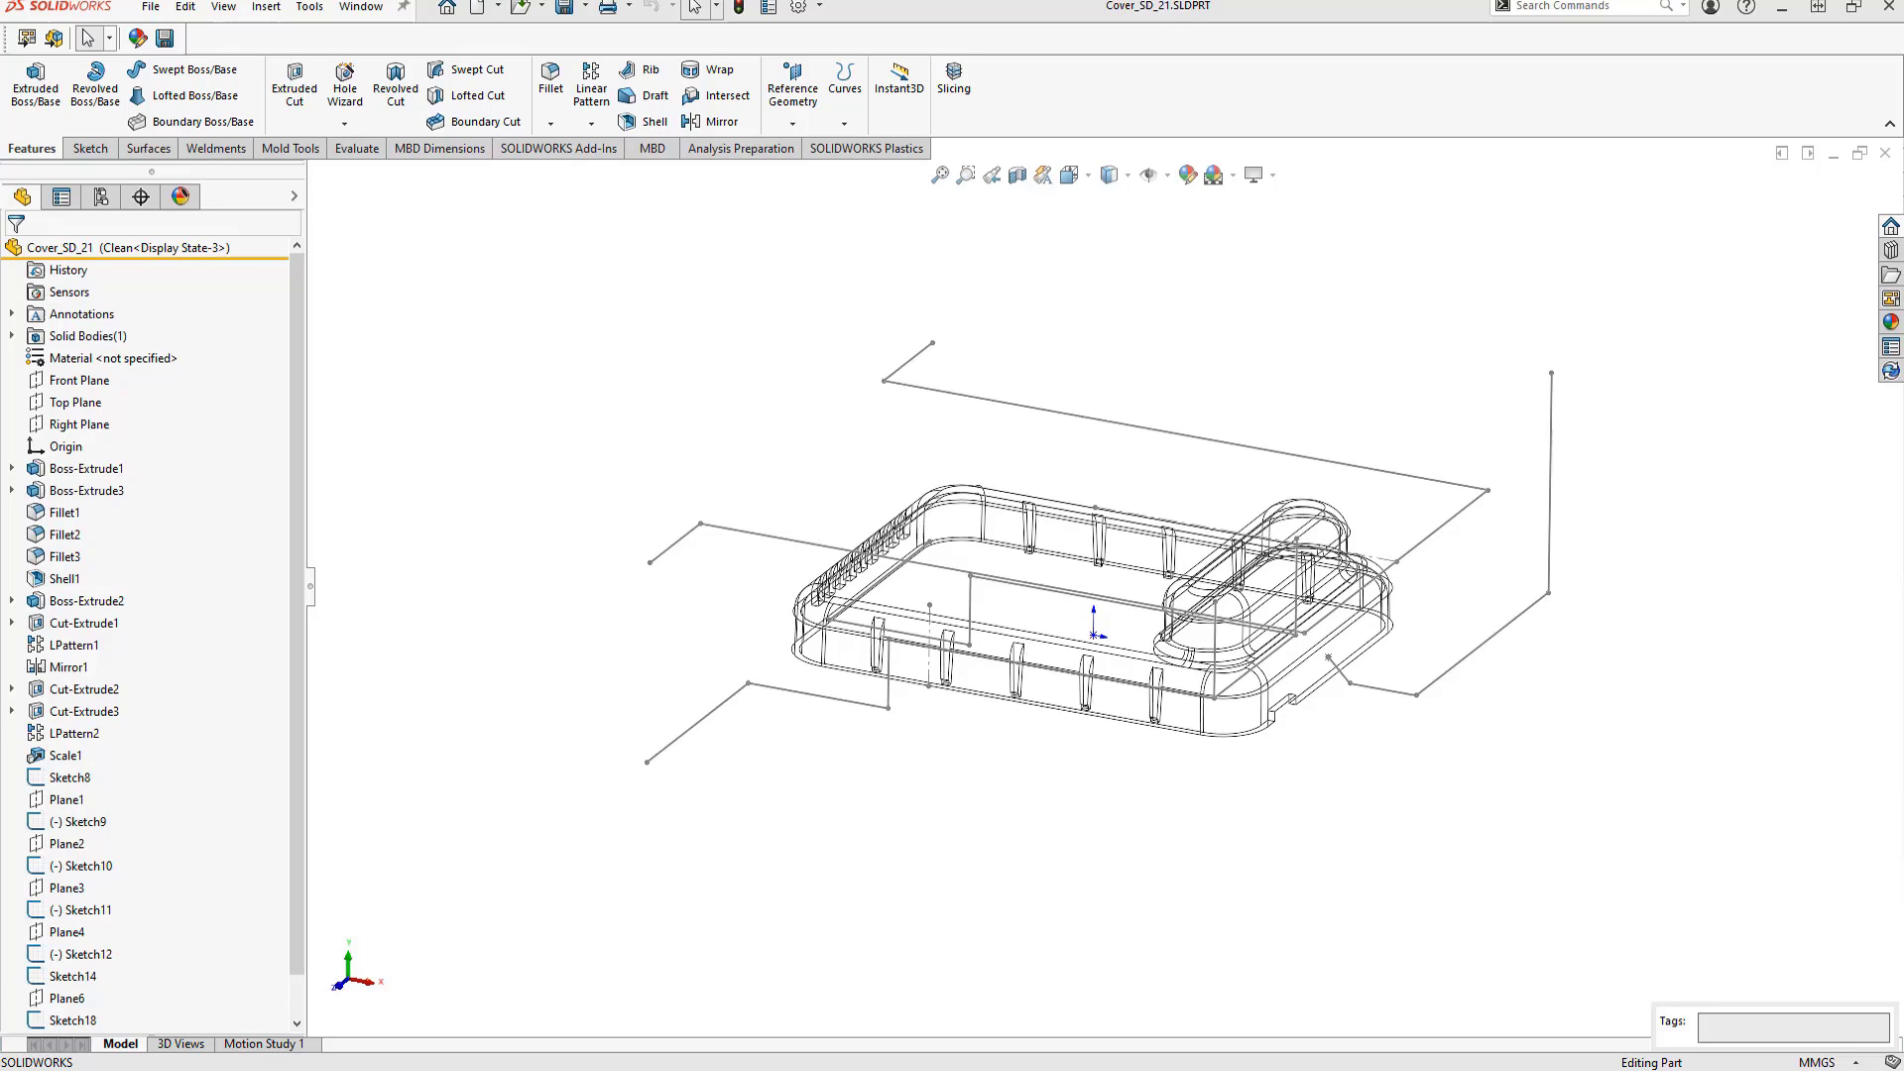
Step: Bring up the SOLIDWORKS Plastics commands and review the Settings and Help options
left_click(850, 151)
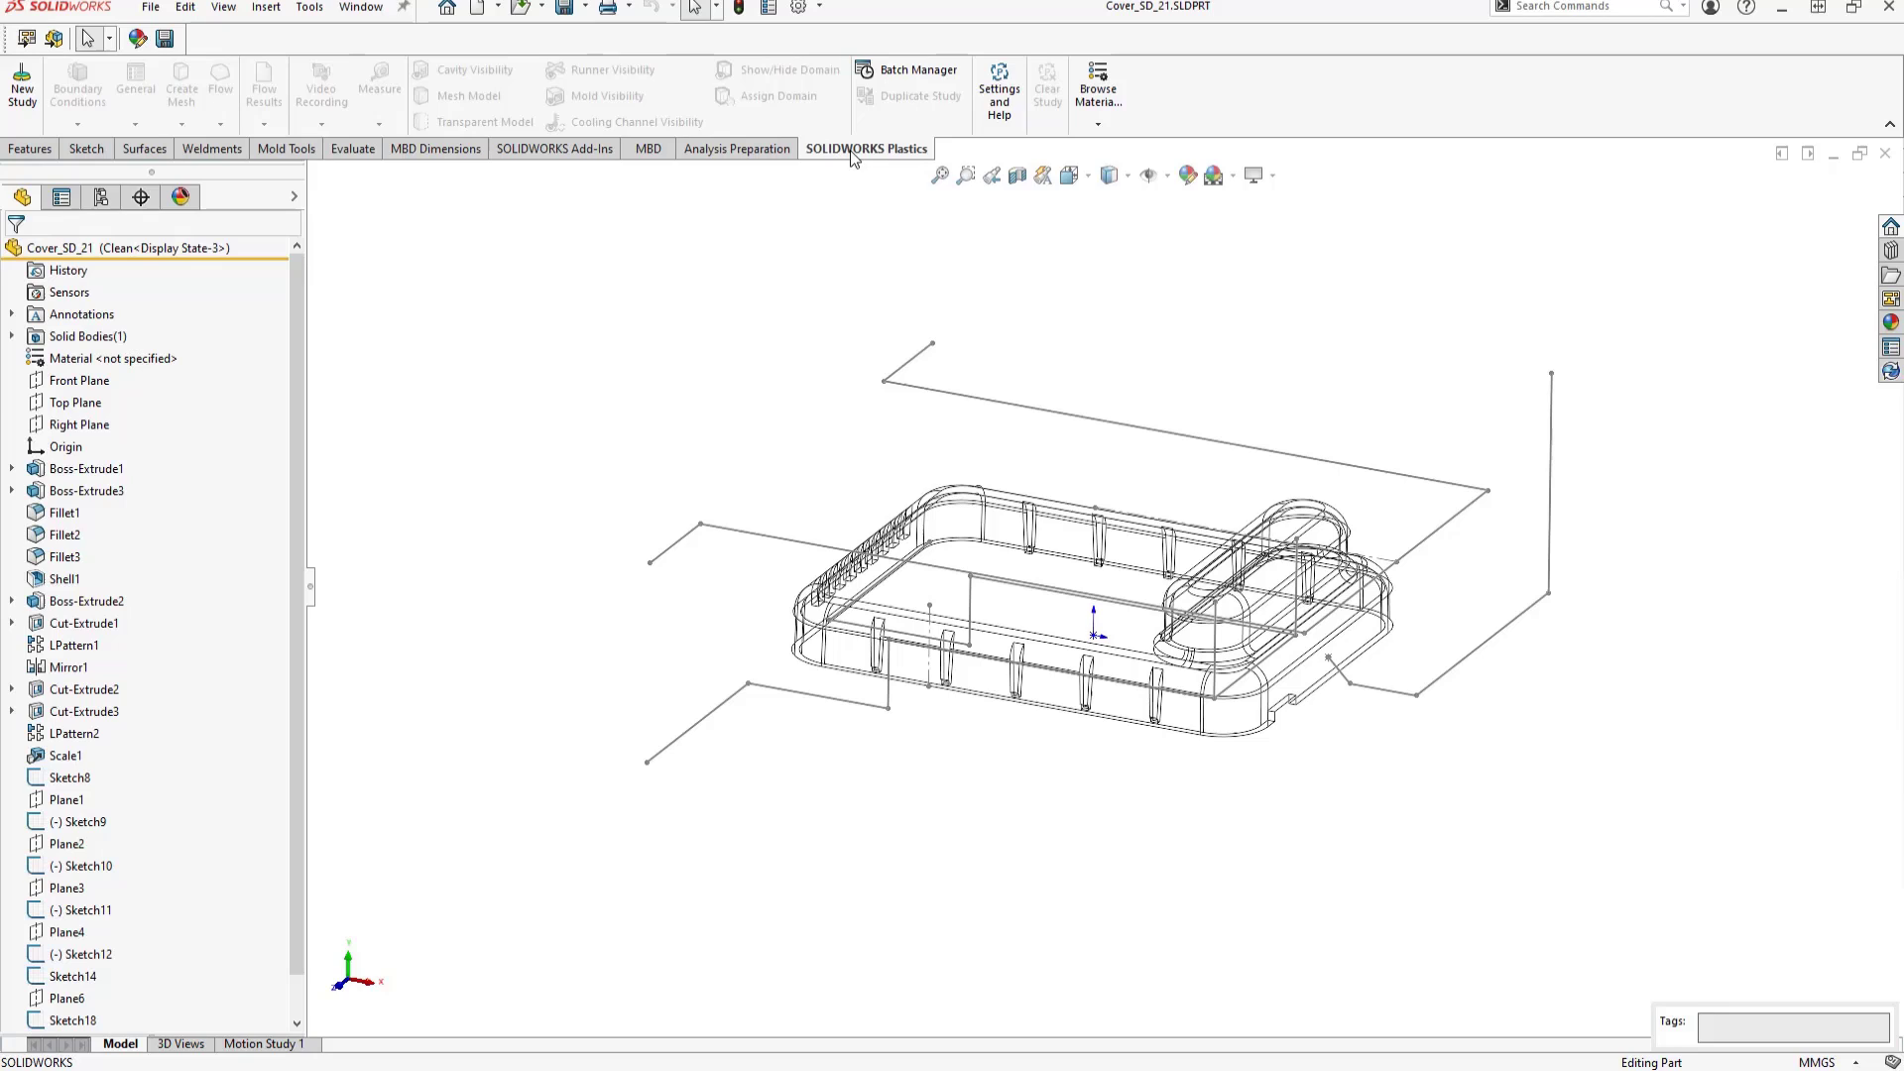
left_click(999, 92)
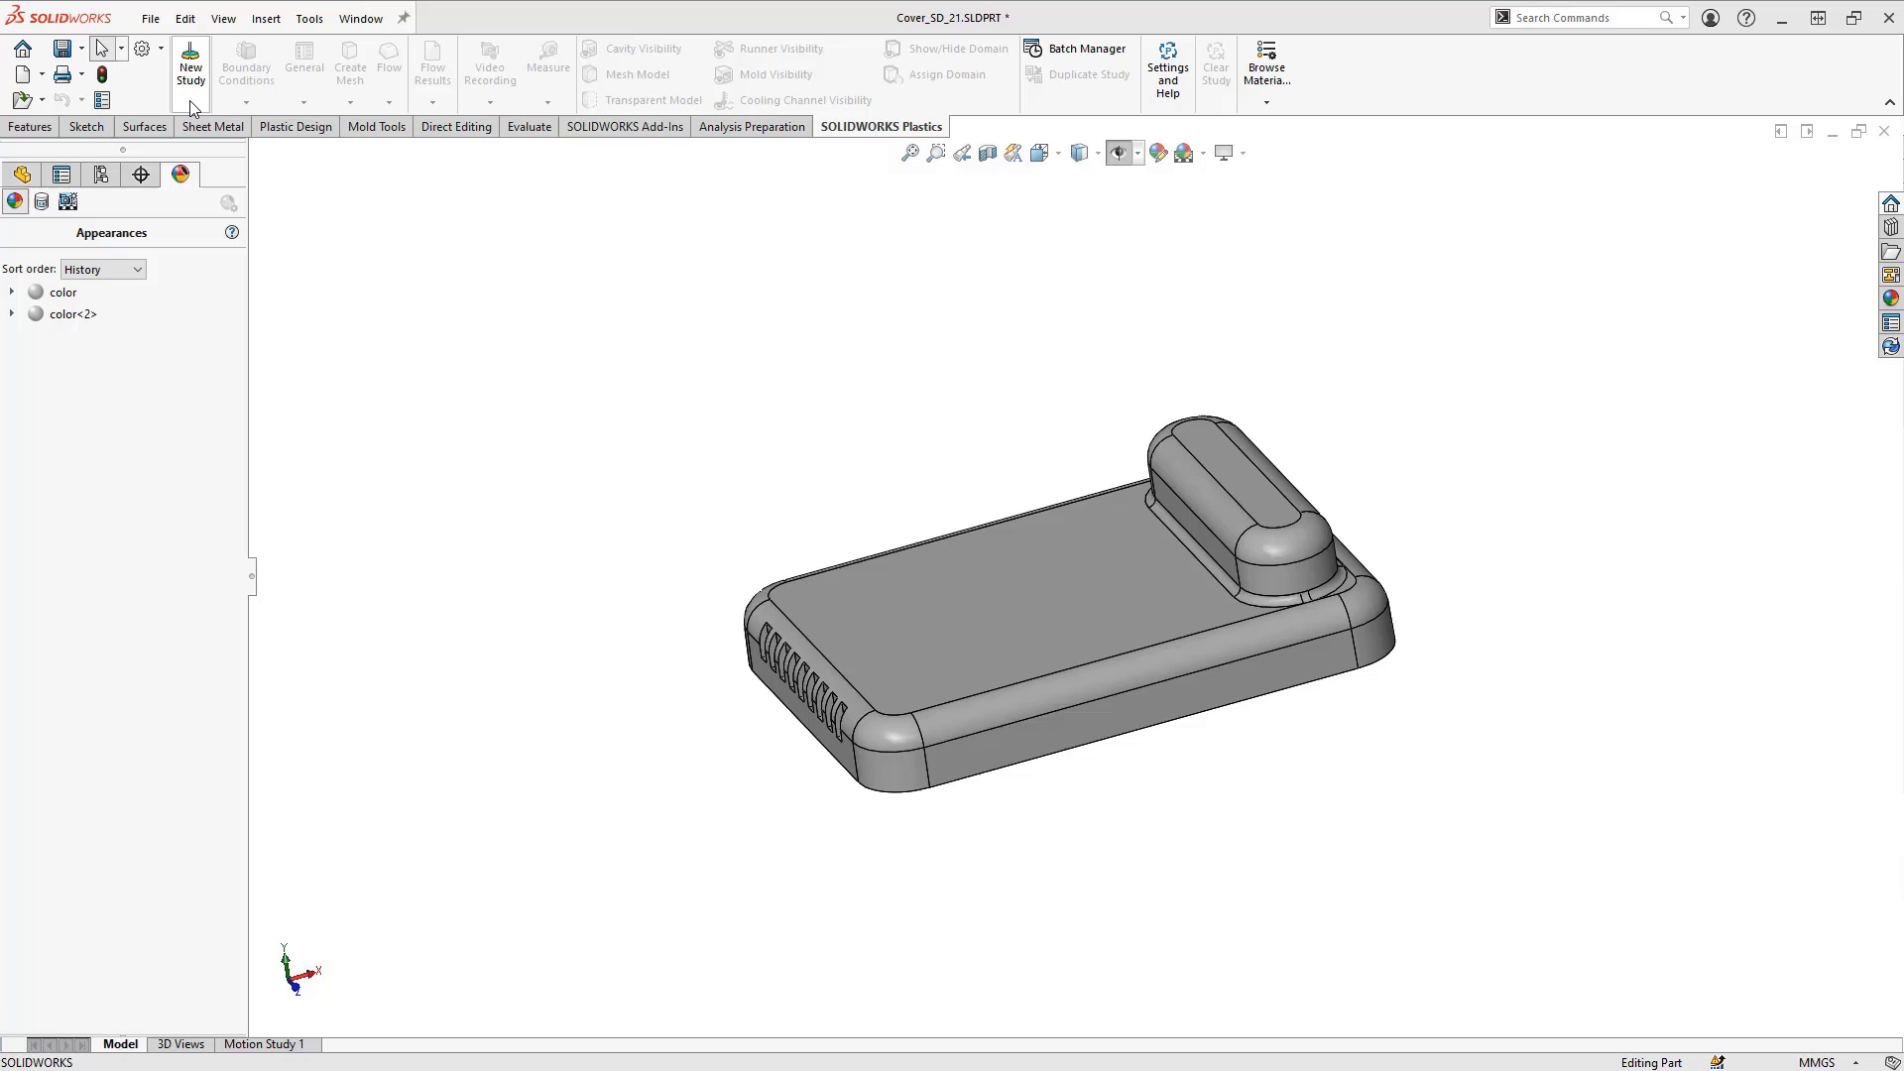
Step: Create a new study with Single Material injection and Solid analysis, and confirm it
left_click(192, 102)
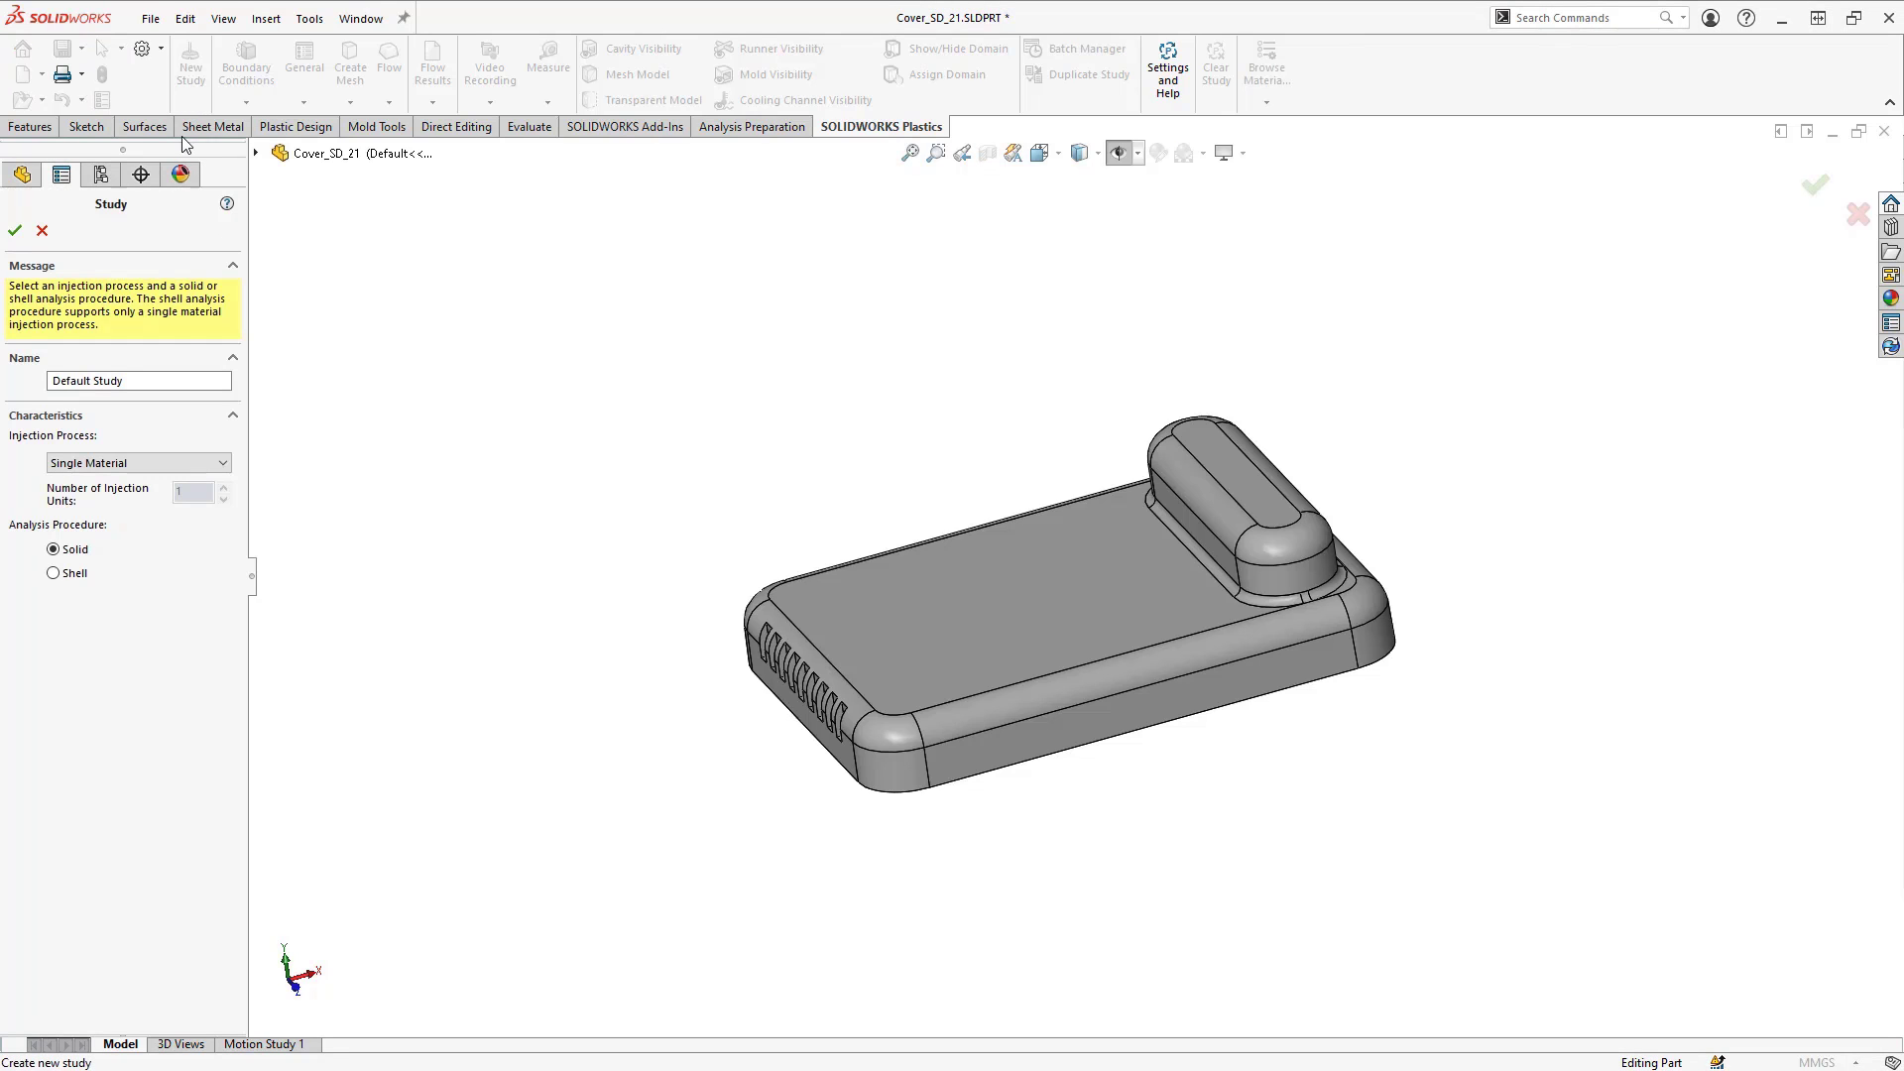
left_click(224, 464)
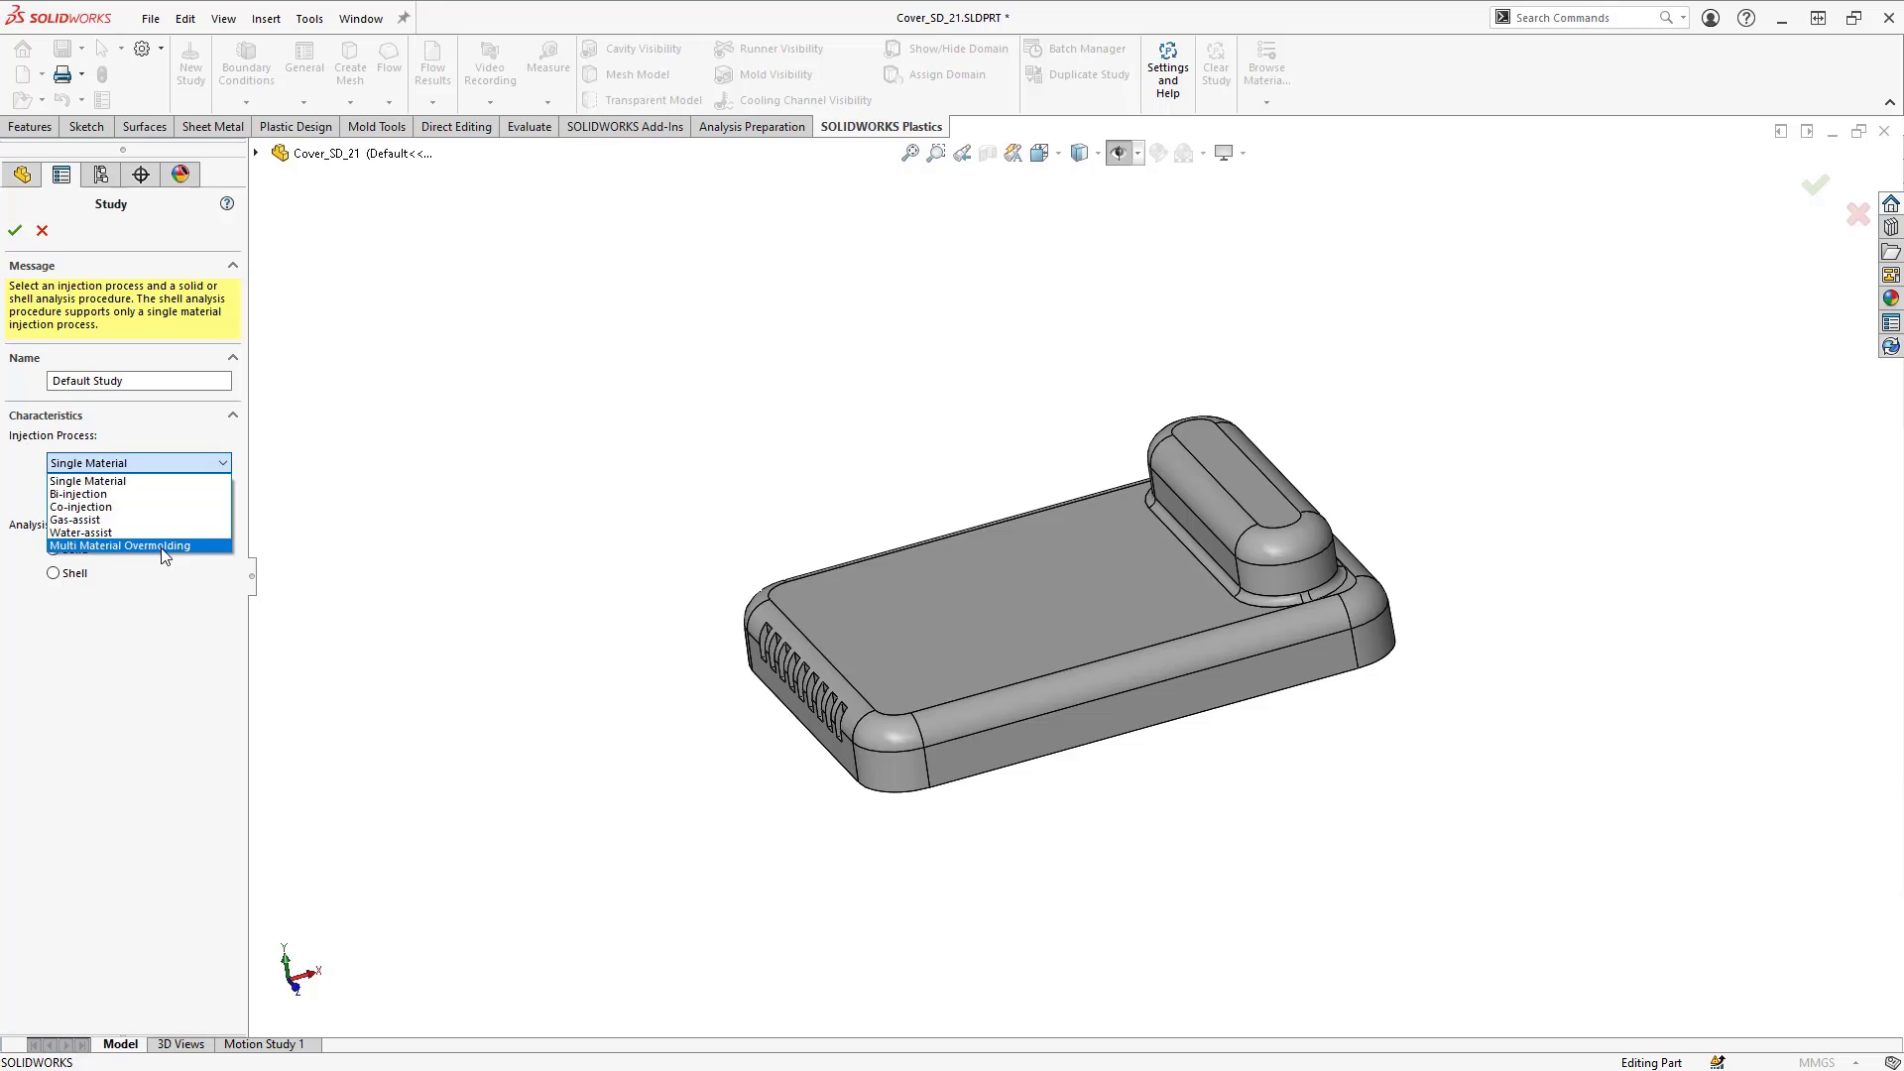
left_click(106, 484)
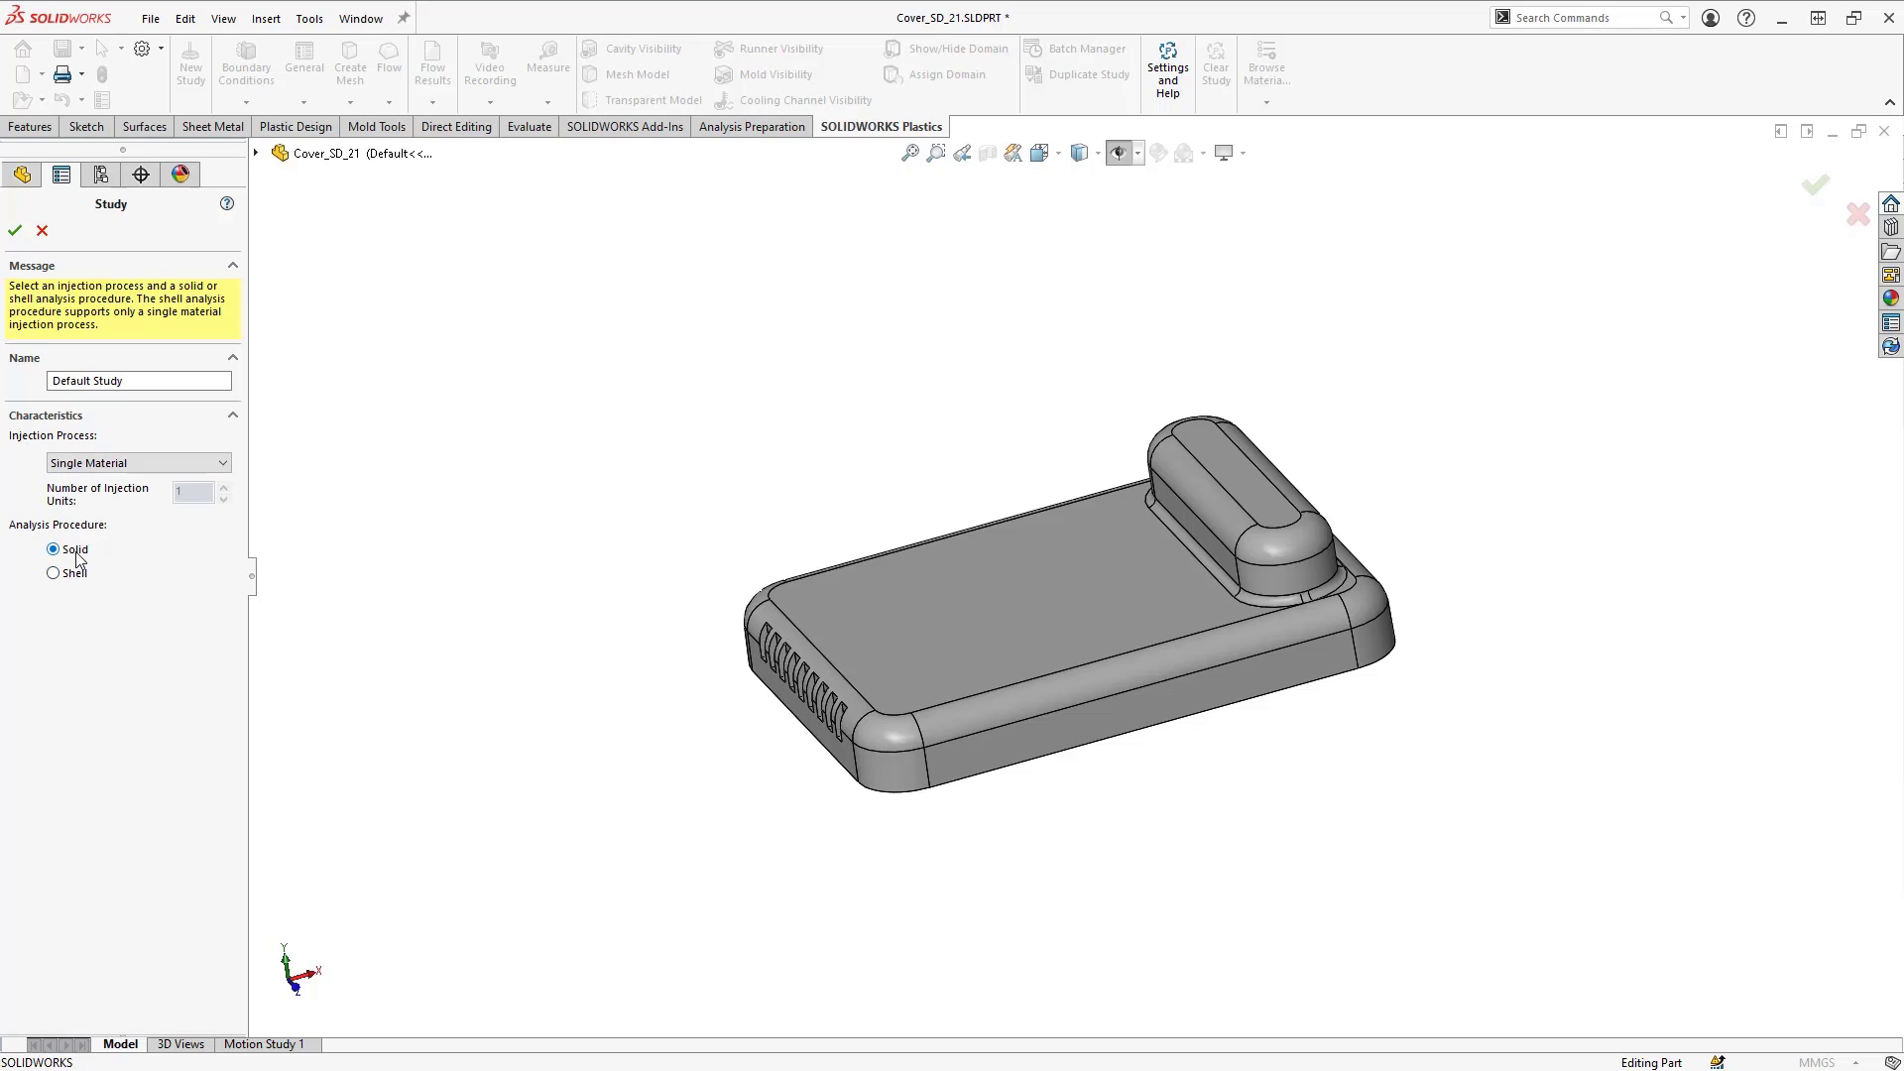
left_click(15, 231)
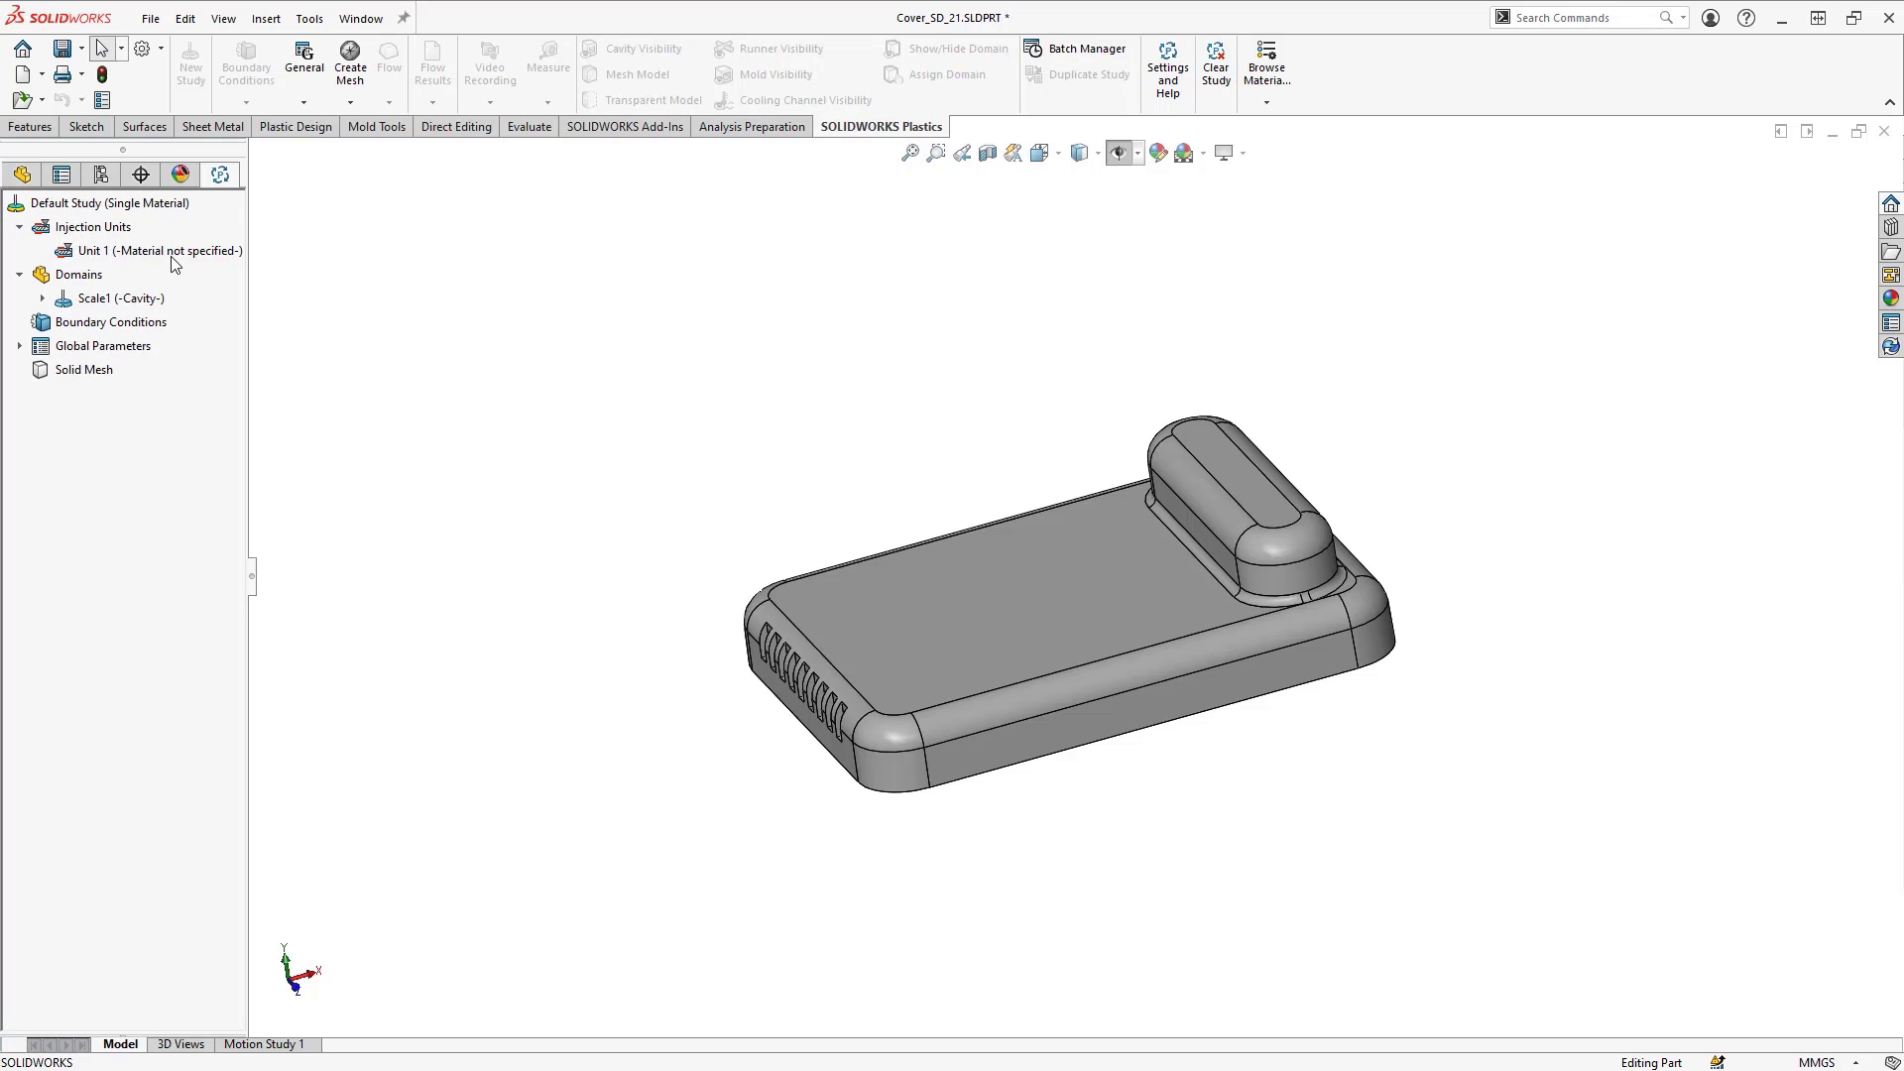
Step: Give Injection Unit 1 Covestro Makrolon 2458, checking 300 °C melt and 100 °C mold temperatures
left_click(127, 255)
right_click(127, 255)
left_click(163, 260)
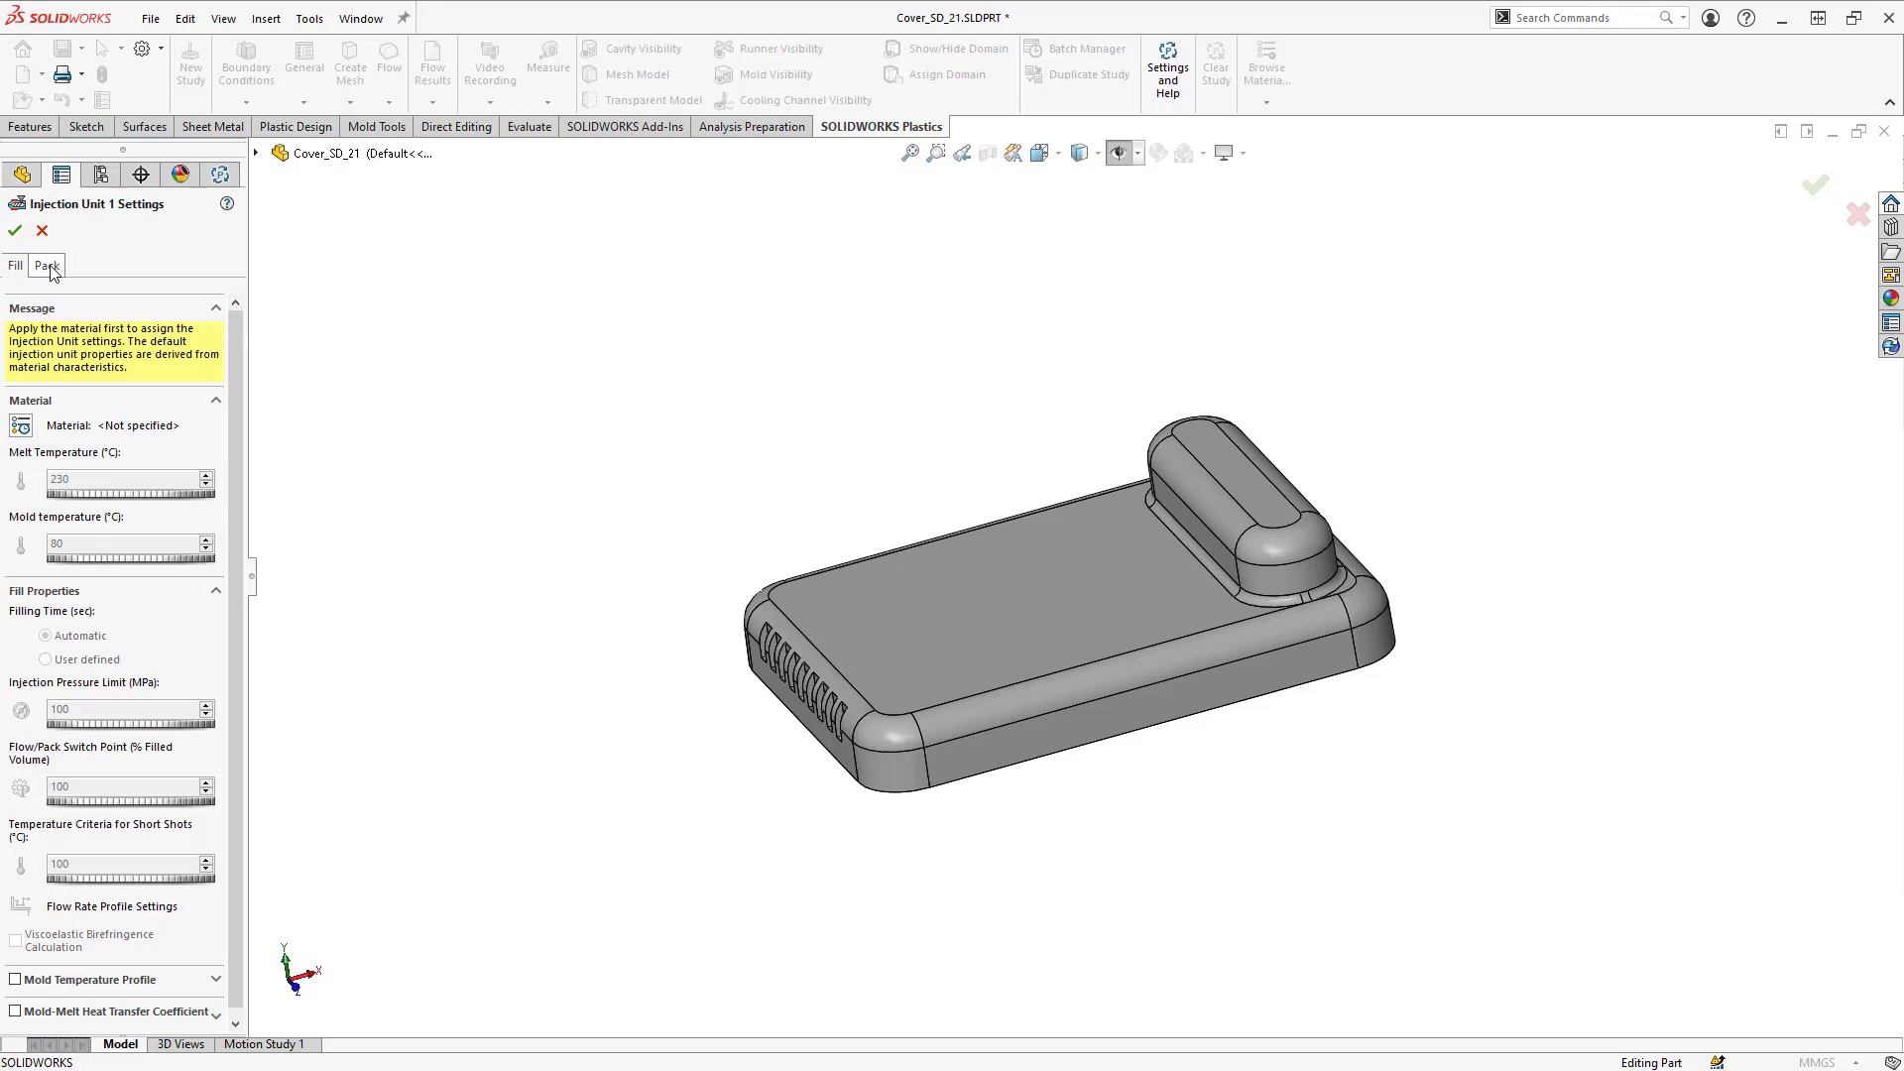
left_click(20, 426)
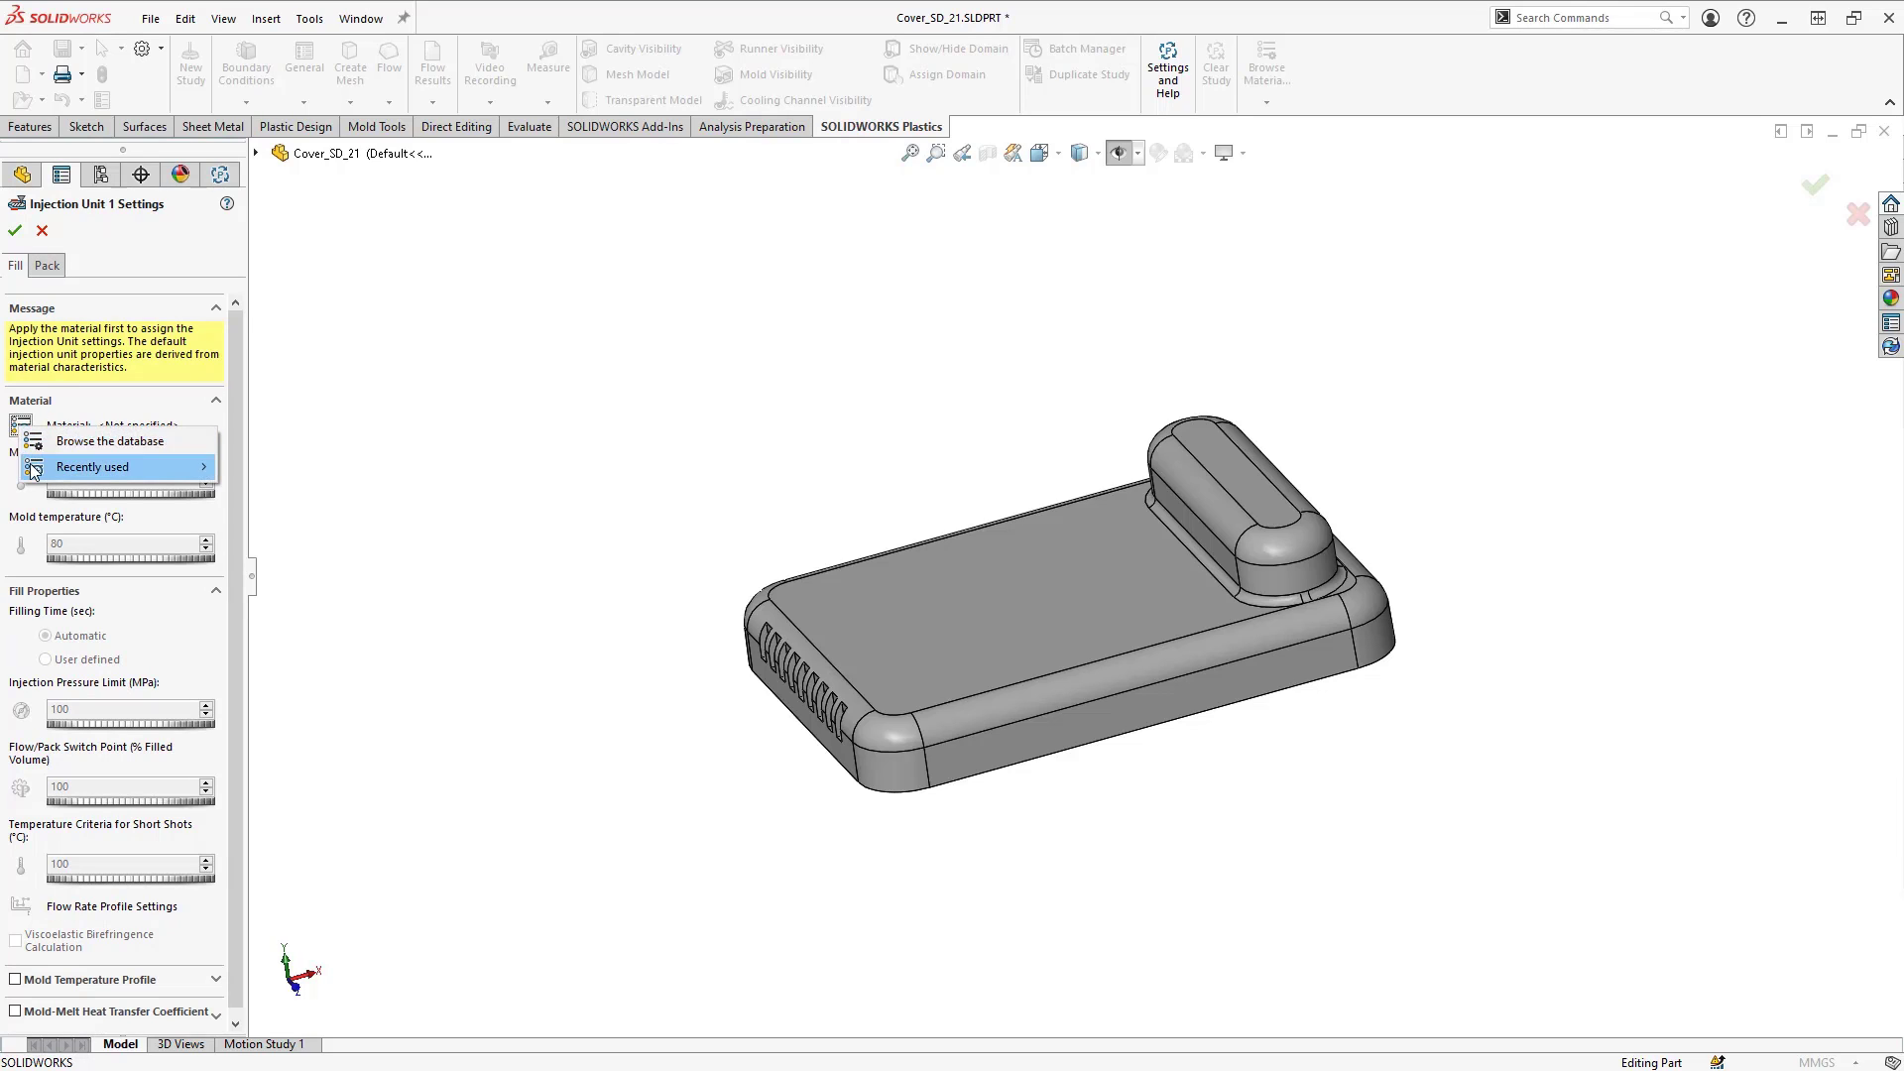
mouse_move(115, 470)
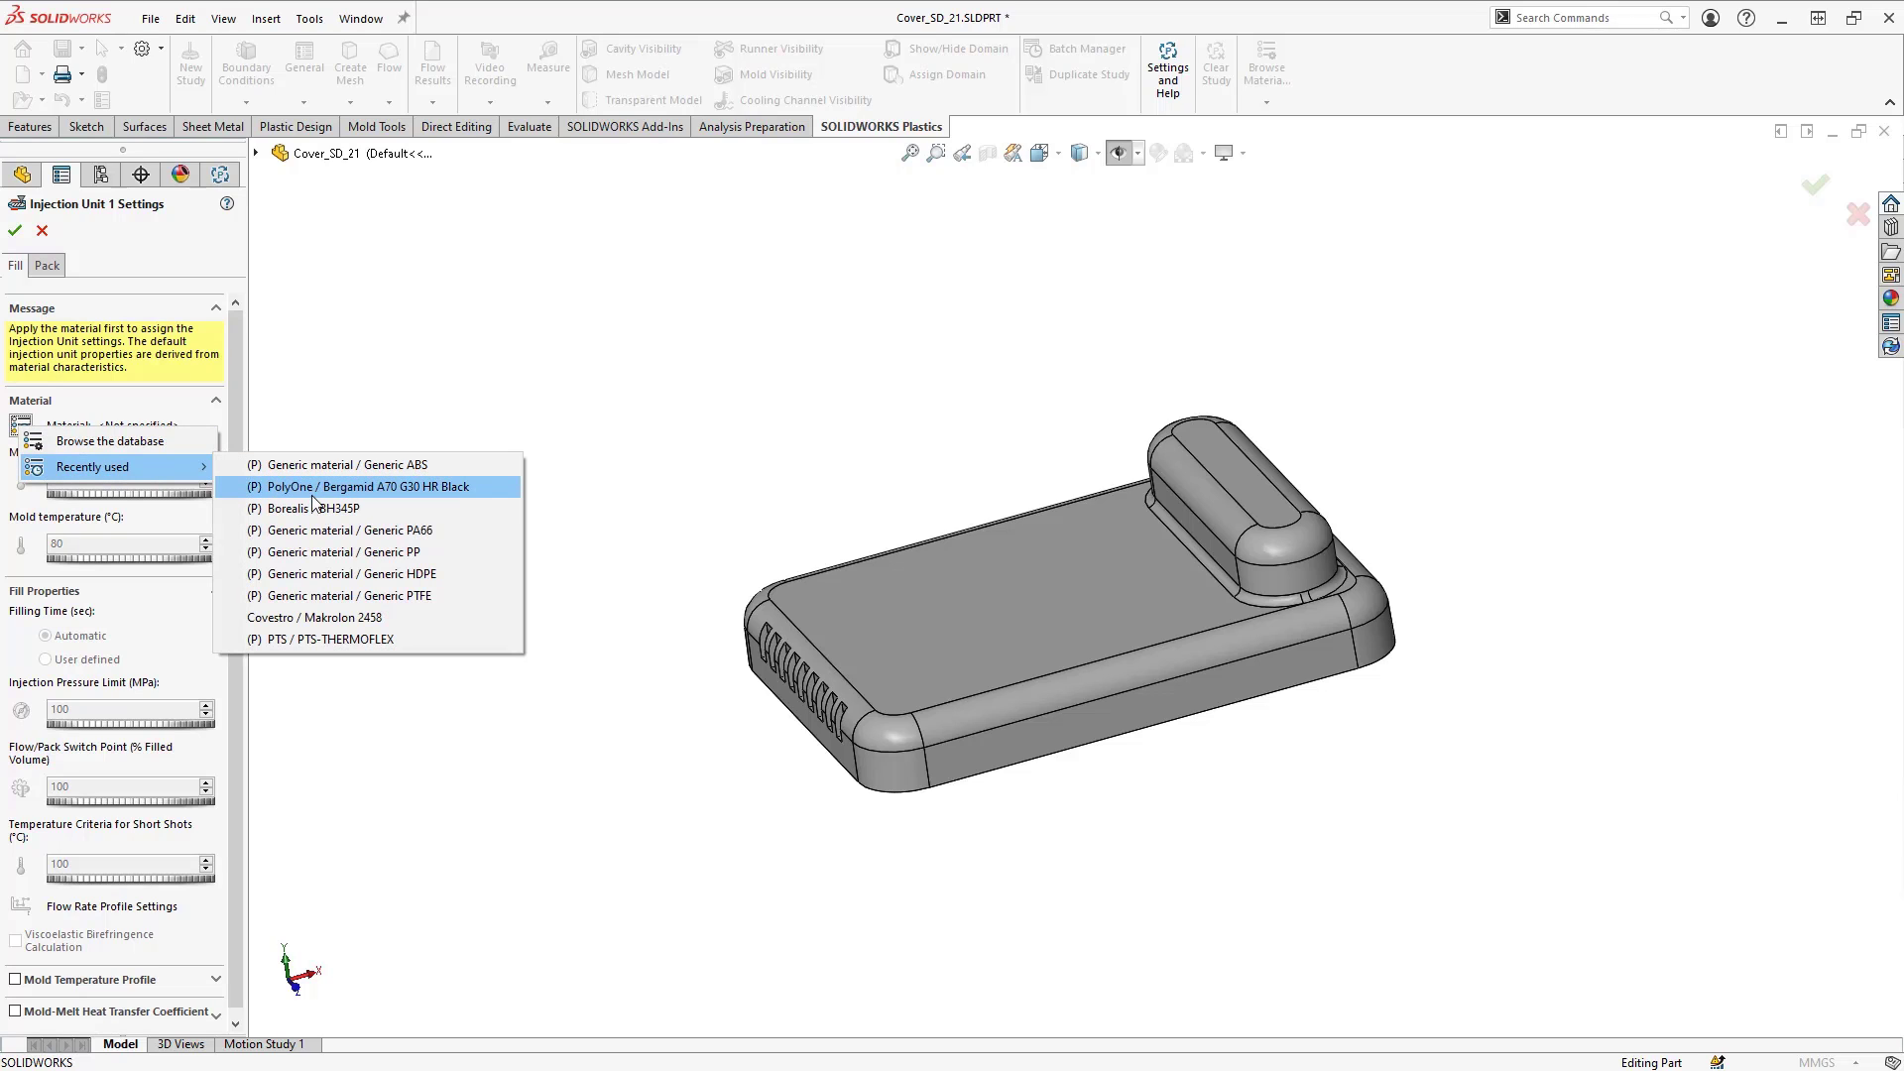
left_click(313, 624)
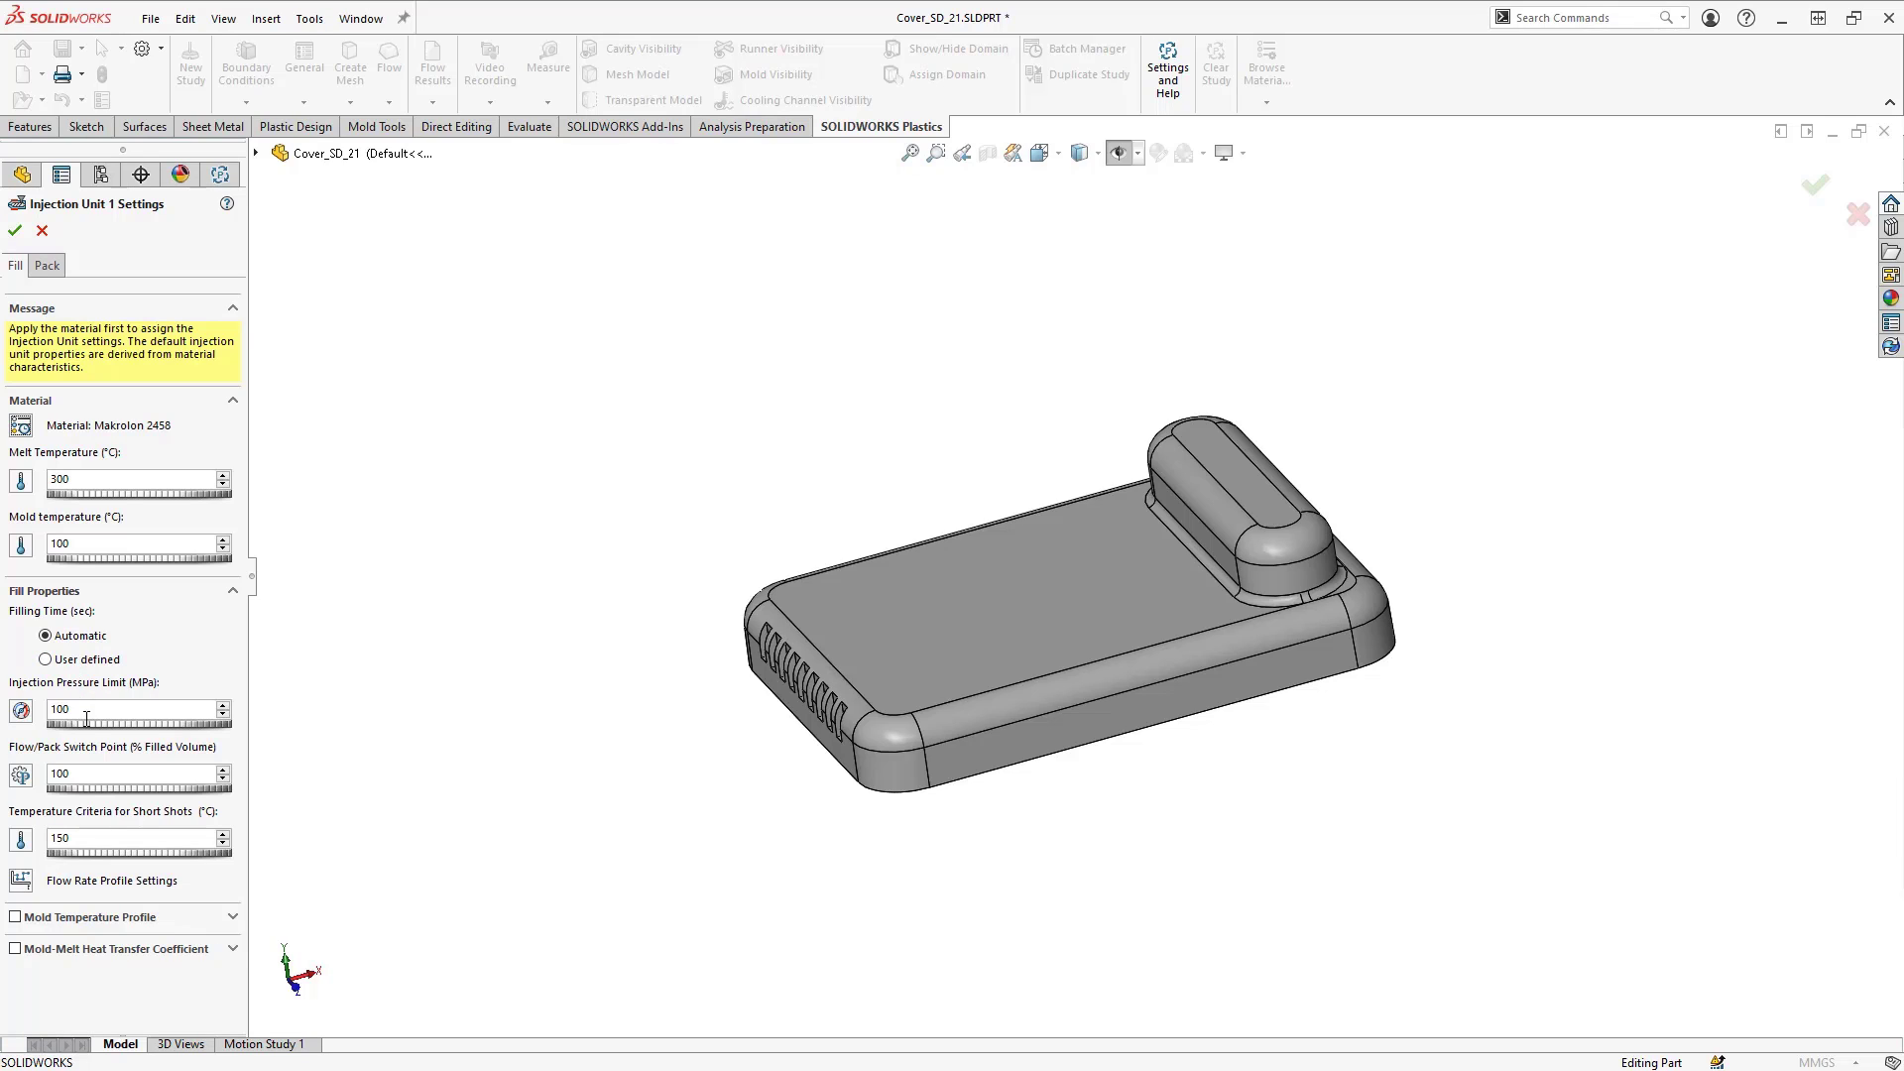
left_click(47, 267)
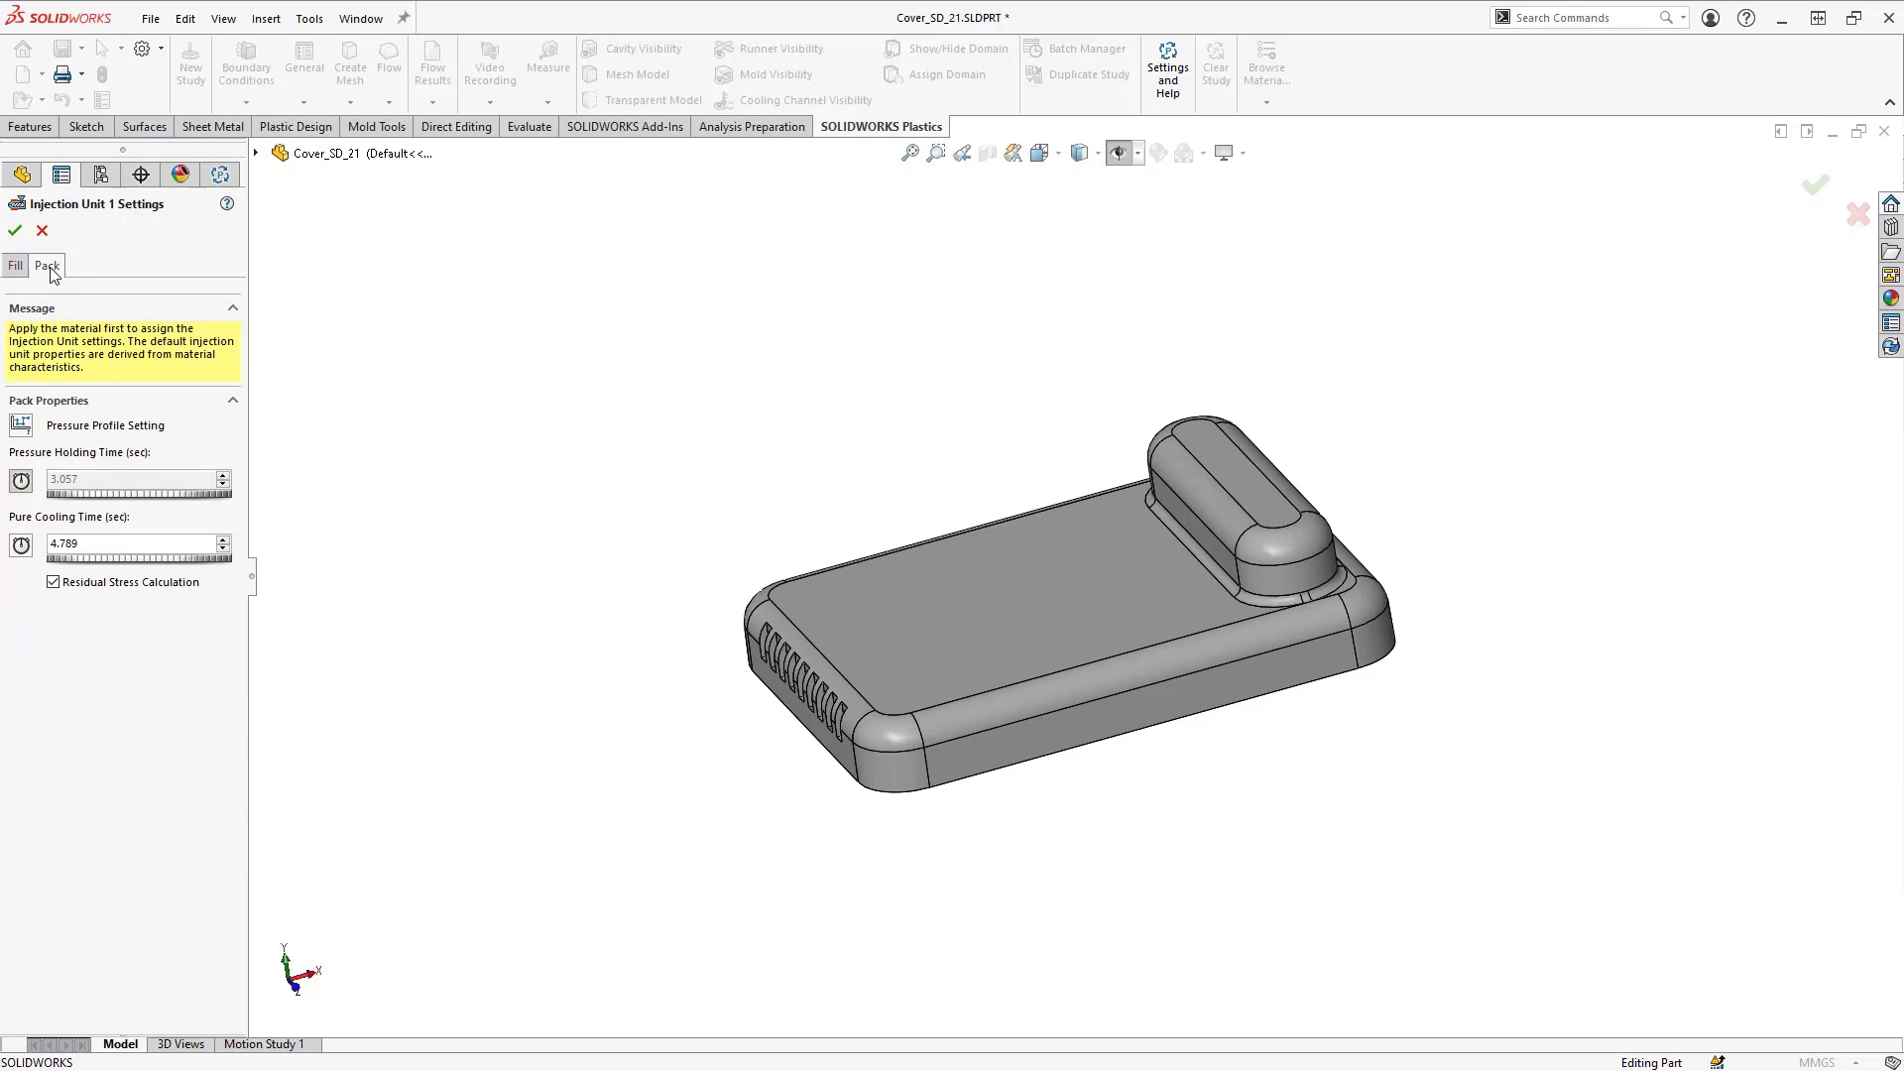
left_click(15, 231)
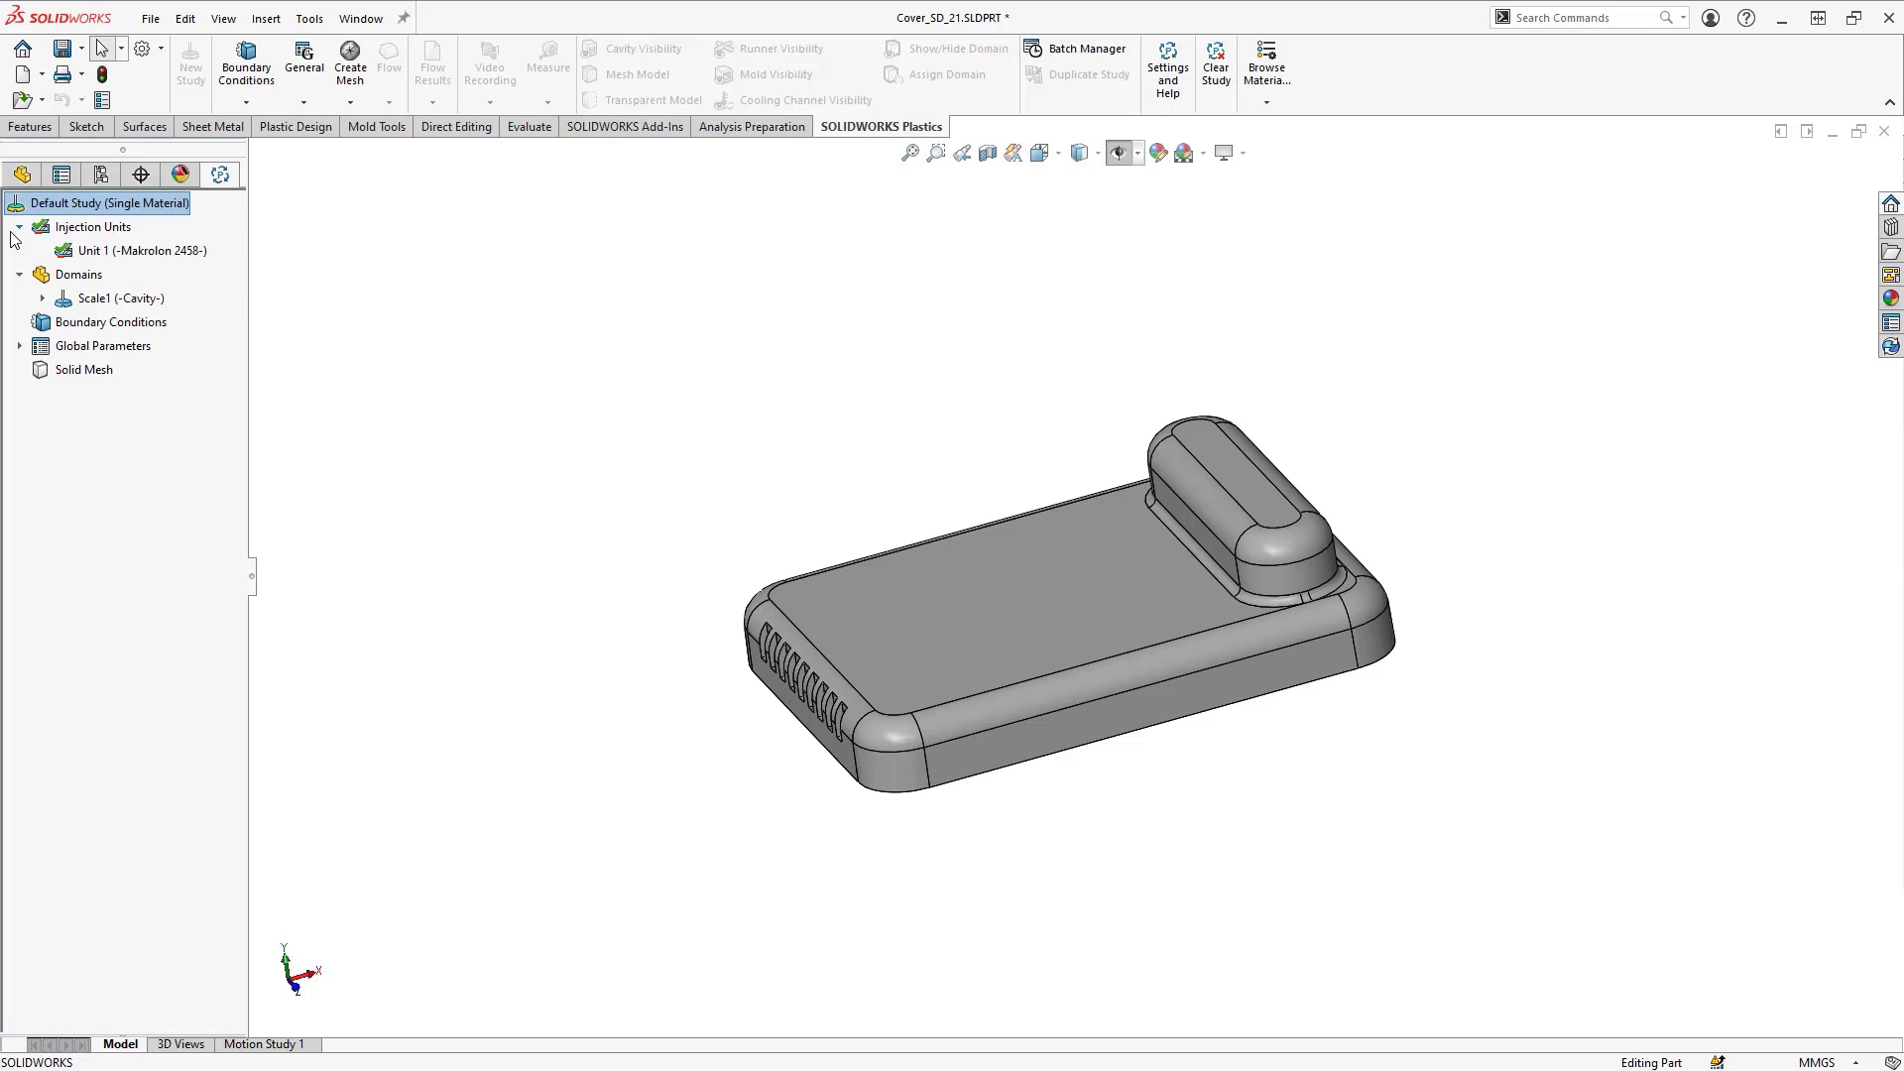
Step: Expand Scale1 (-Cavity-) to reveal its Makrolon material, and make sketches visible around the part
left_click(84, 304)
left_click(43, 300)
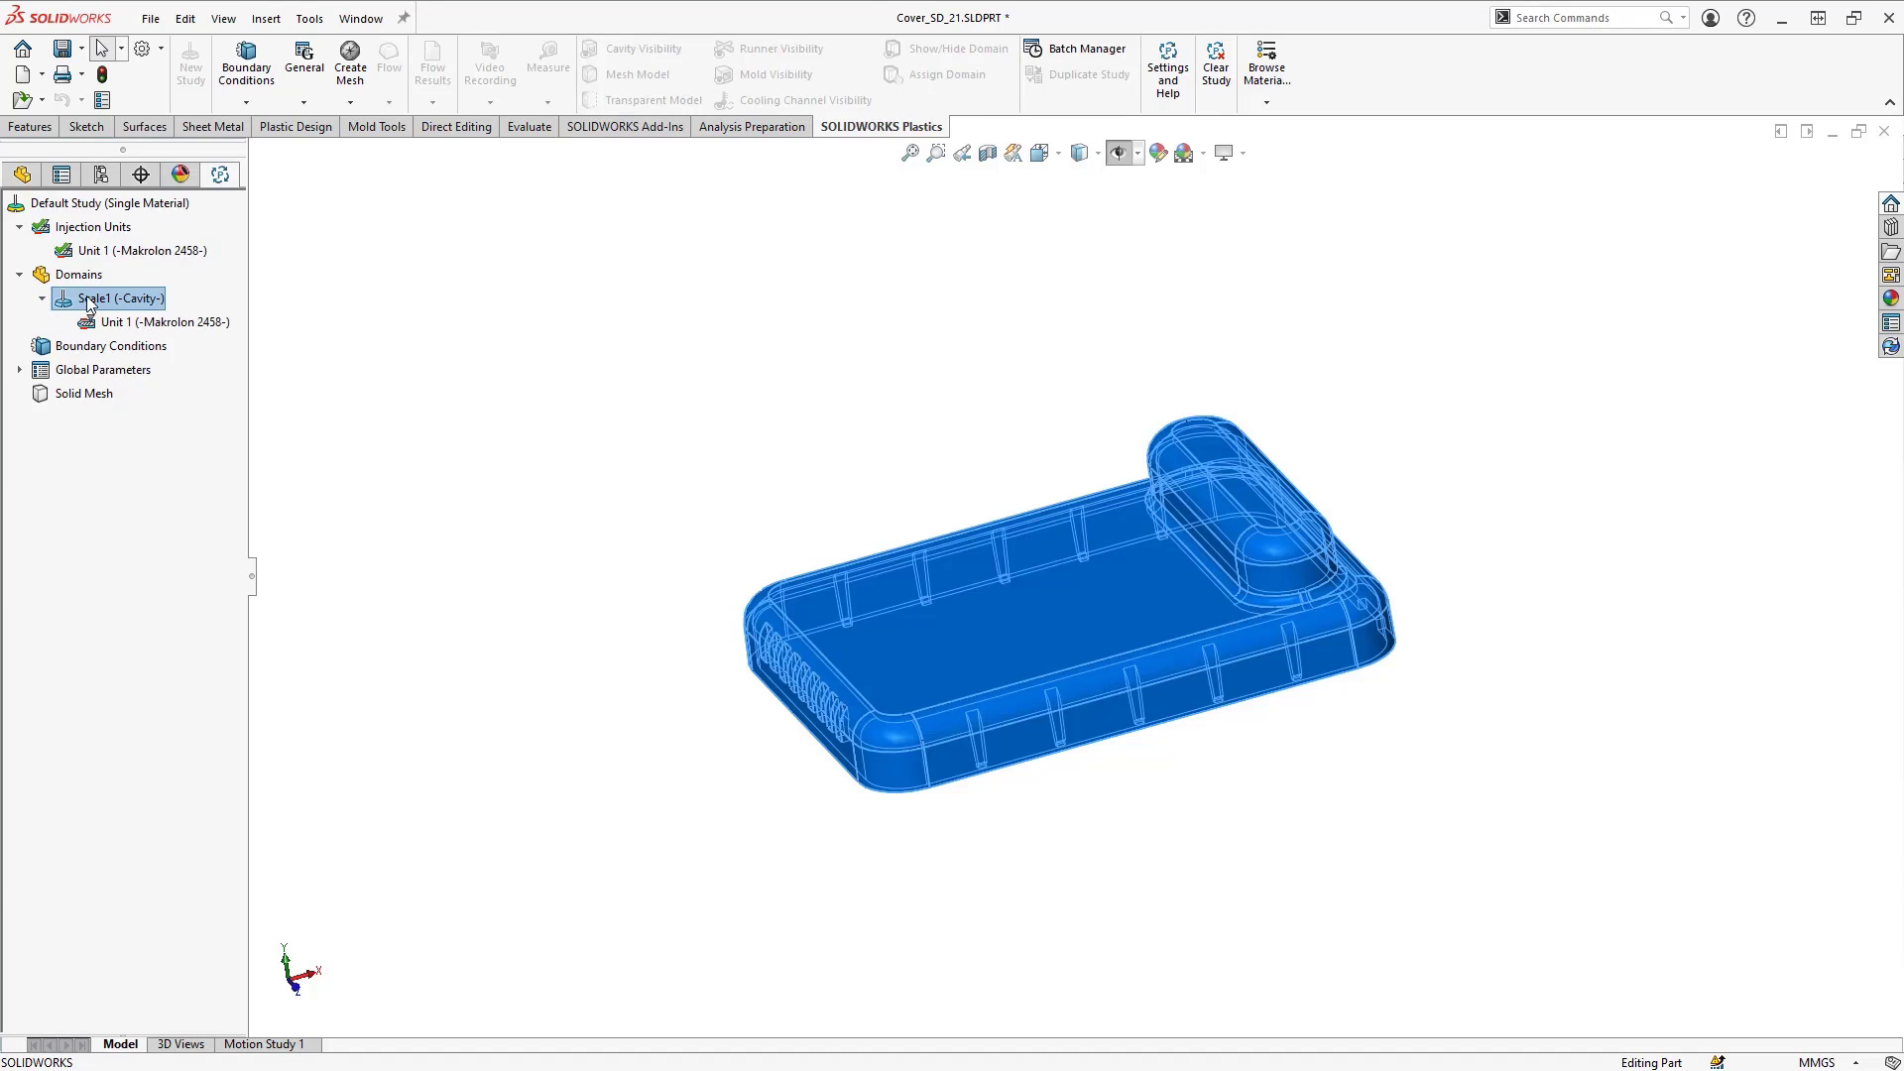
left_click(74, 277)
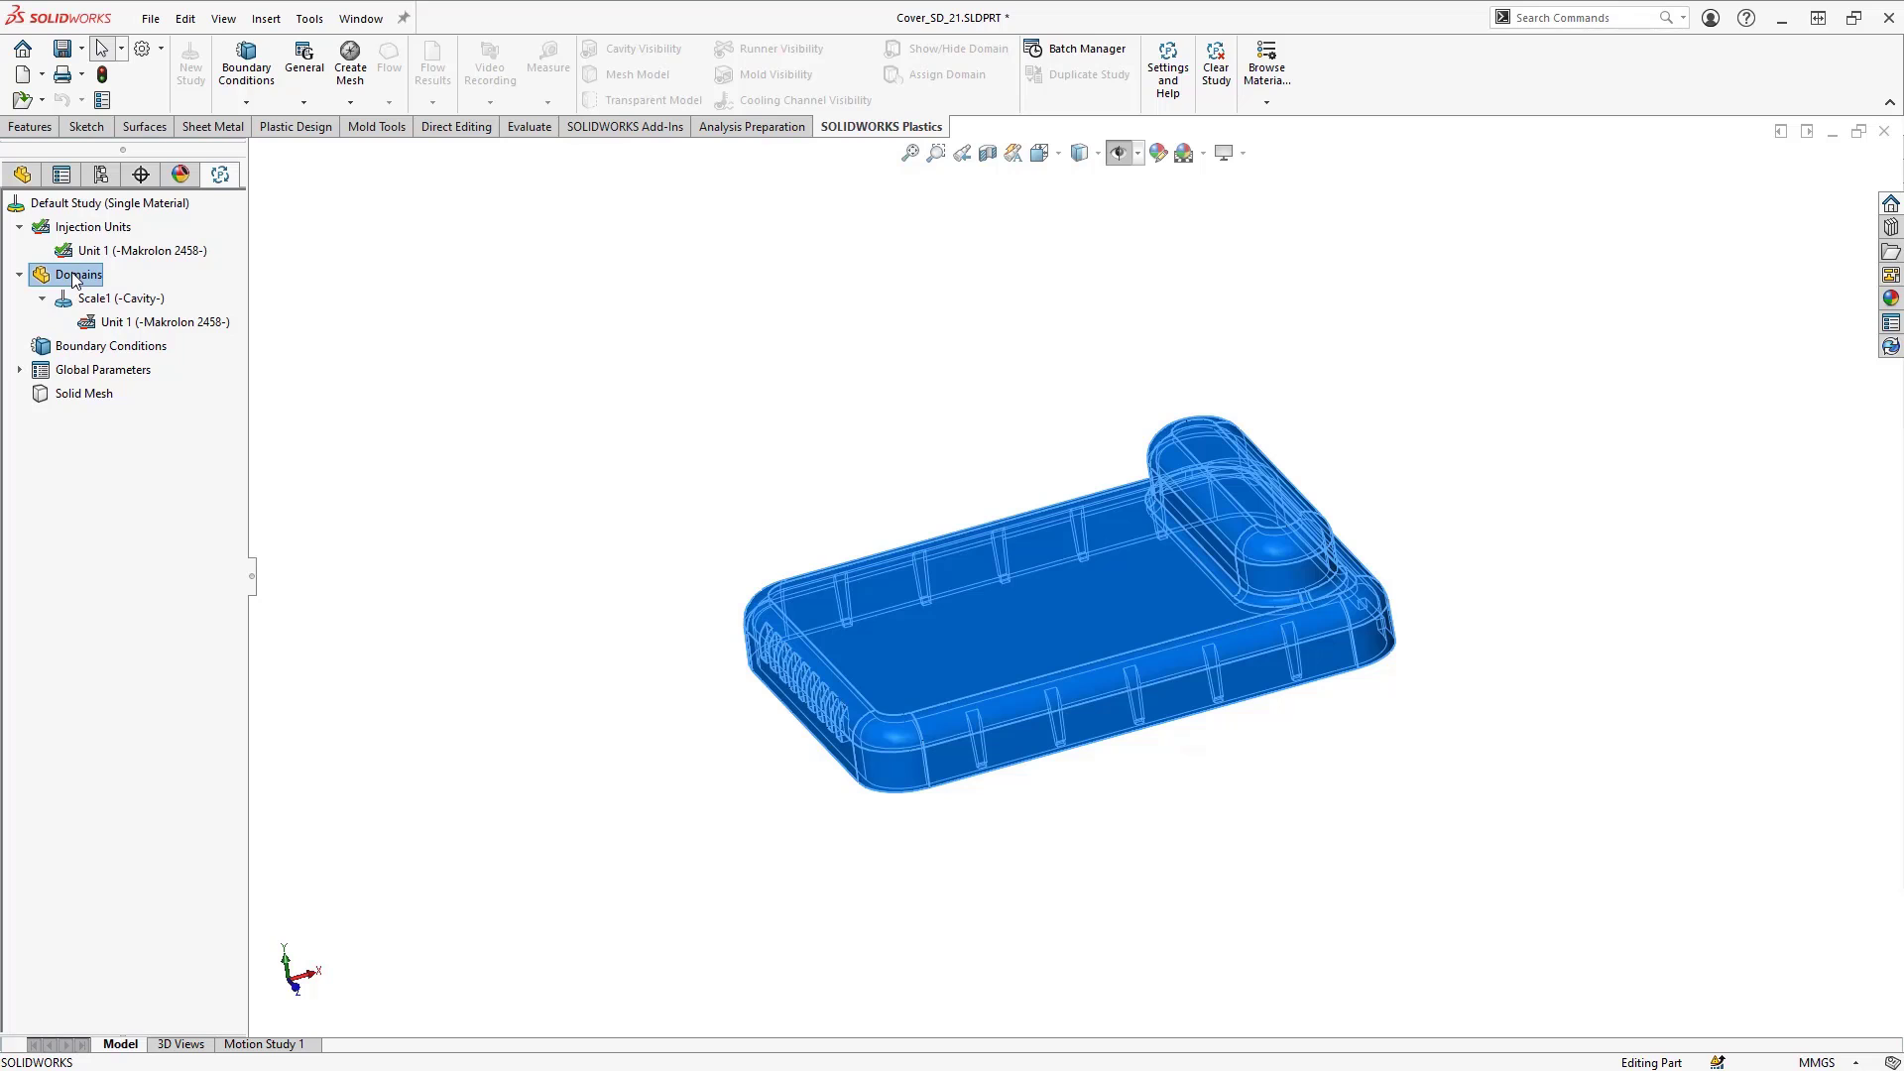
left_click(1119, 154)
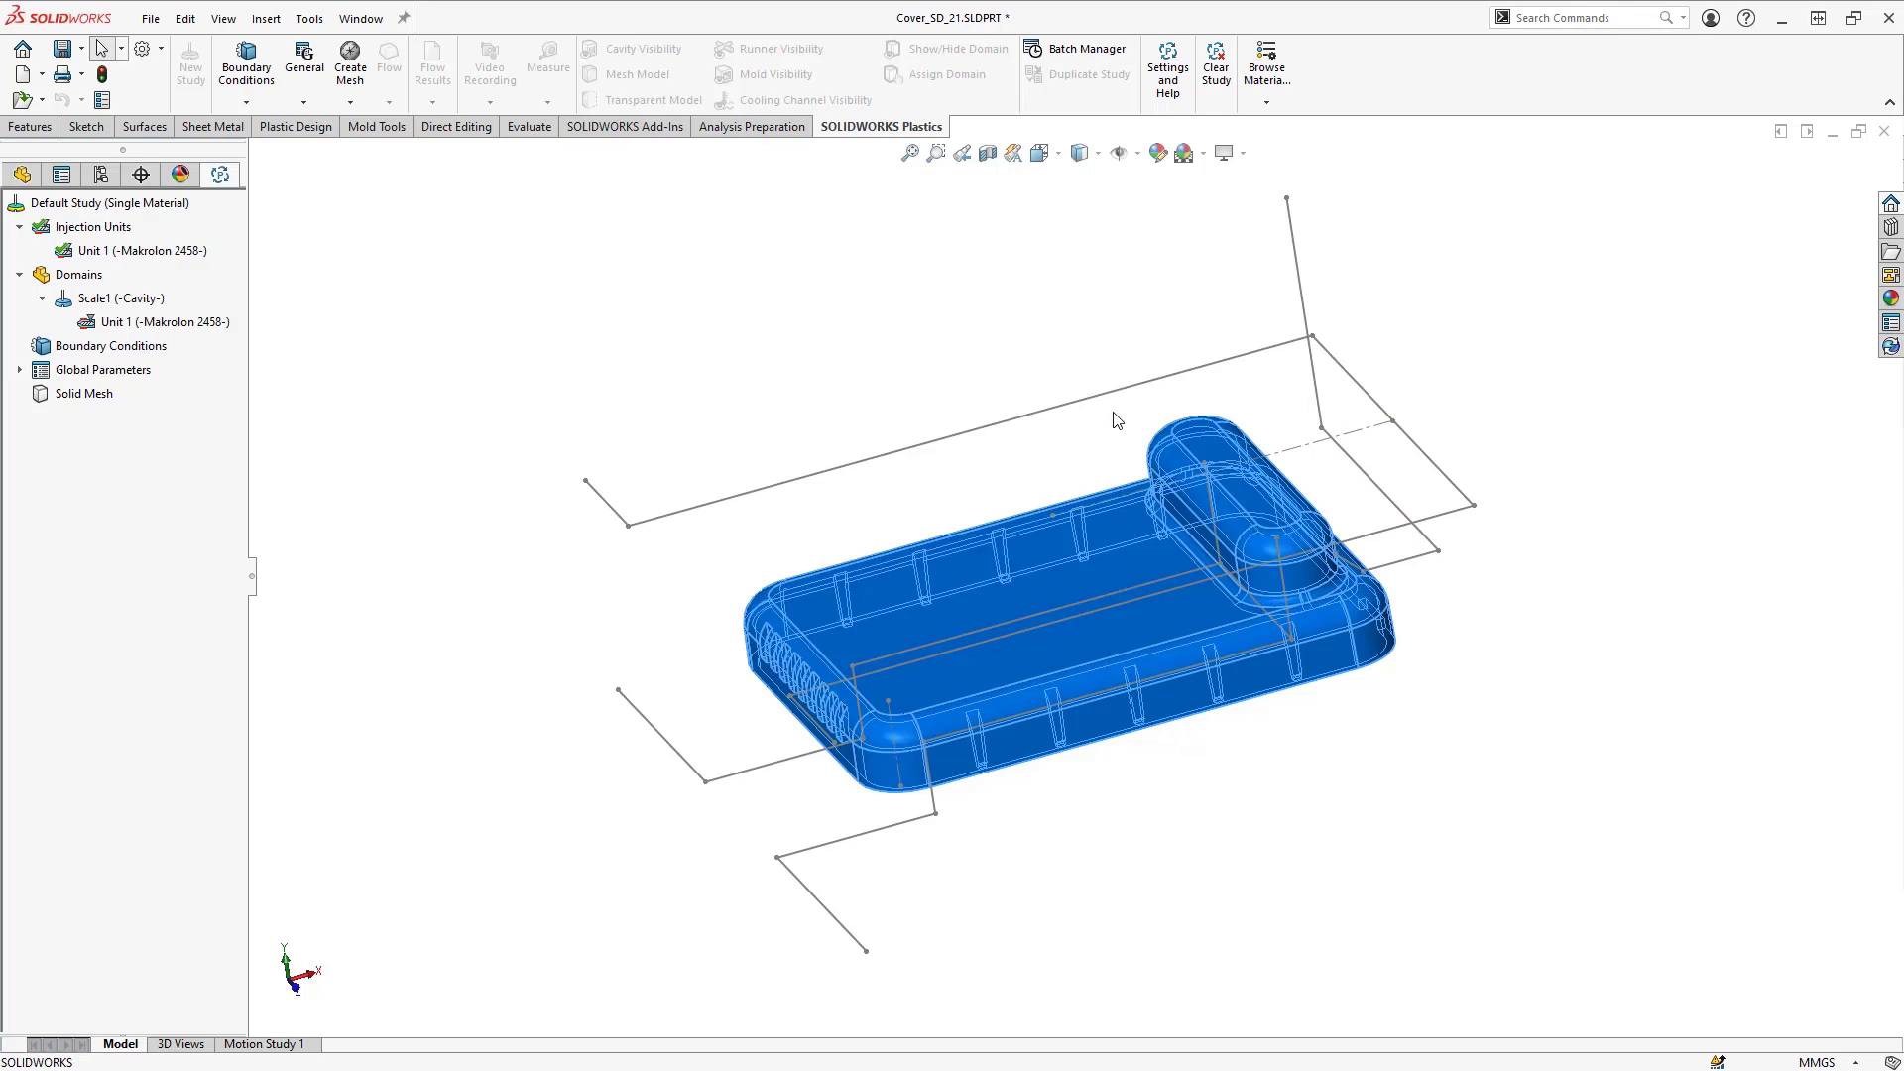
right_click(67, 282)
Step: Assign a circular runner with a 2° draft taper to the vertical sketch line
left_click(104, 290)
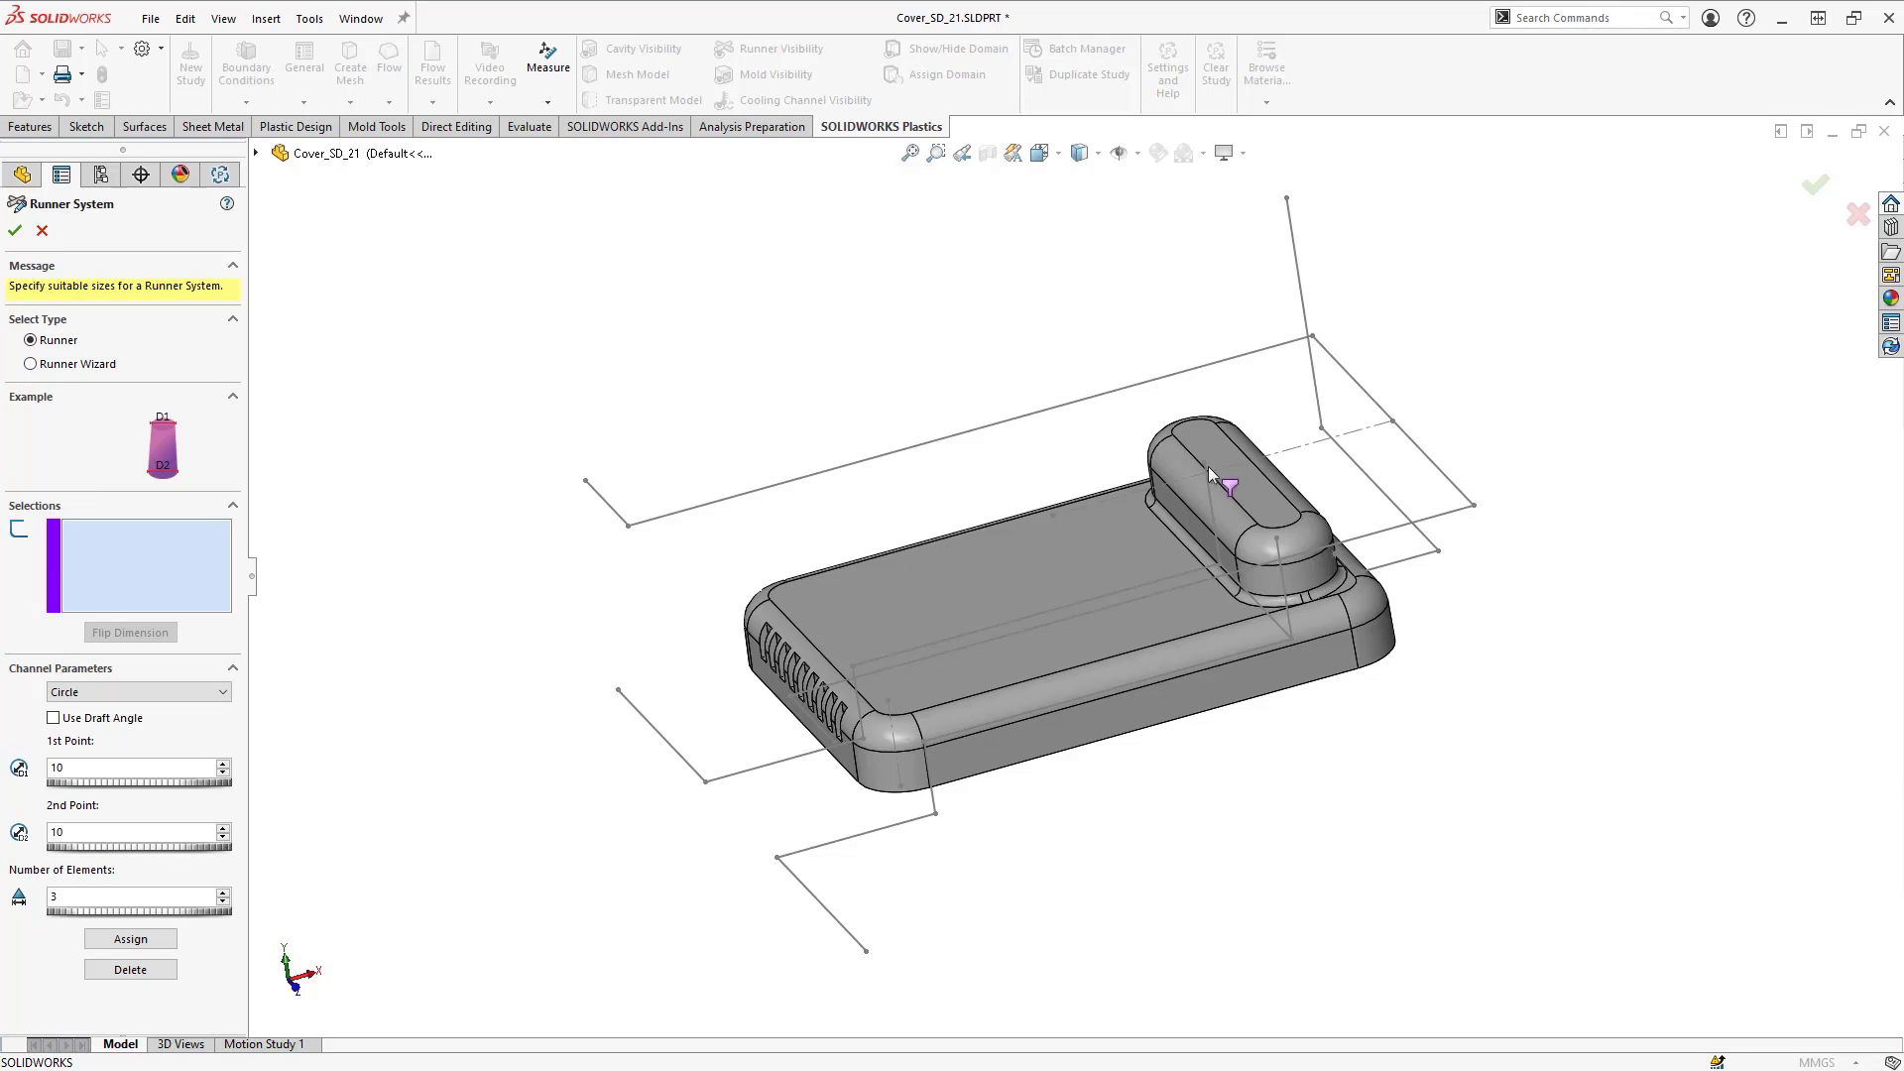
left_click(1302, 277)
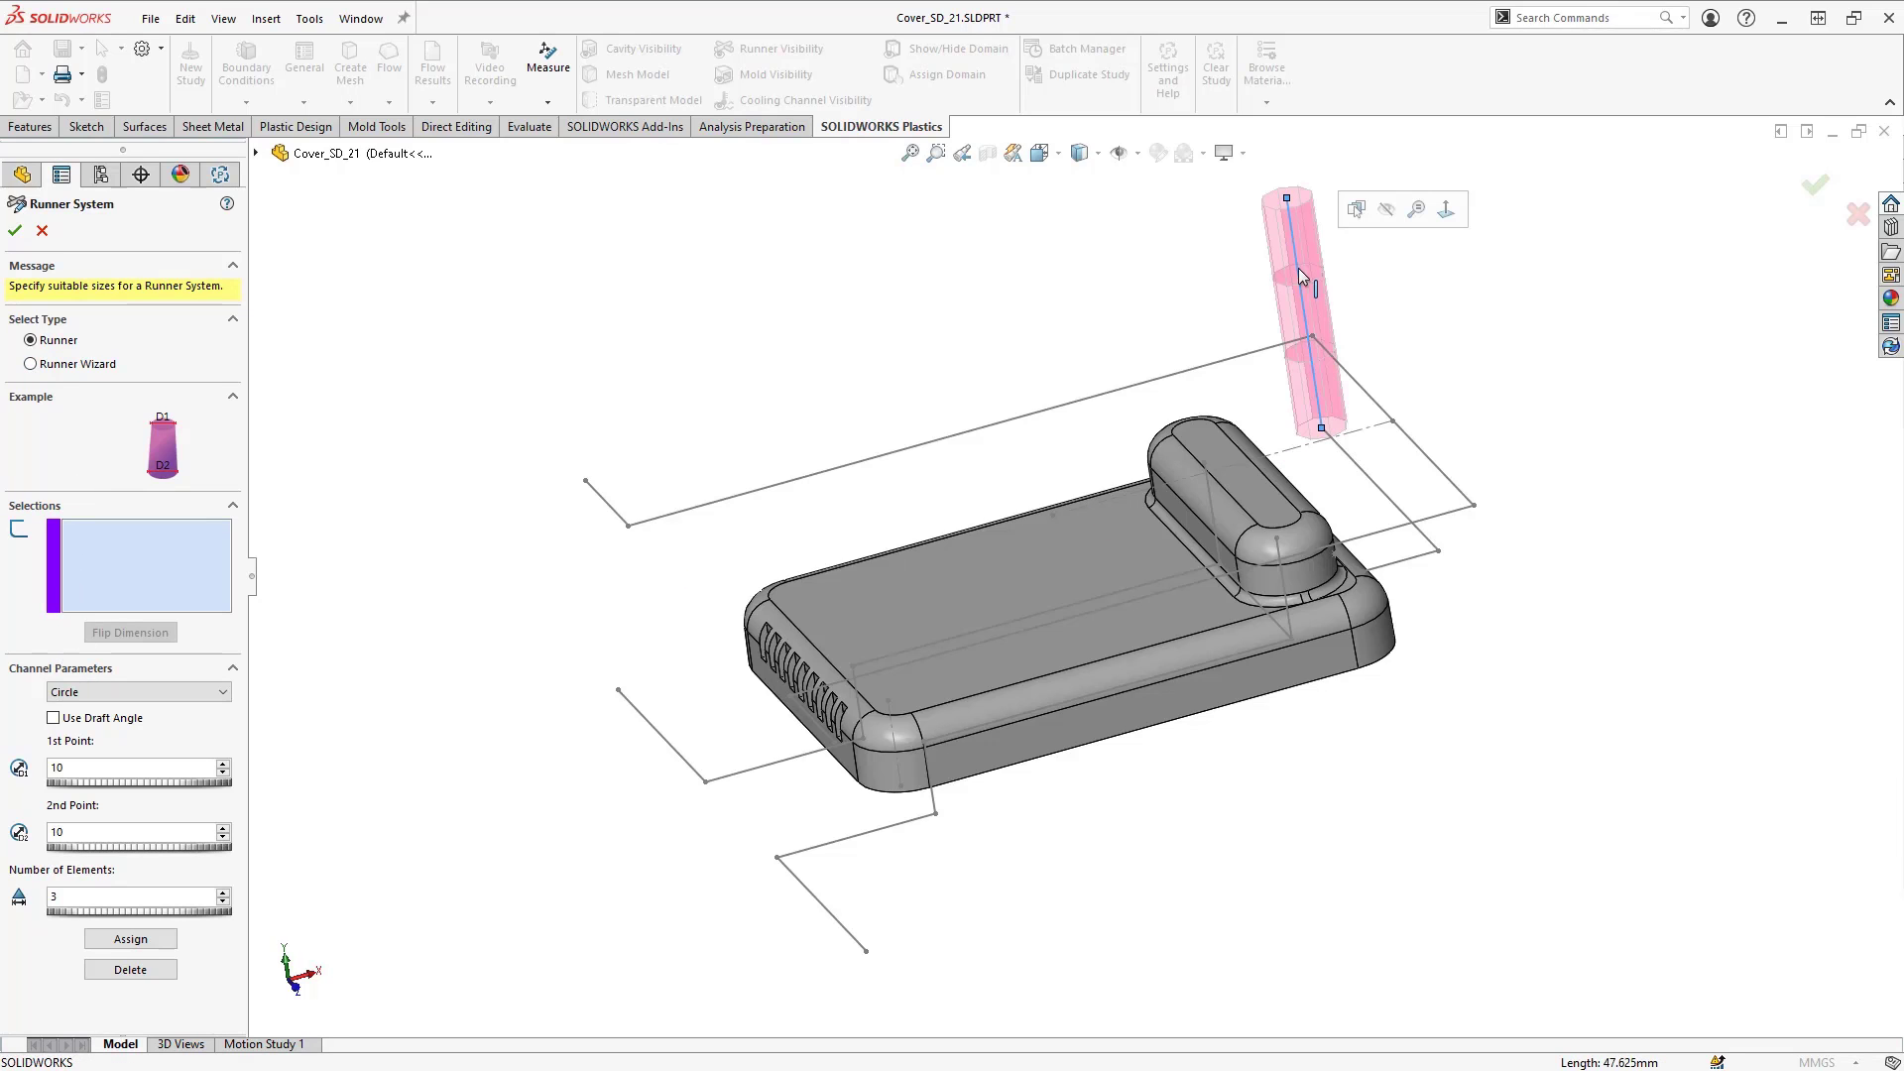
left_click(53, 717)
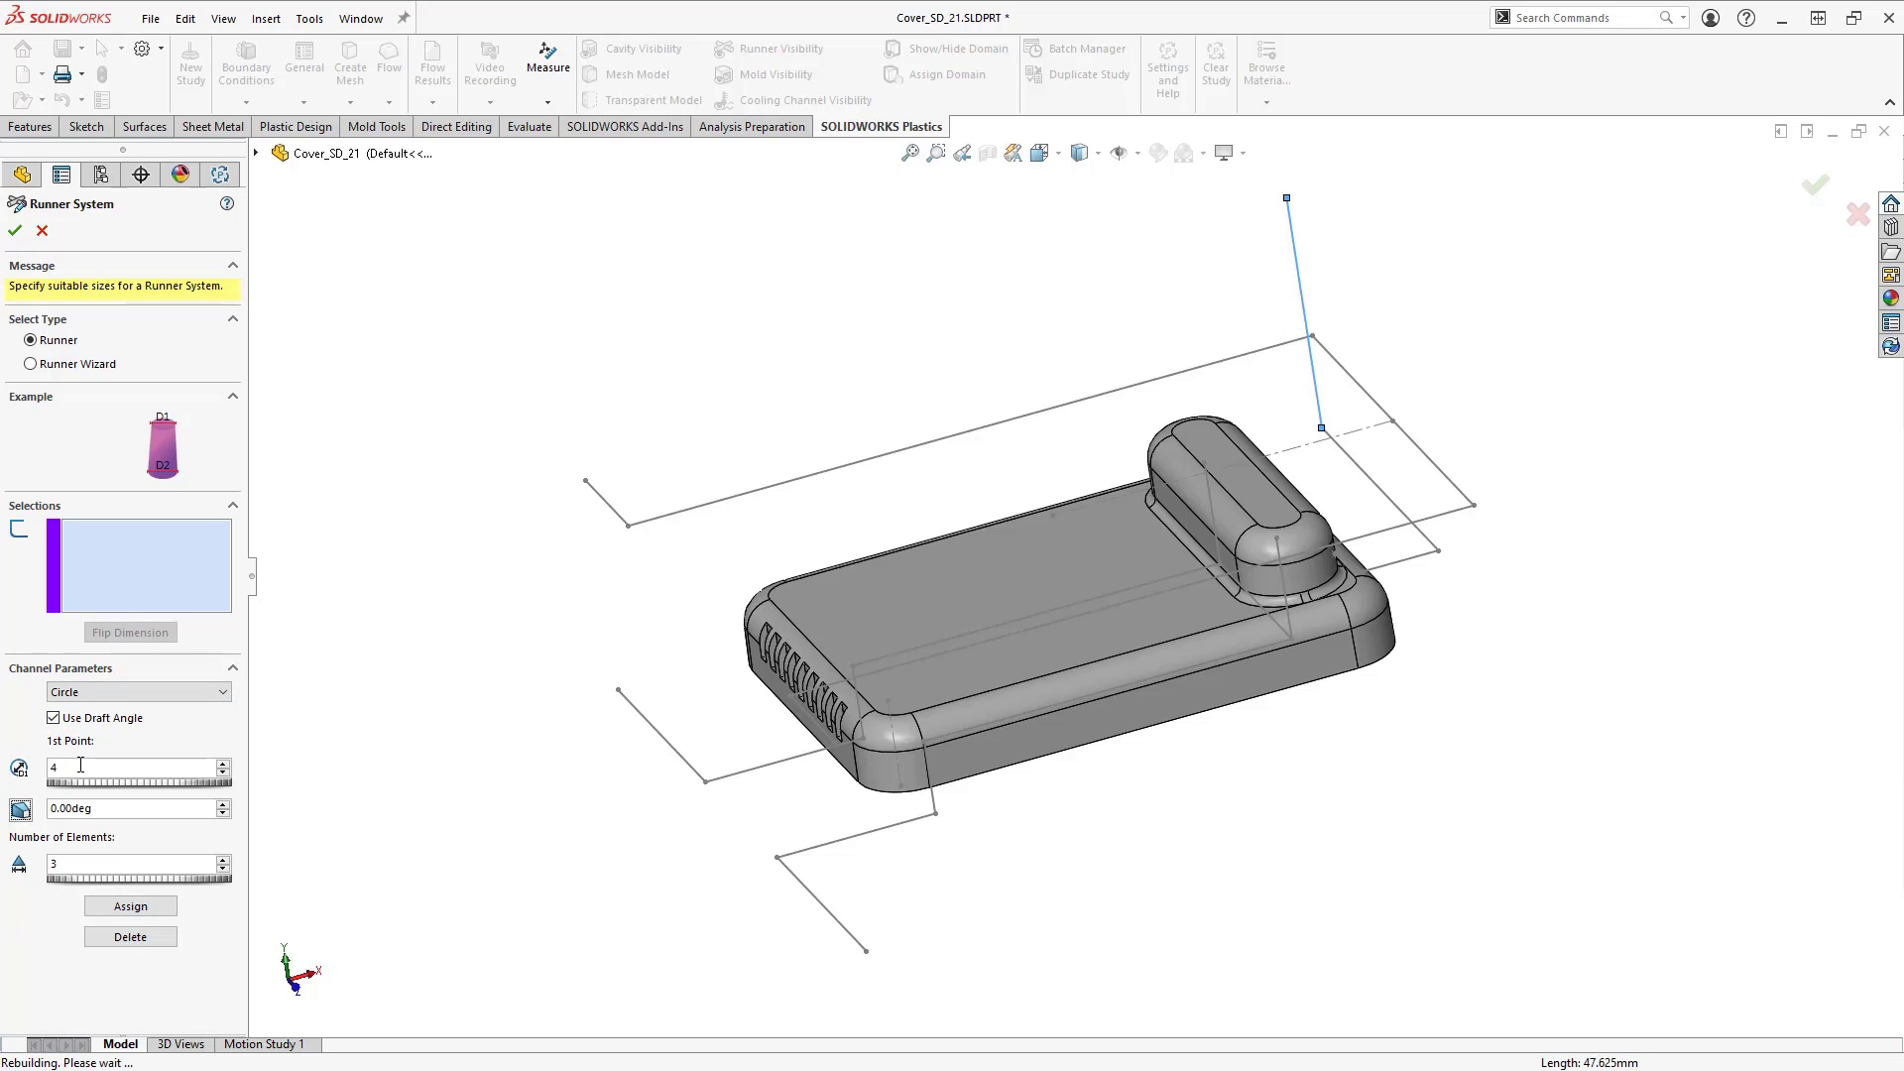
double_click(93, 813)
type("2")
key("Tab")
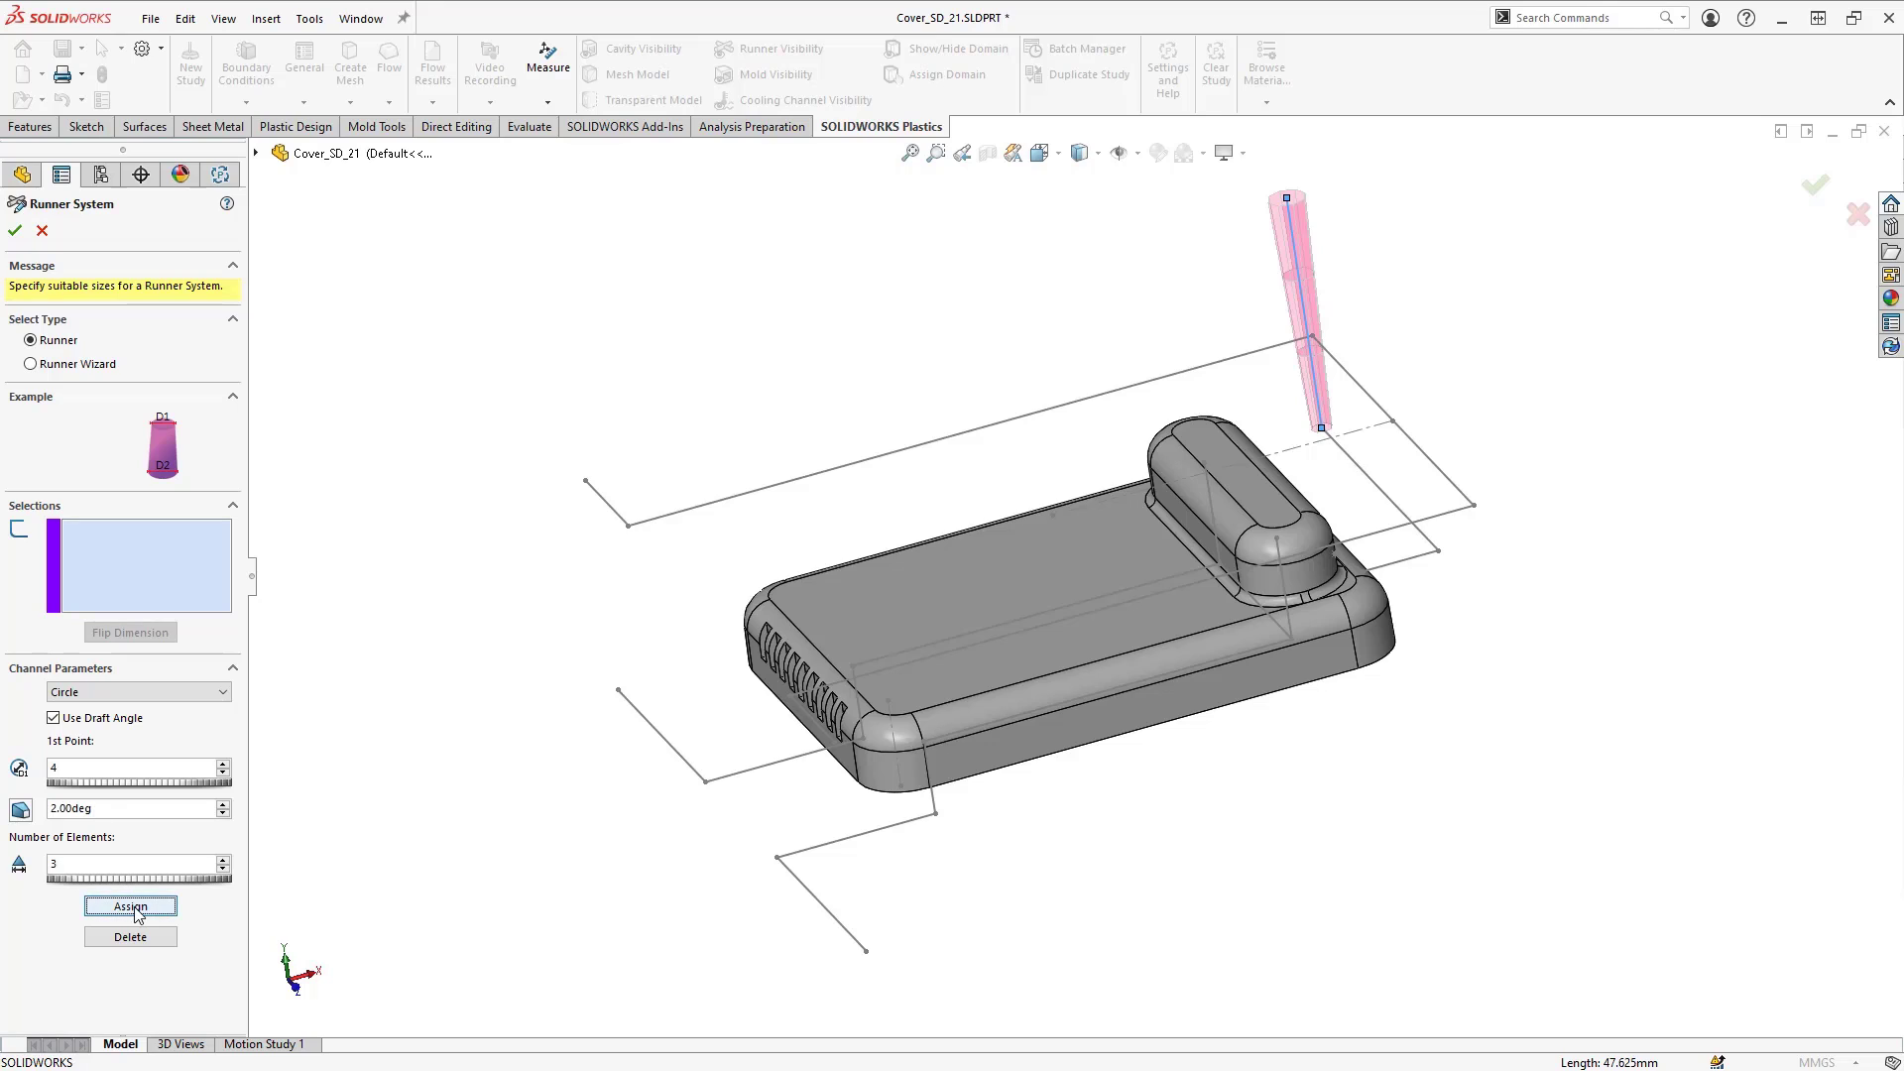
left_click(129, 905)
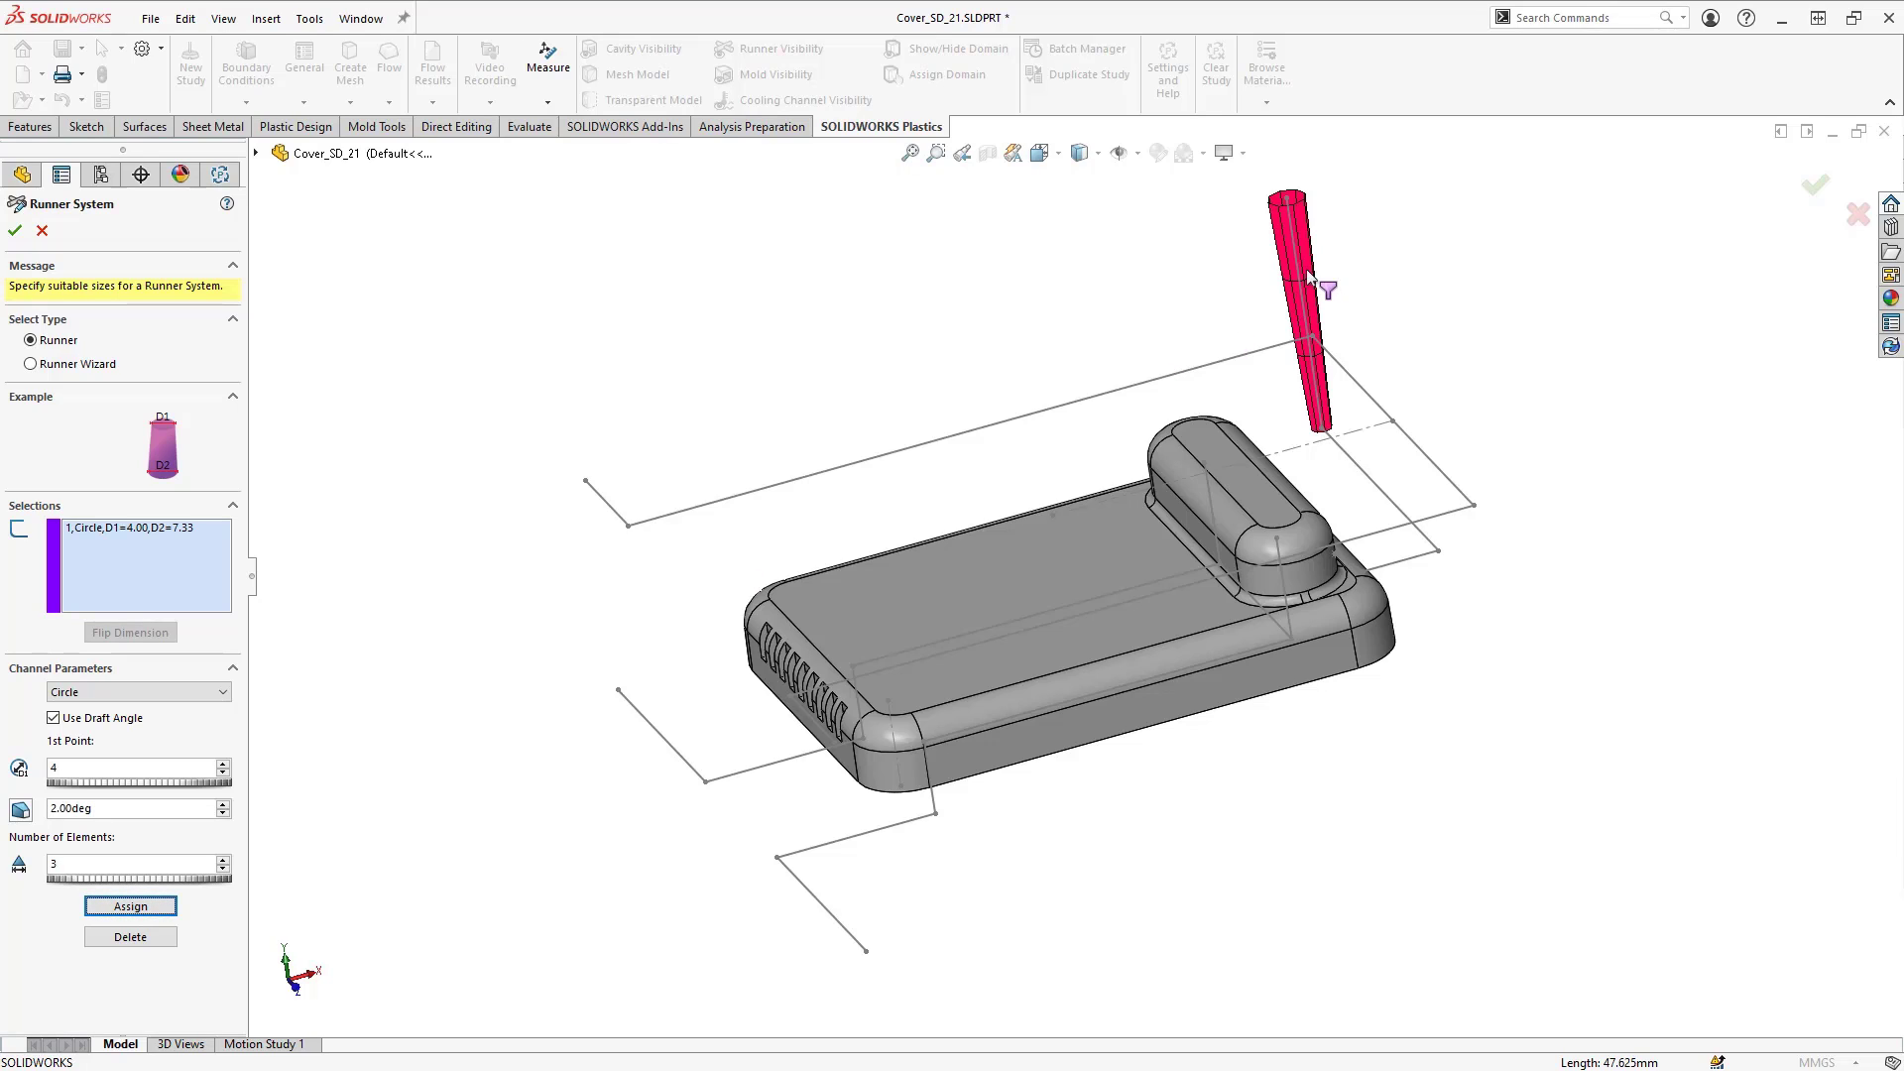
Step: Flip the sprue taper to 7.33 → 4.00 mm and reassign it with 8 elements
left_click(120, 529)
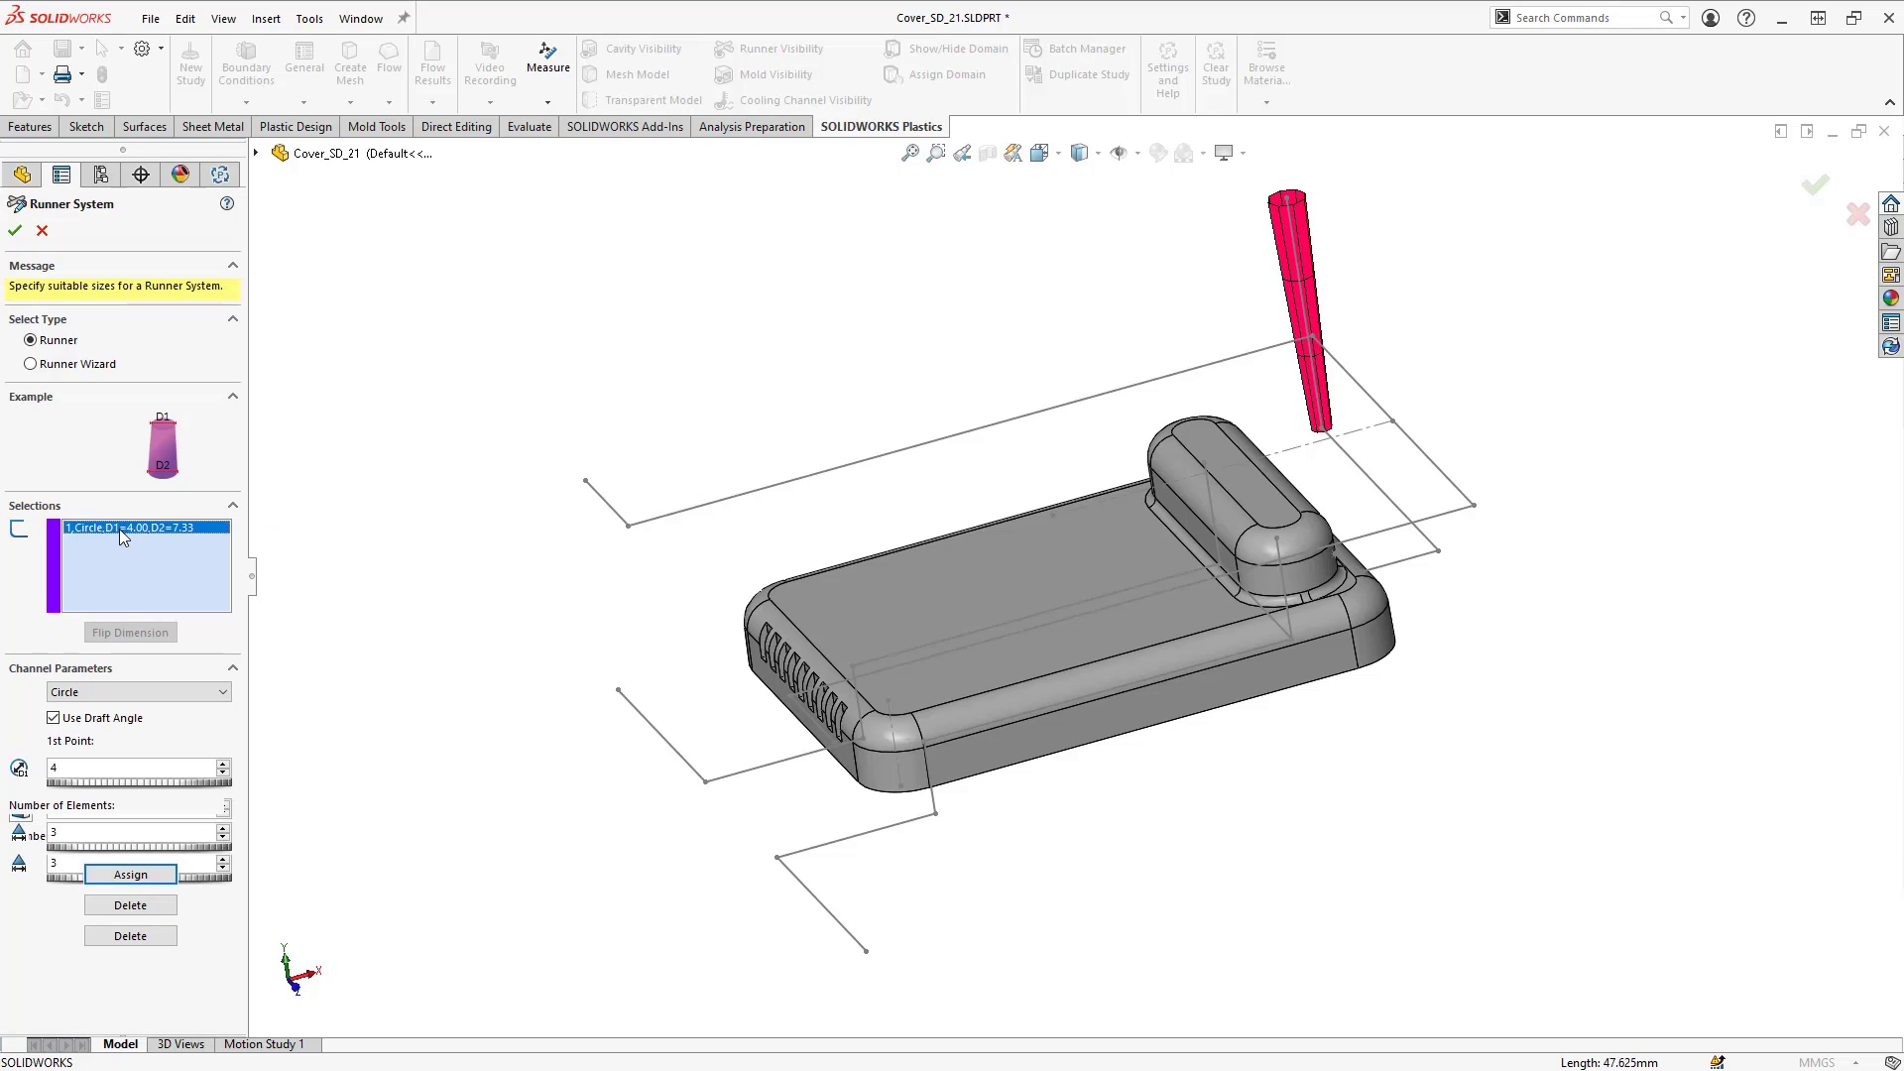
left_click(123, 631)
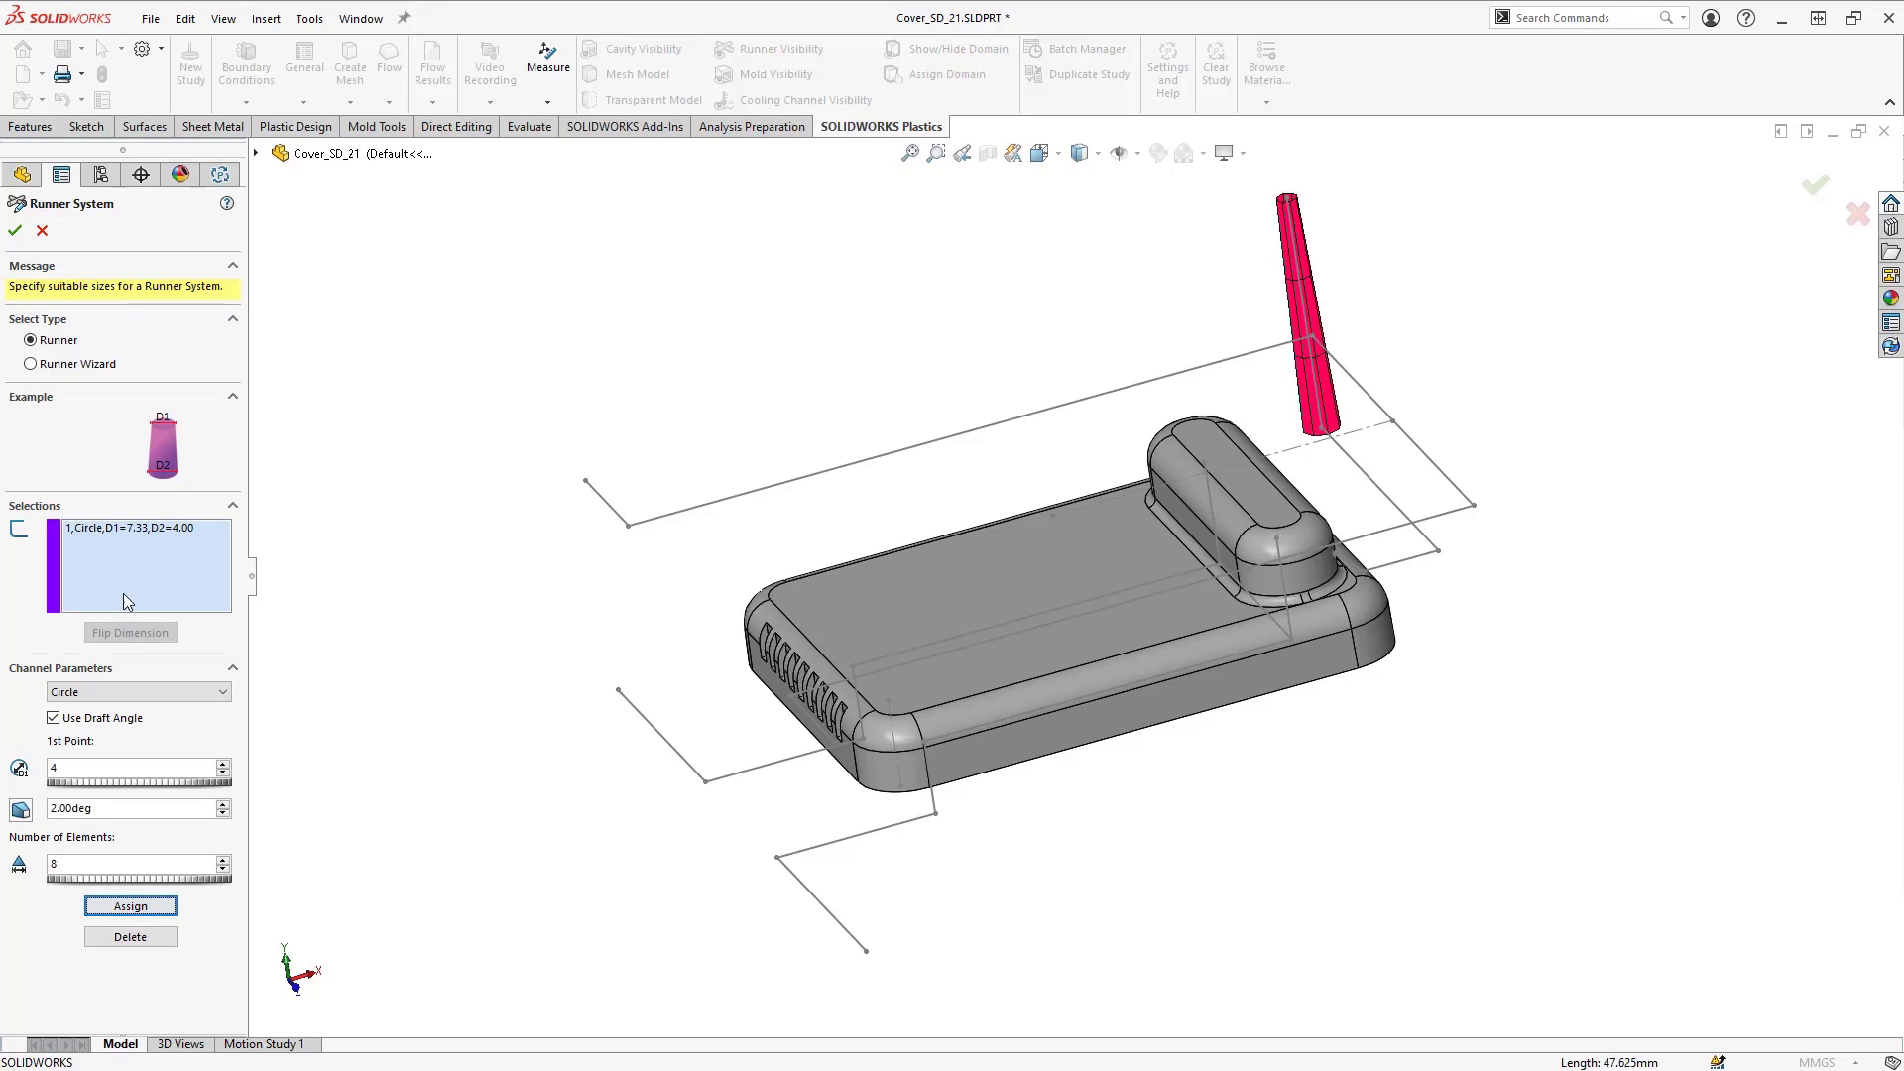
left_click(139, 531)
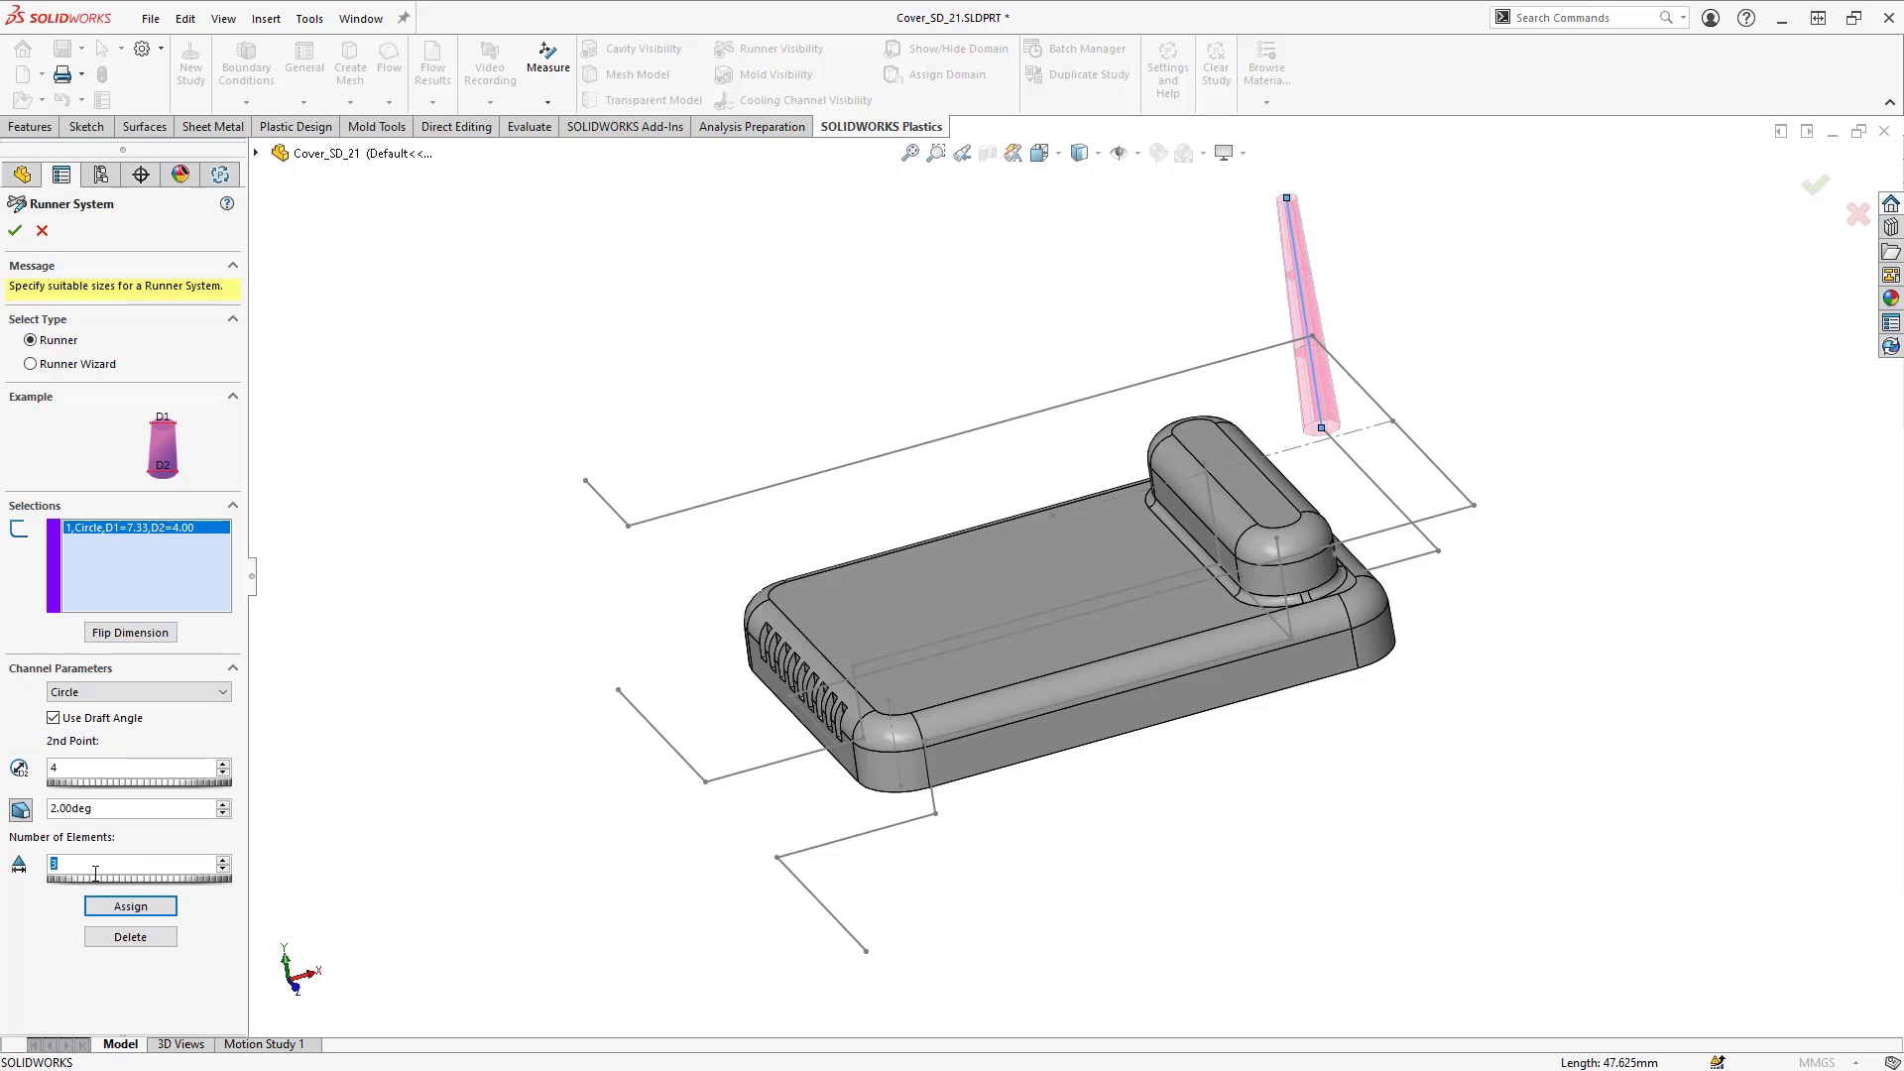
type("8")
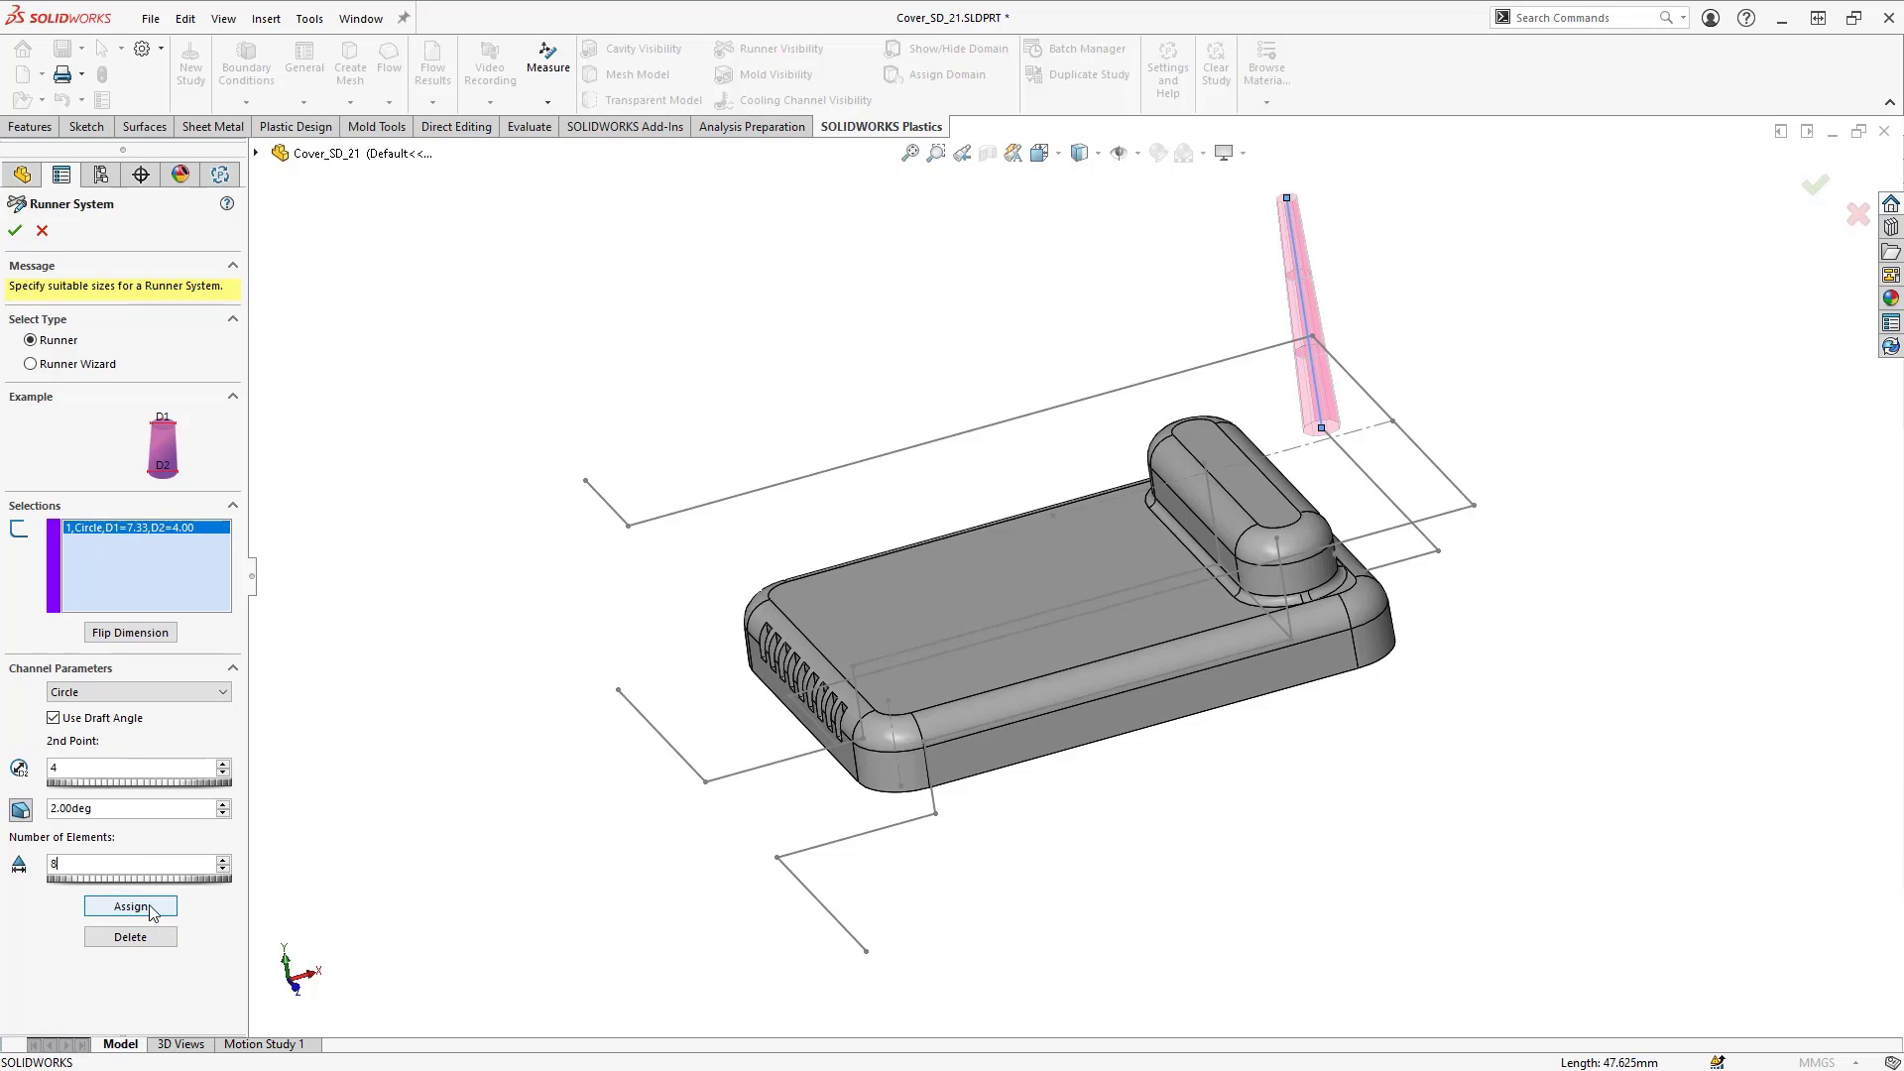
left_click(149, 907)
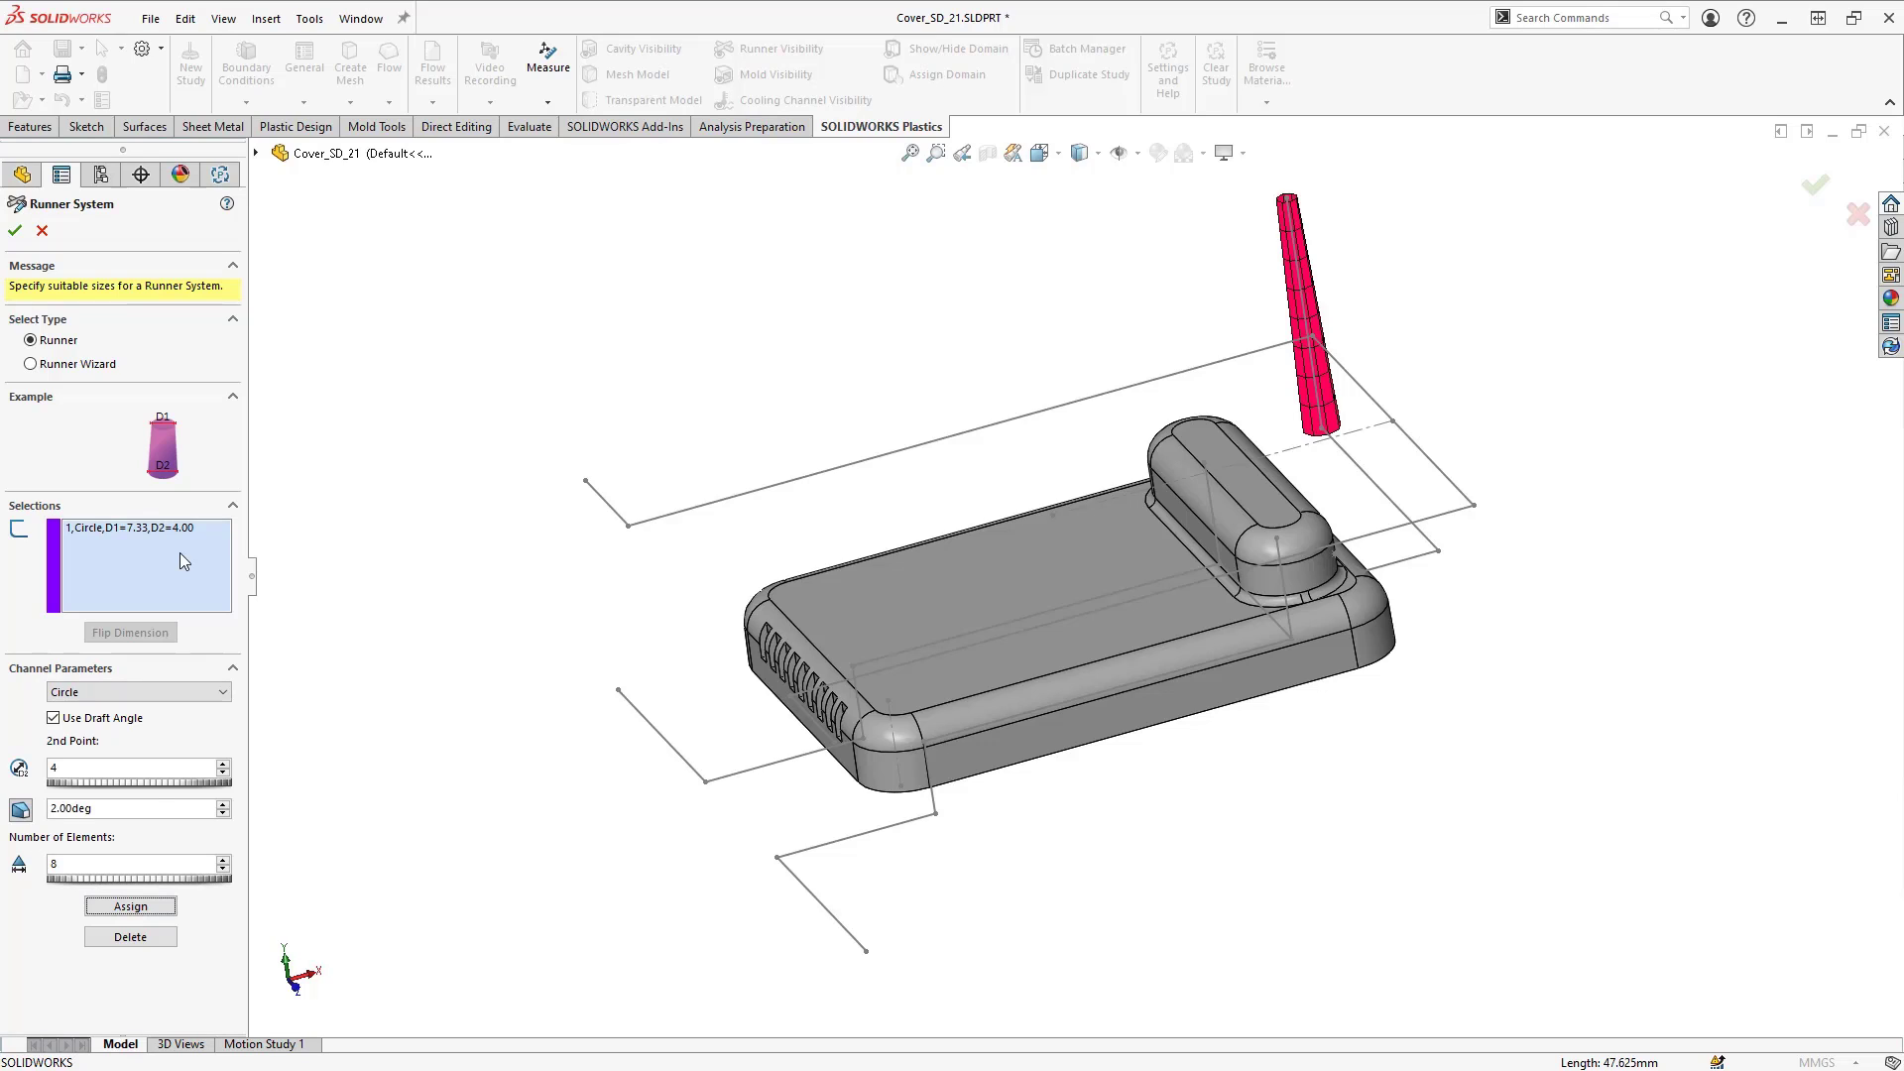
Step: Turn off the draft taper and enter new diameters for the next runner channel
left_click(53, 718)
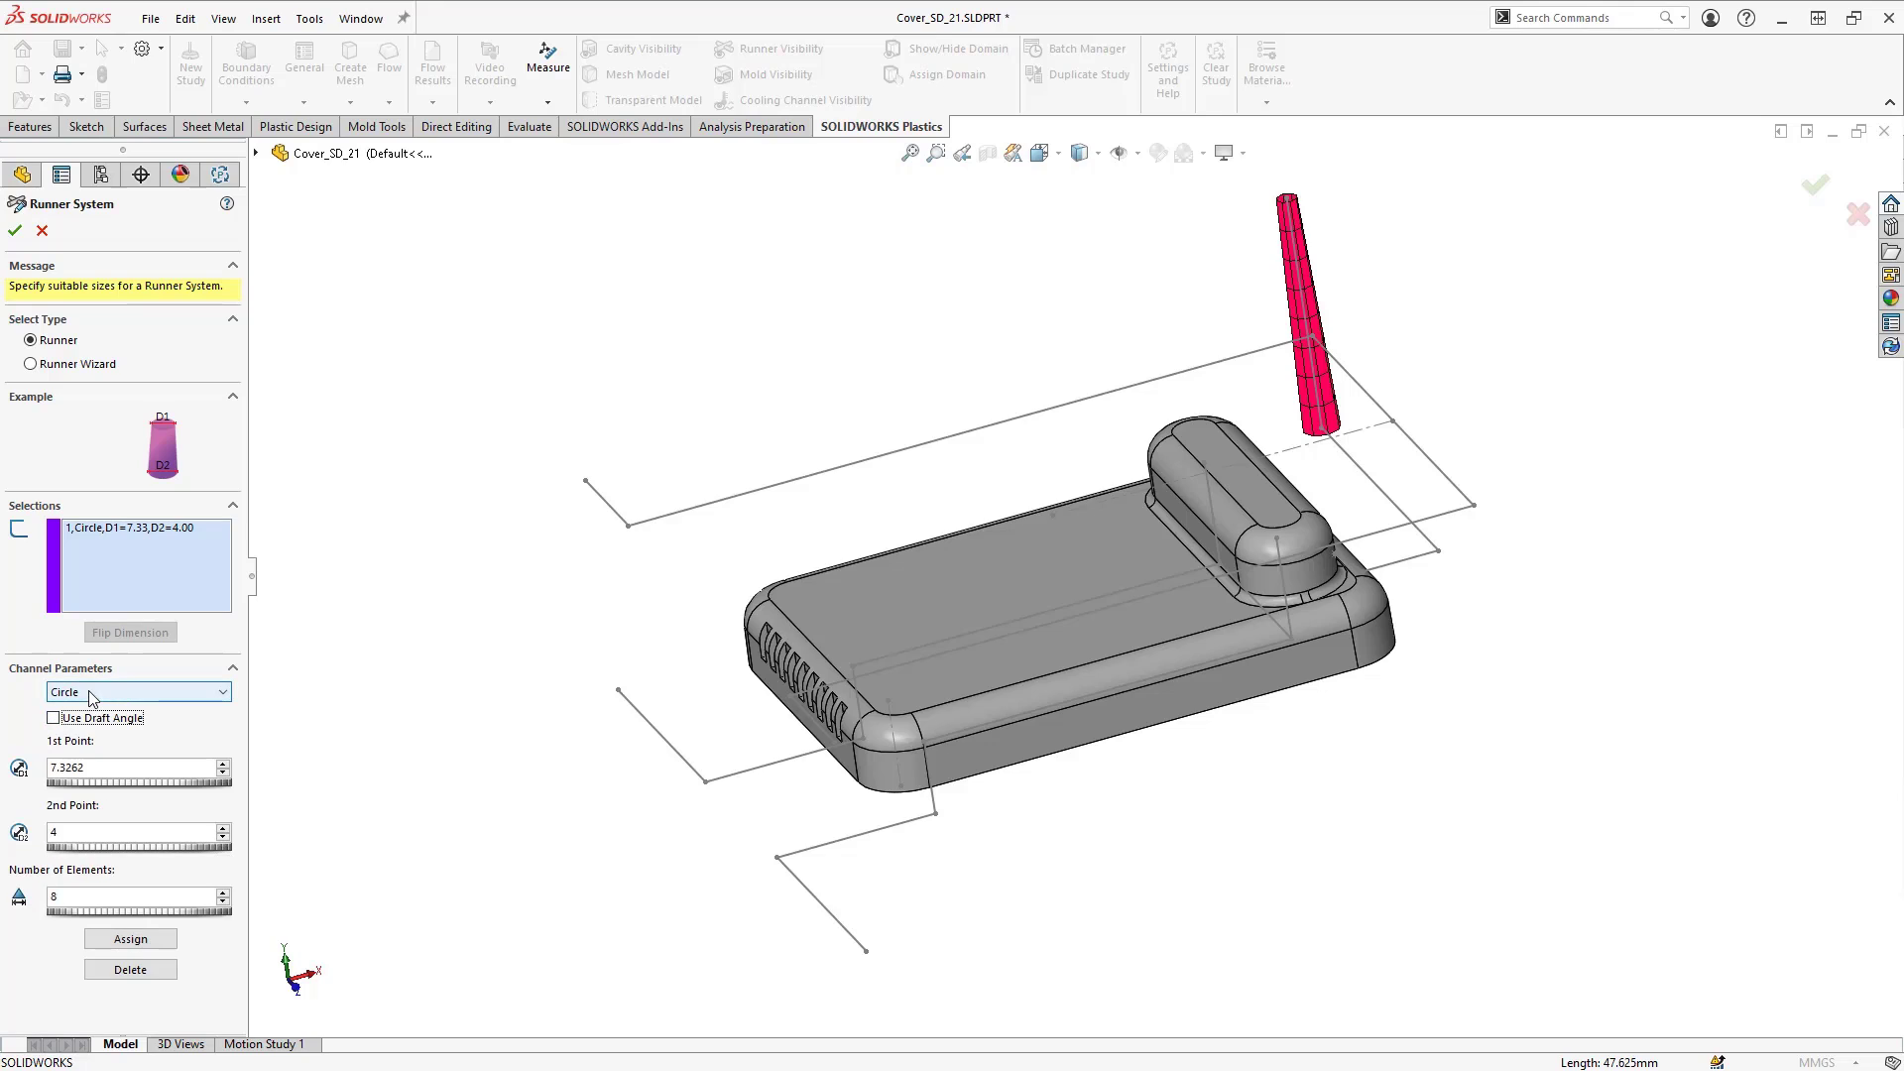
double_click(94, 771)
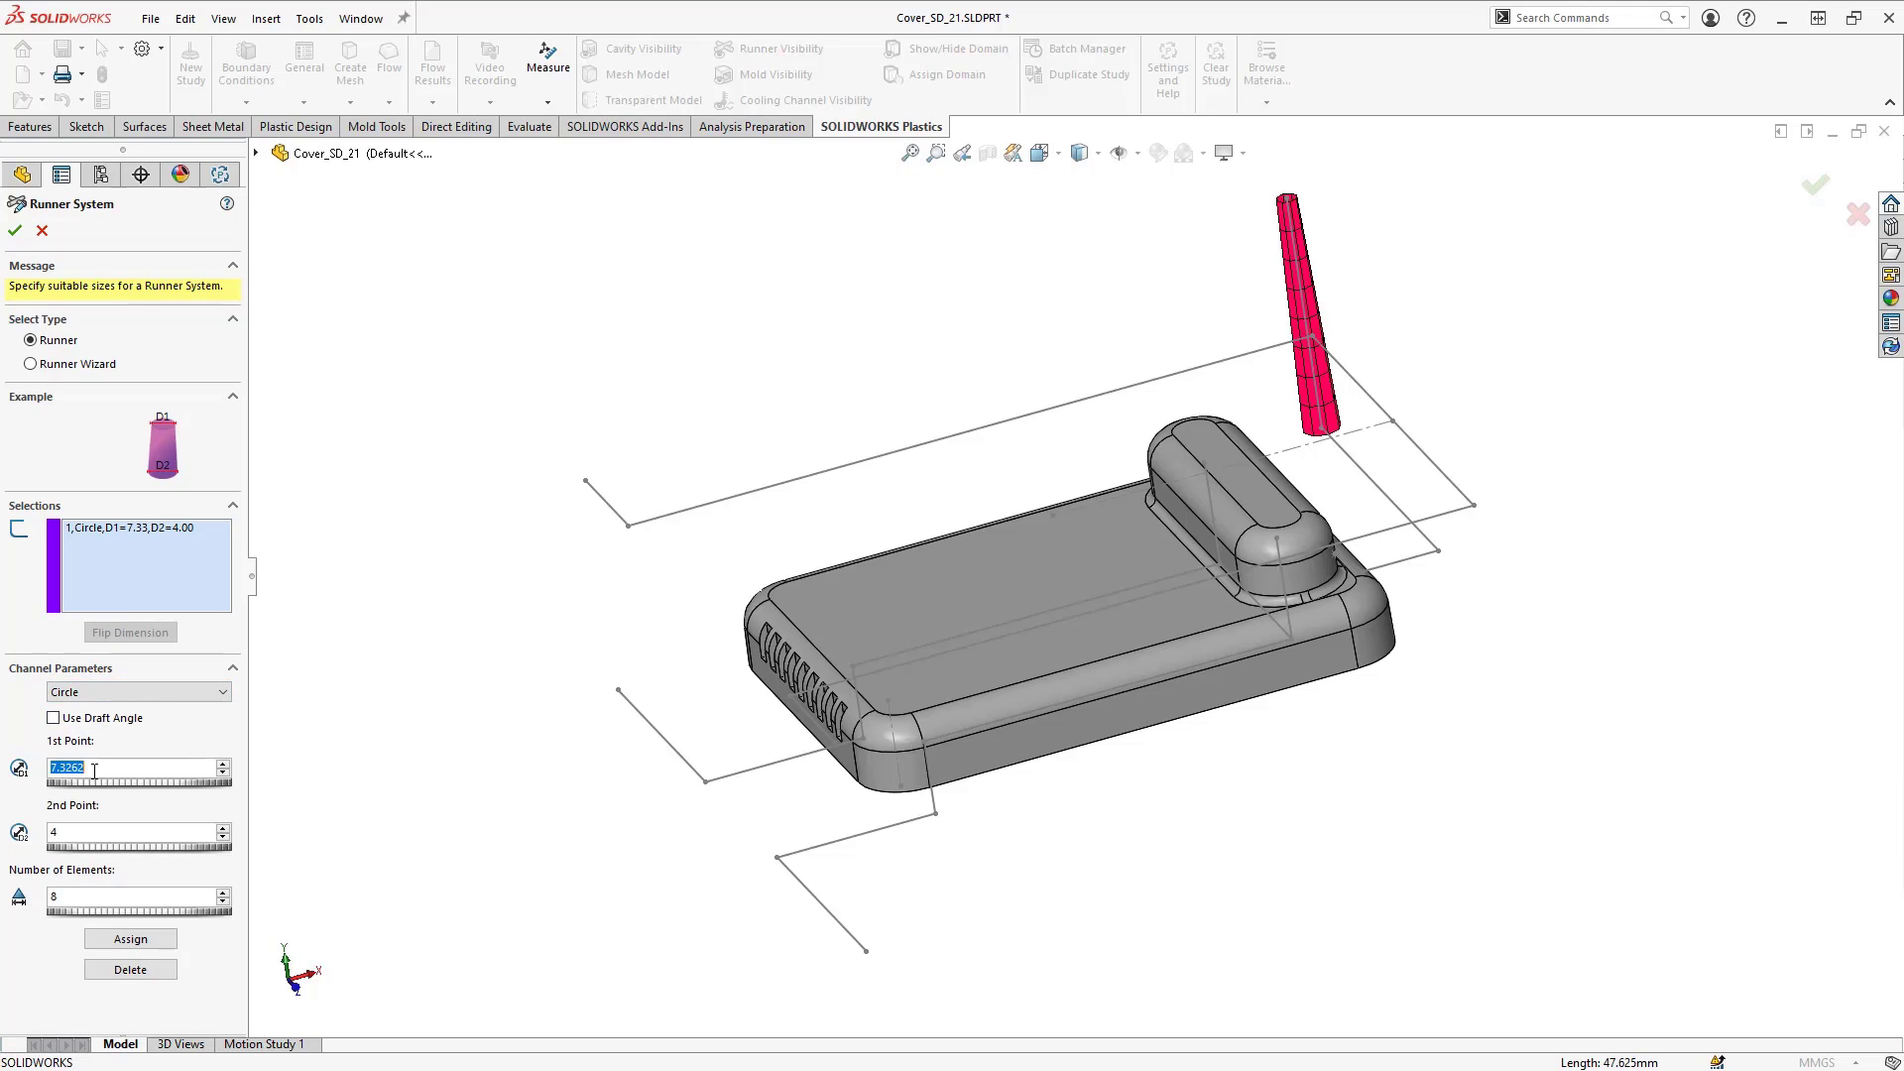
type("6")
type("4")
Step: Assign 6 mm channels to the next two runner lines and a 6-to-1.5 mm gate on the end segment
left_click(1381, 496)
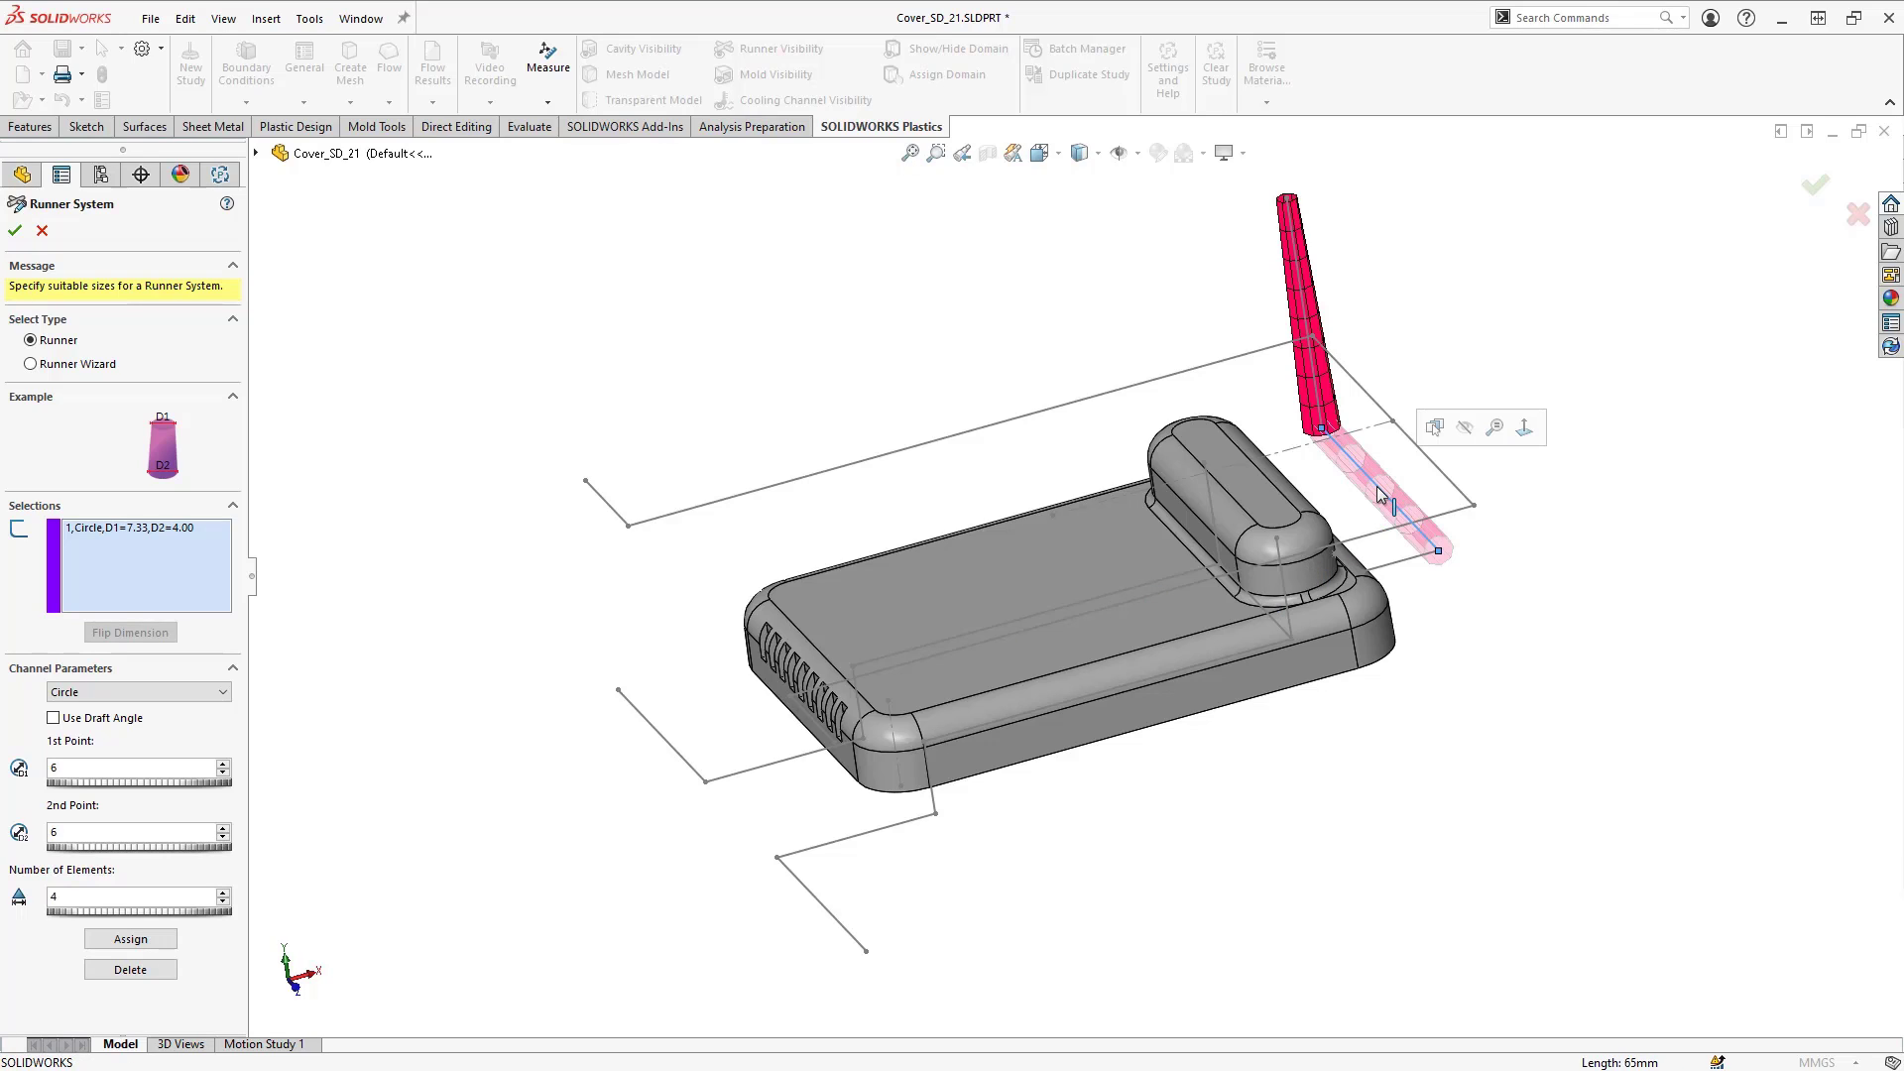
left_click(114, 936)
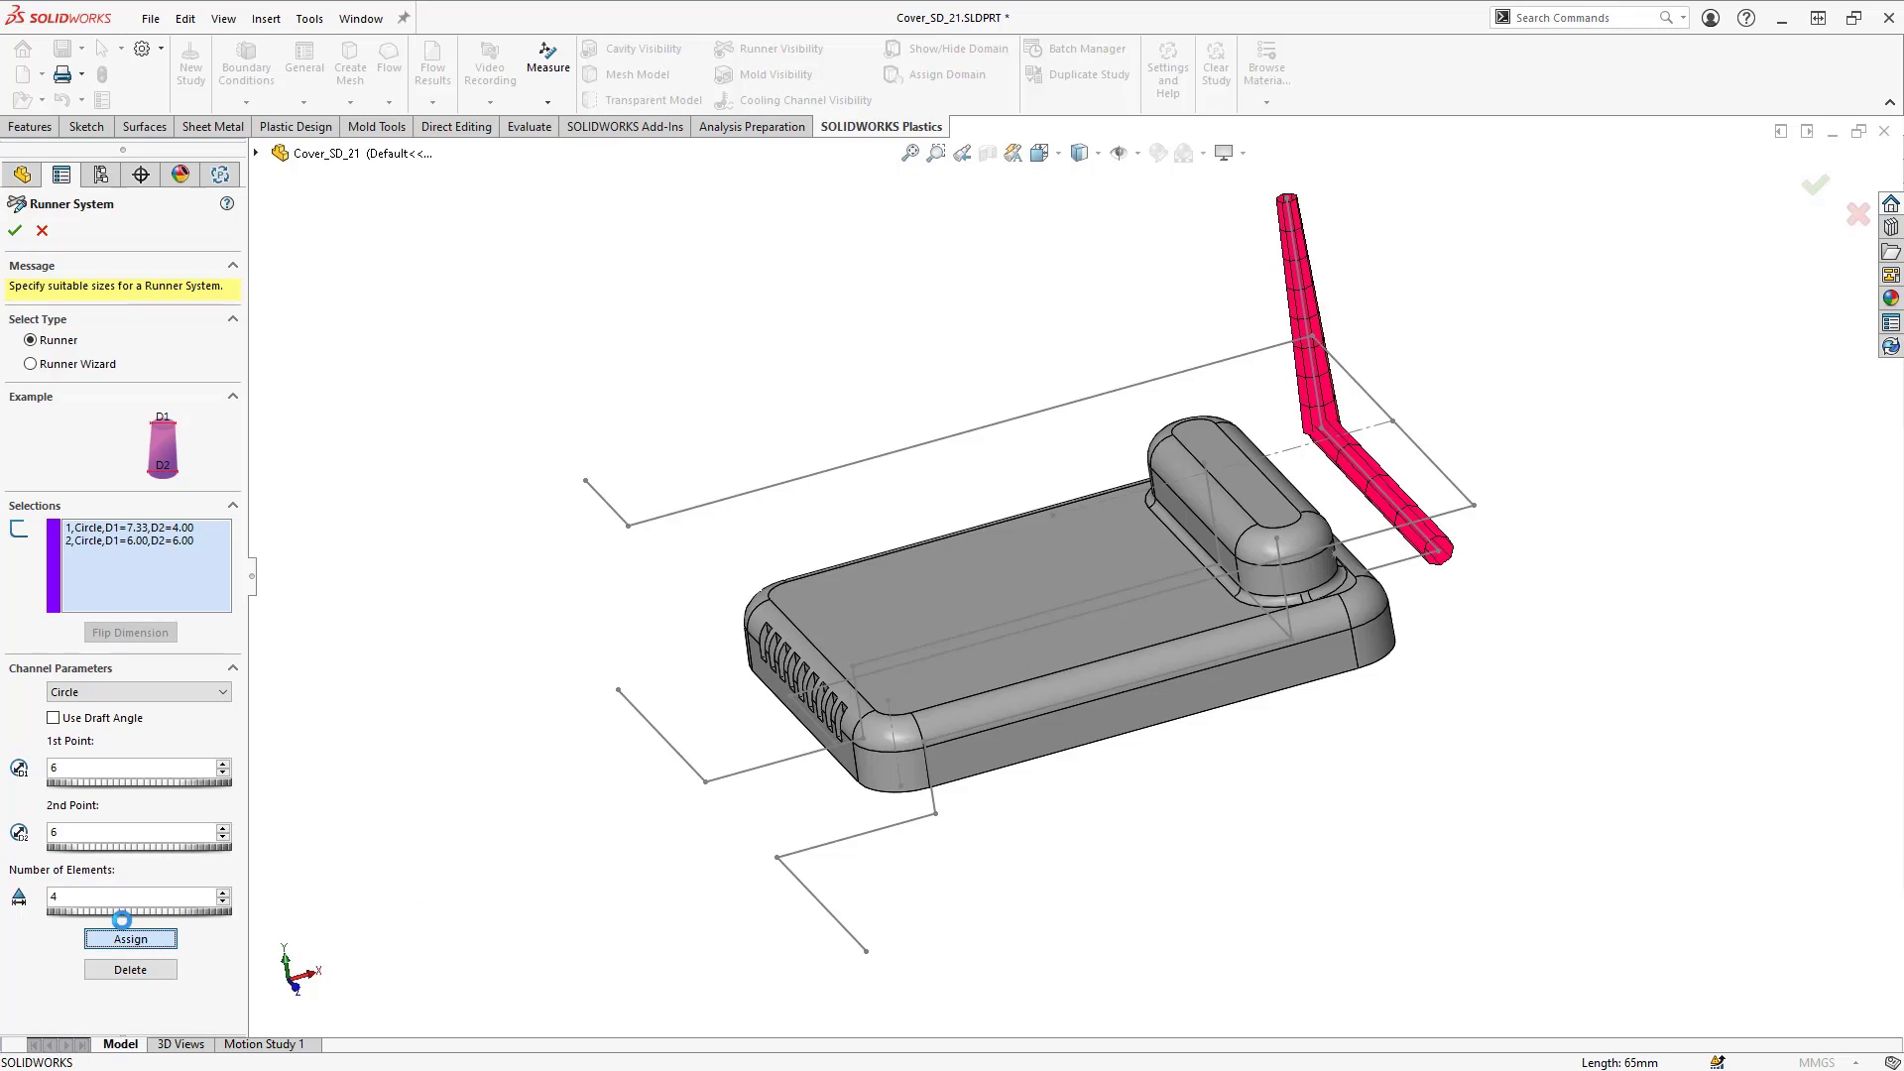
double_click(86, 899)
left_click(1412, 562)
left_click(119, 941)
middle_click_drag(1435, 713, 1374, 703)
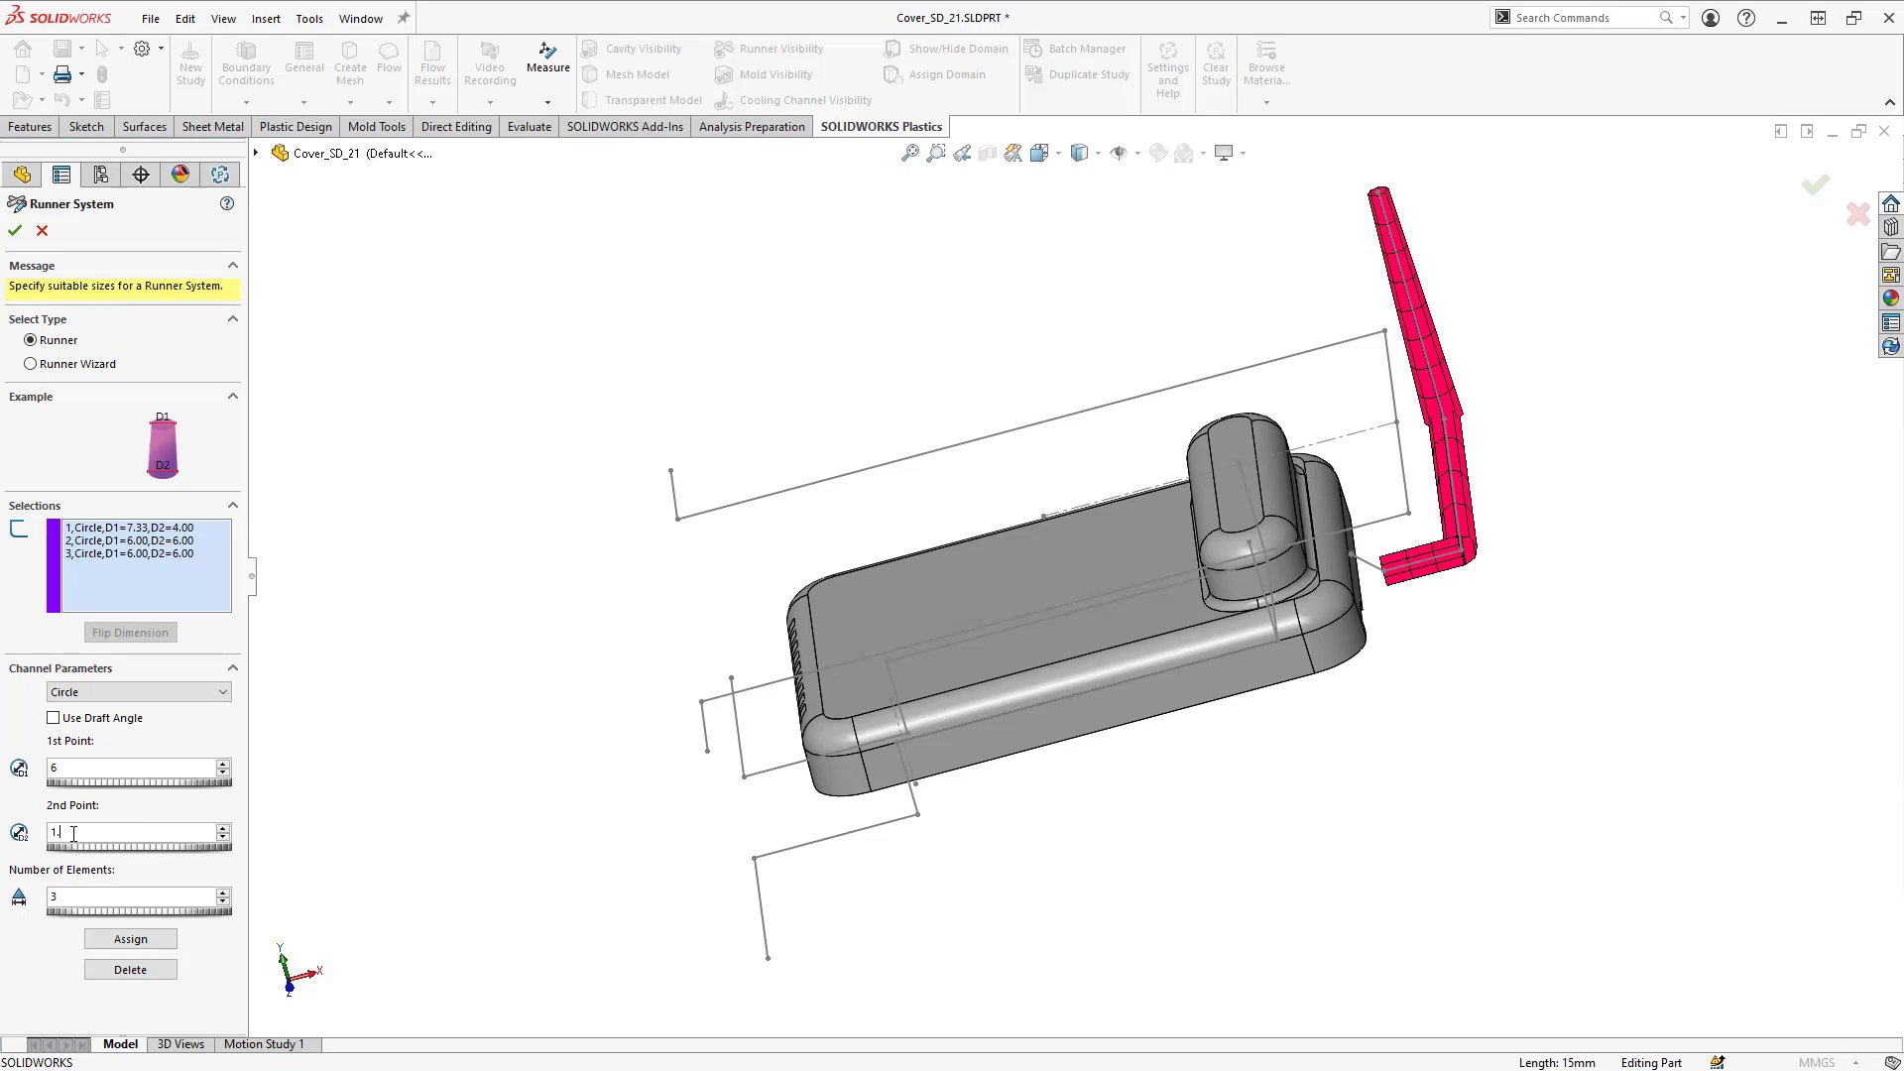
left_click(1376, 578)
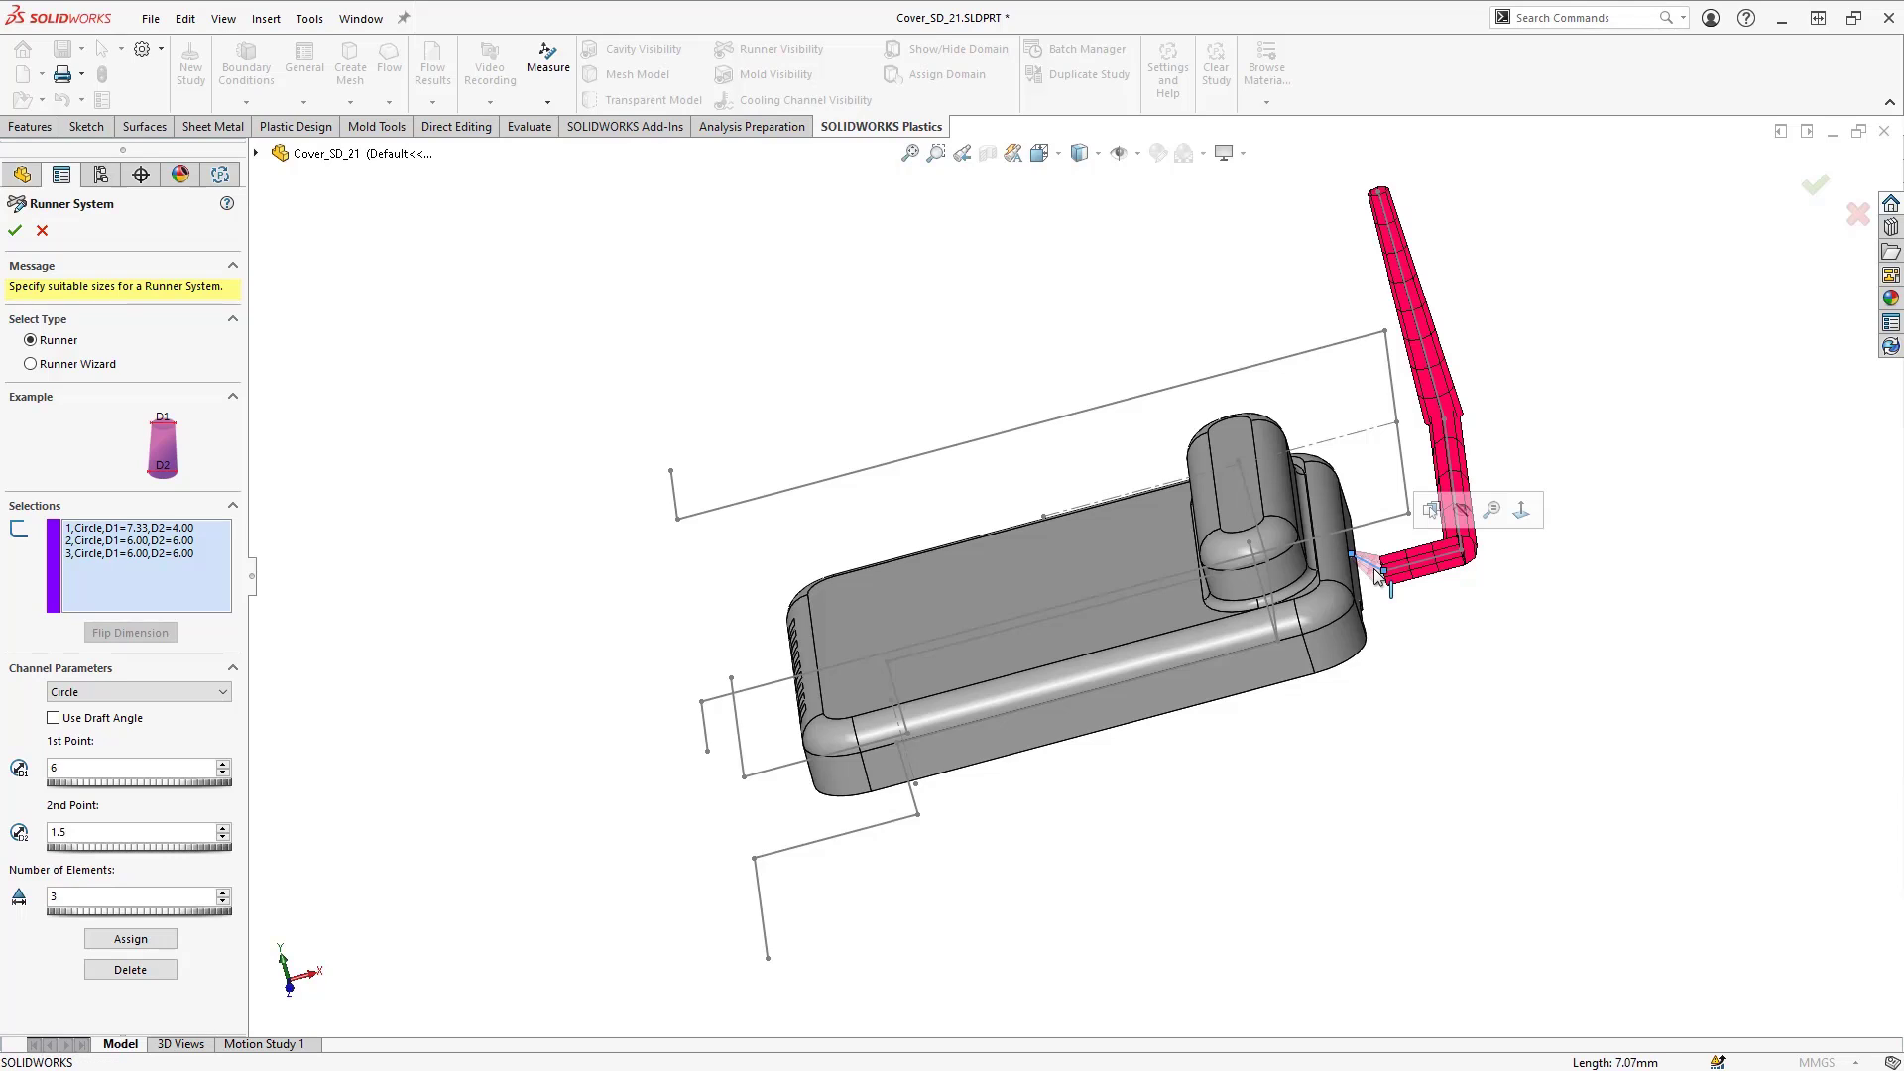
left_click(161, 942)
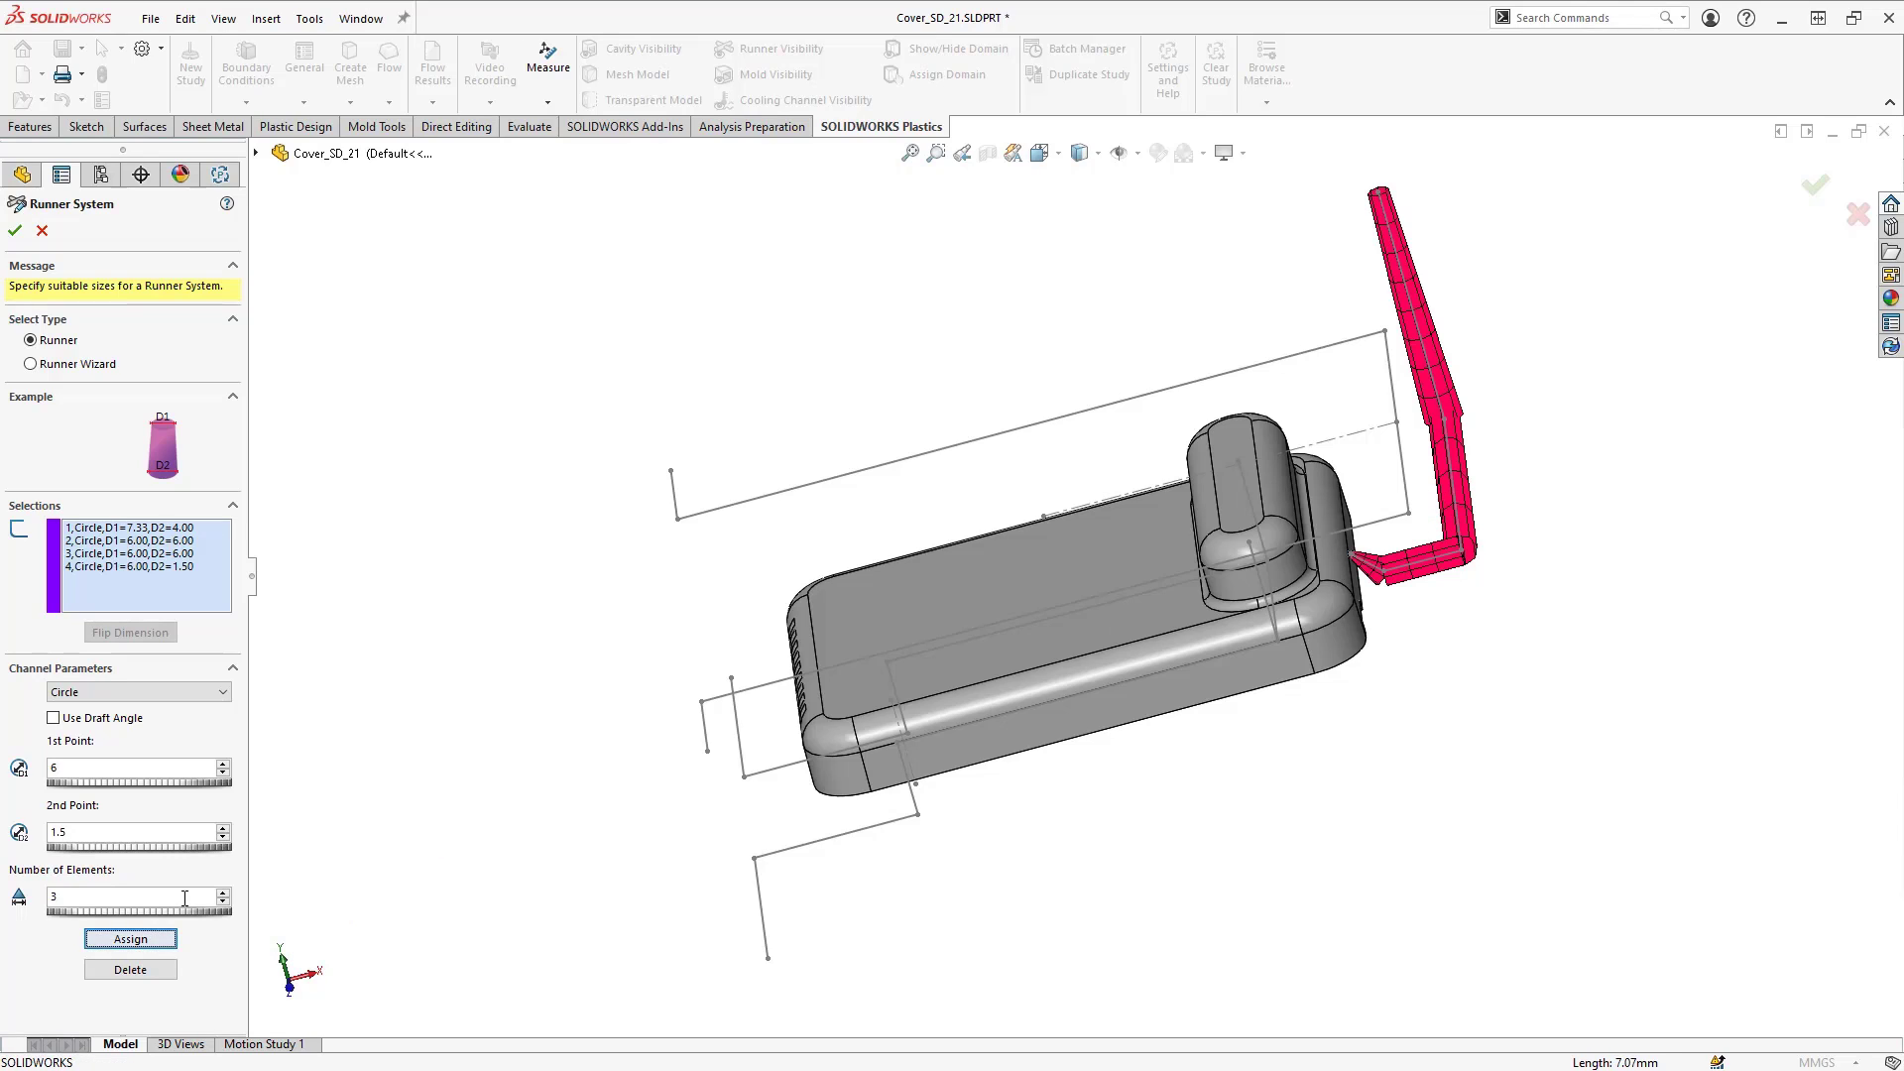
left_click(16, 232)
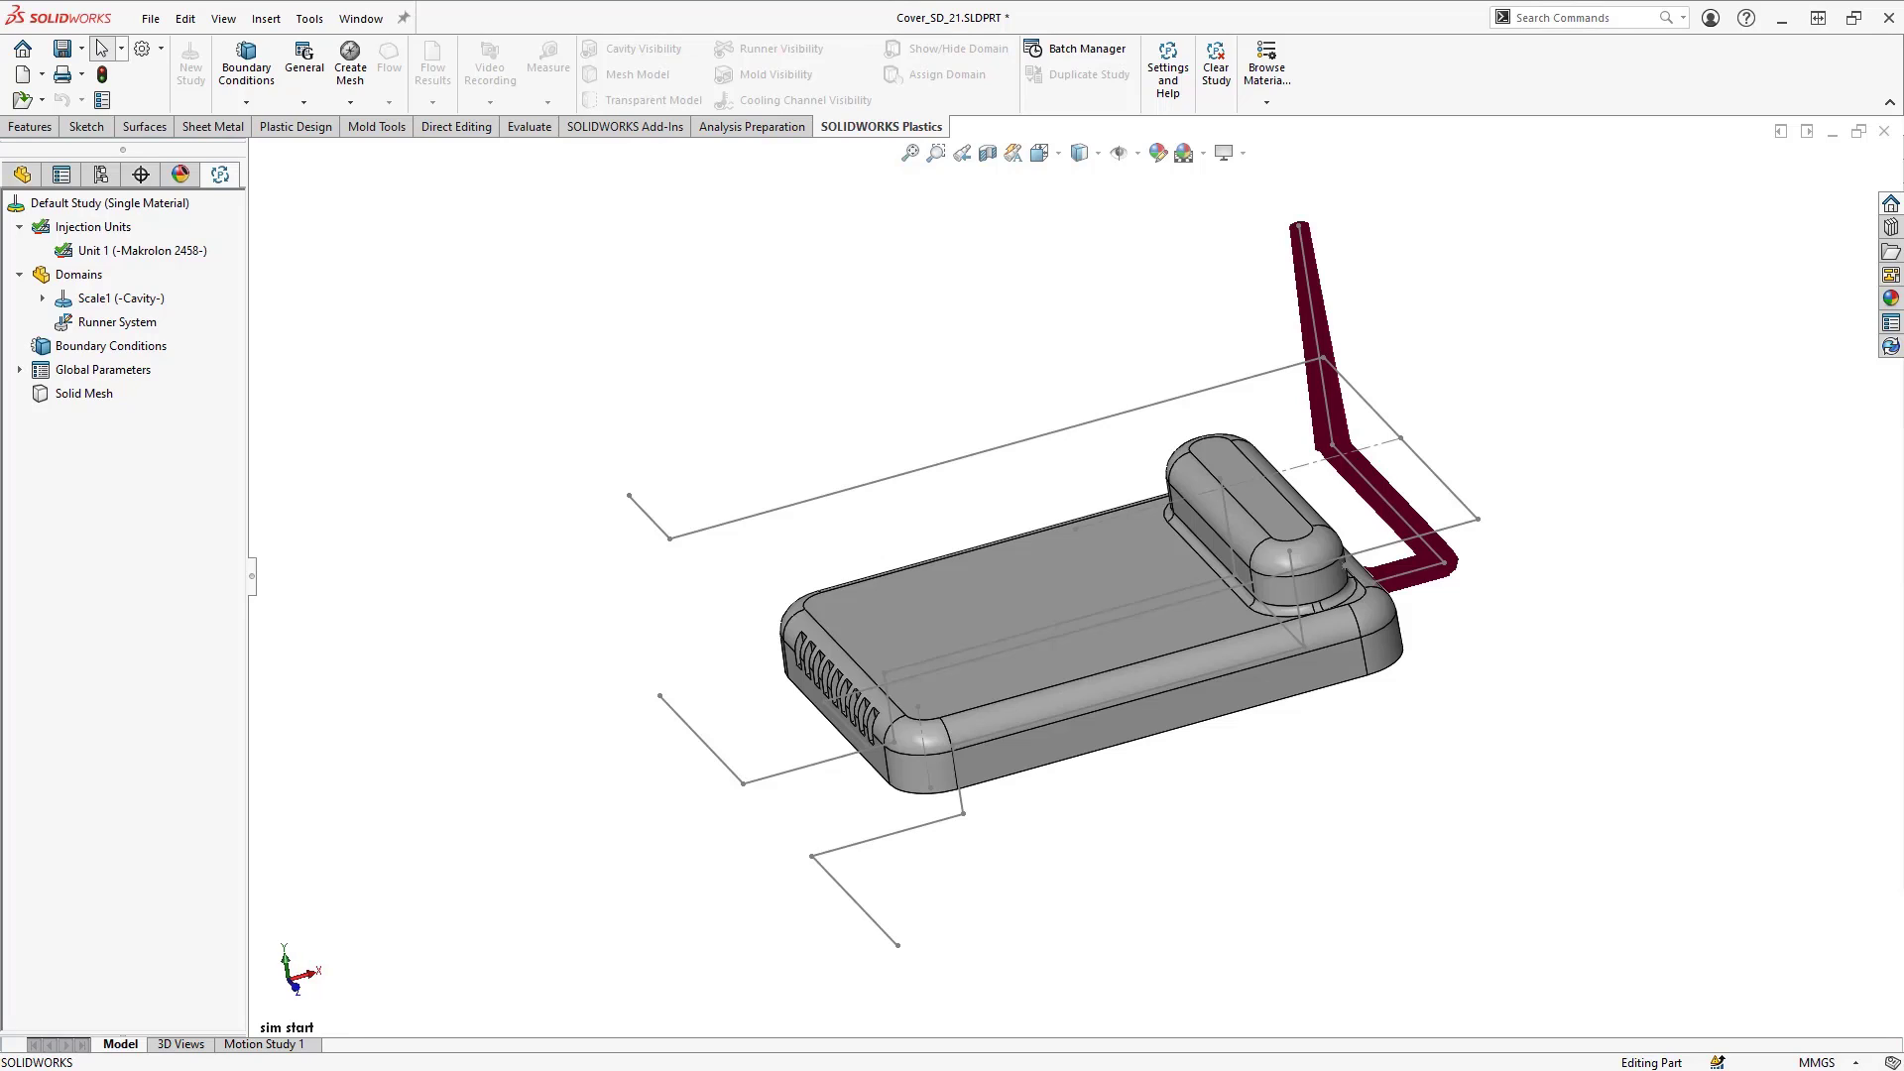
Step: Define 10 mm cooling channels on the five sketch lines looping around the cover
right_click(84, 277)
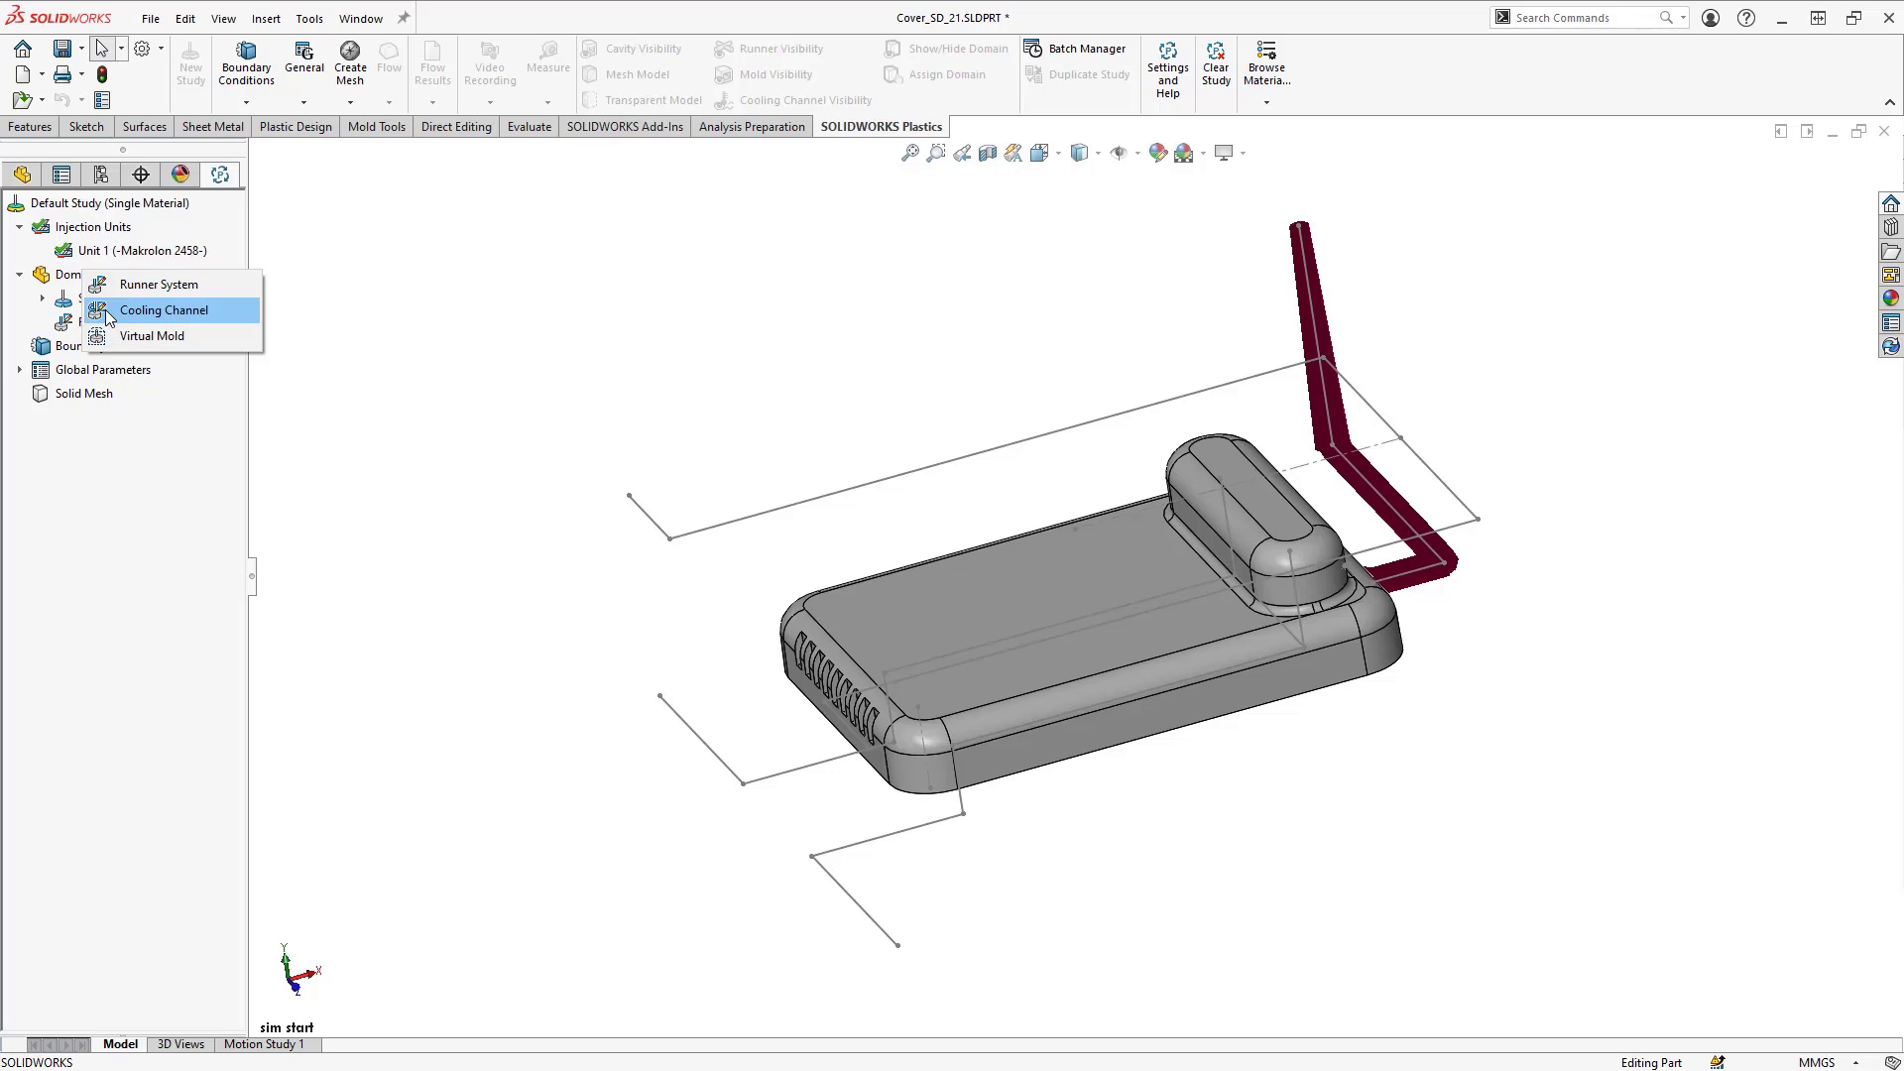
left_click(110, 311)
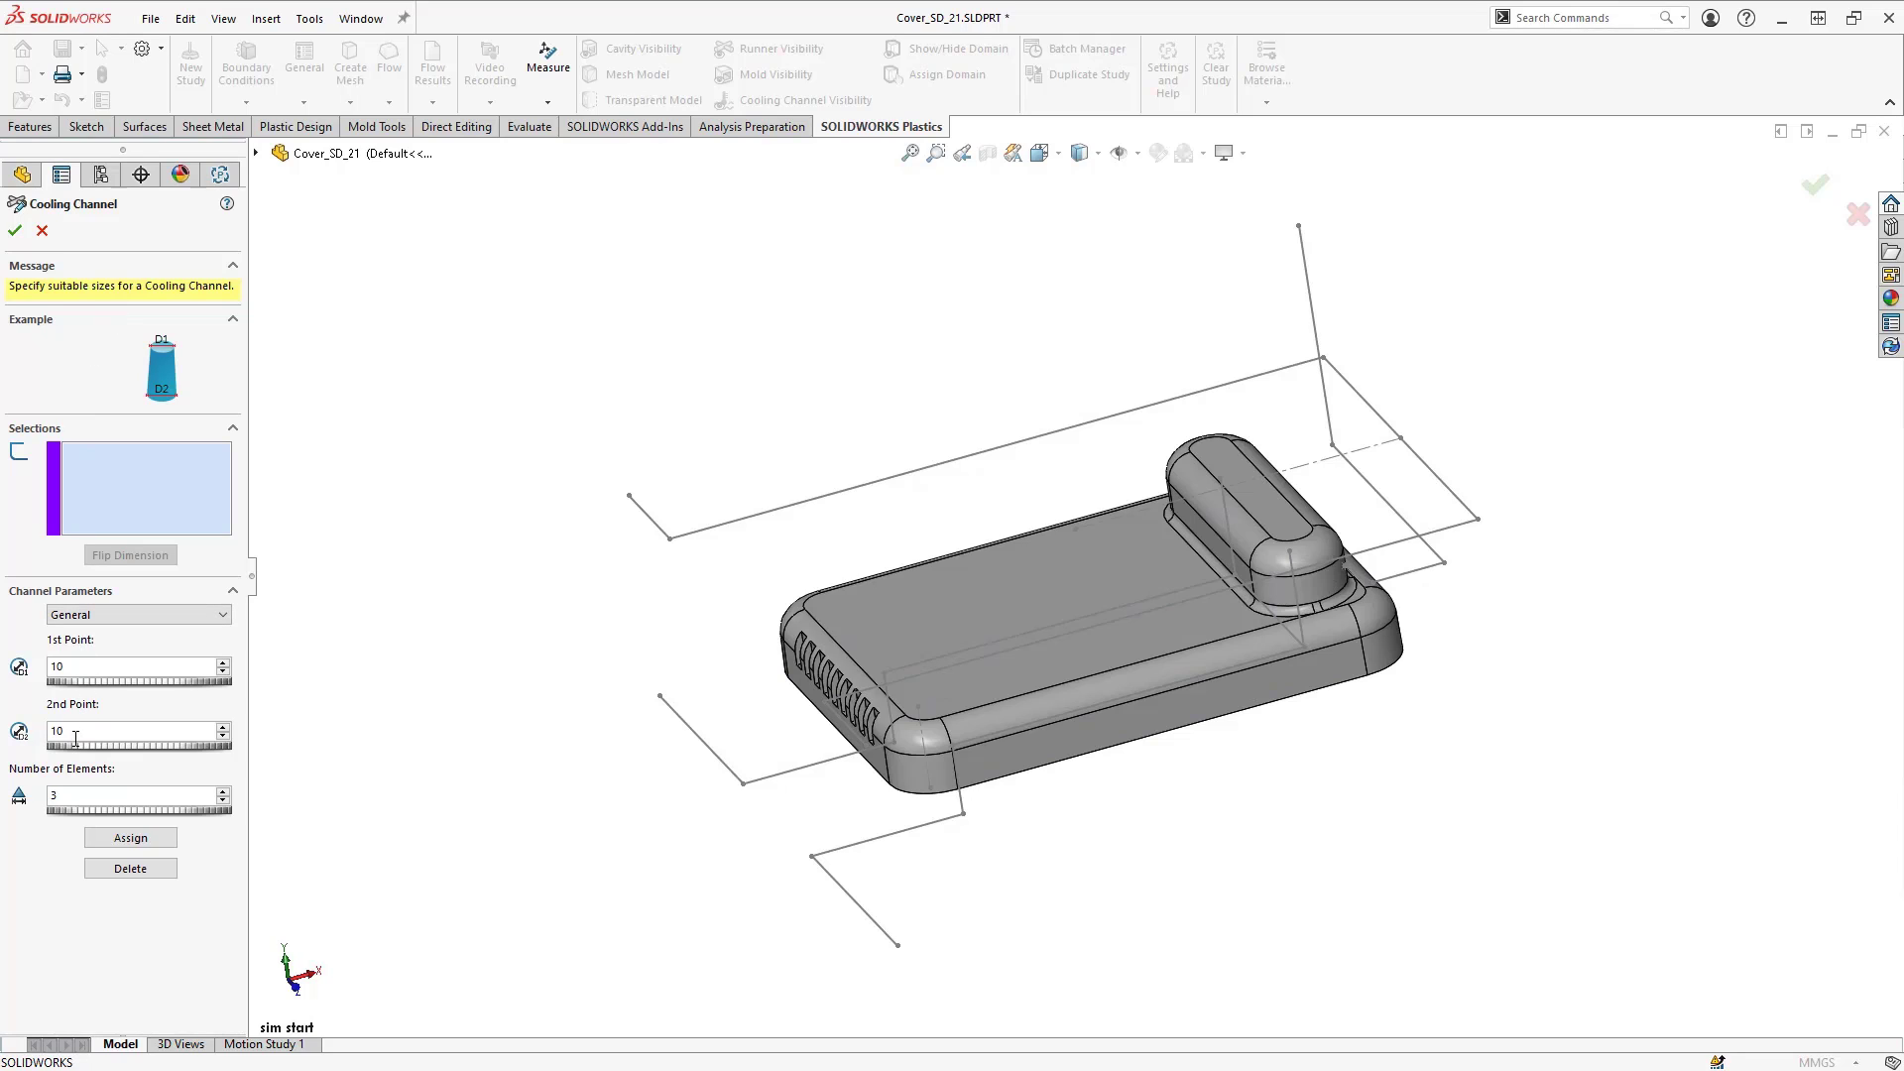
left_click(670, 541)
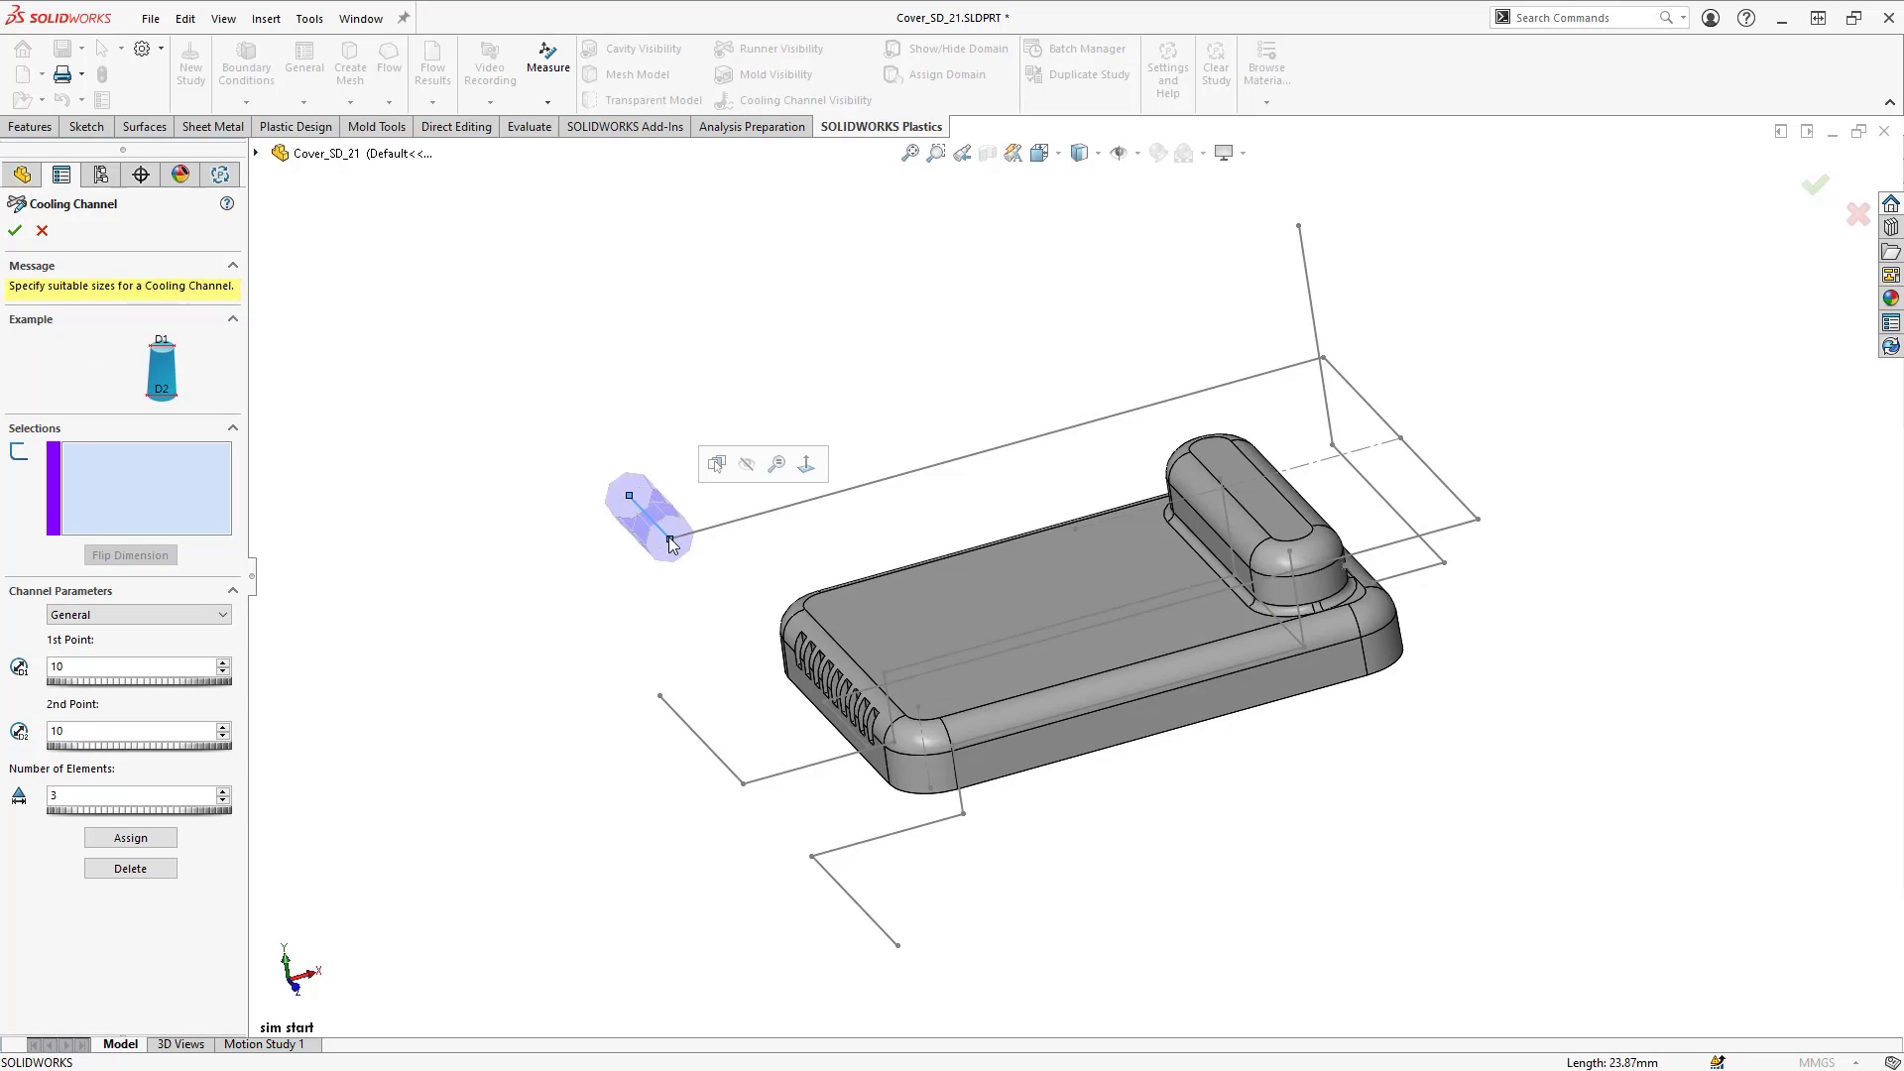
left_click(842, 727)
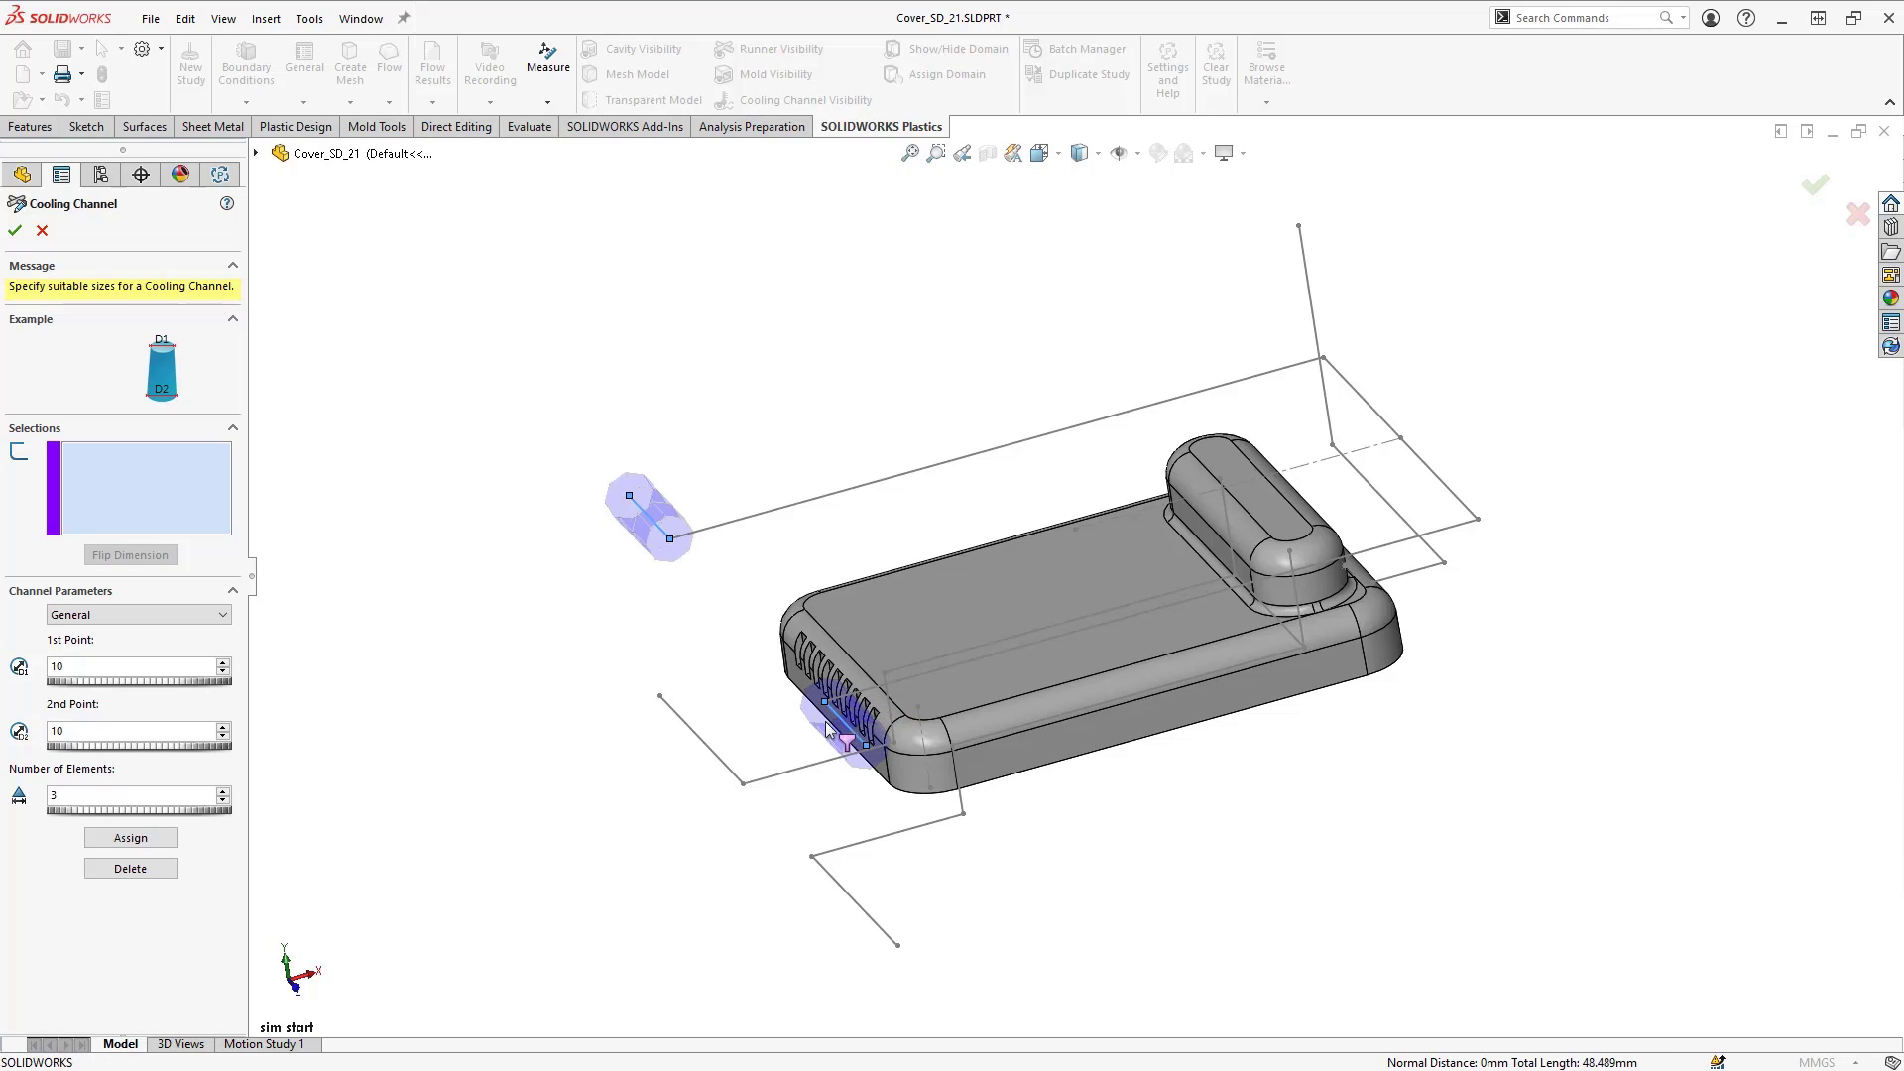
left_click(144, 842)
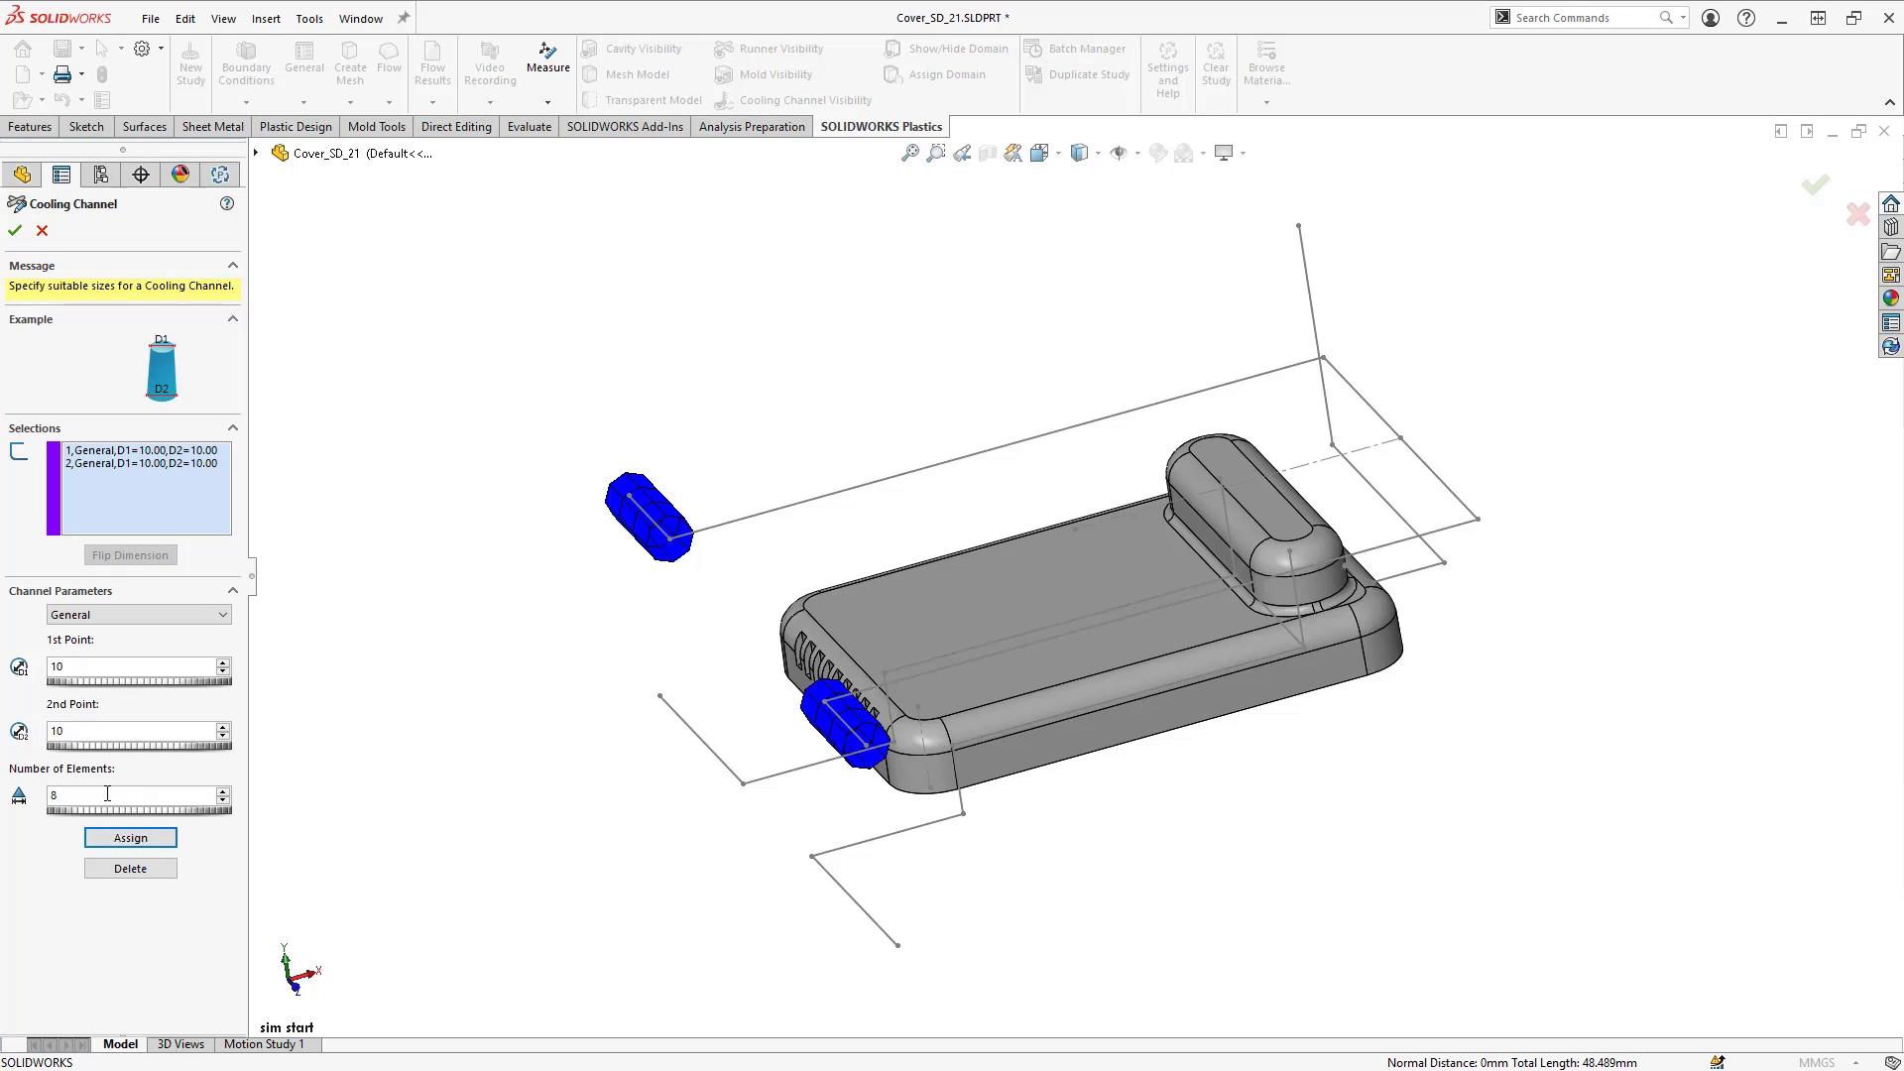
left_click(972, 453)
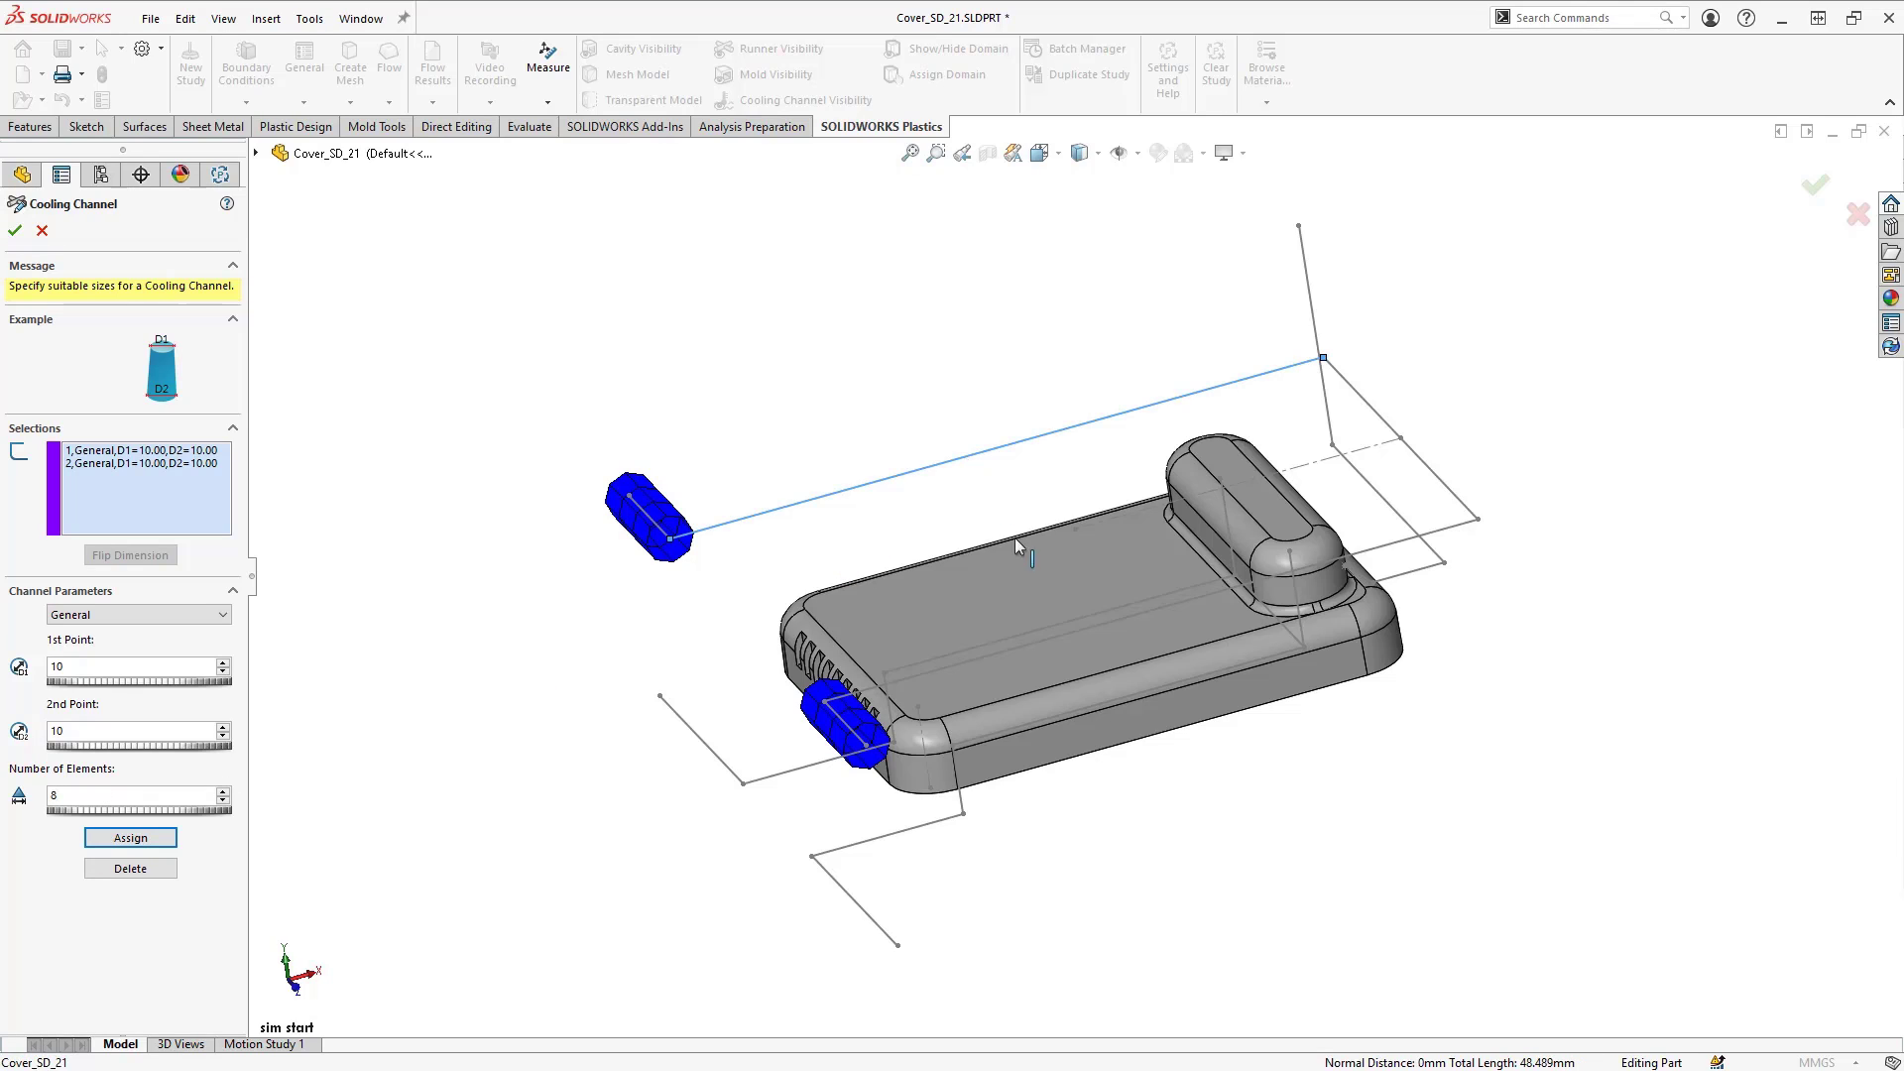
left_click(936, 672)
left_click(1387, 427)
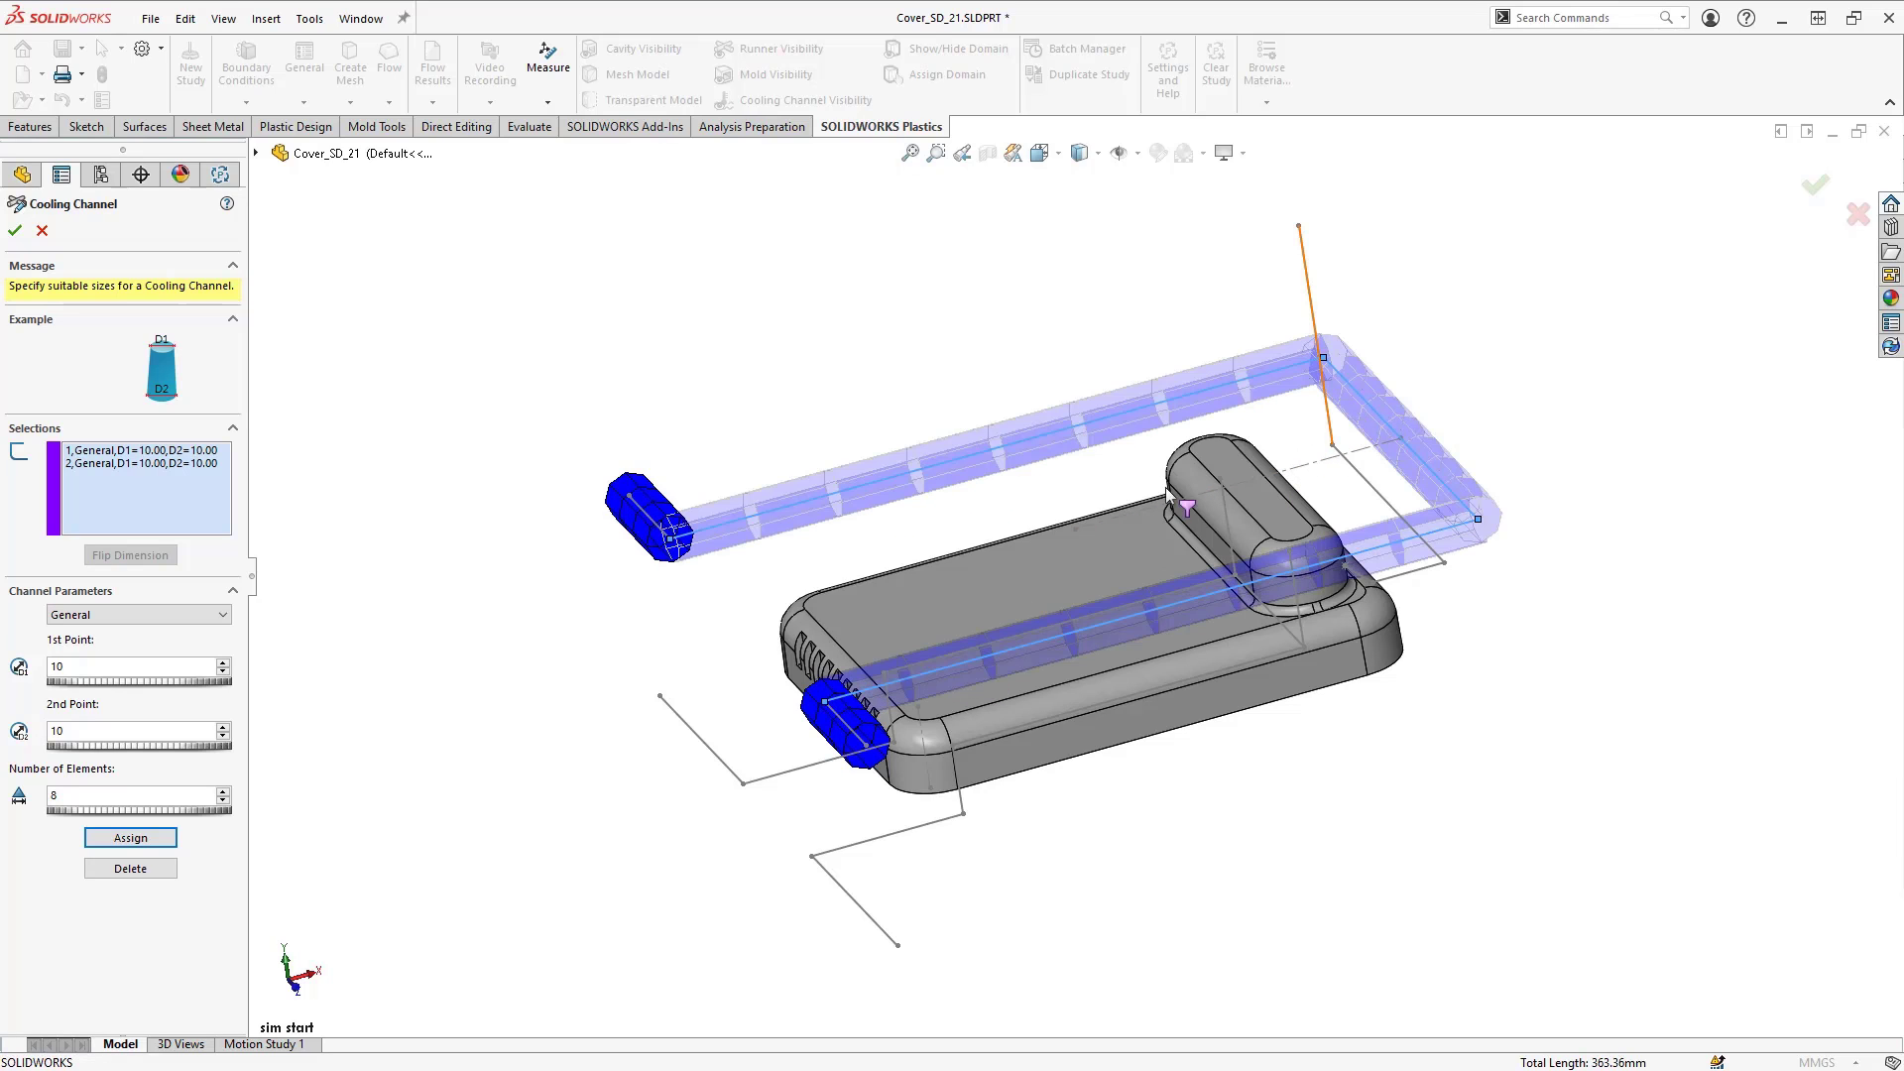
left_click(135, 840)
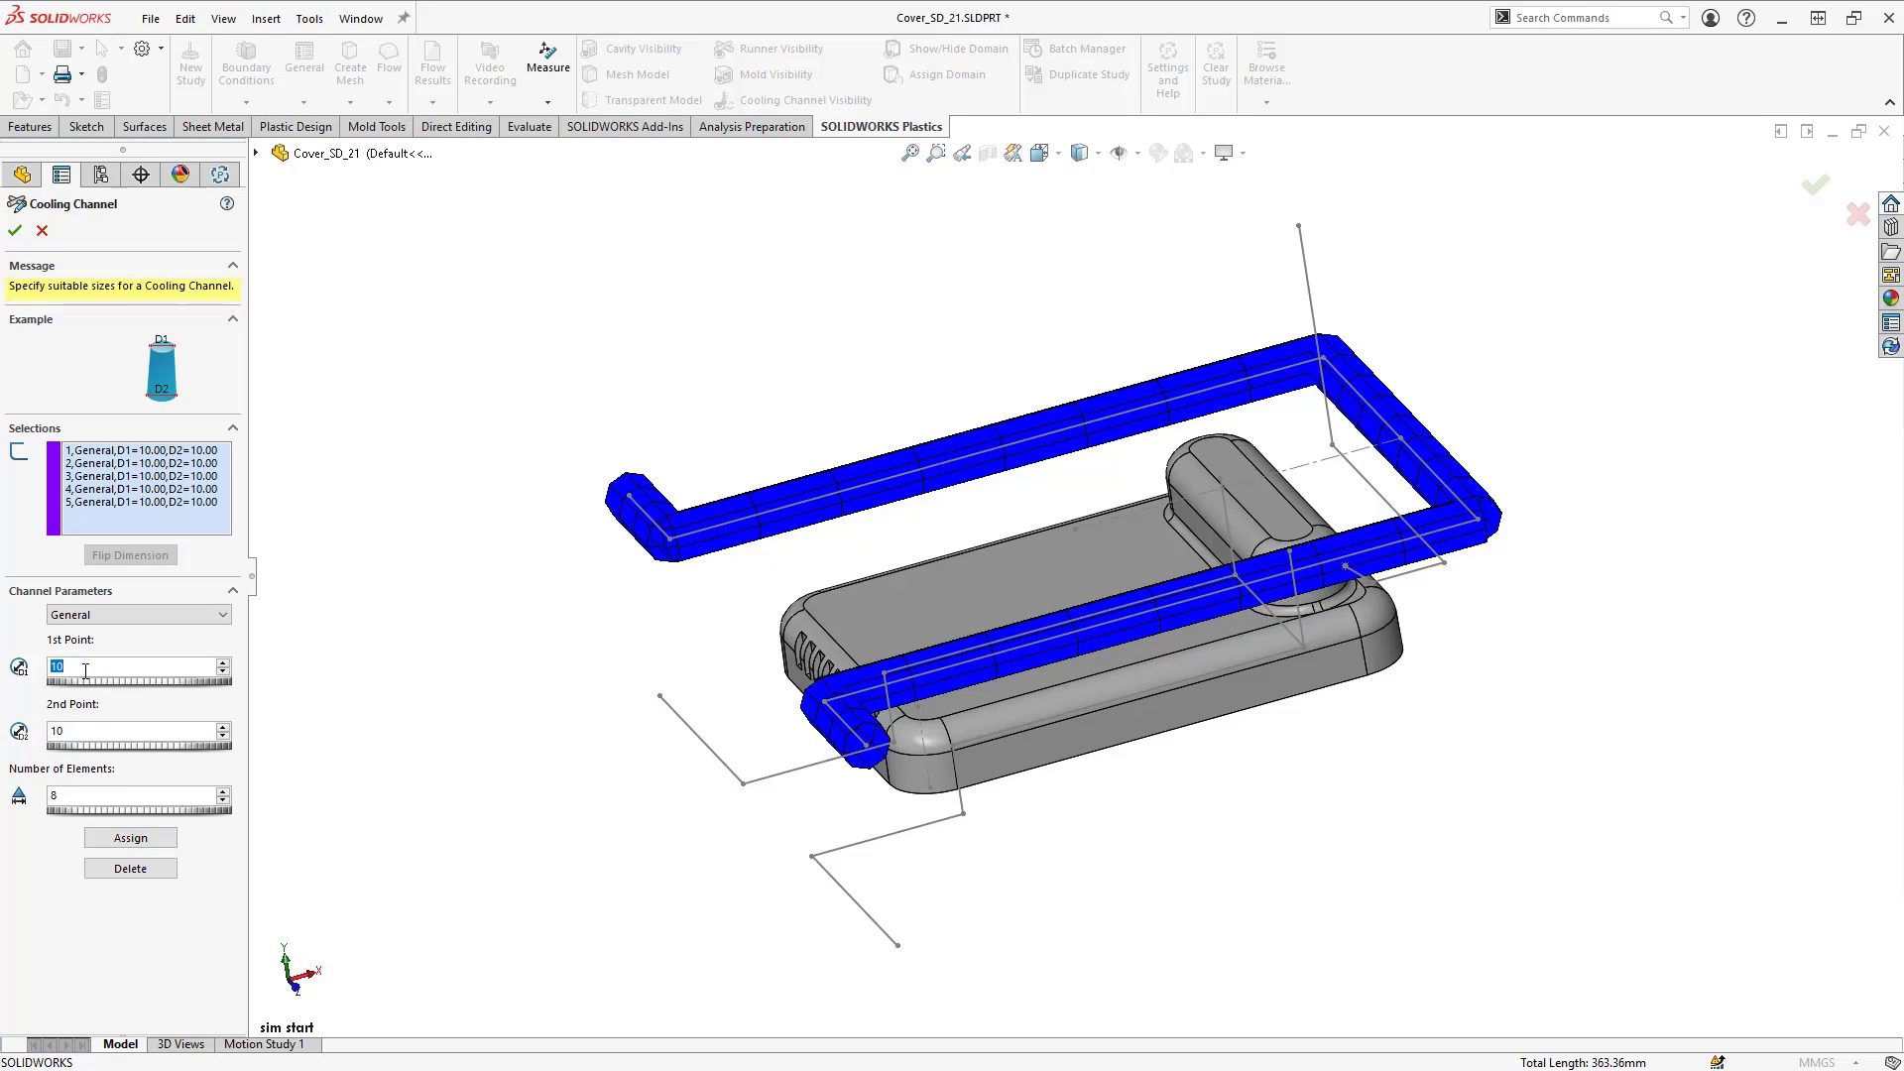
Step: Assign 8 mm channels with 5 elements to the lower-left segments and grey connector lines
type("8")
double_click(86, 731)
double_click(82, 791)
type("5")
left_click(859, 908)
left_click(719, 759)
left_click(853, 753)
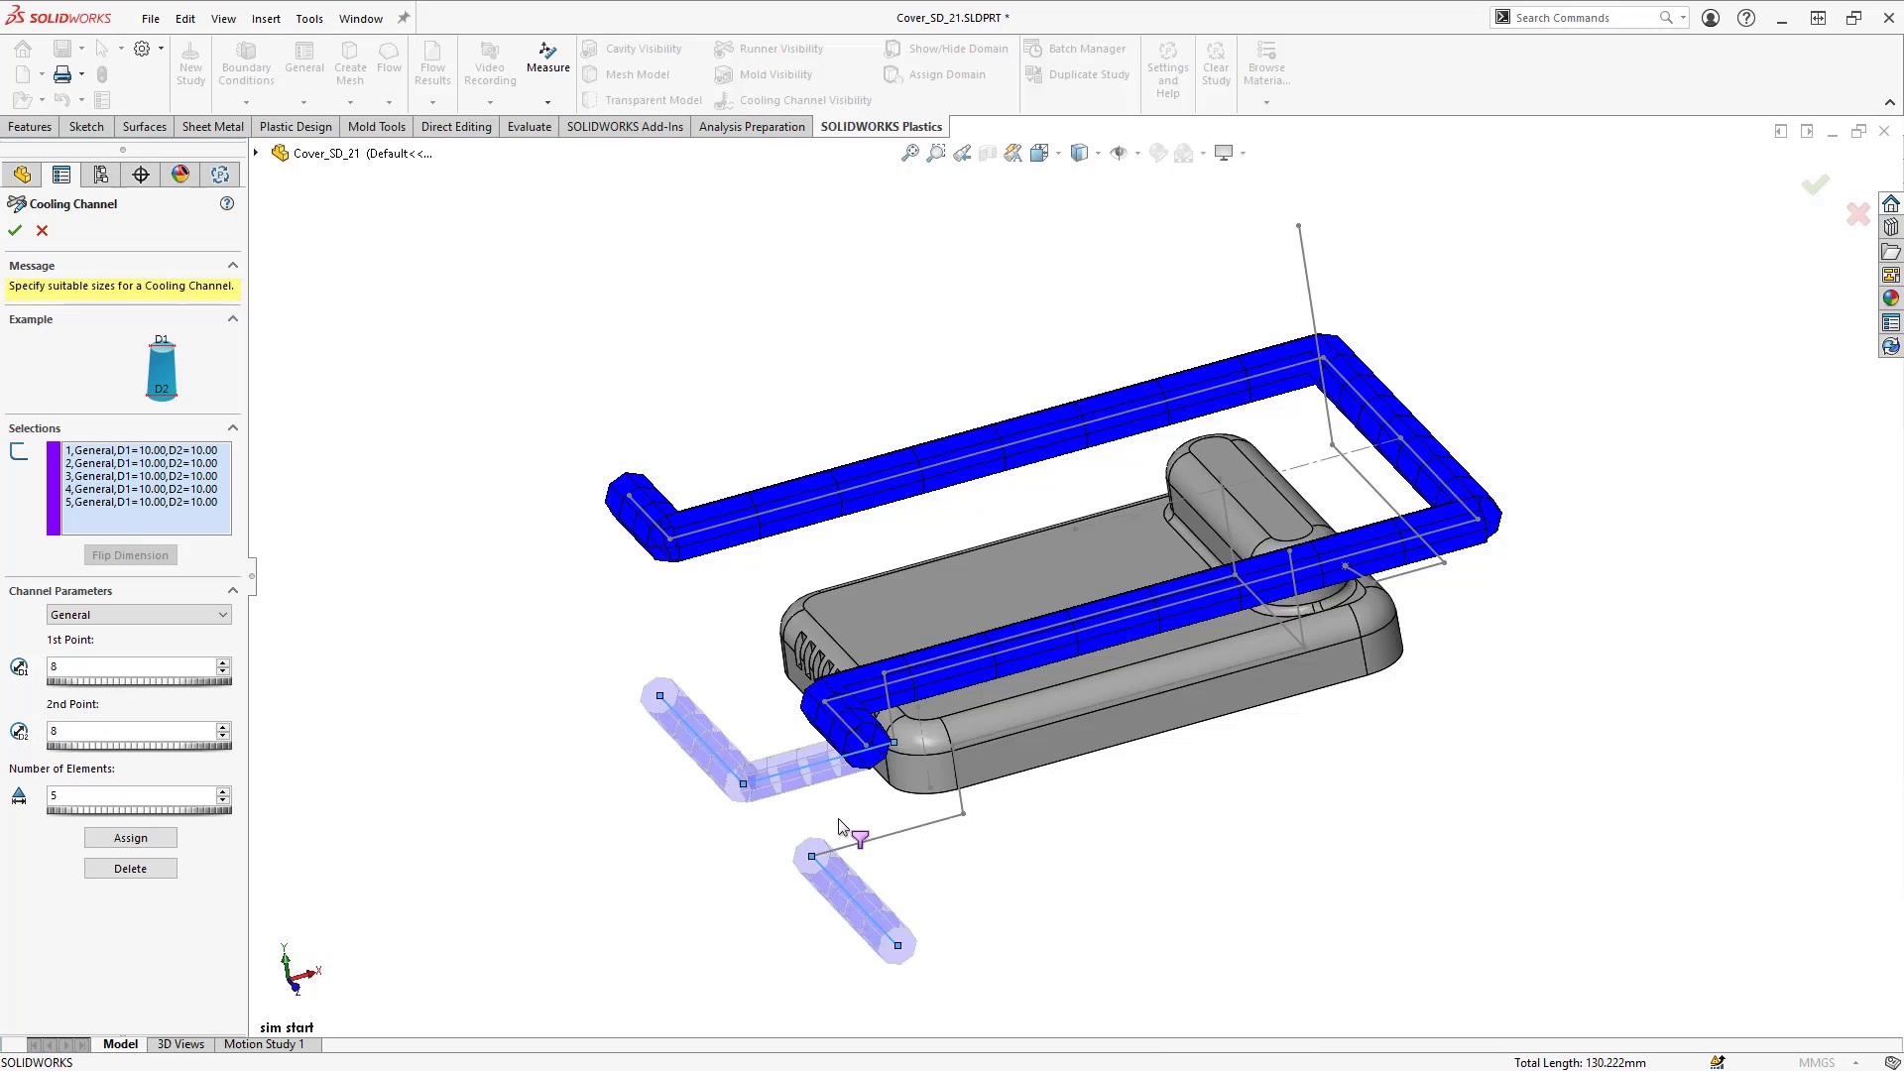
left_click(863, 839)
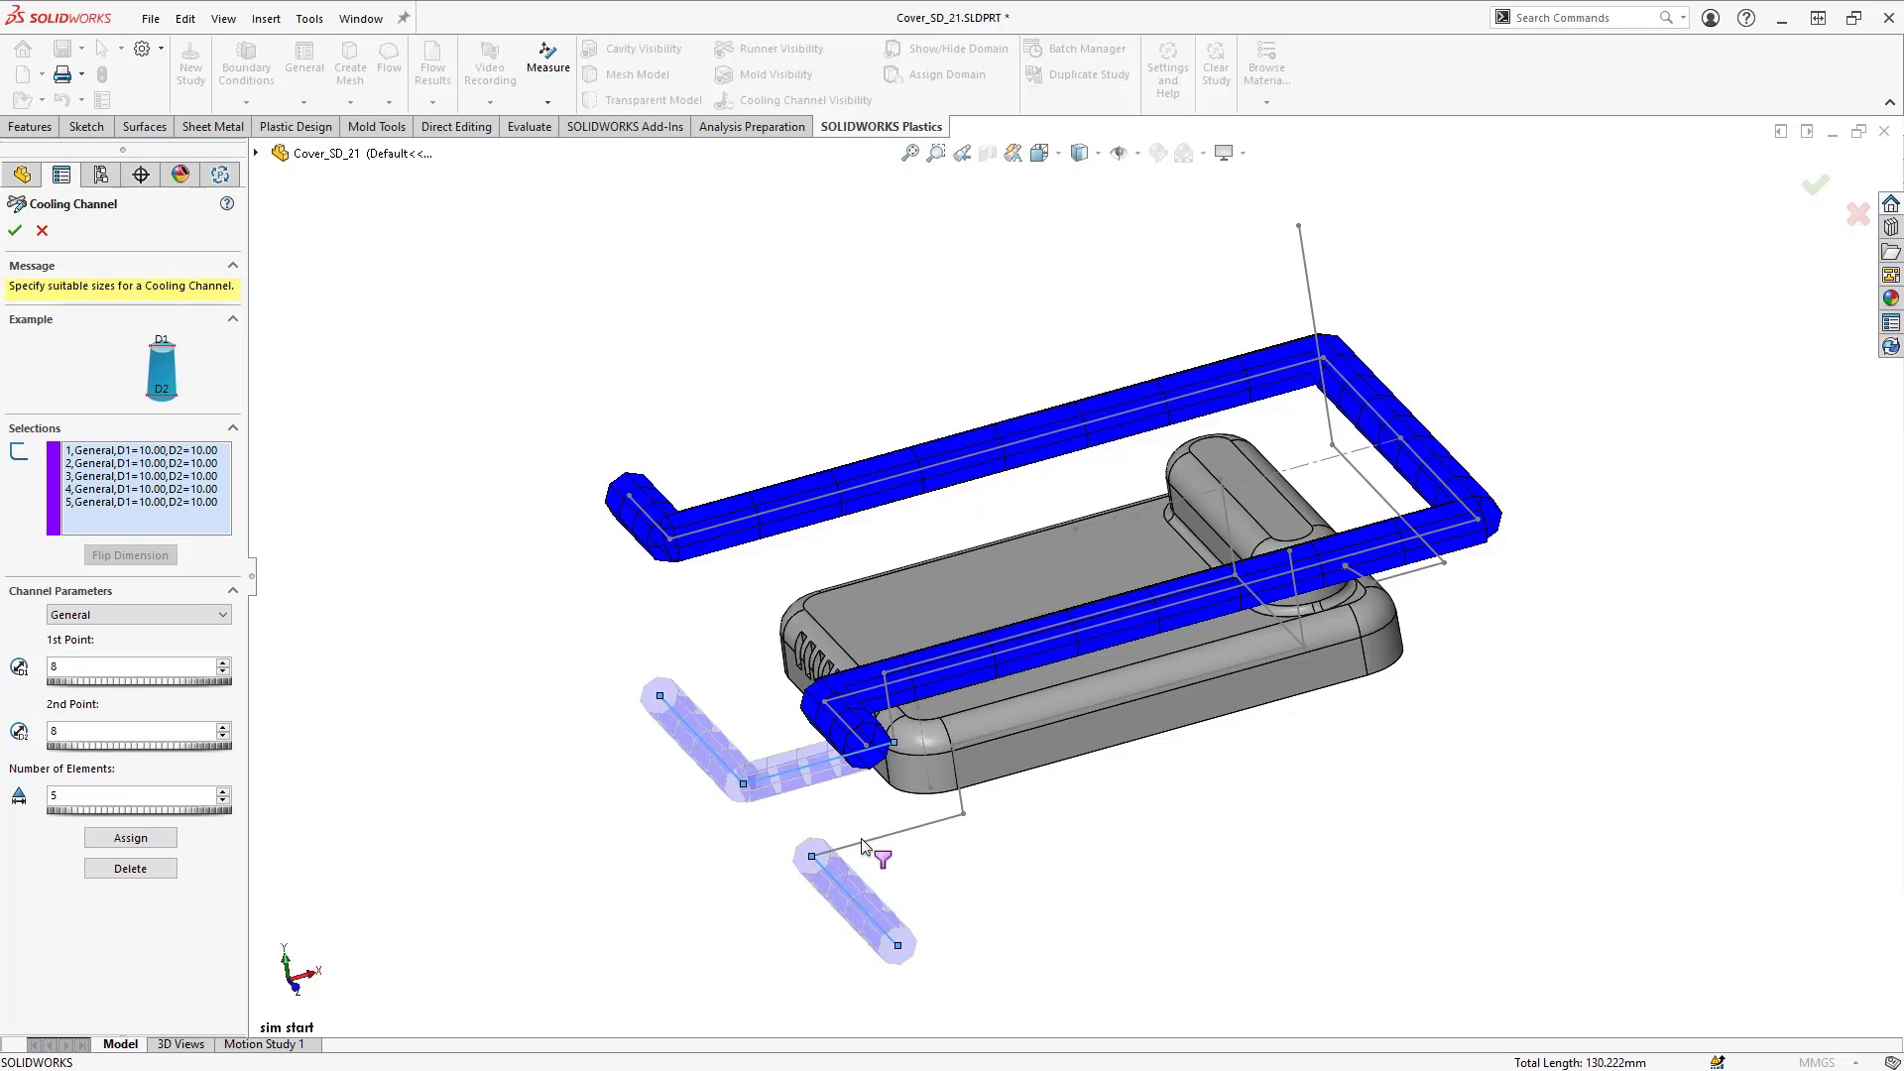
left_click(1266, 613)
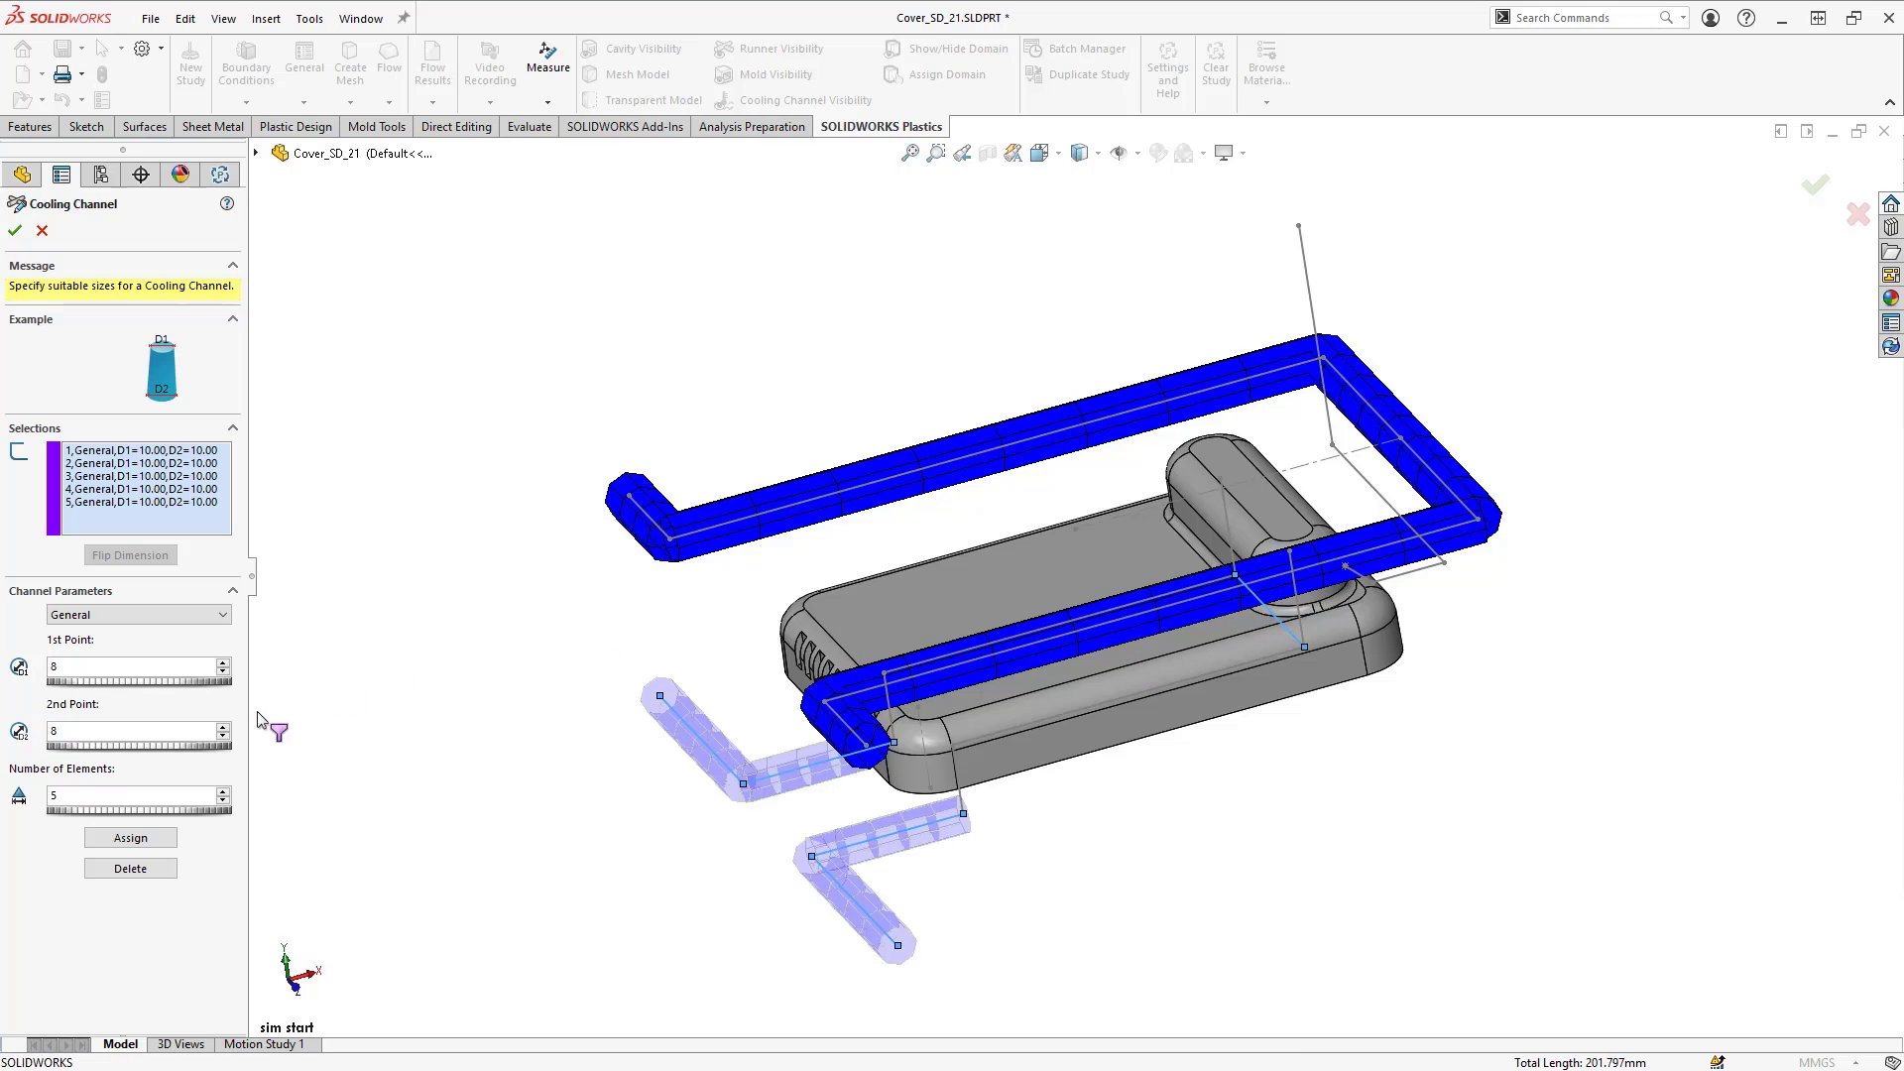
left_click(131, 839)
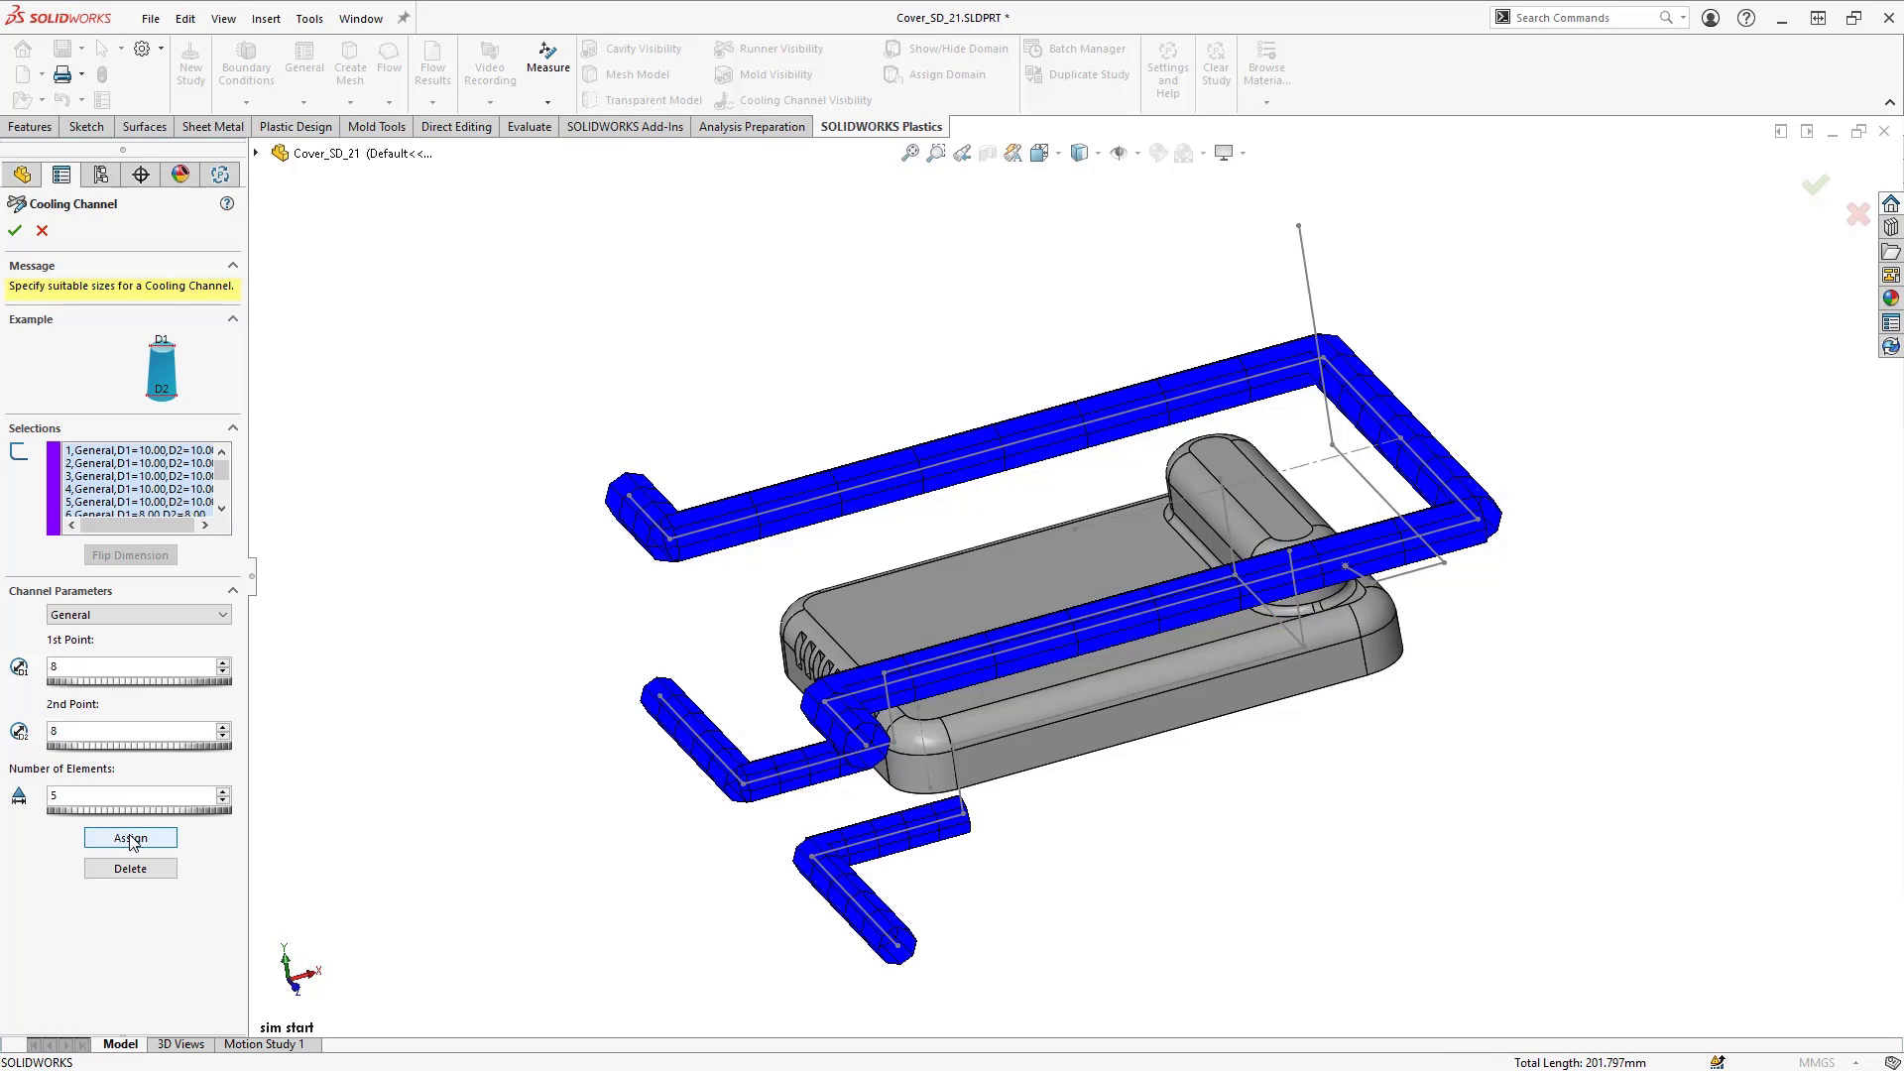
Step: Assign 8 mm cooling channels to the two inner sketch segments inside the part
middle_click_drag(489, 884, 421, 704)
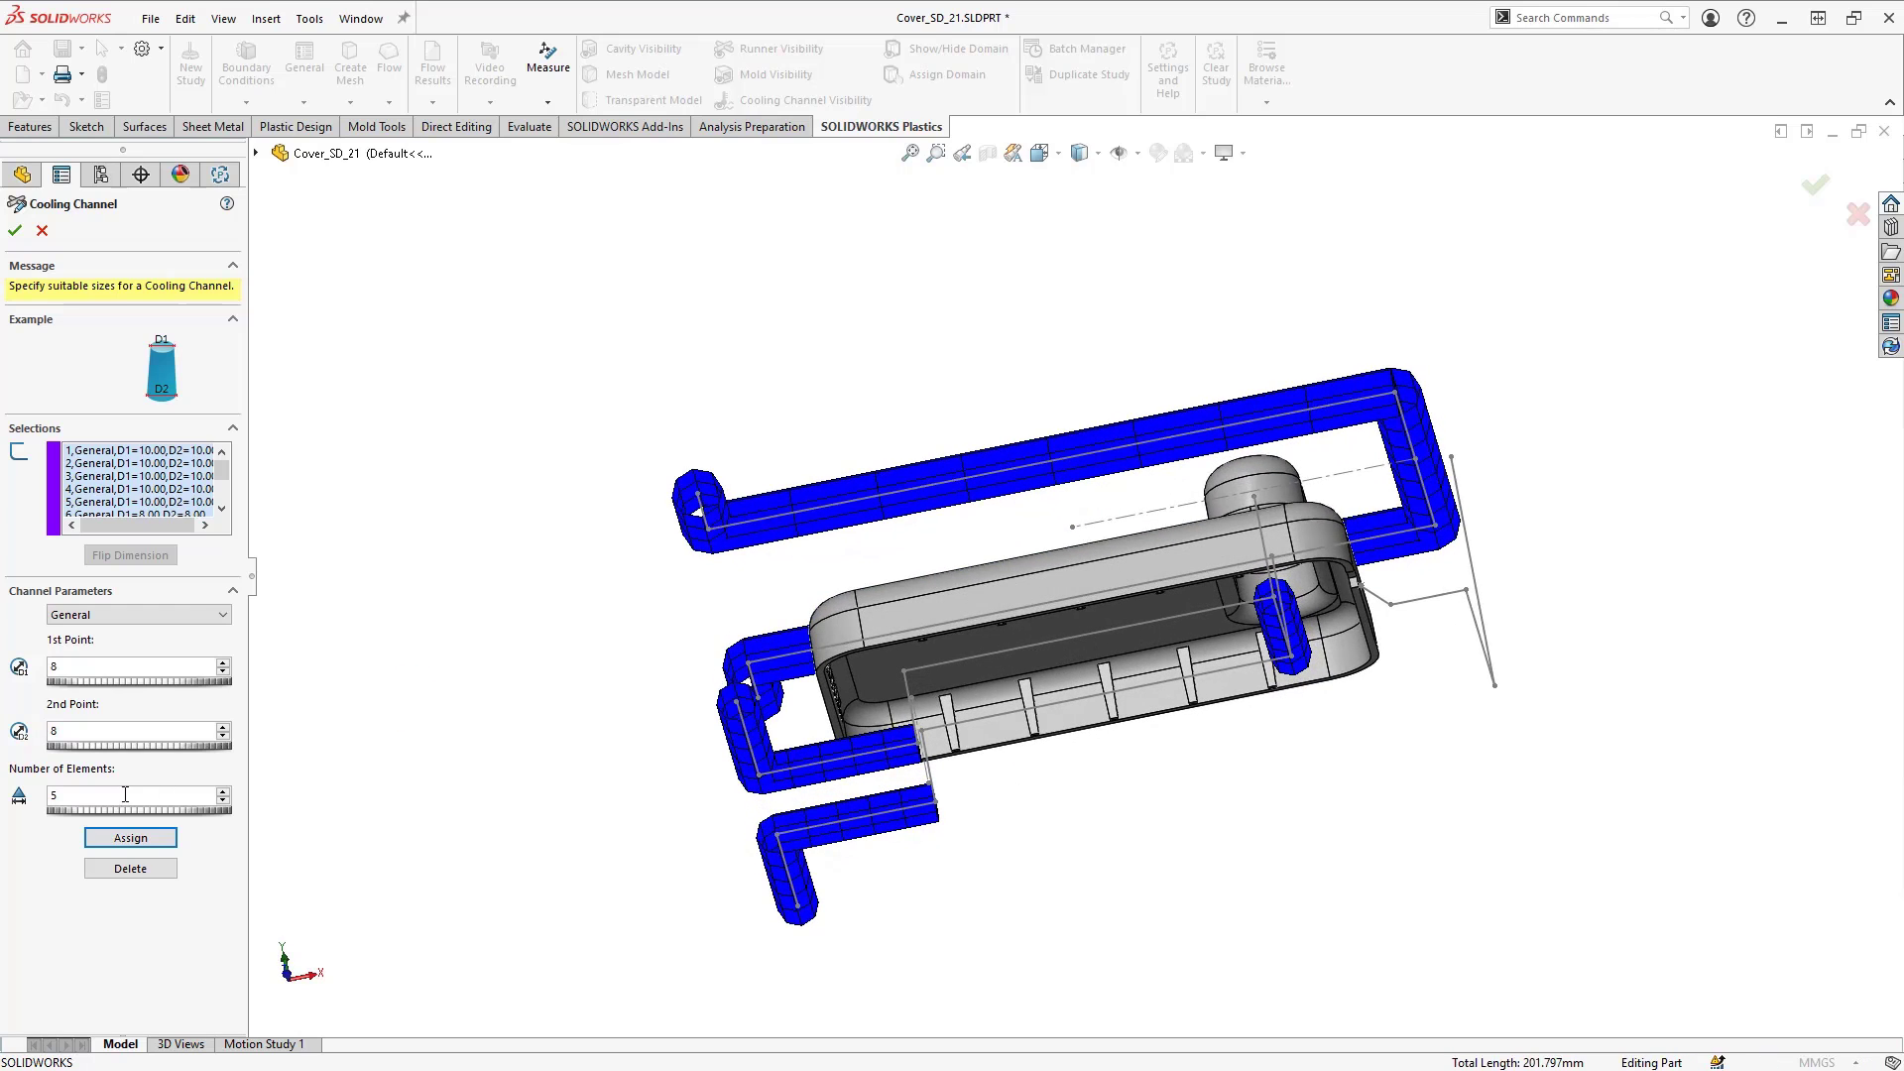
type("8")
left_click(974, 720)
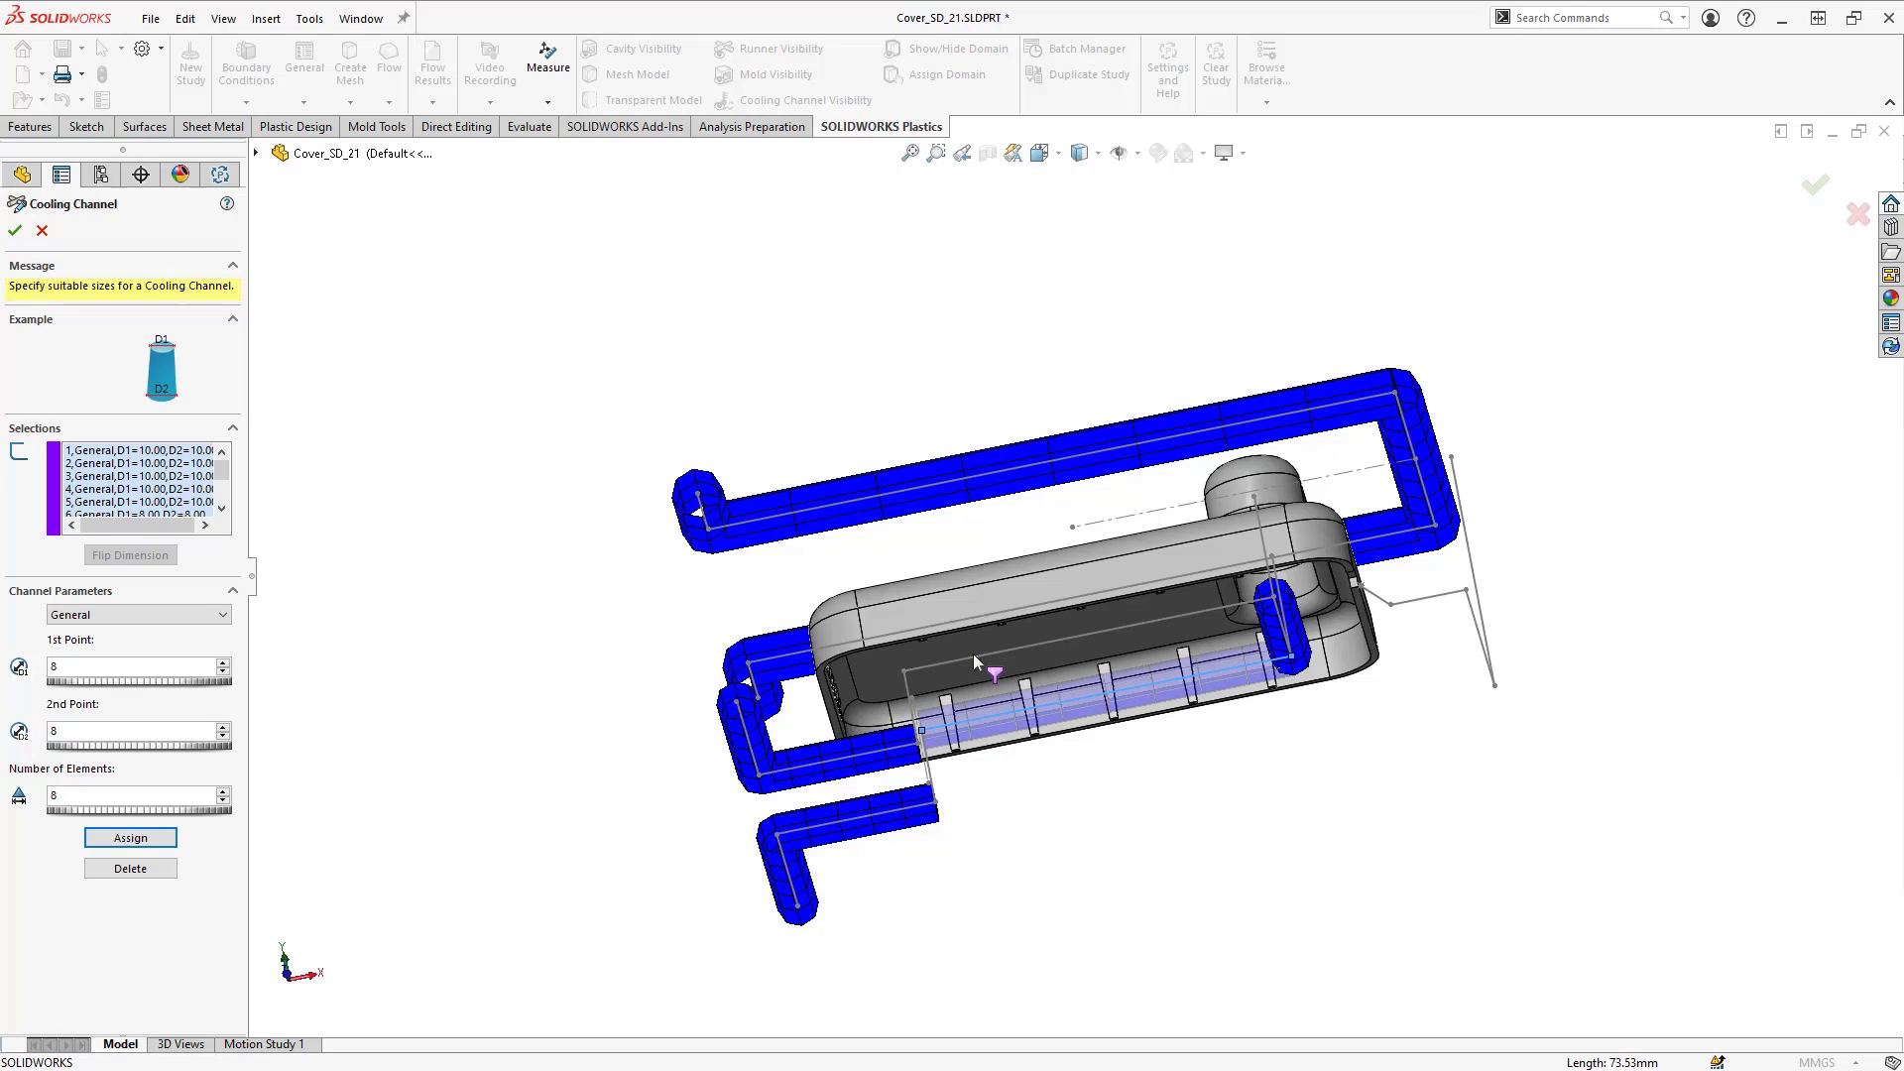
left_click(974, 658)
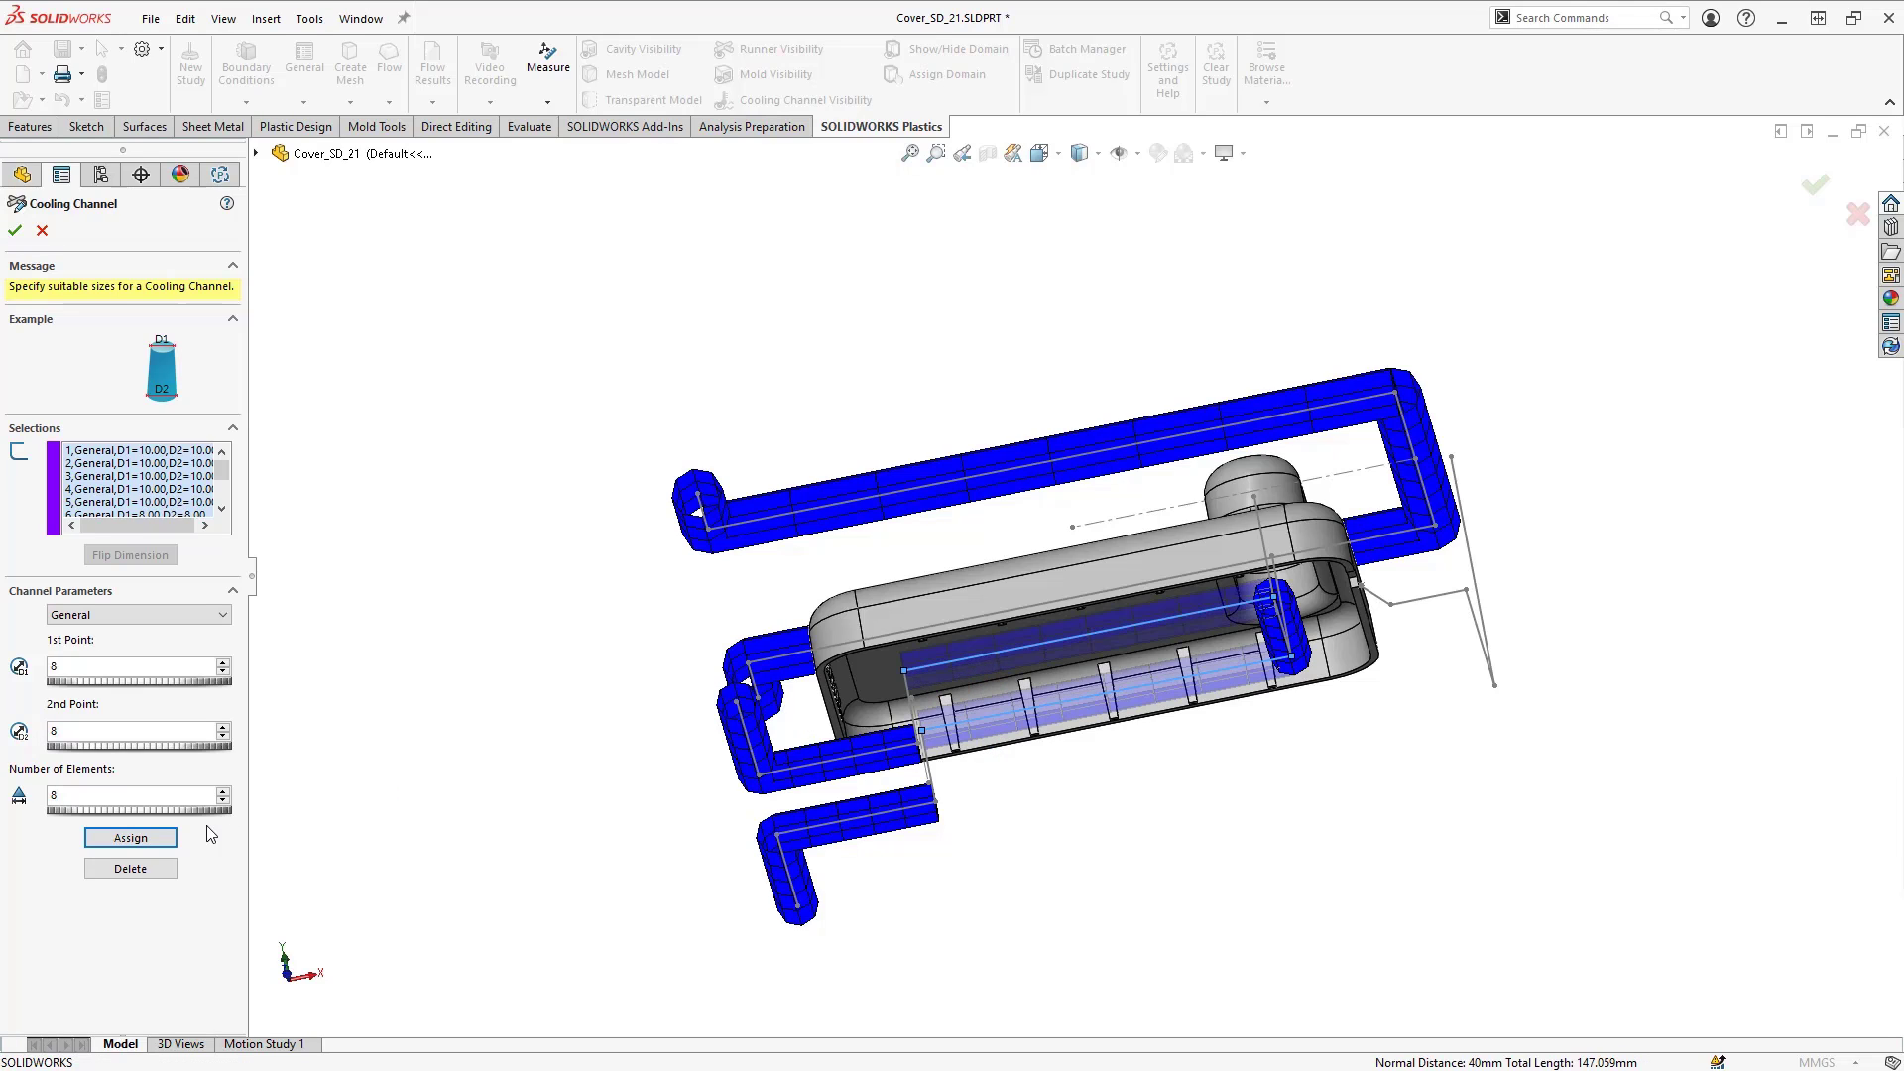
left_click(139, 843)
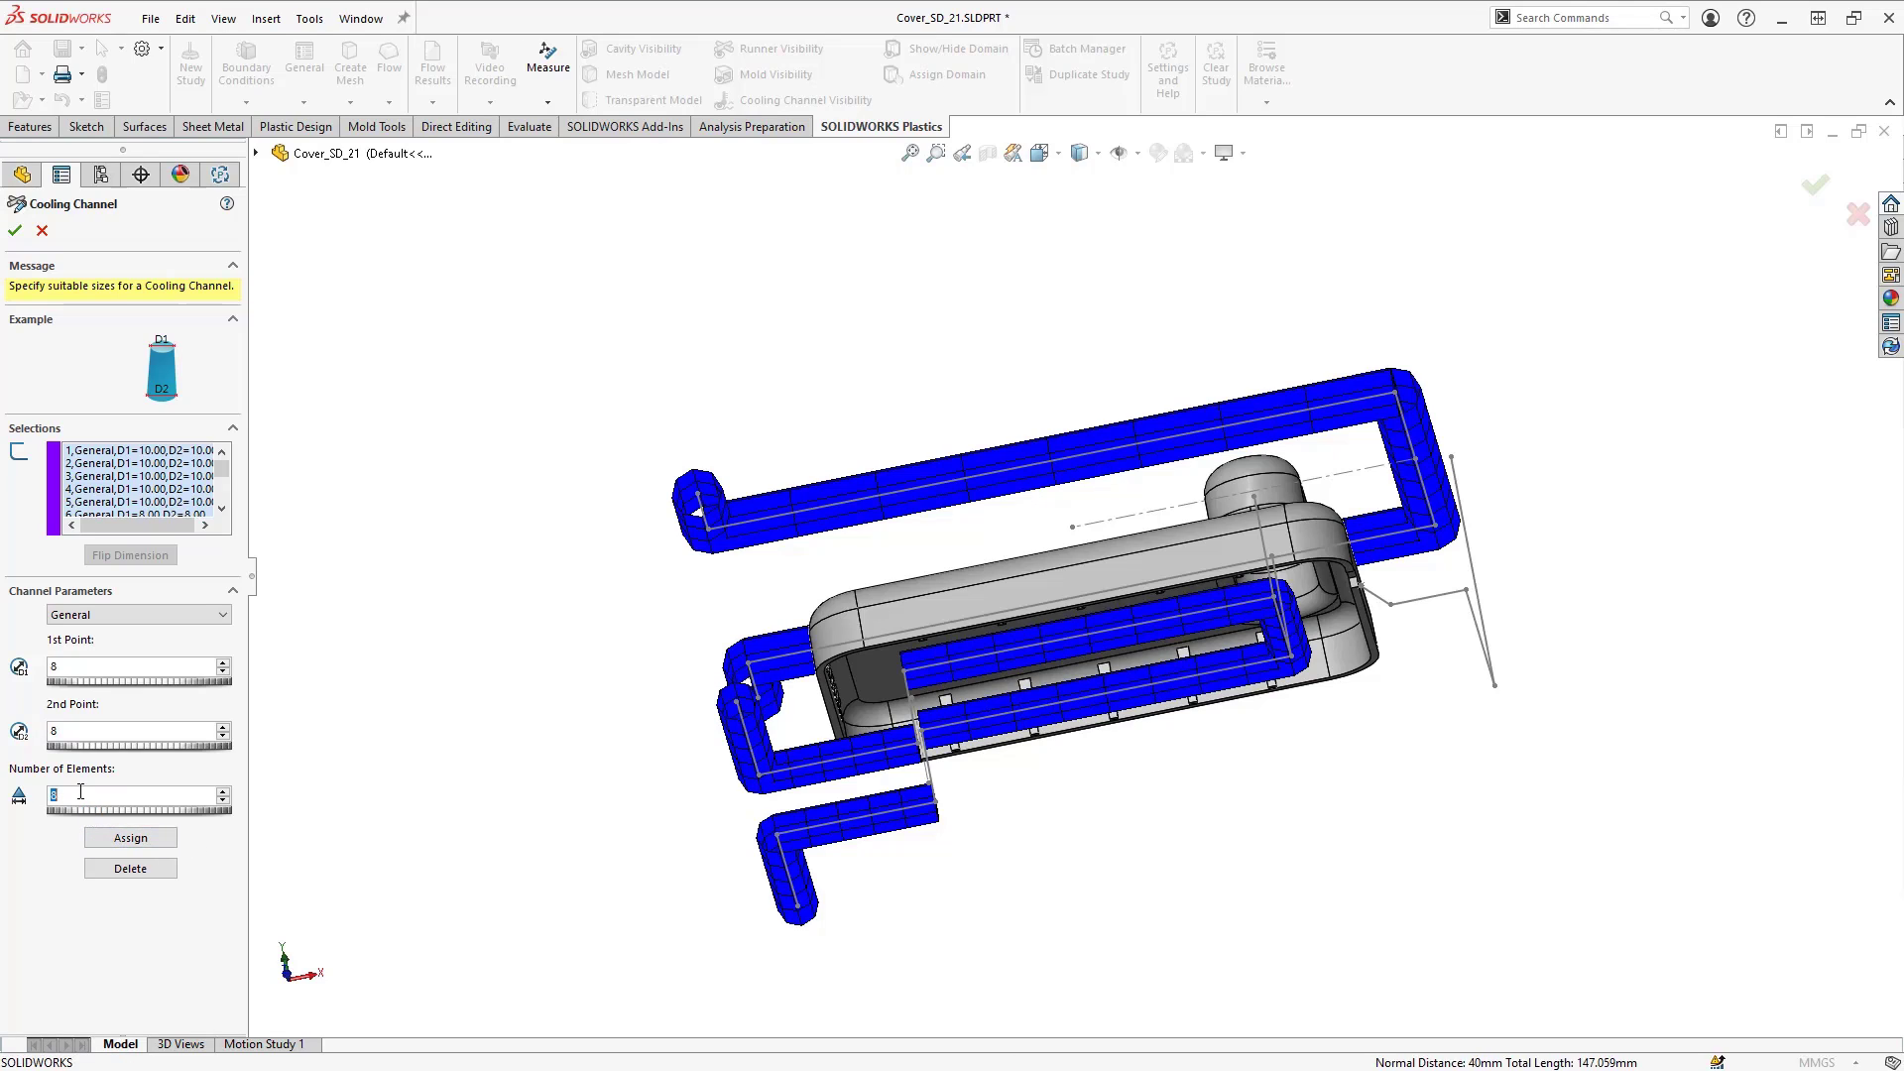
Step: Make the short connecting segment a cooling channel and select the vertical line under the boss
type("3")
middle_click_drag(1021, 786, 994, 833)
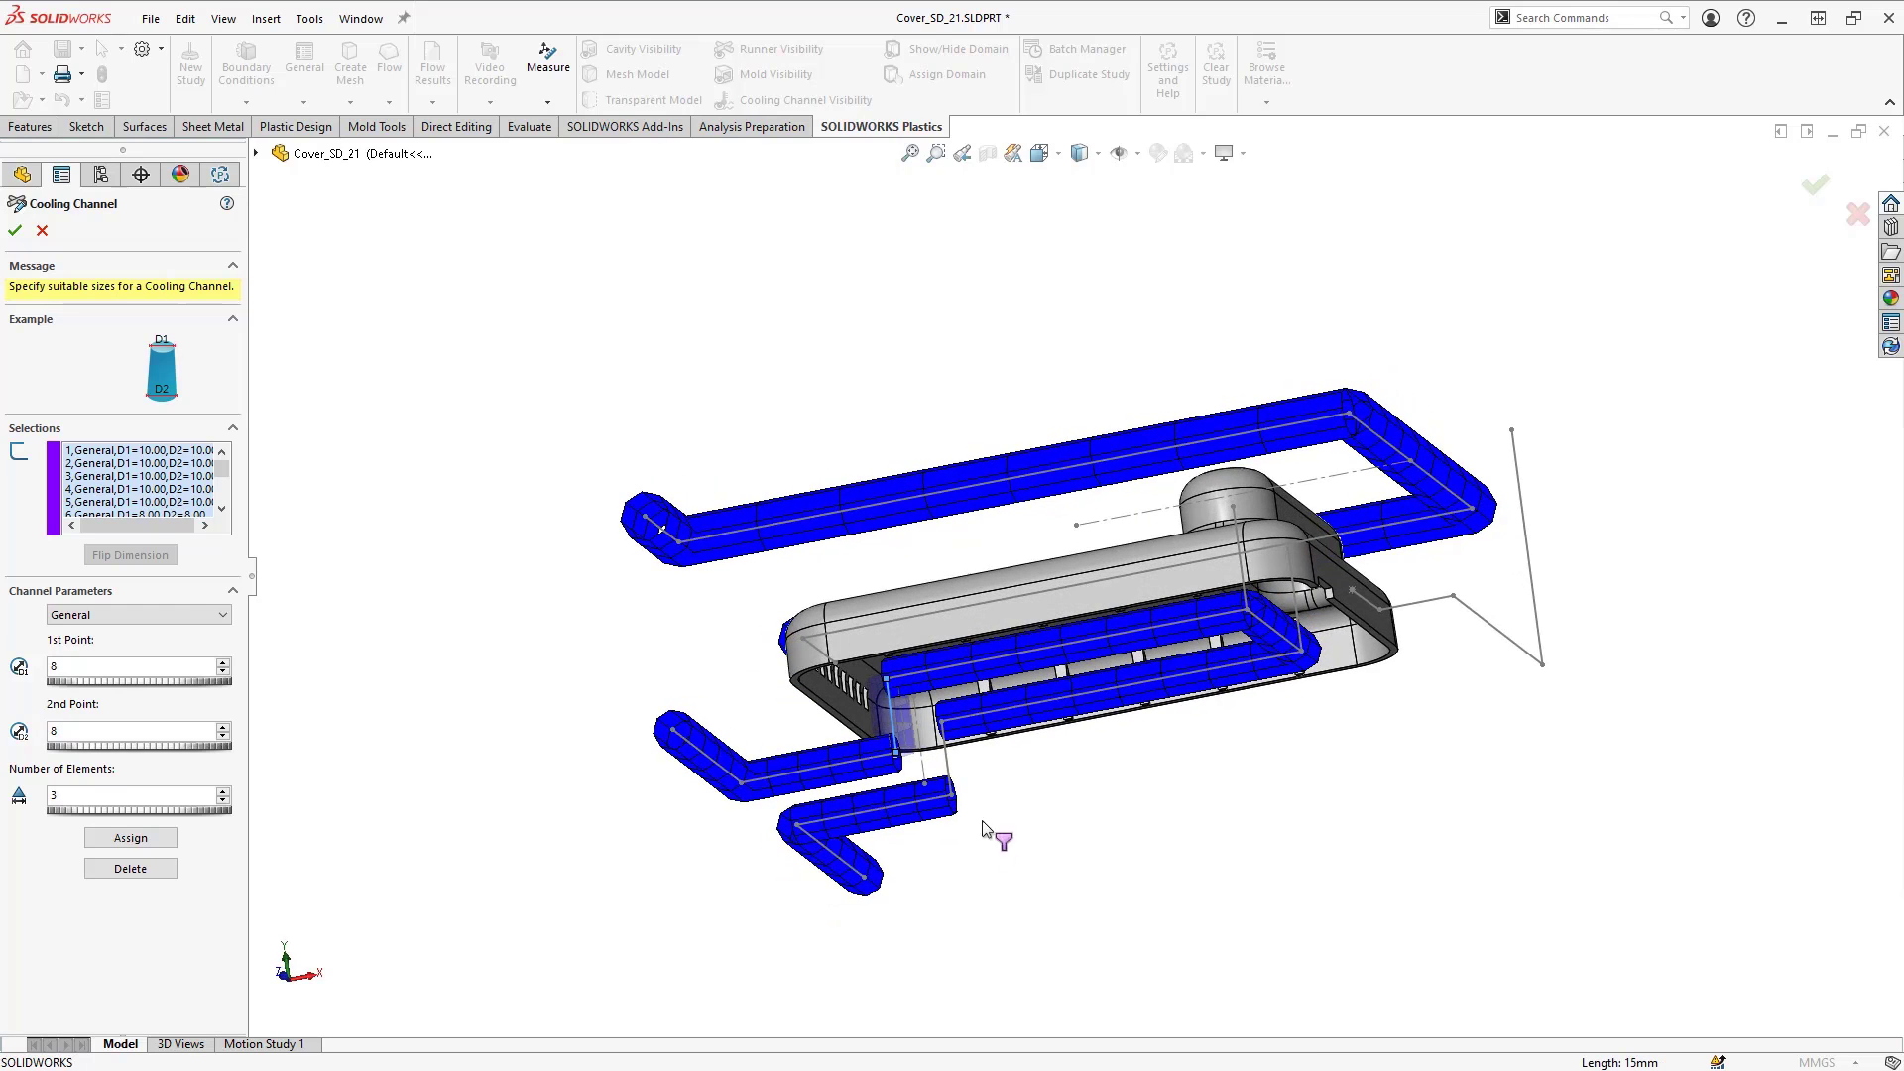
left_click(951, 772)
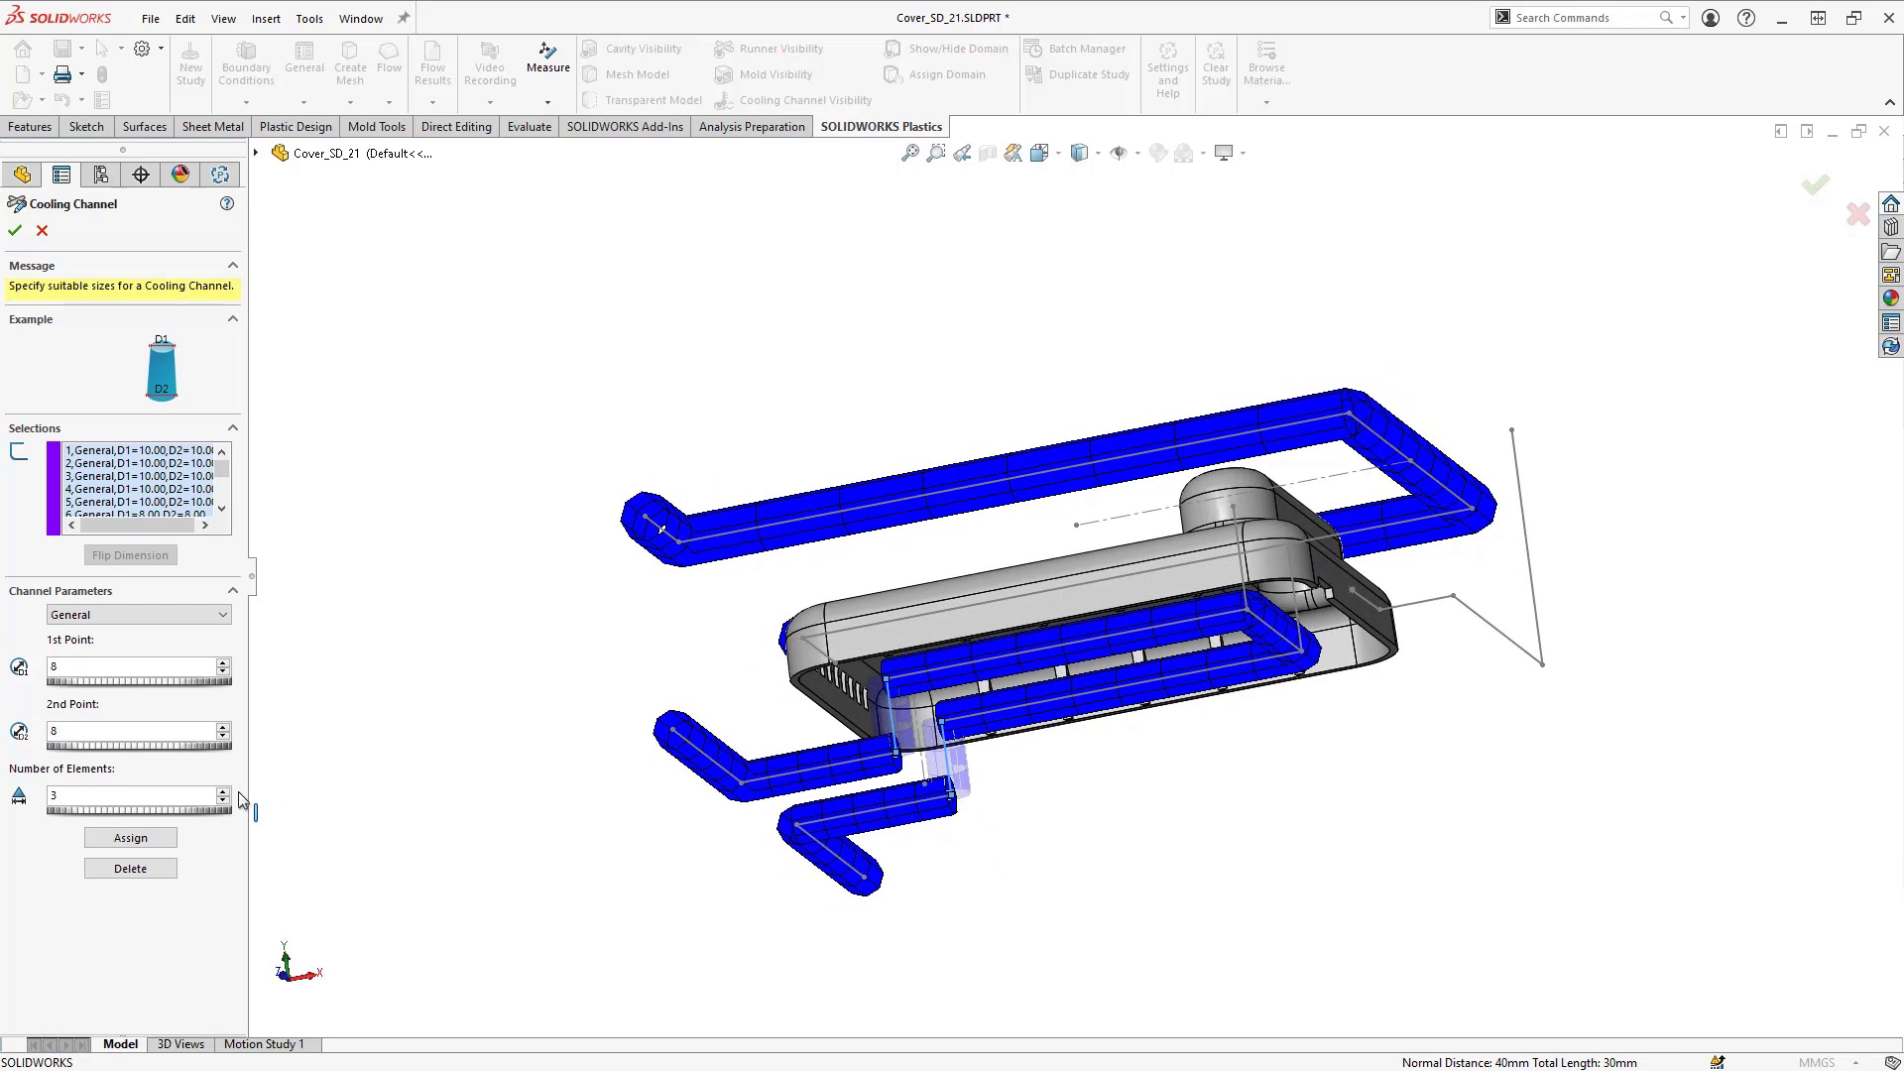
left_click(130, 838)
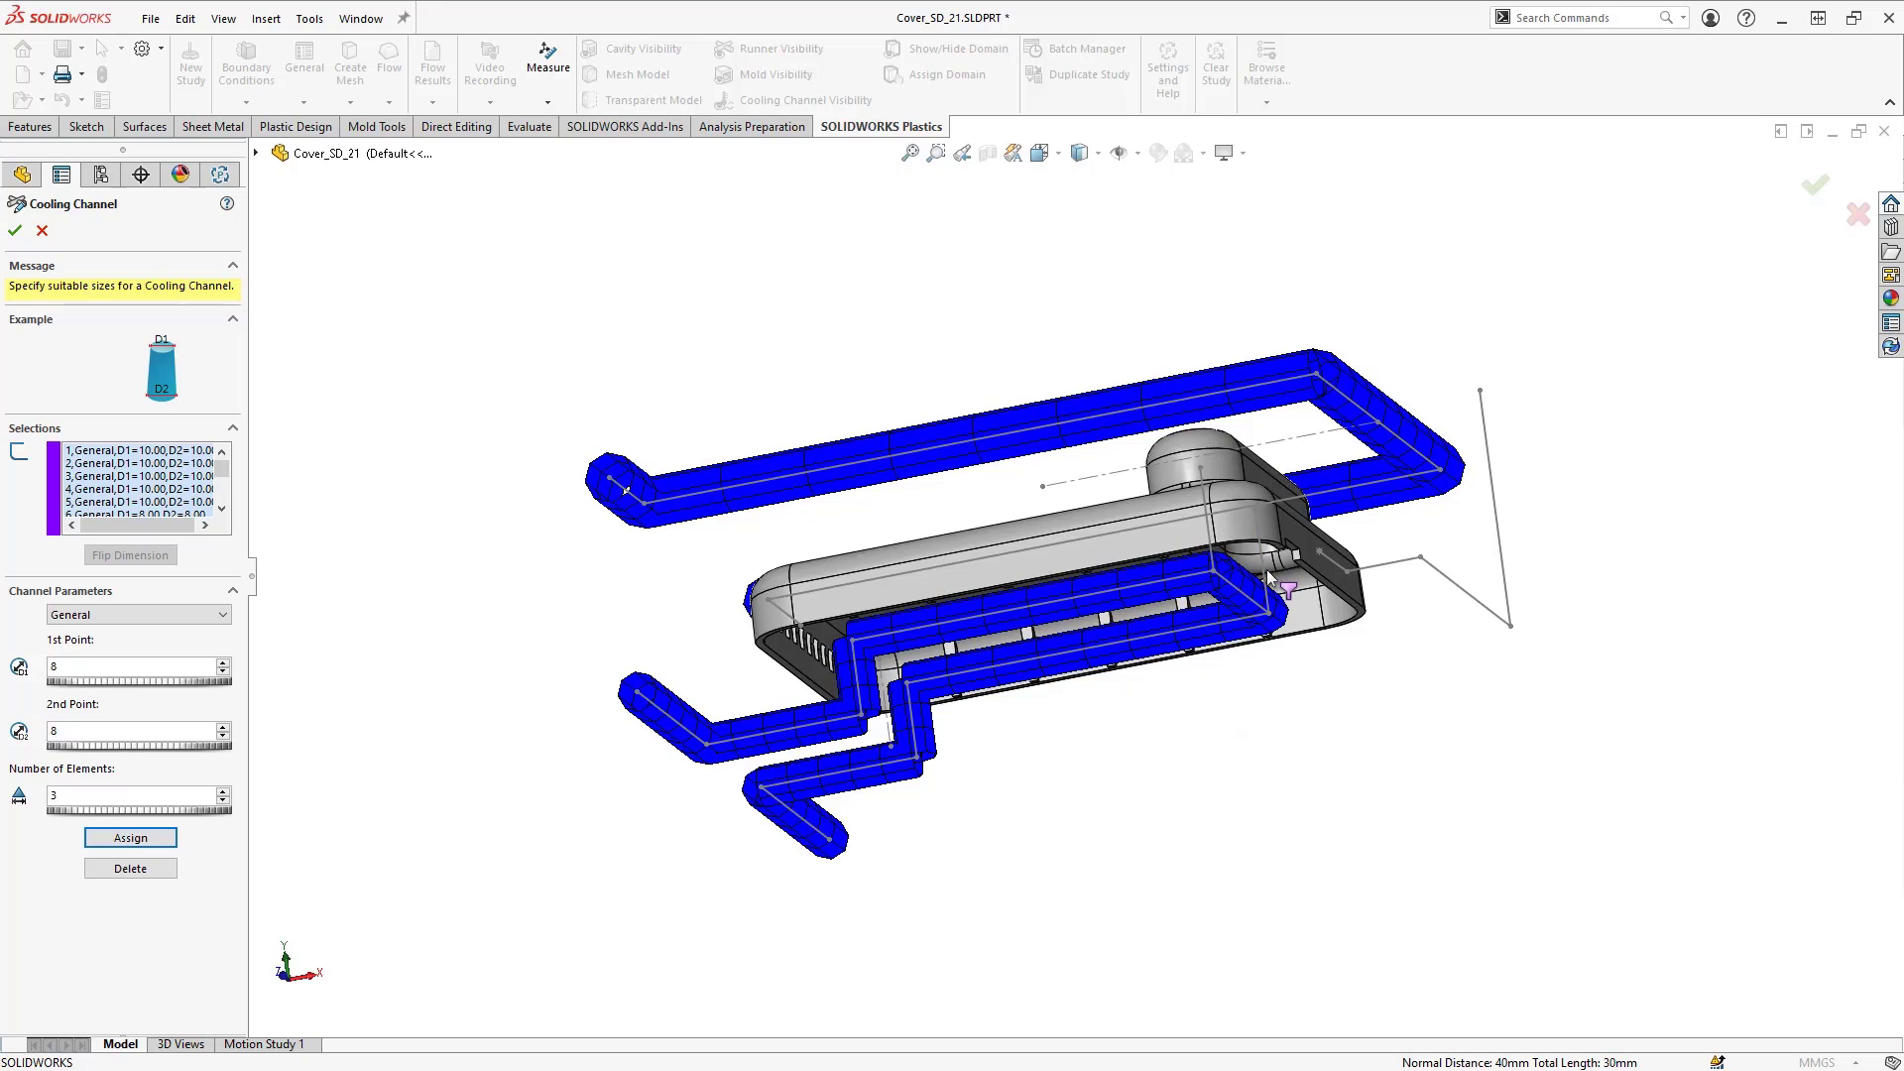
left_click(1213, 549)
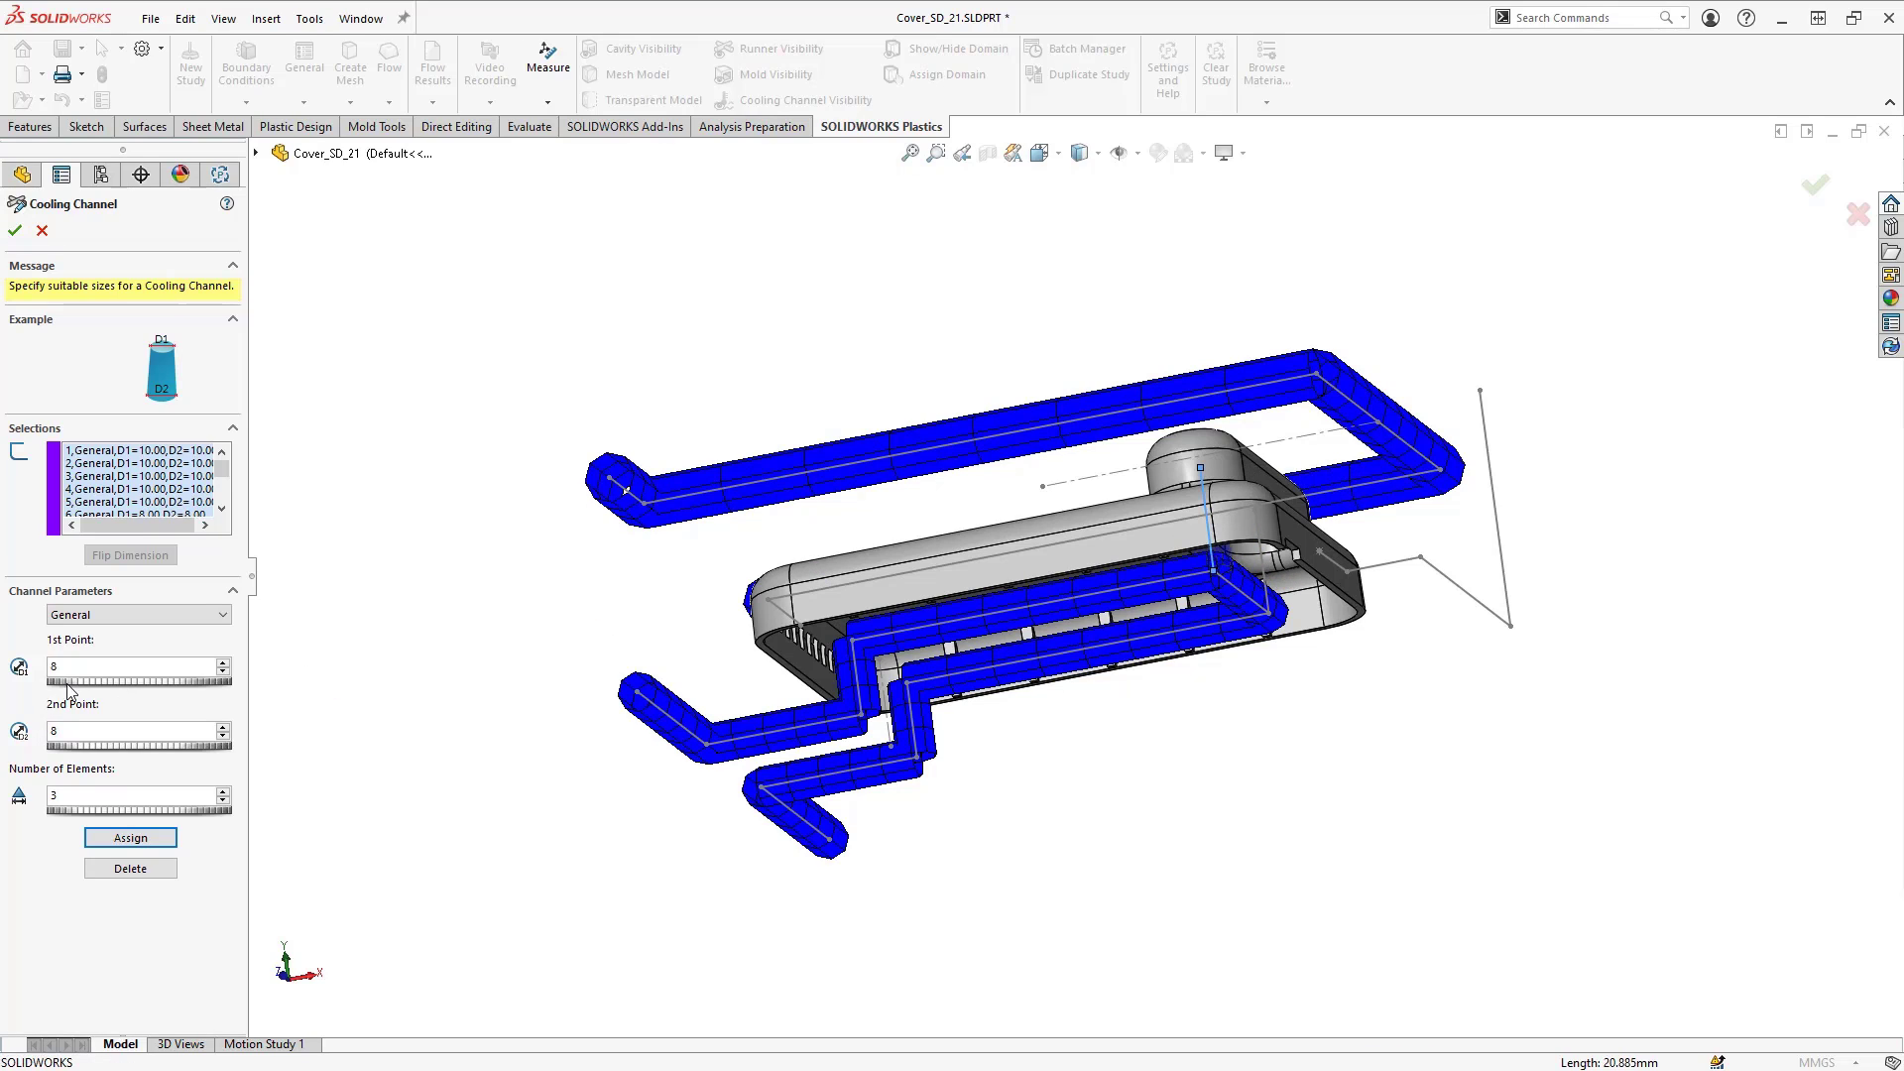
left_click(115, 616)
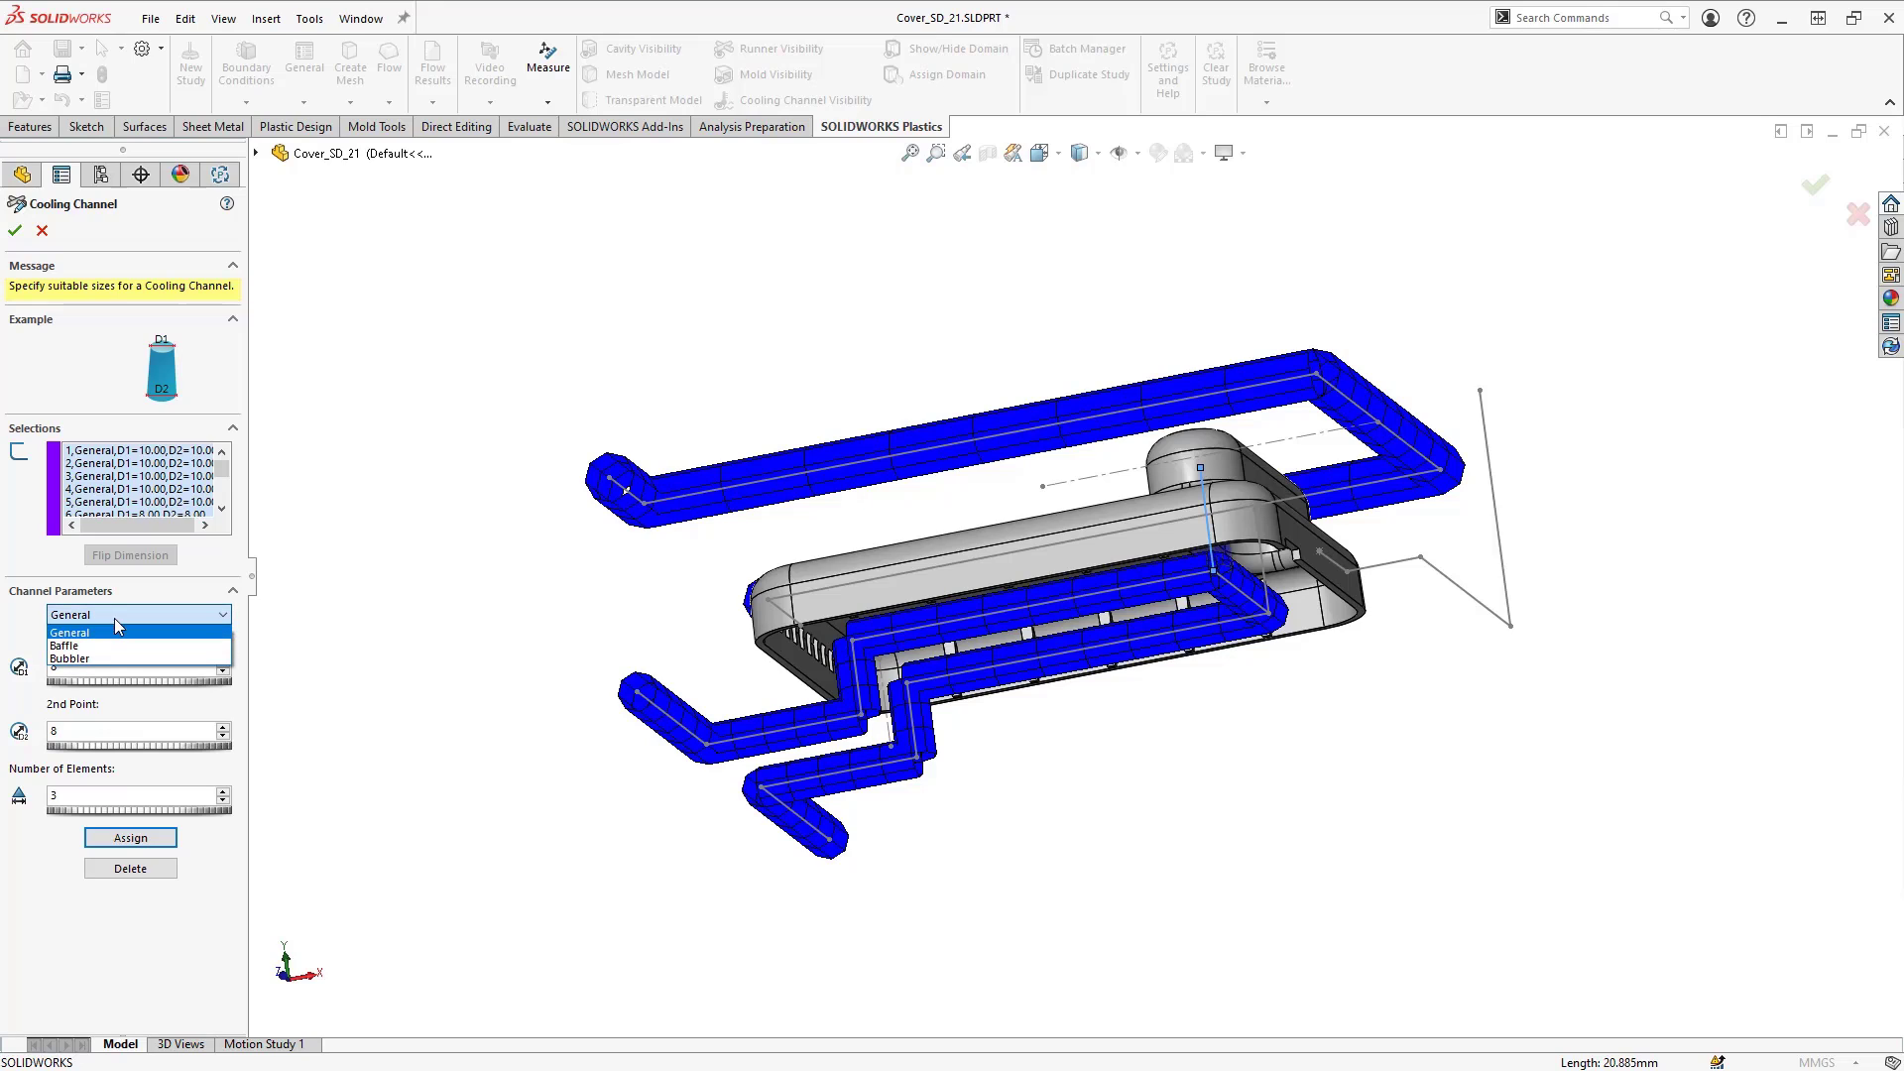
Step: Assign the vertical line as a Bubbler with T 0.5 and flip its inlet
left_click(69, 659)
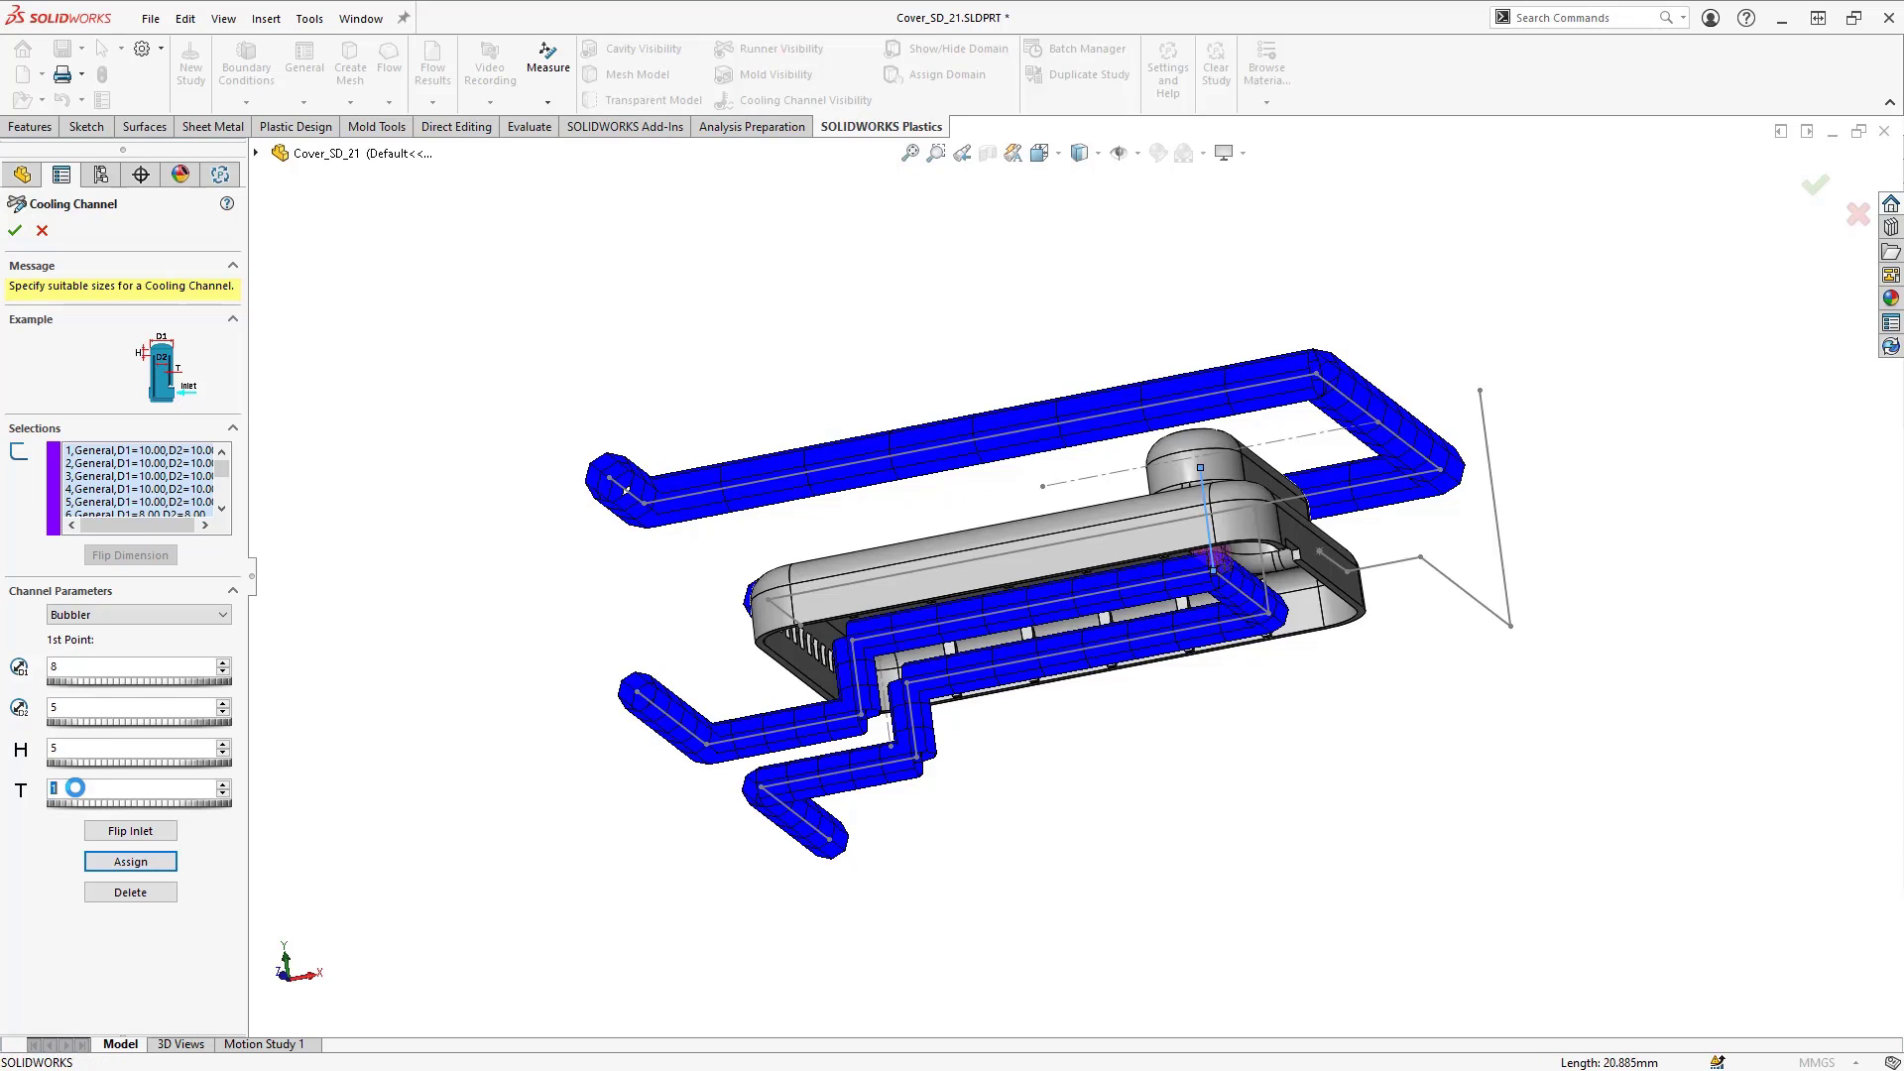
type("5")
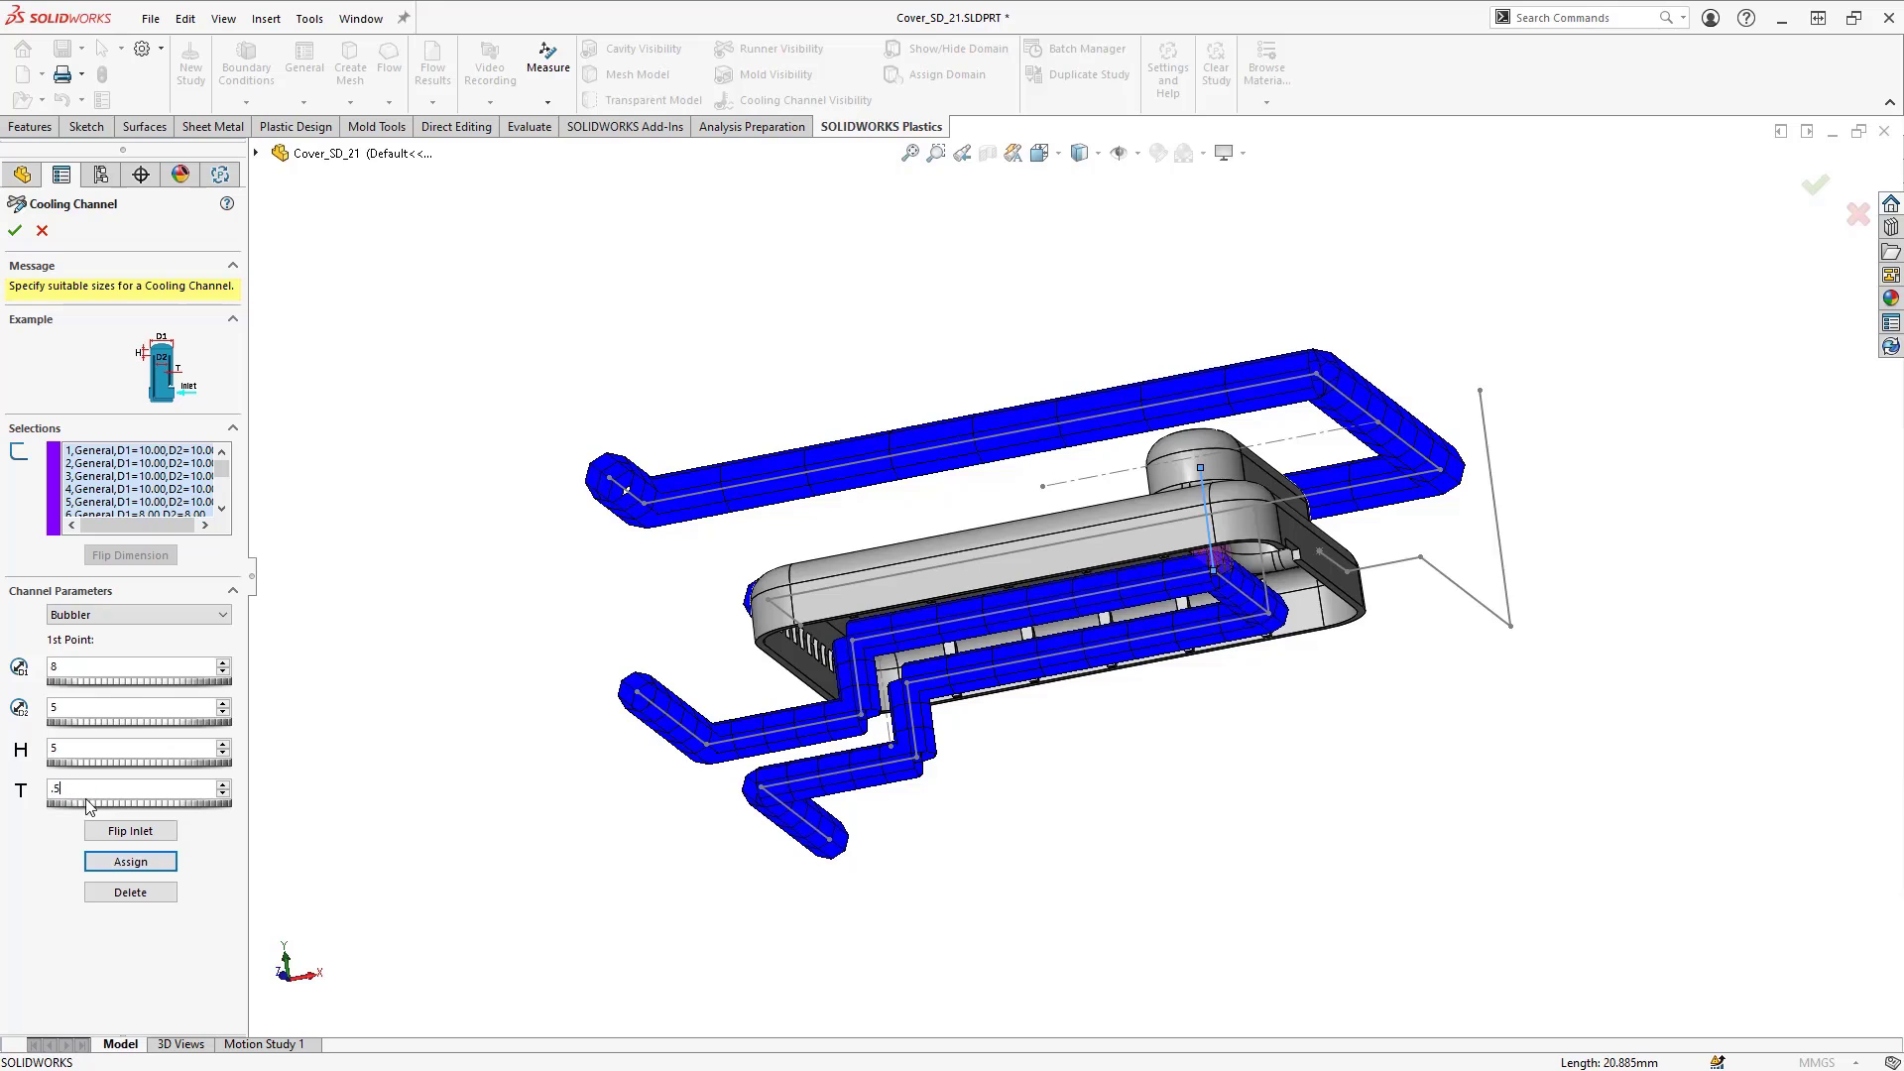
left_click(115, 863)
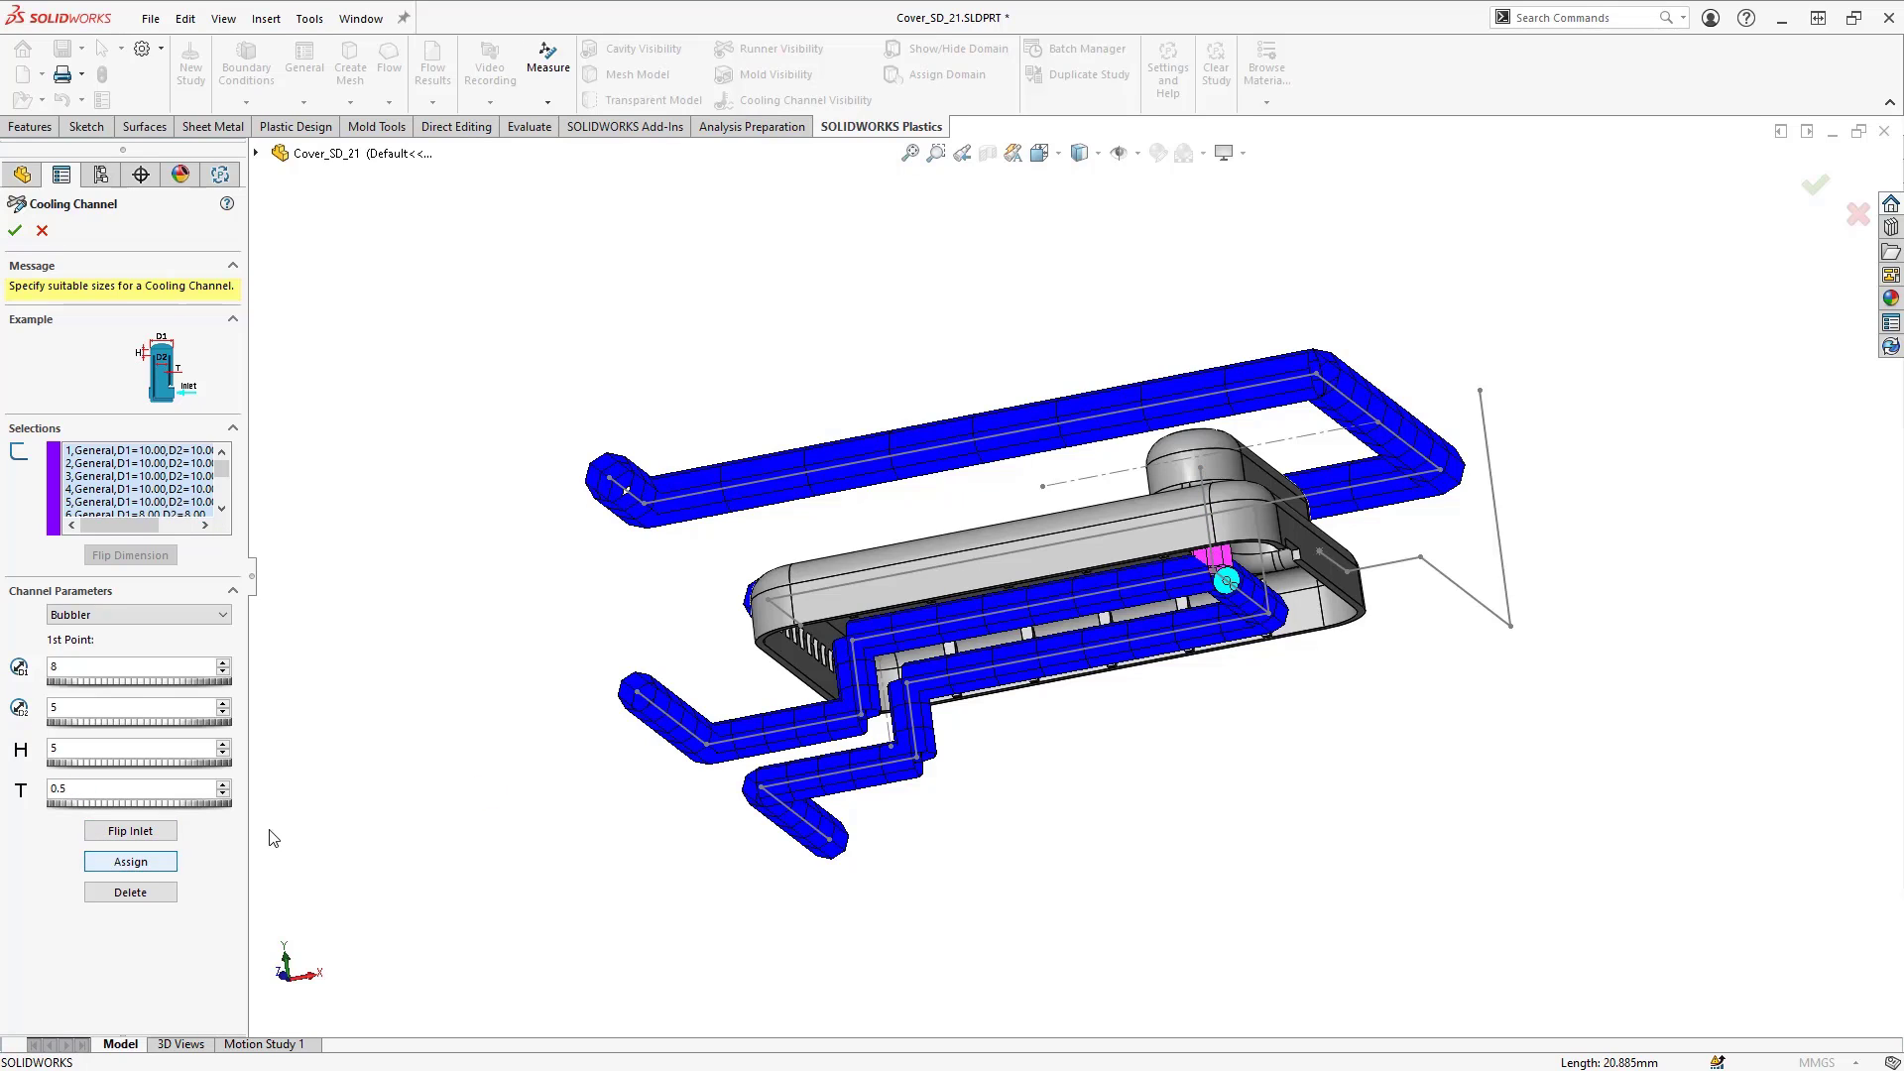
middle_click_drag(1224, 783, 1141, 753)
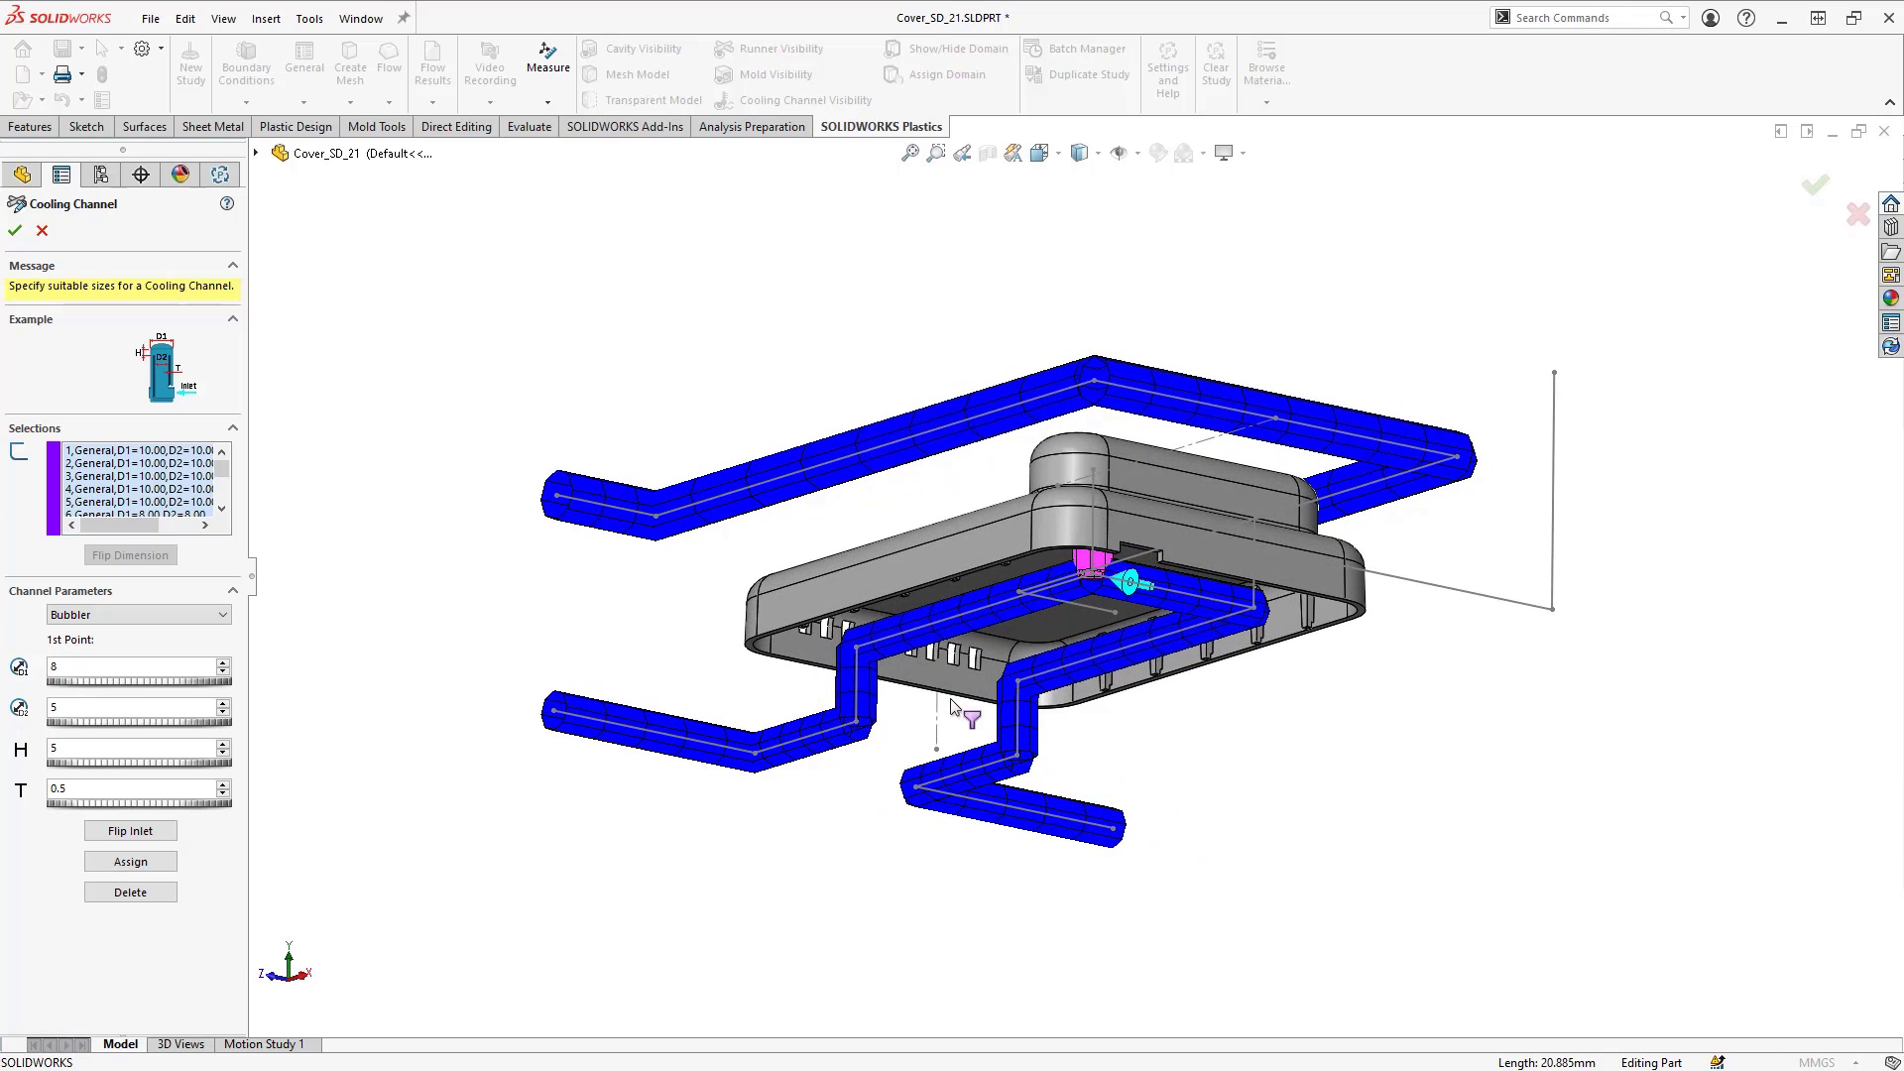
scroll(123, 501, "down", 4)
left_click(117, 503)
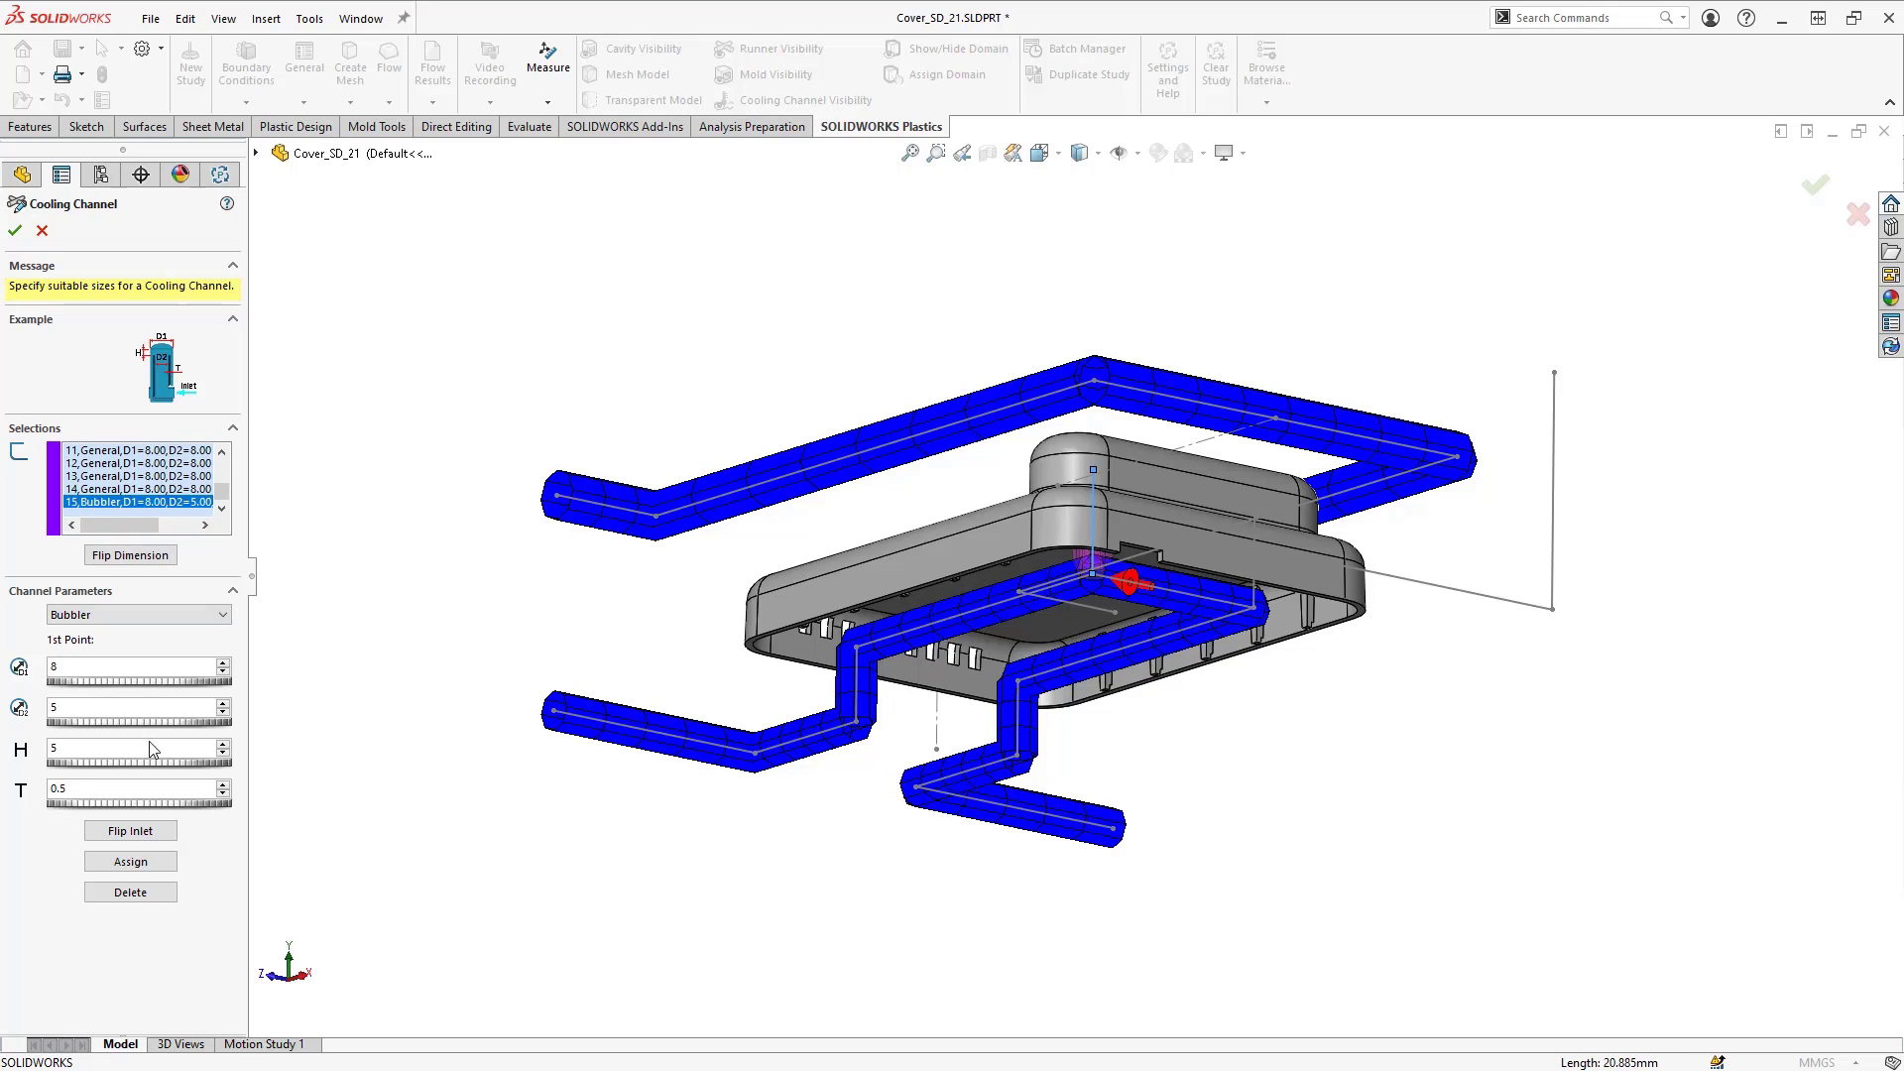
left_click(136, 836)
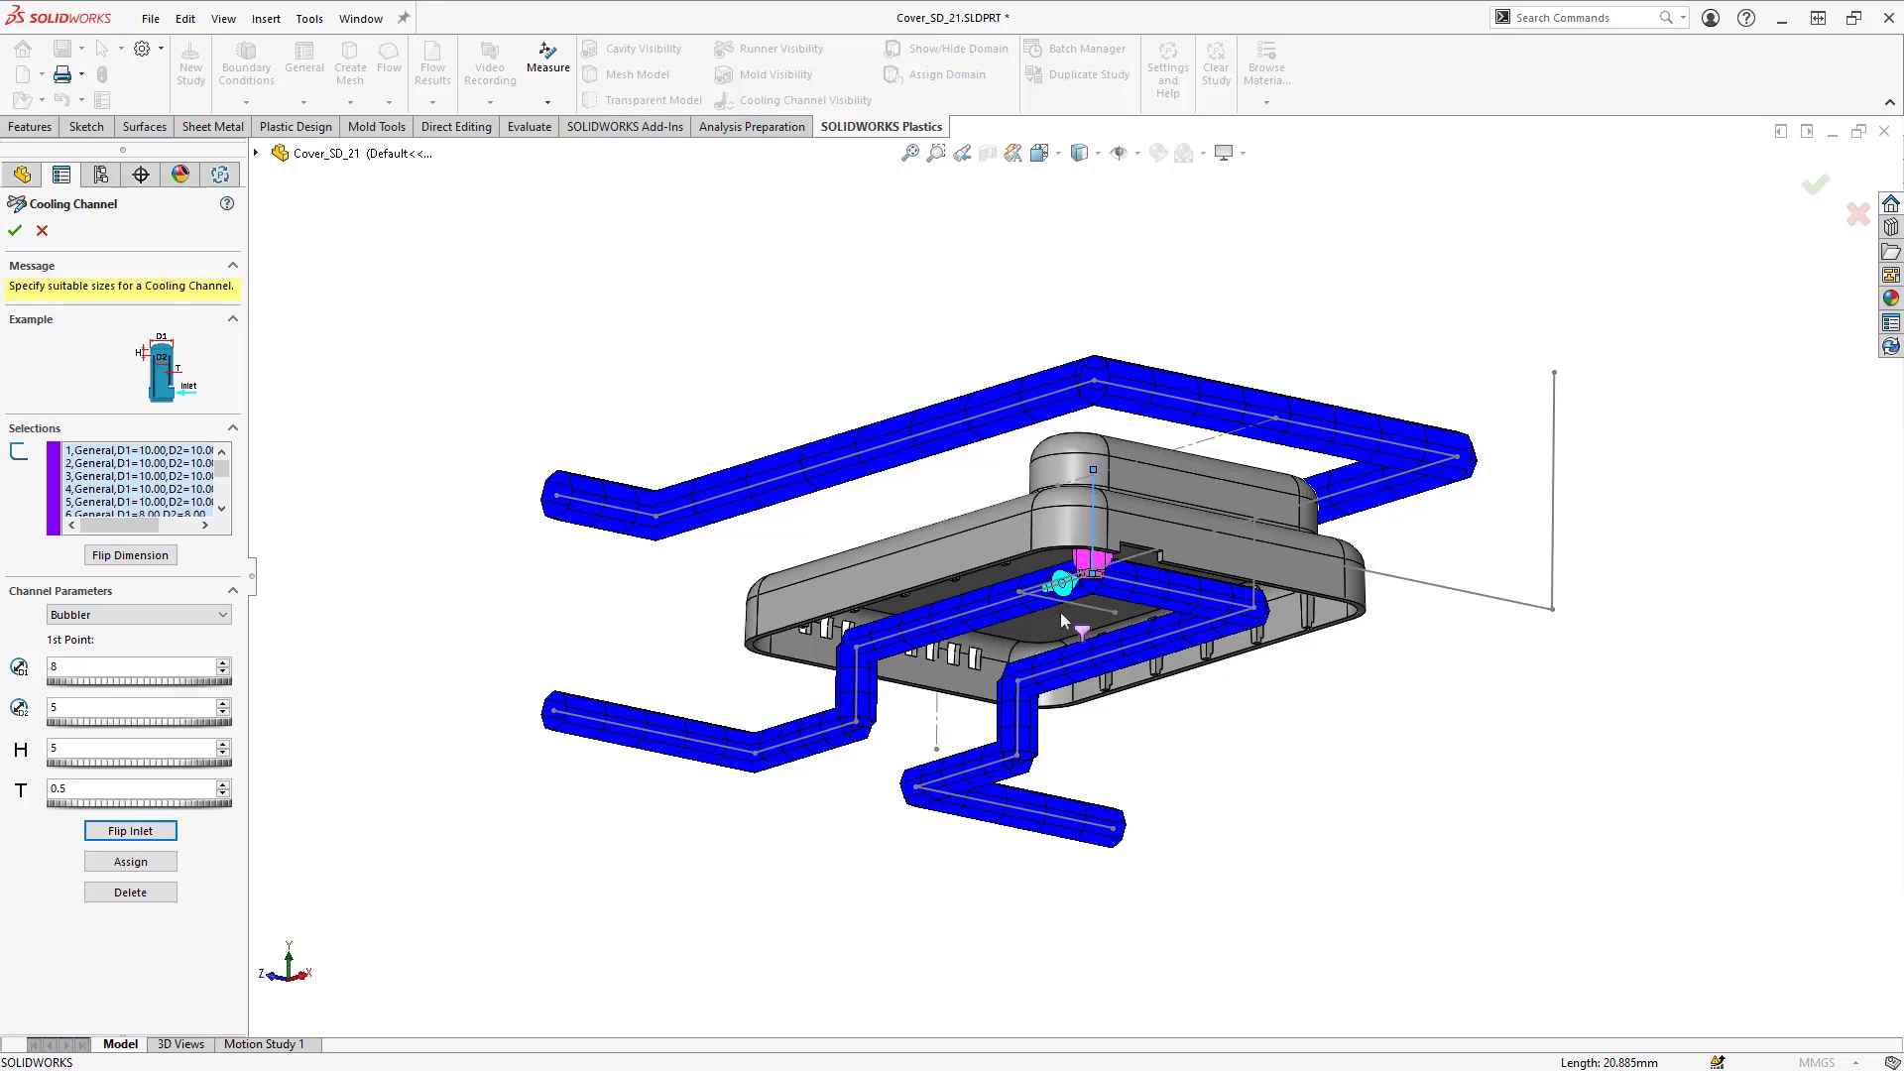
Step: Add a Baffle at the picked point on the channel and finish the cooling definition
left_click(226, 615)
left_click(79, 643)
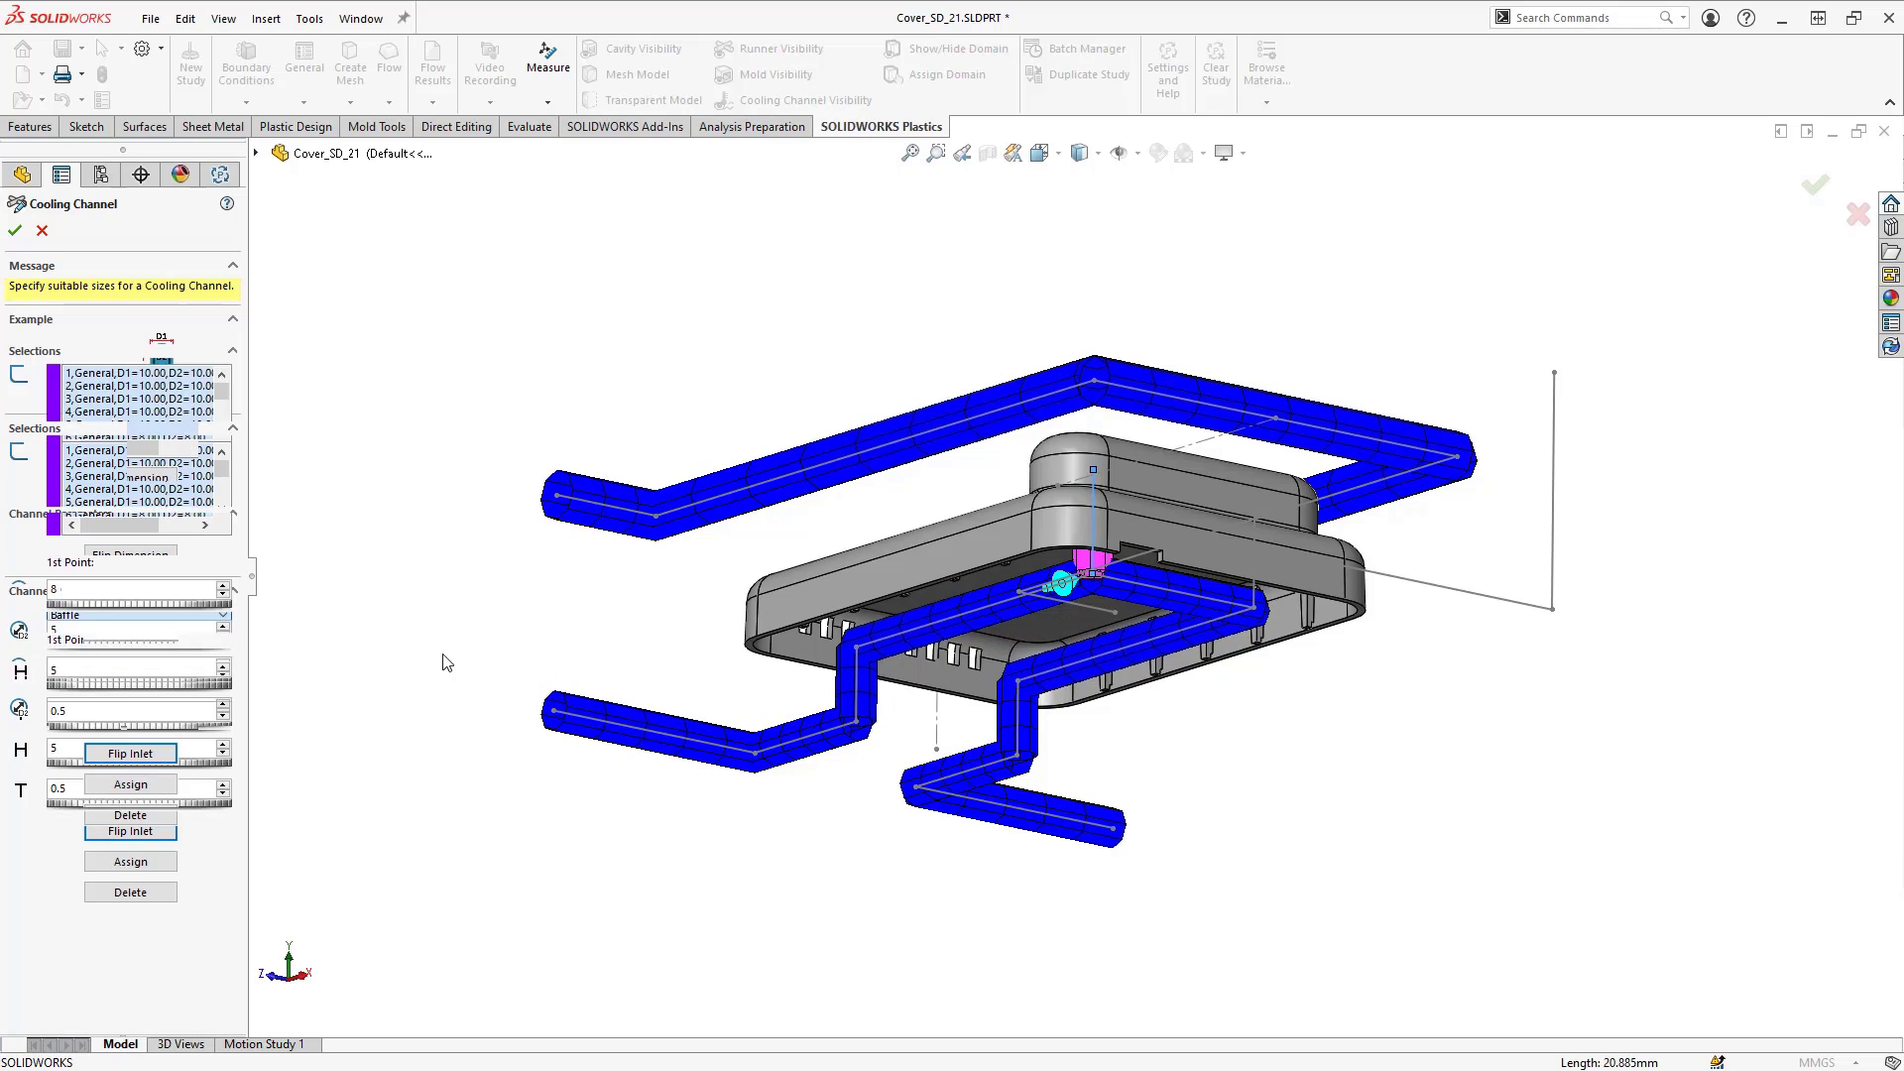
left_click(1256, 605)
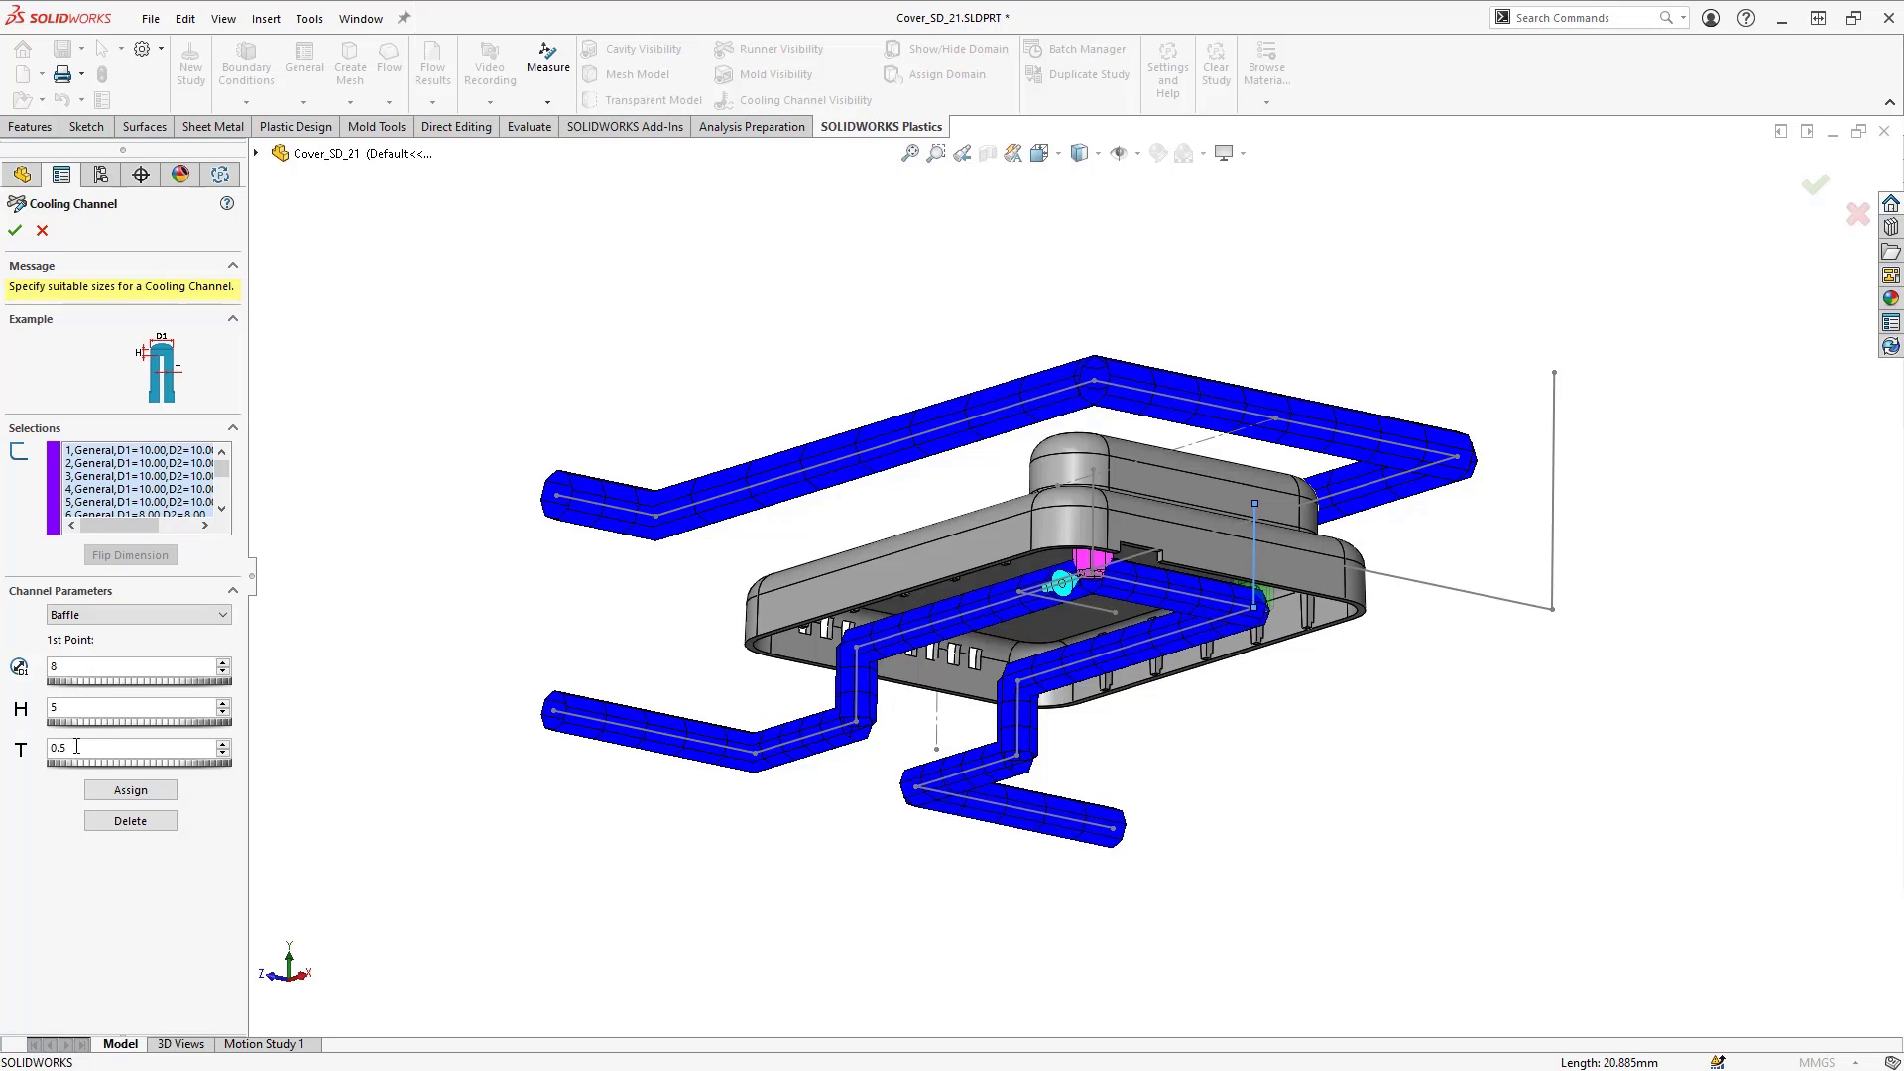
left_click(116, 792)
middle_click_drag(502, 629, 688, 688)
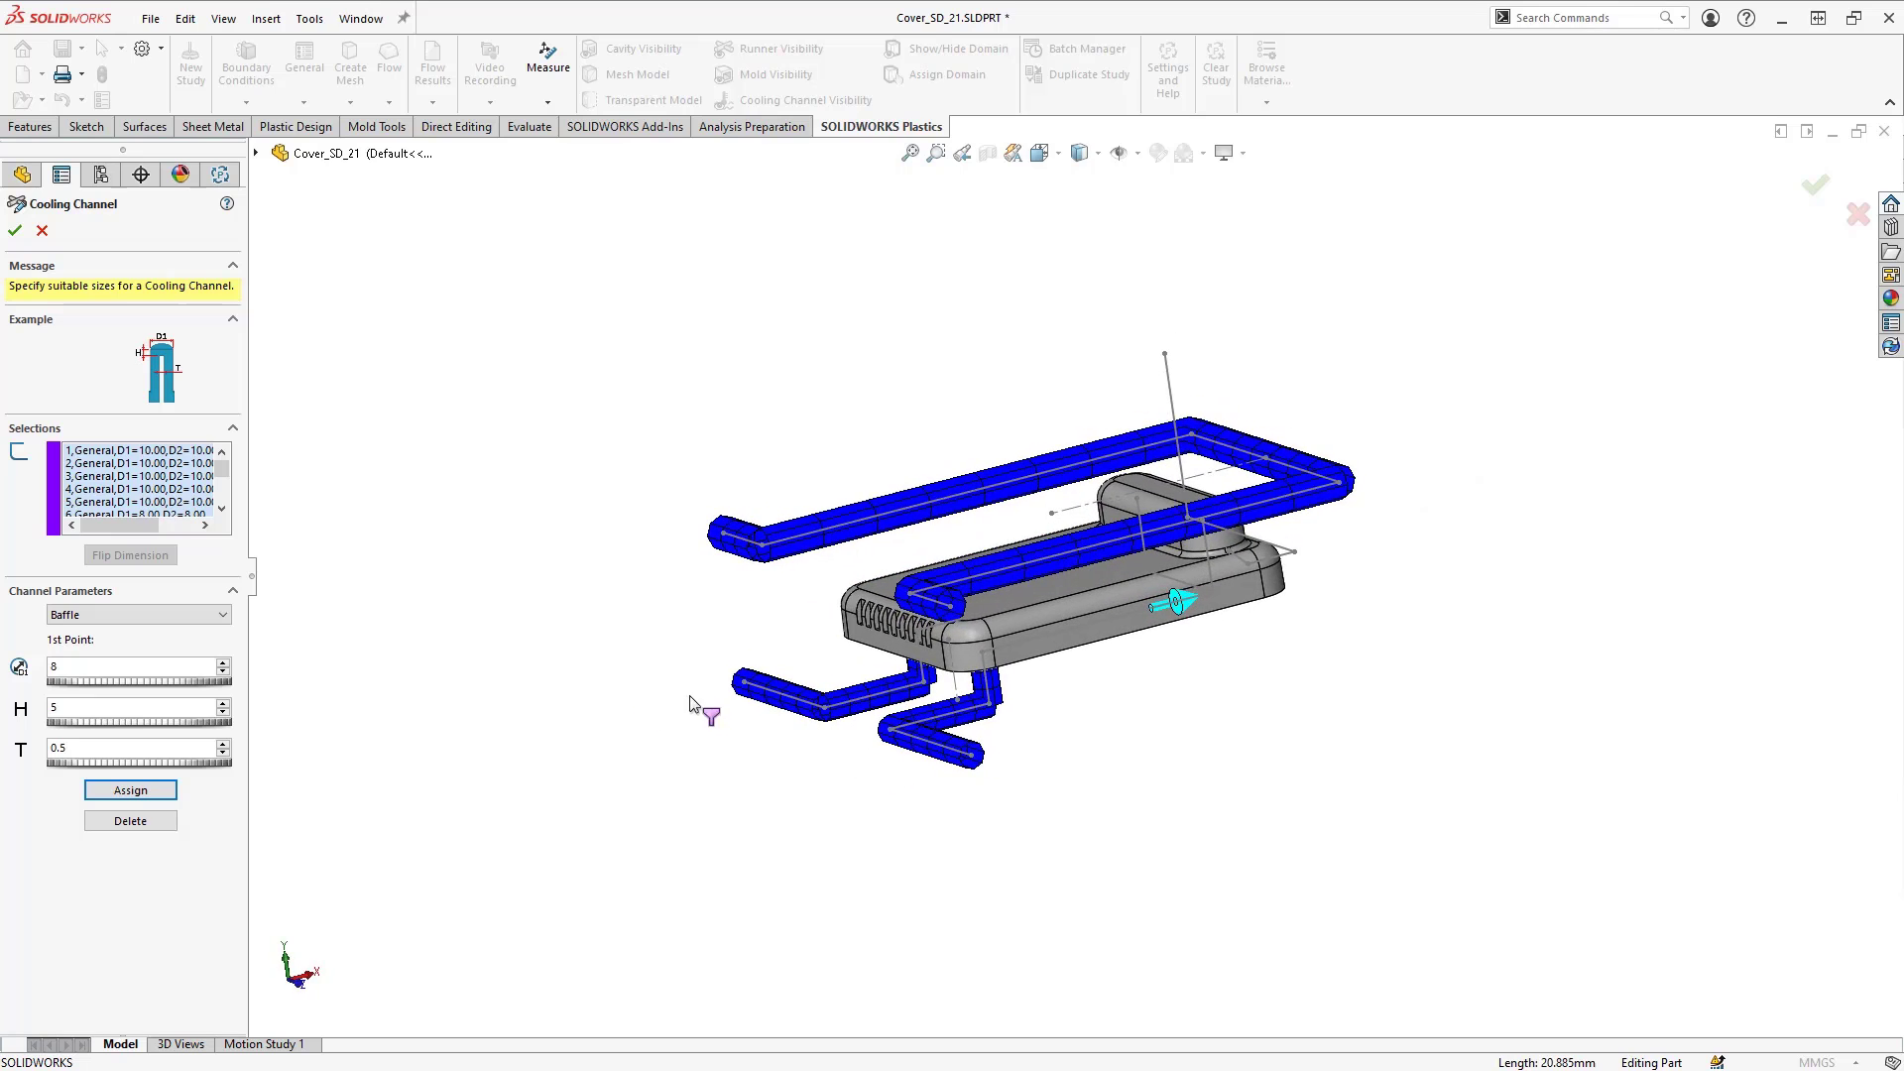
left_click(15, 230)
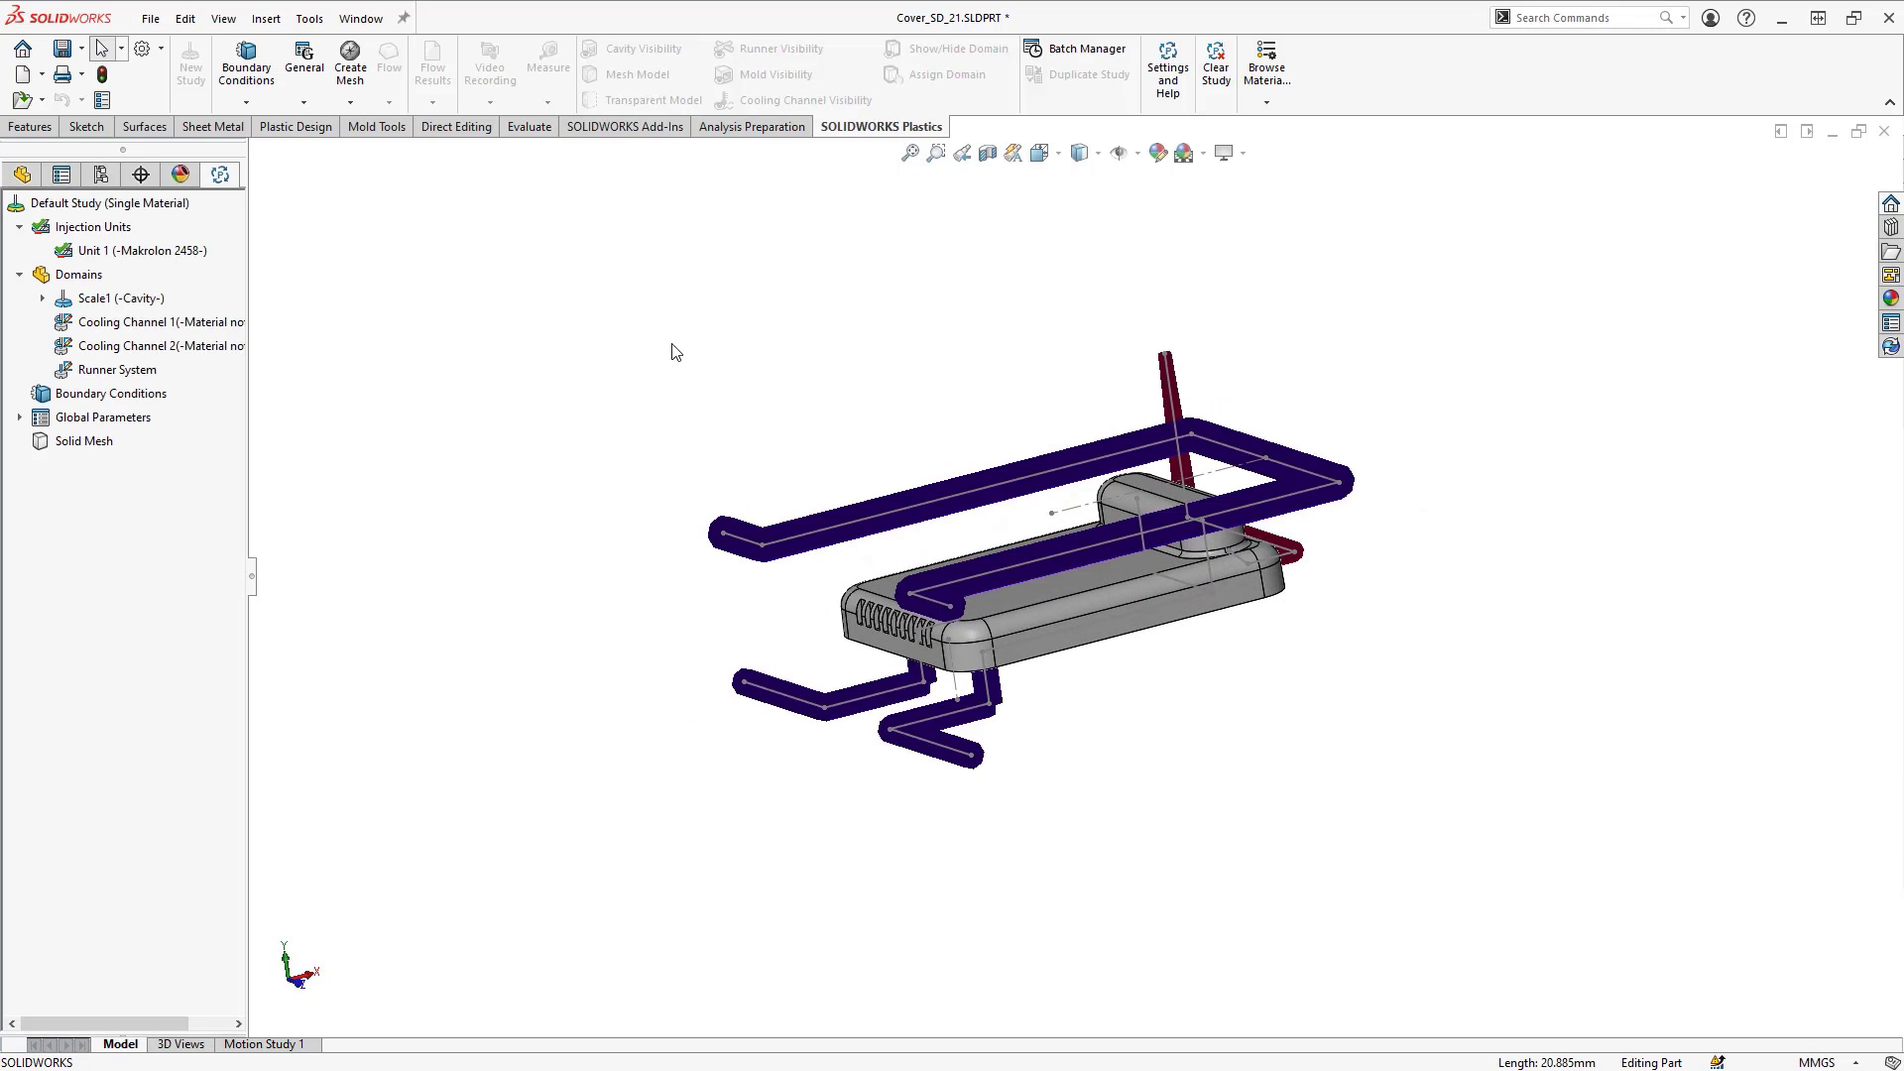
Step: Apply Water coolant to Cooling Channel 1 and, from recently used, to Cooling Channel 2
right_click(163, 328)
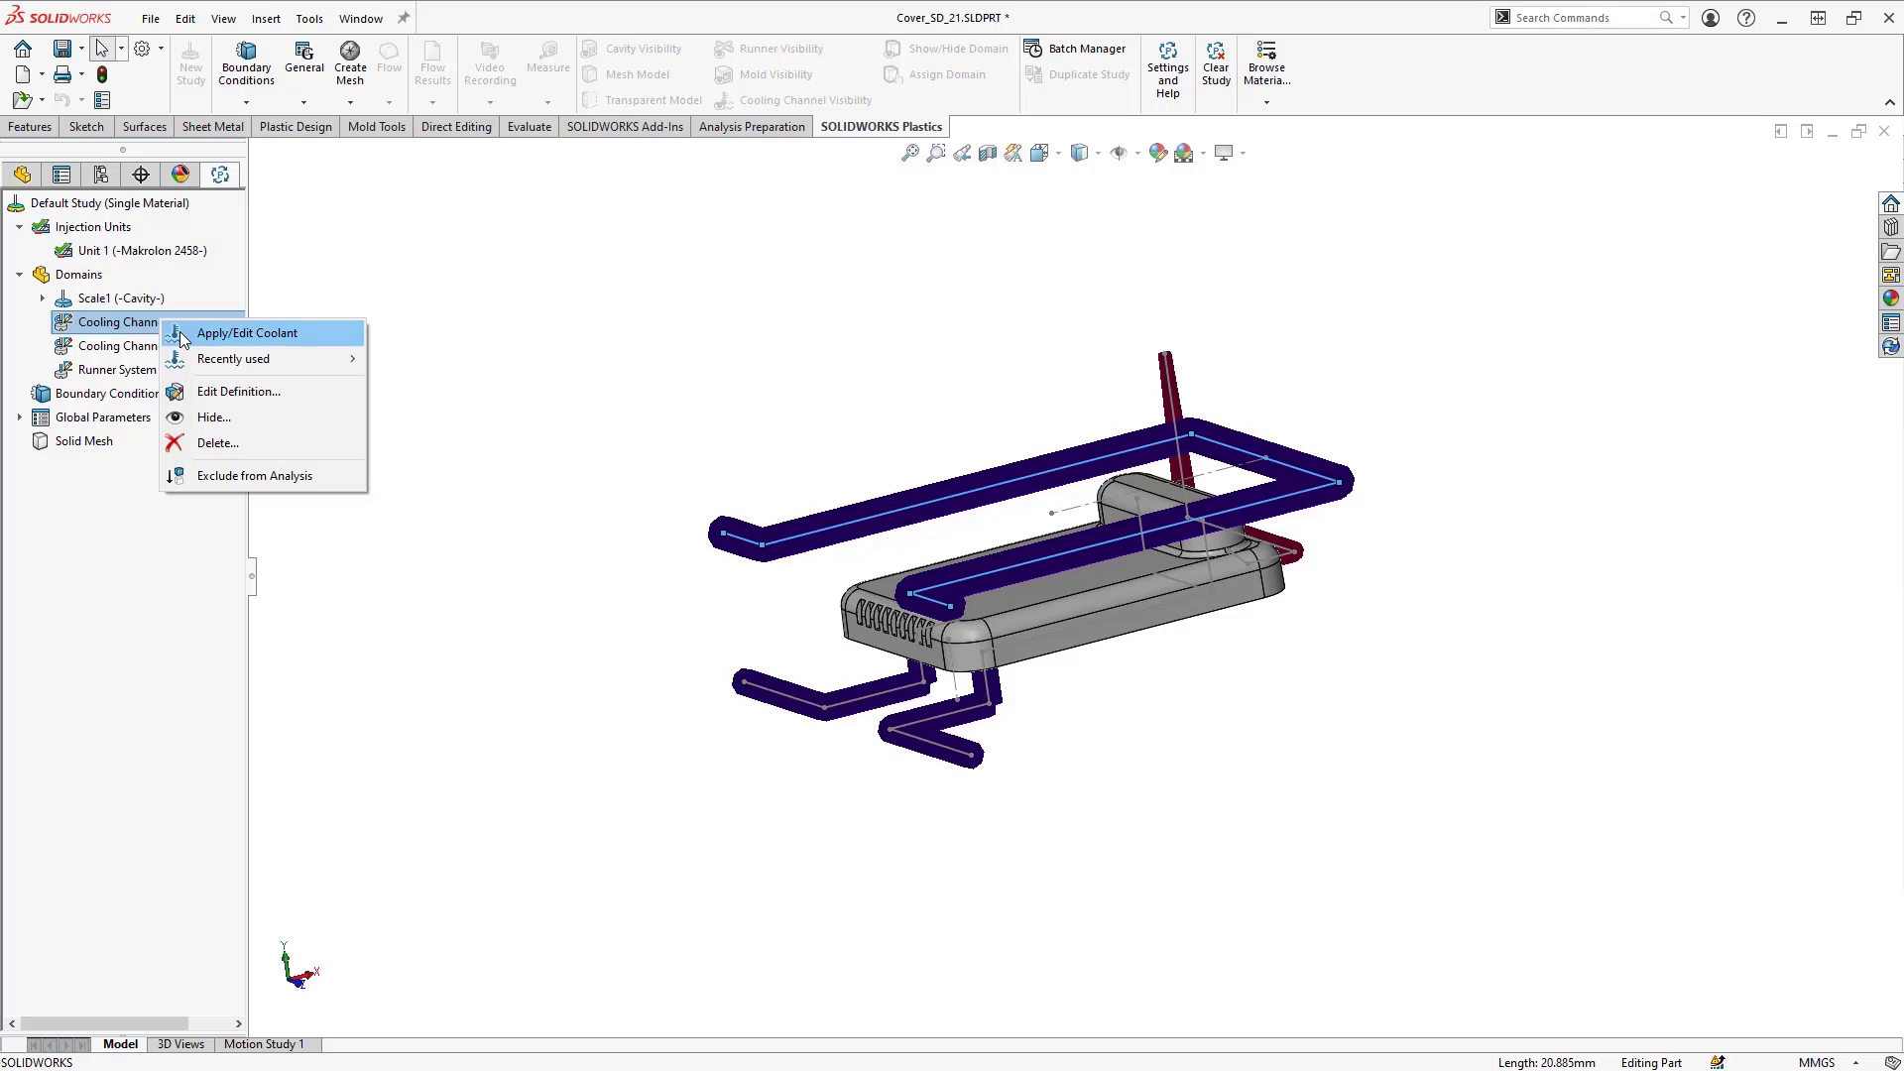
left_click(183, 334)
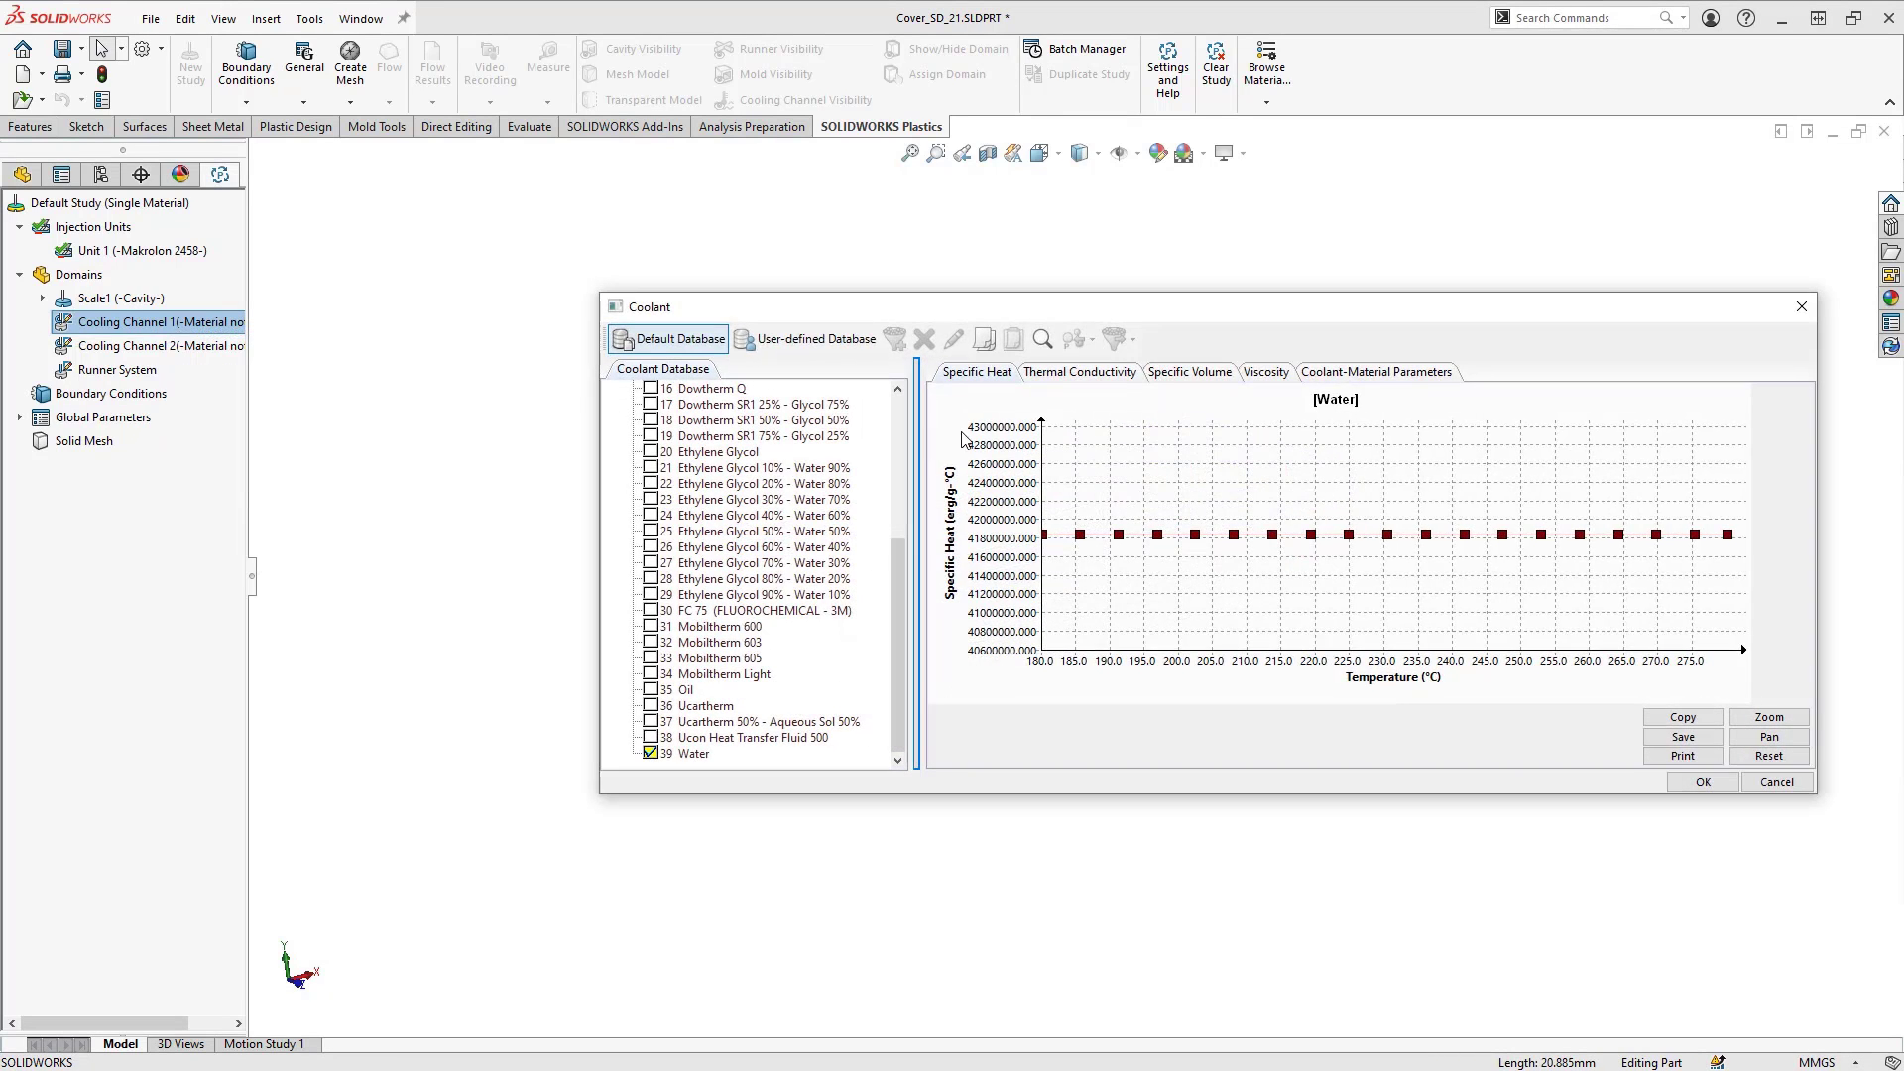
left_click(1703, 783)
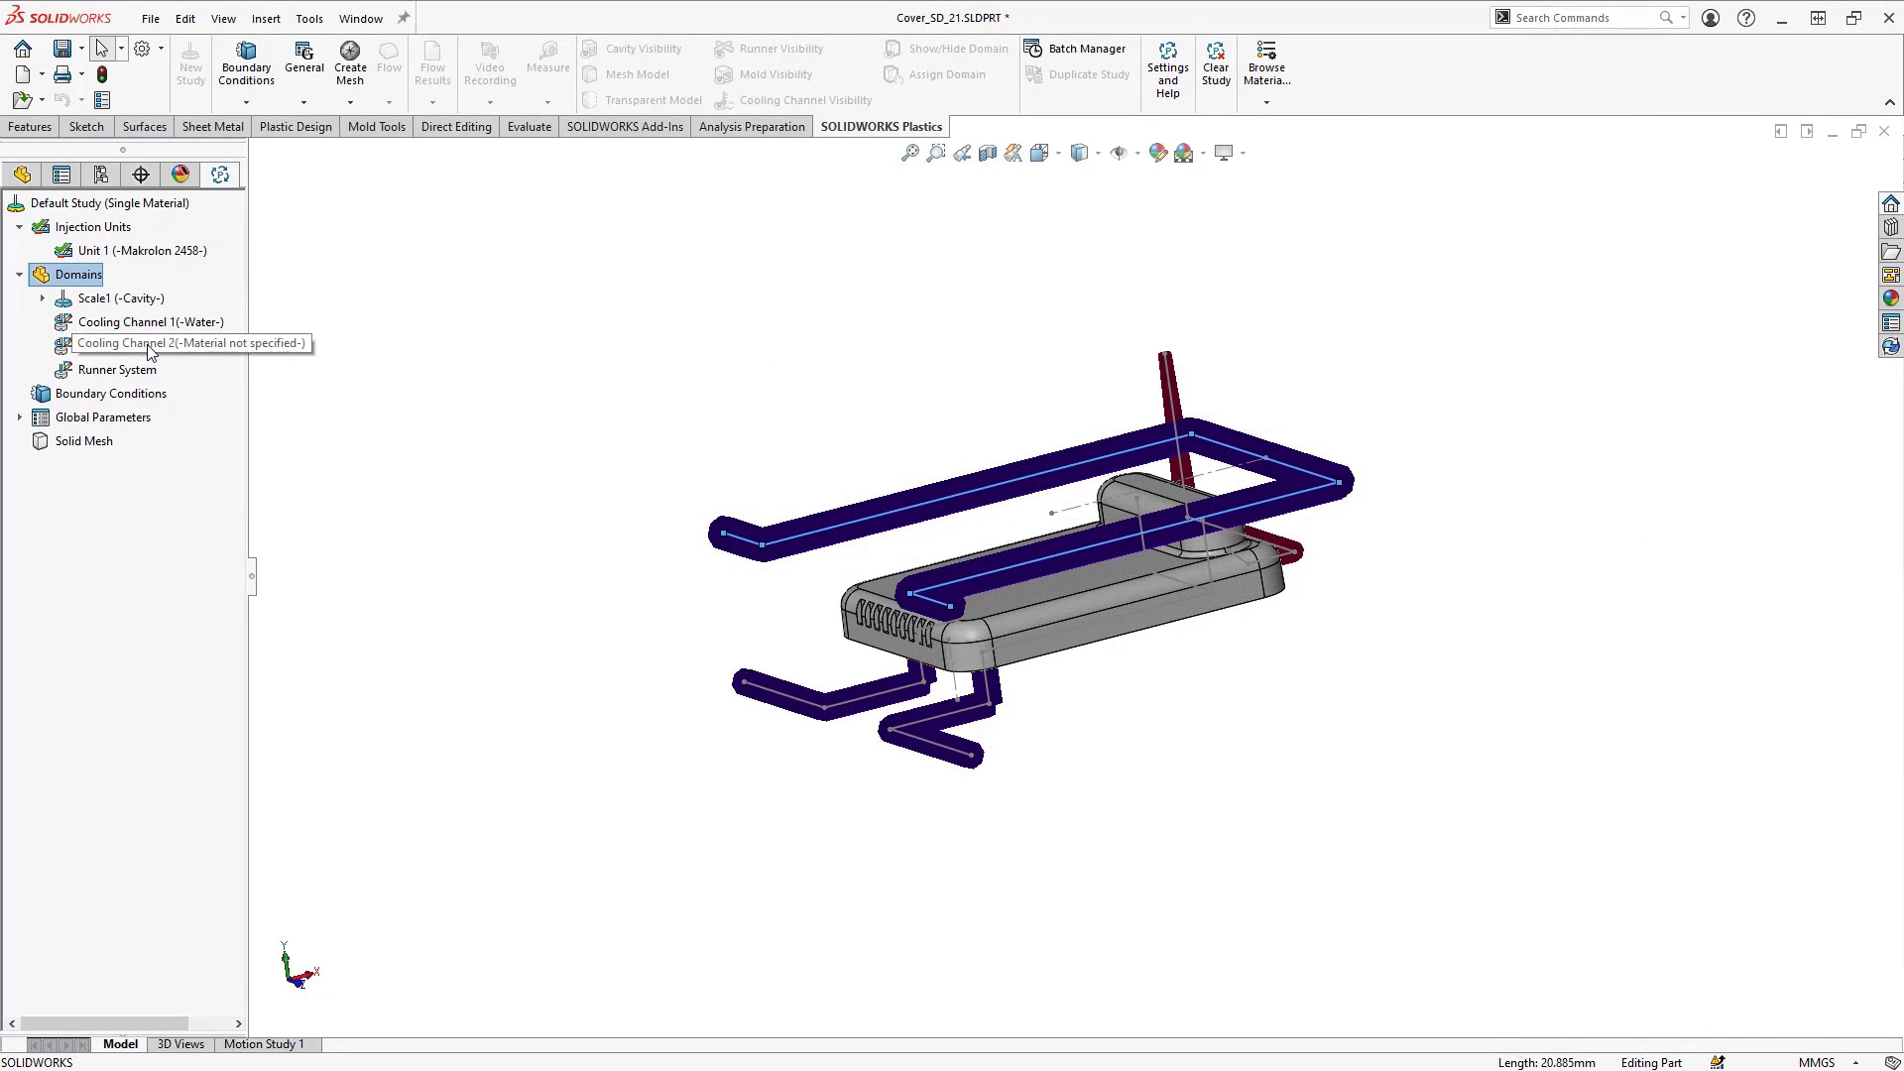
right_click(149, 346)
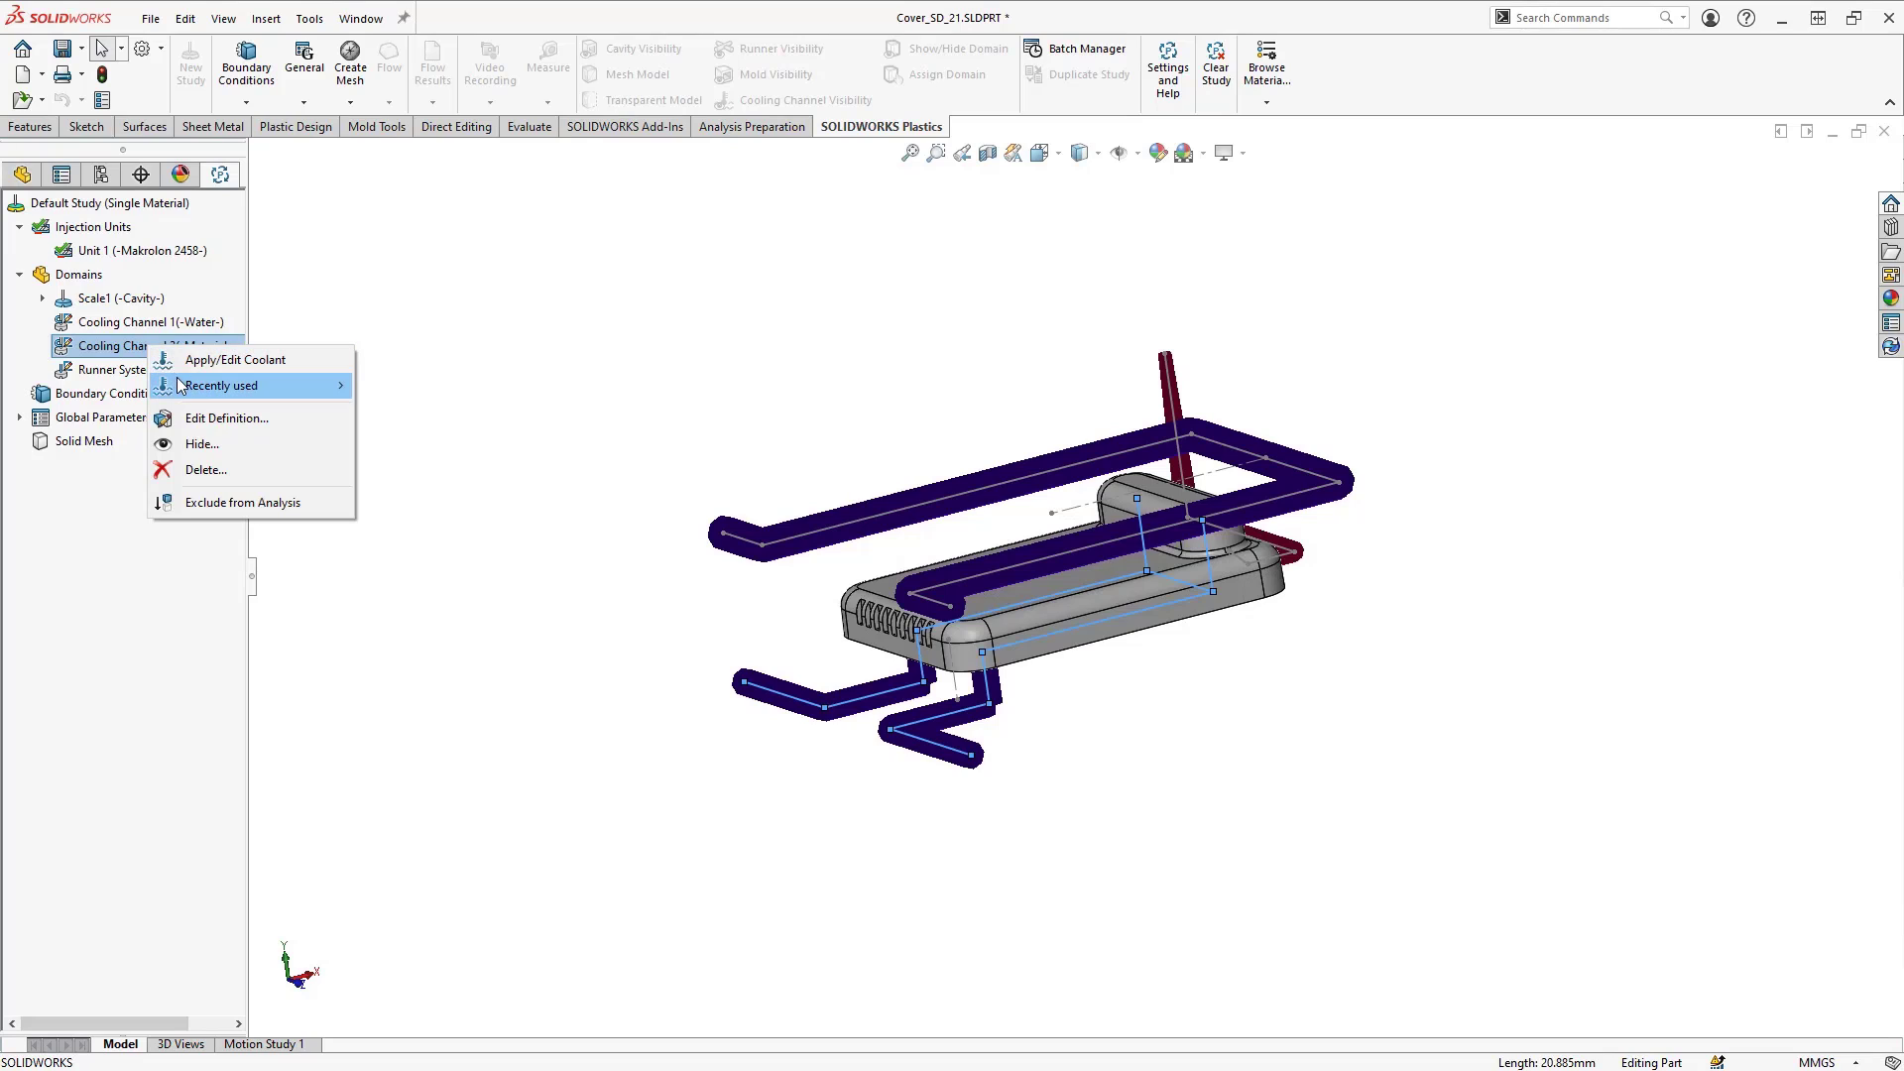
mouse_move(229, 386)
left_click(377, 383)
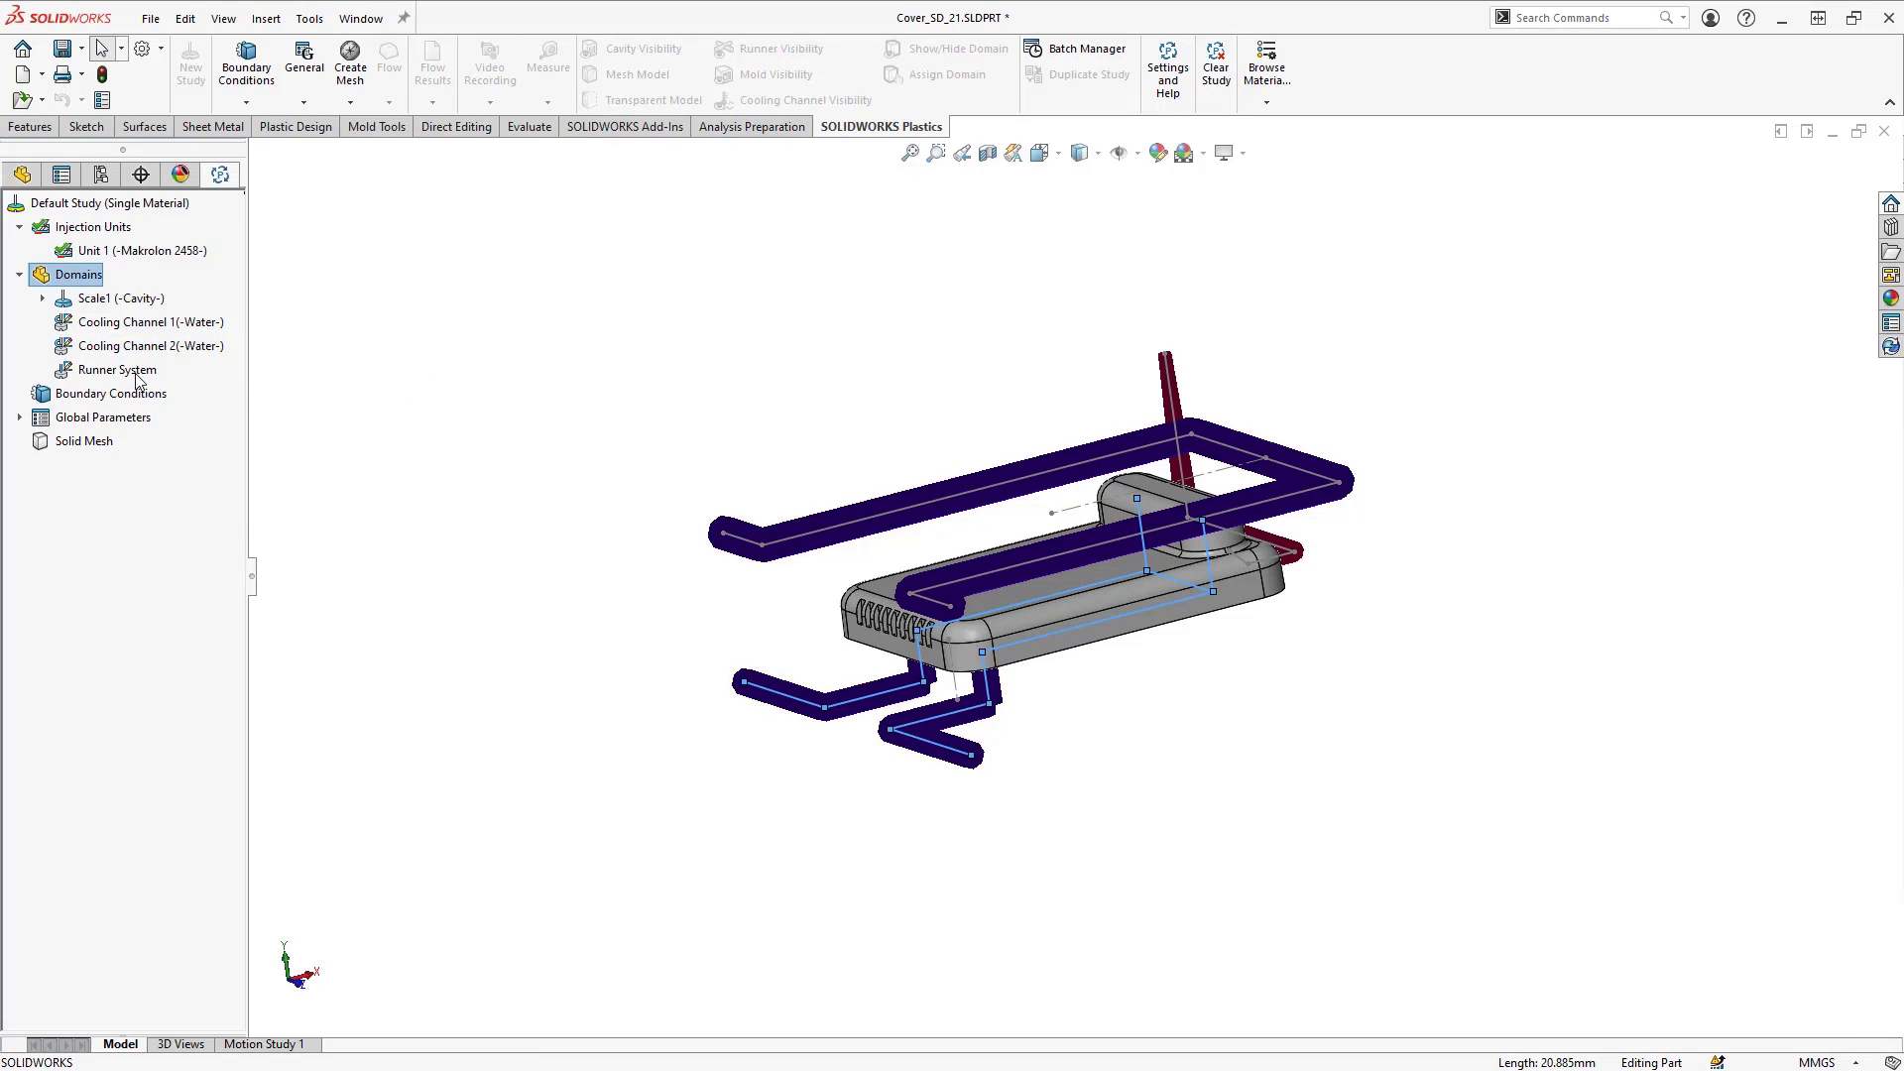
Step: Add a Virtual Mold, shrinking the box along +X, +Z and +Y around the part
right_click(80, 280)
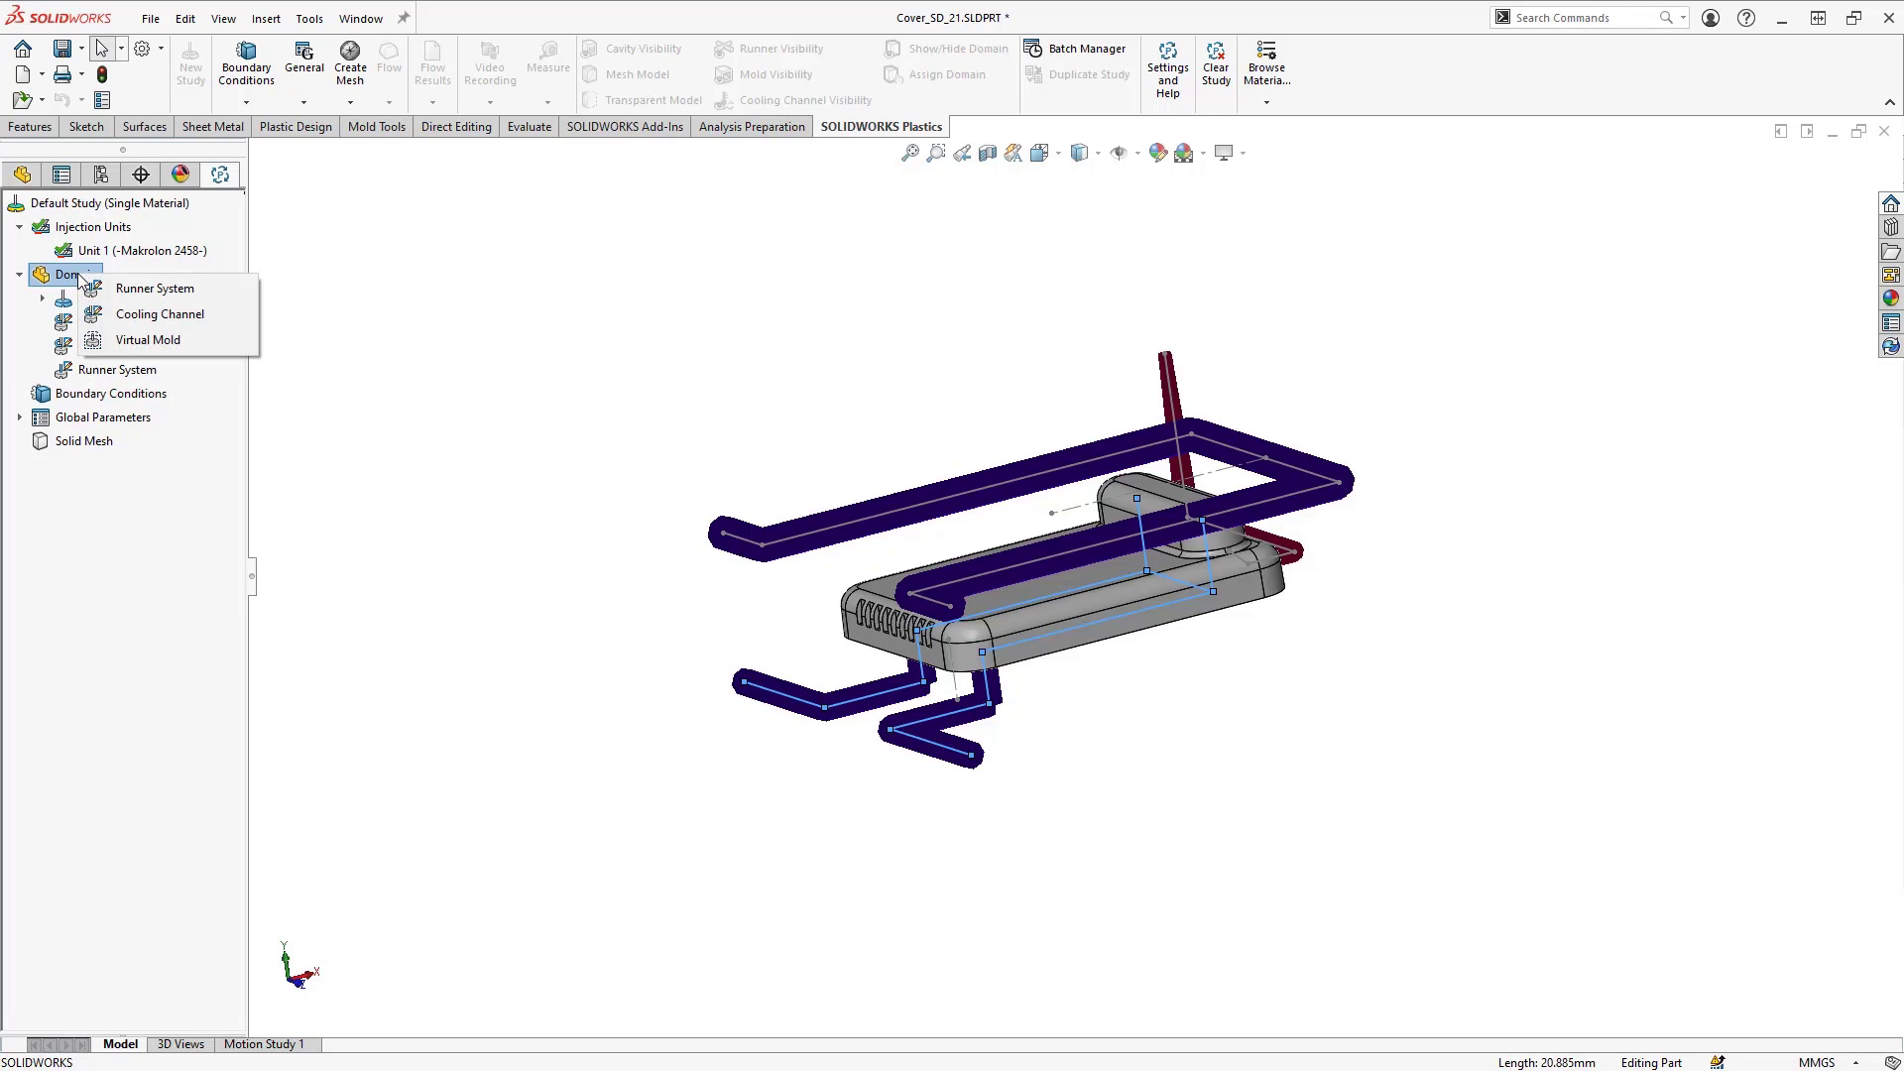
left_click(188, 340)
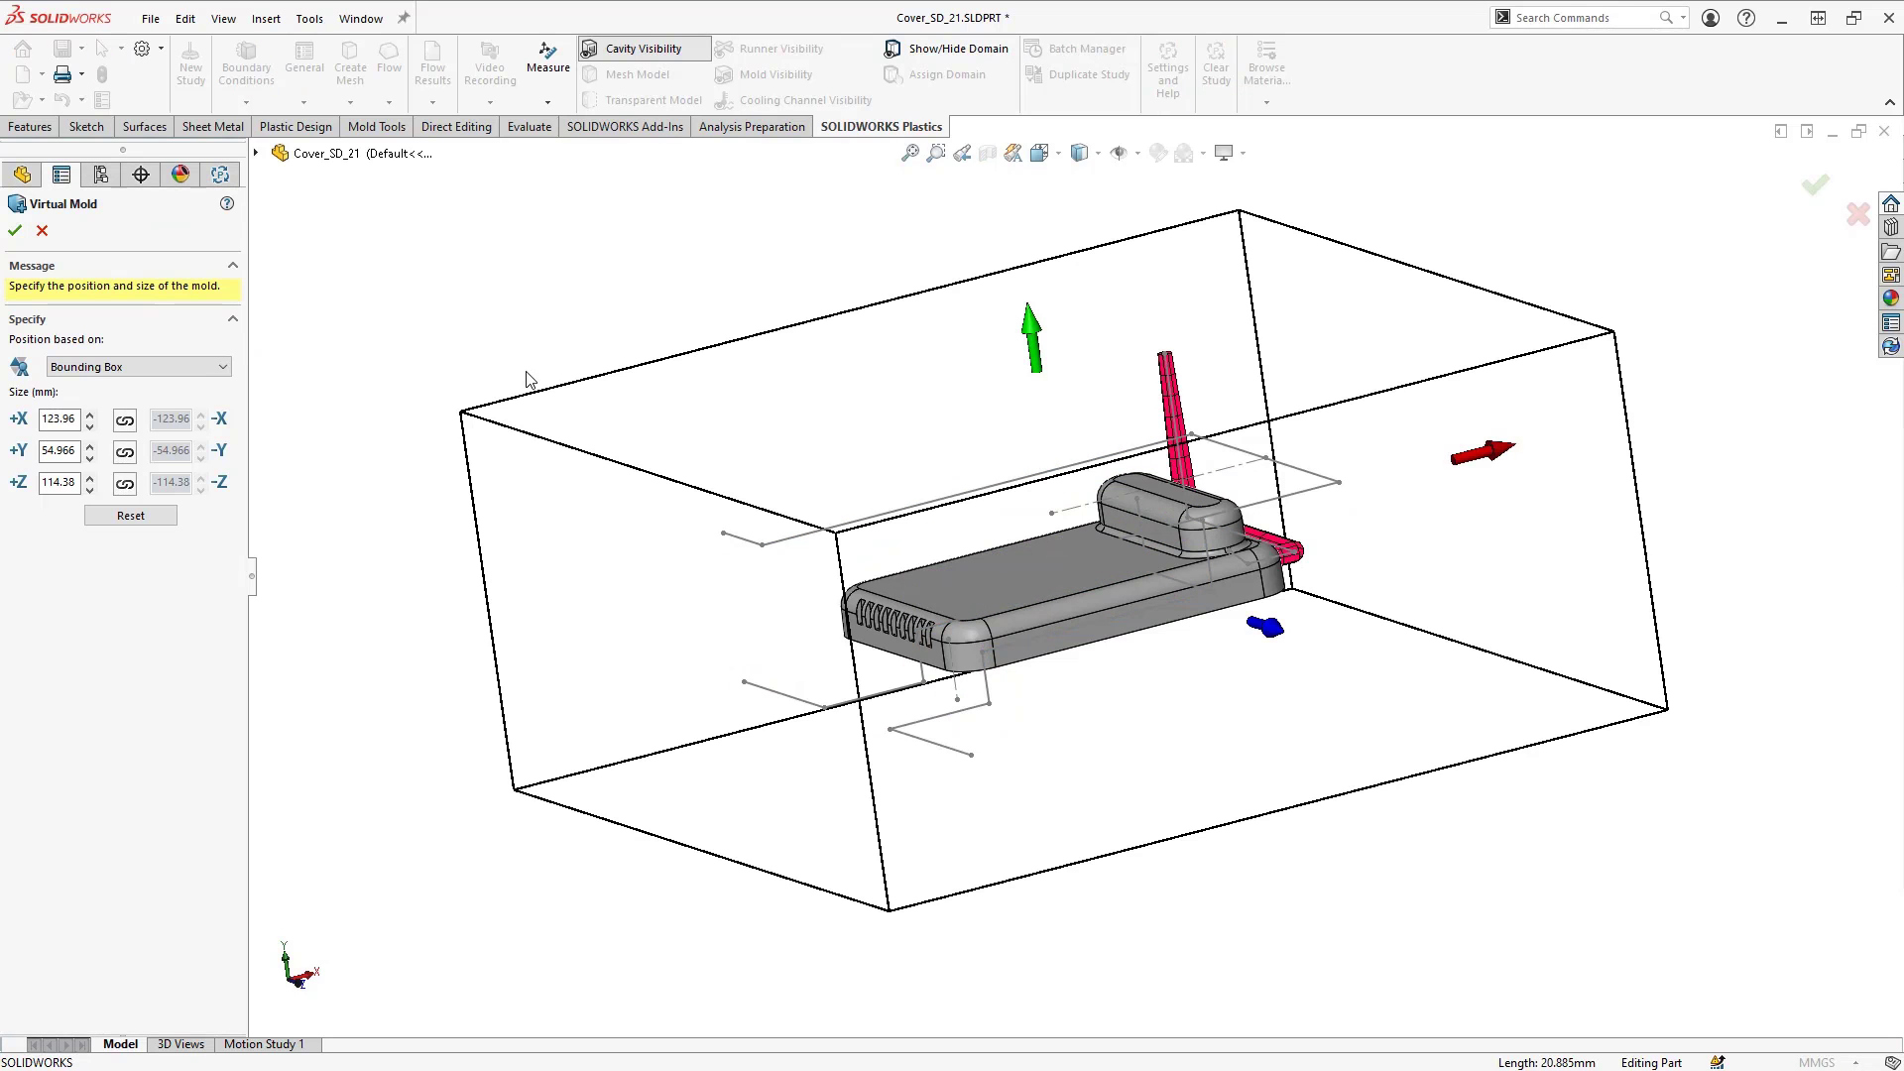
left_click_drag(1496, 459, 1449, 493)
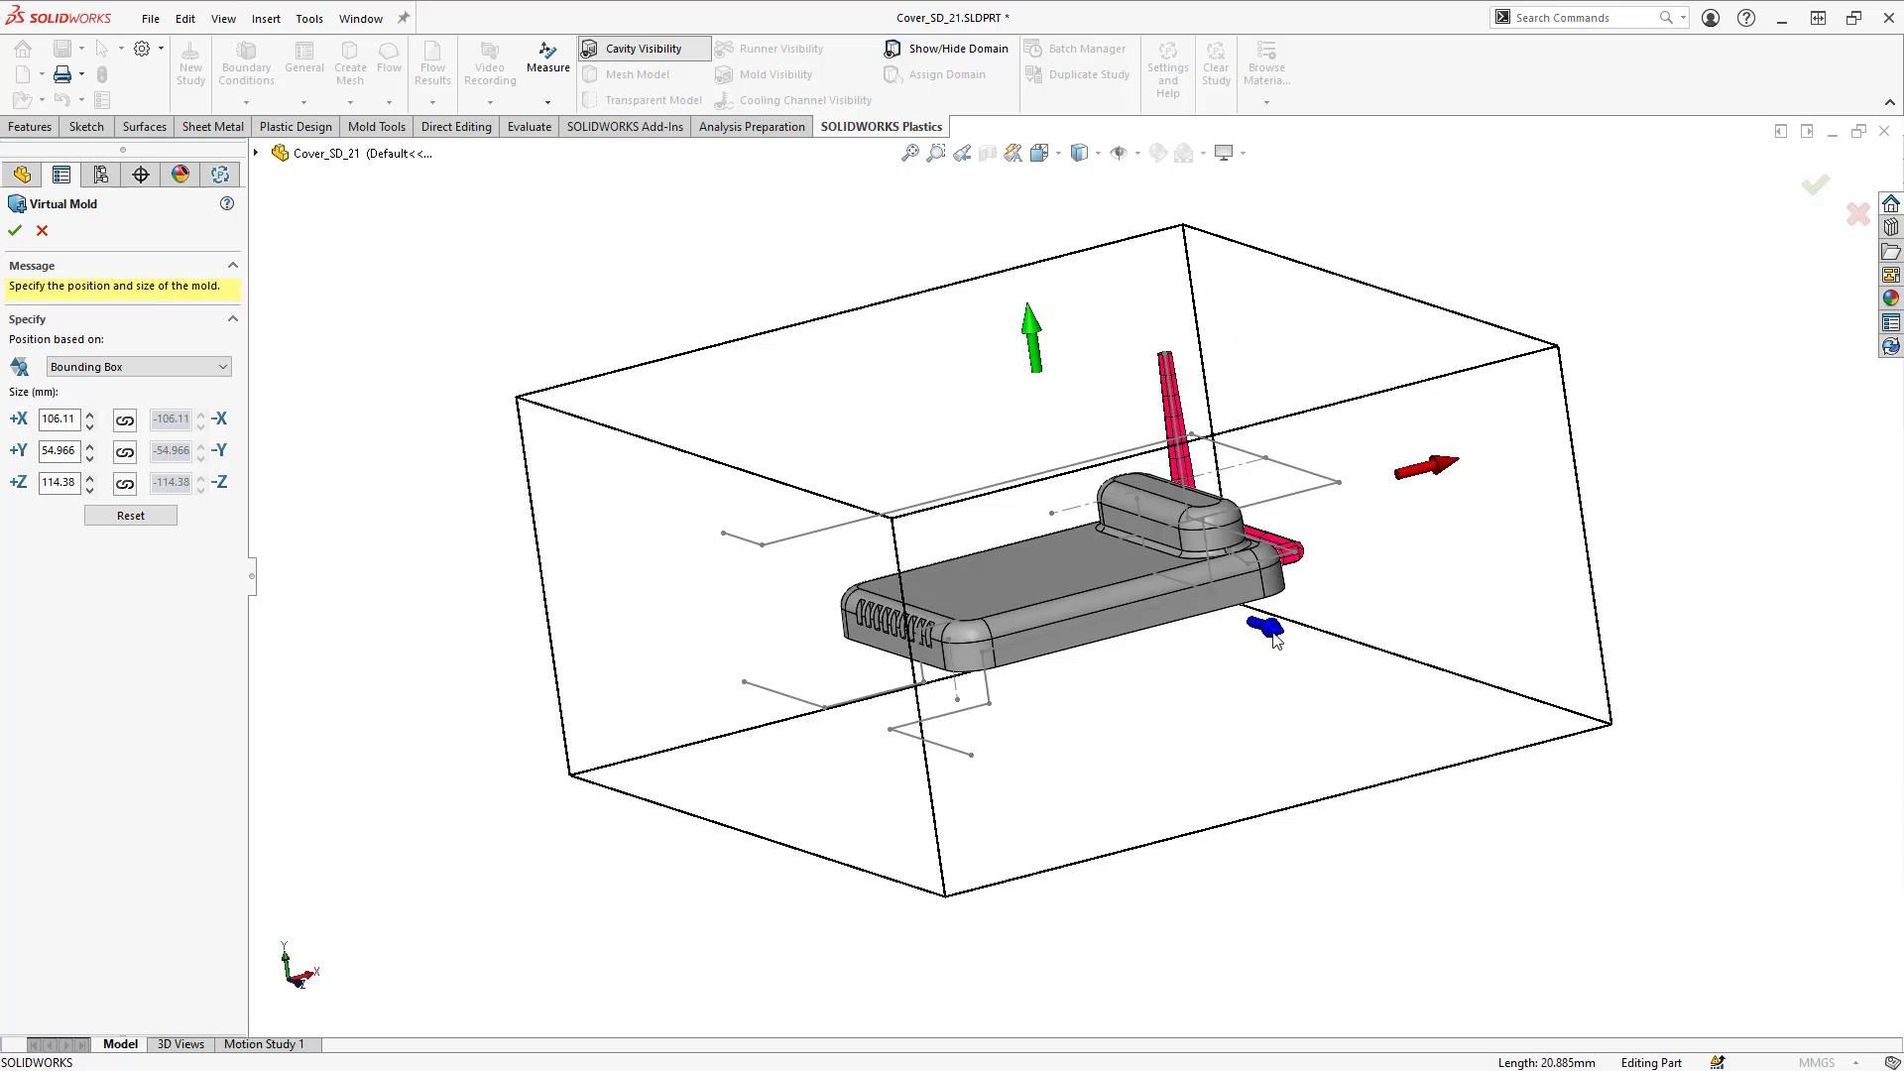
left_click_drag(1275, 638, 1208, 609)
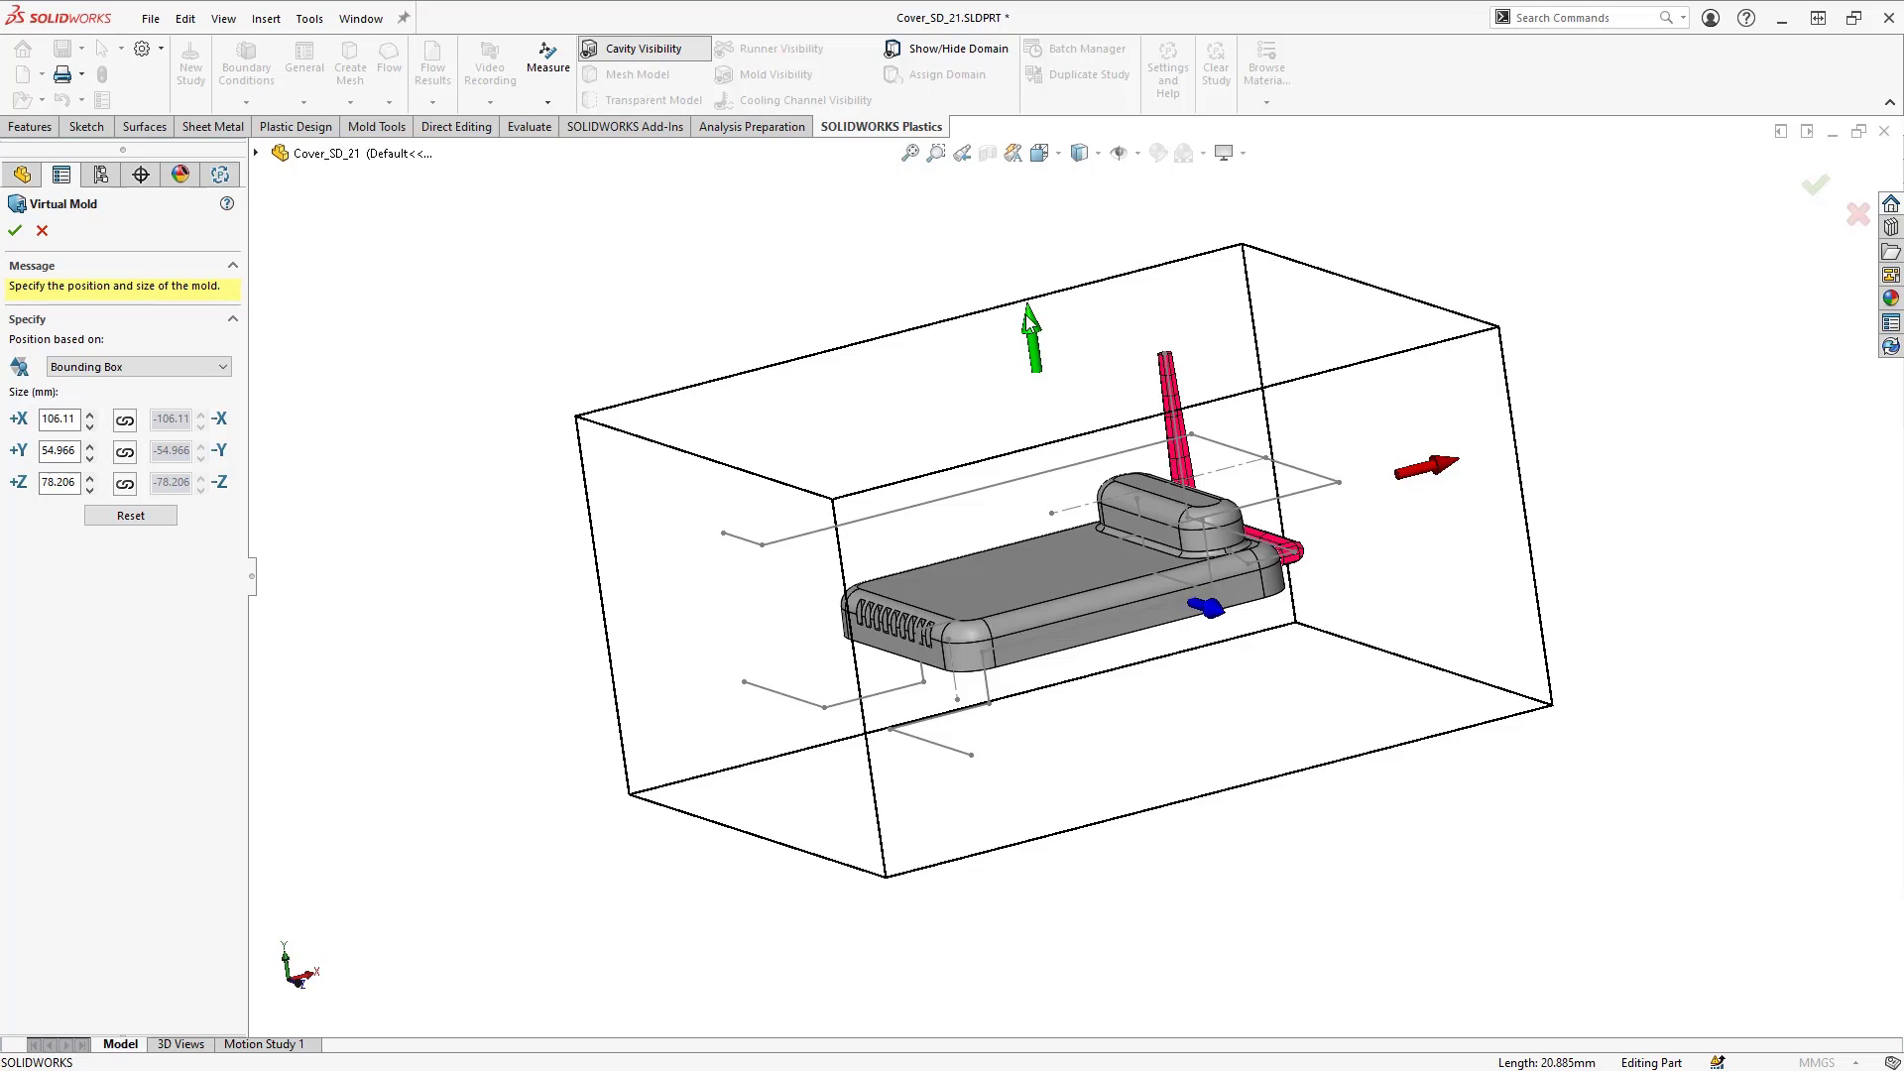
left_click_drag(1028, 327, 1057, 403)
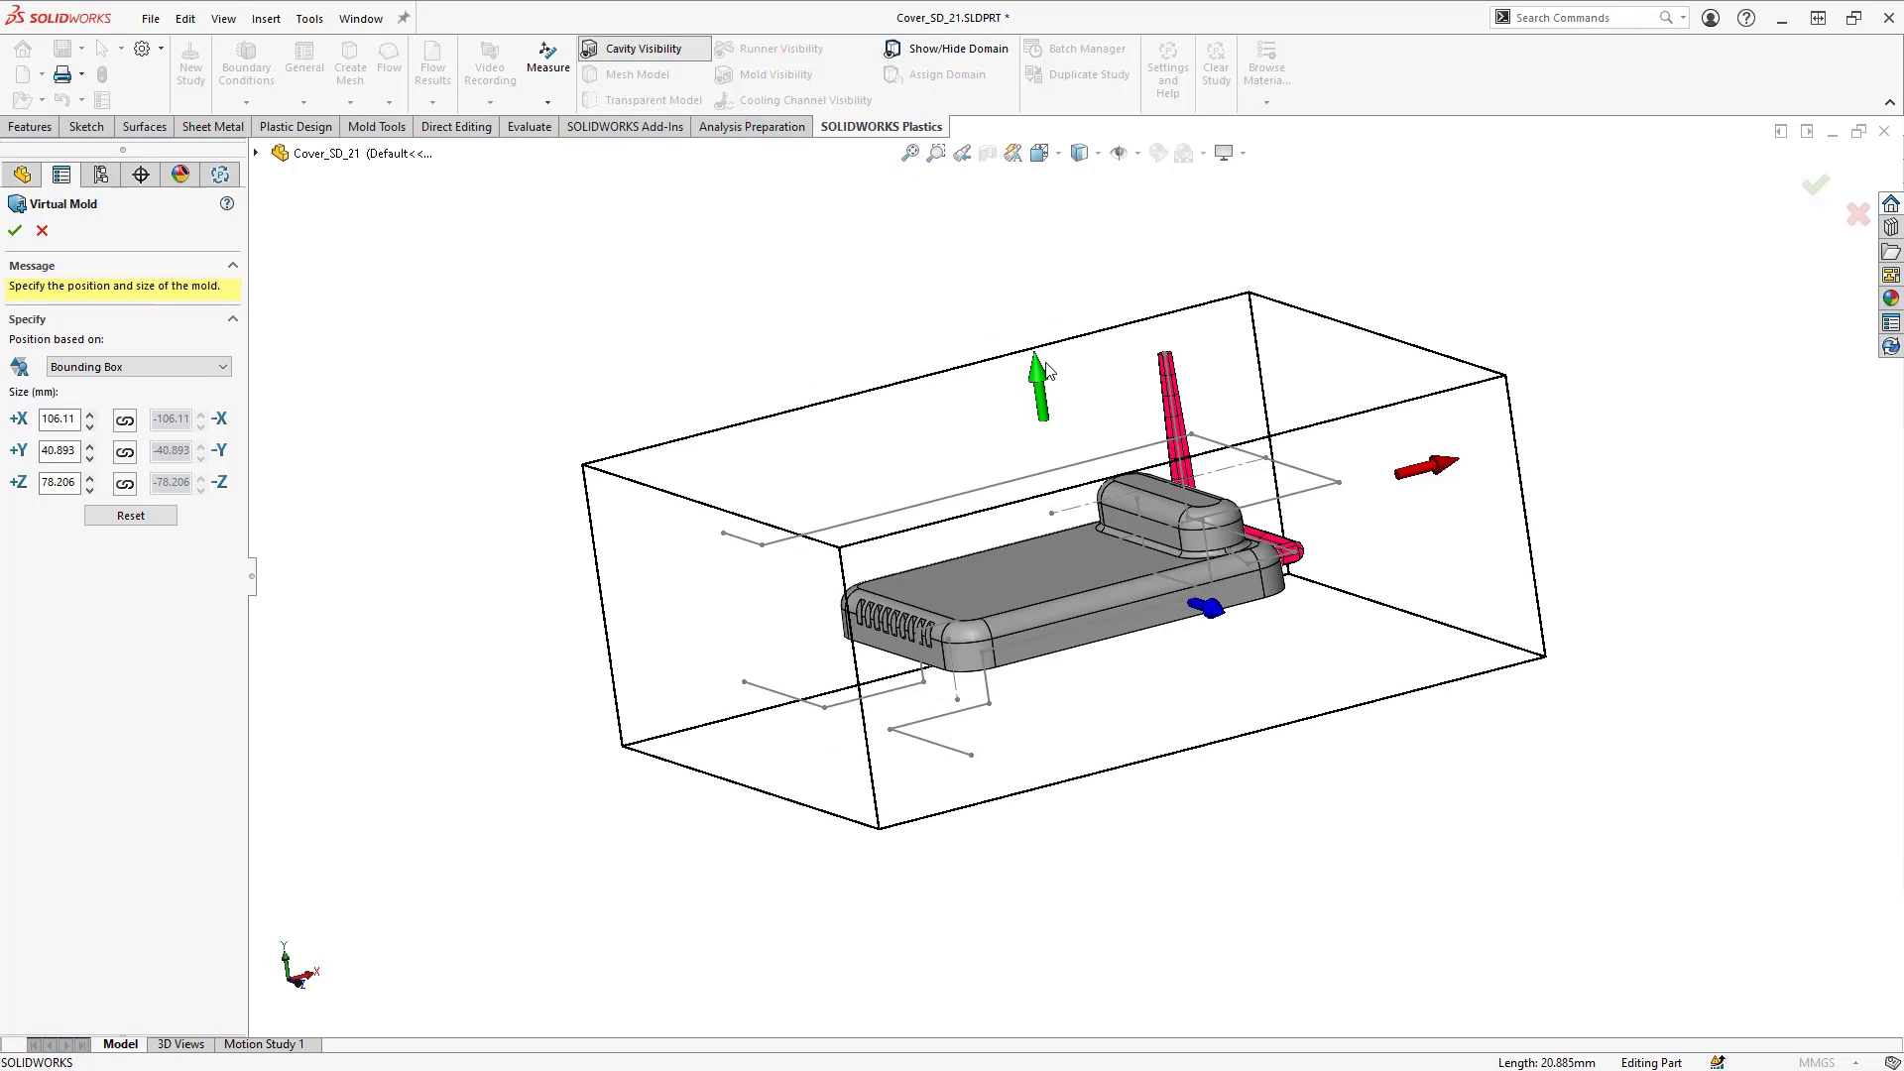
left_click(1816, 187)
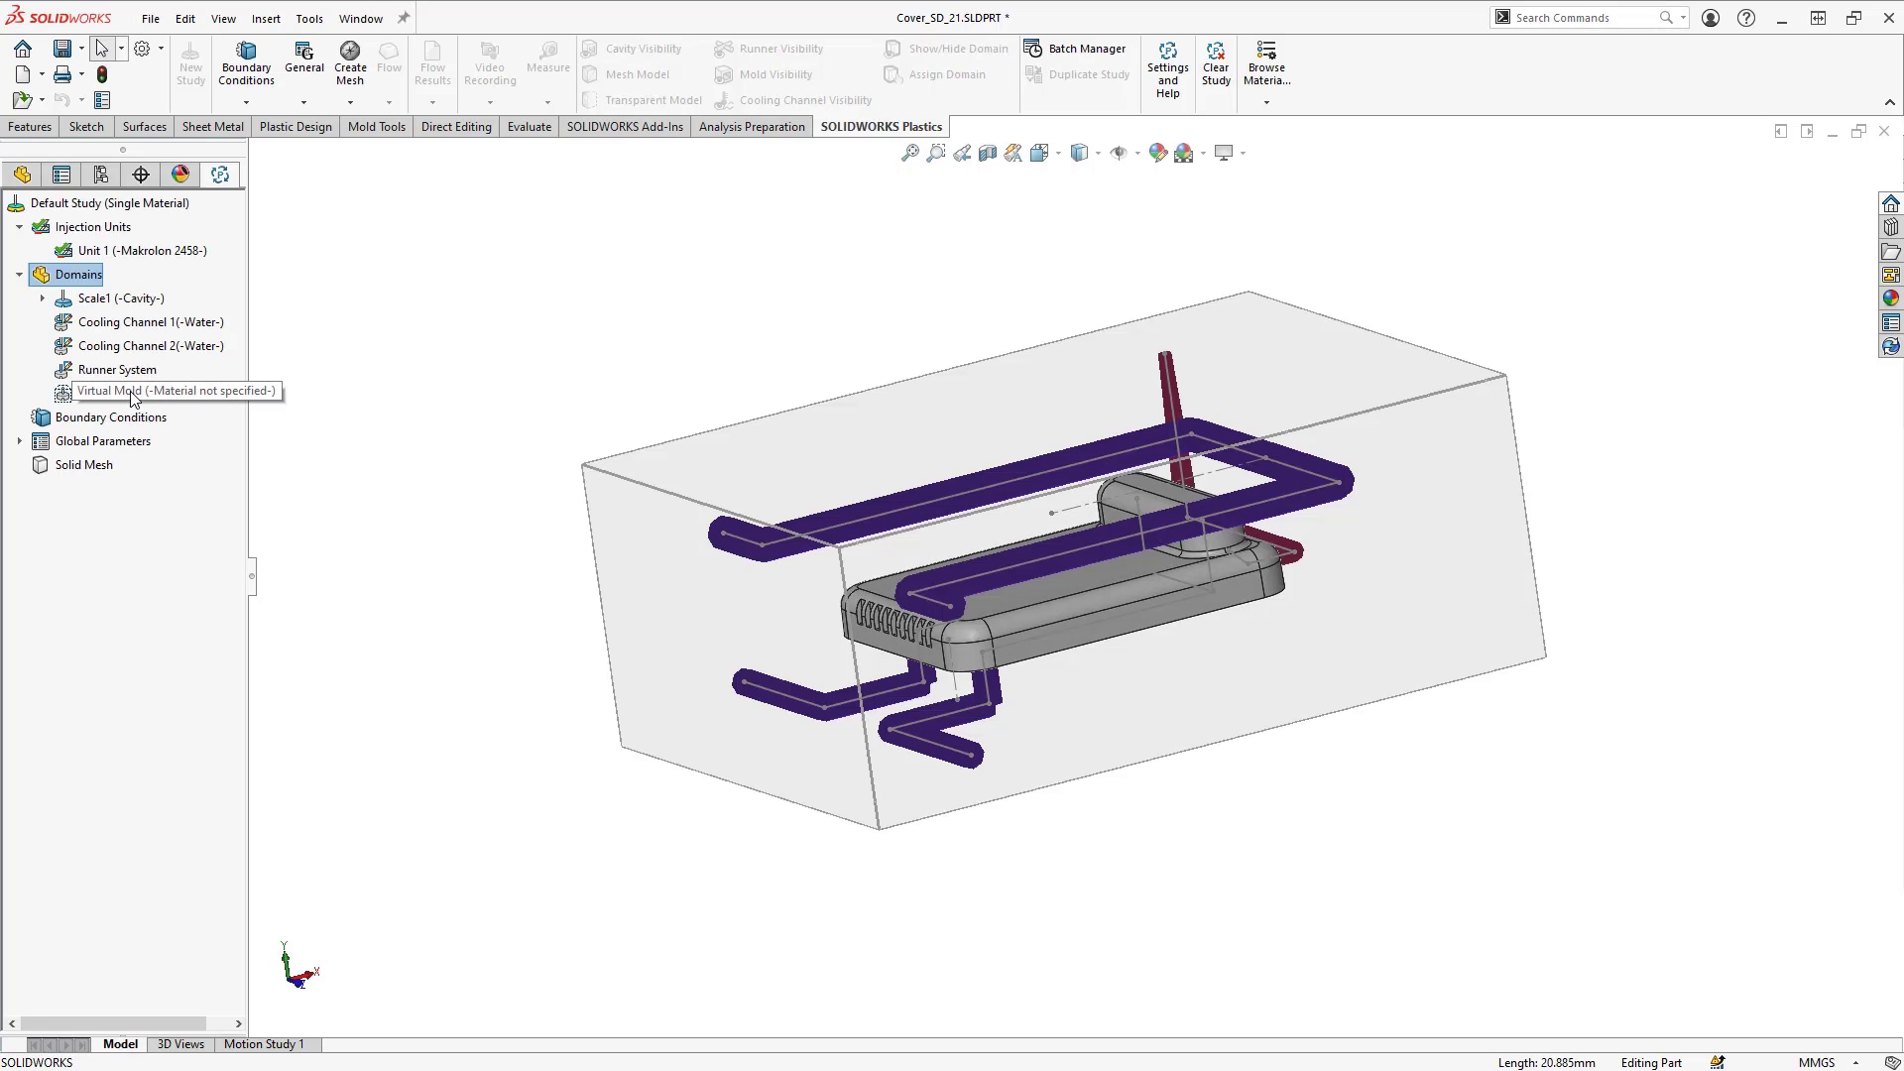
Step: Assign Steel - P20 as the virtual mold material
right_click(172, 396)
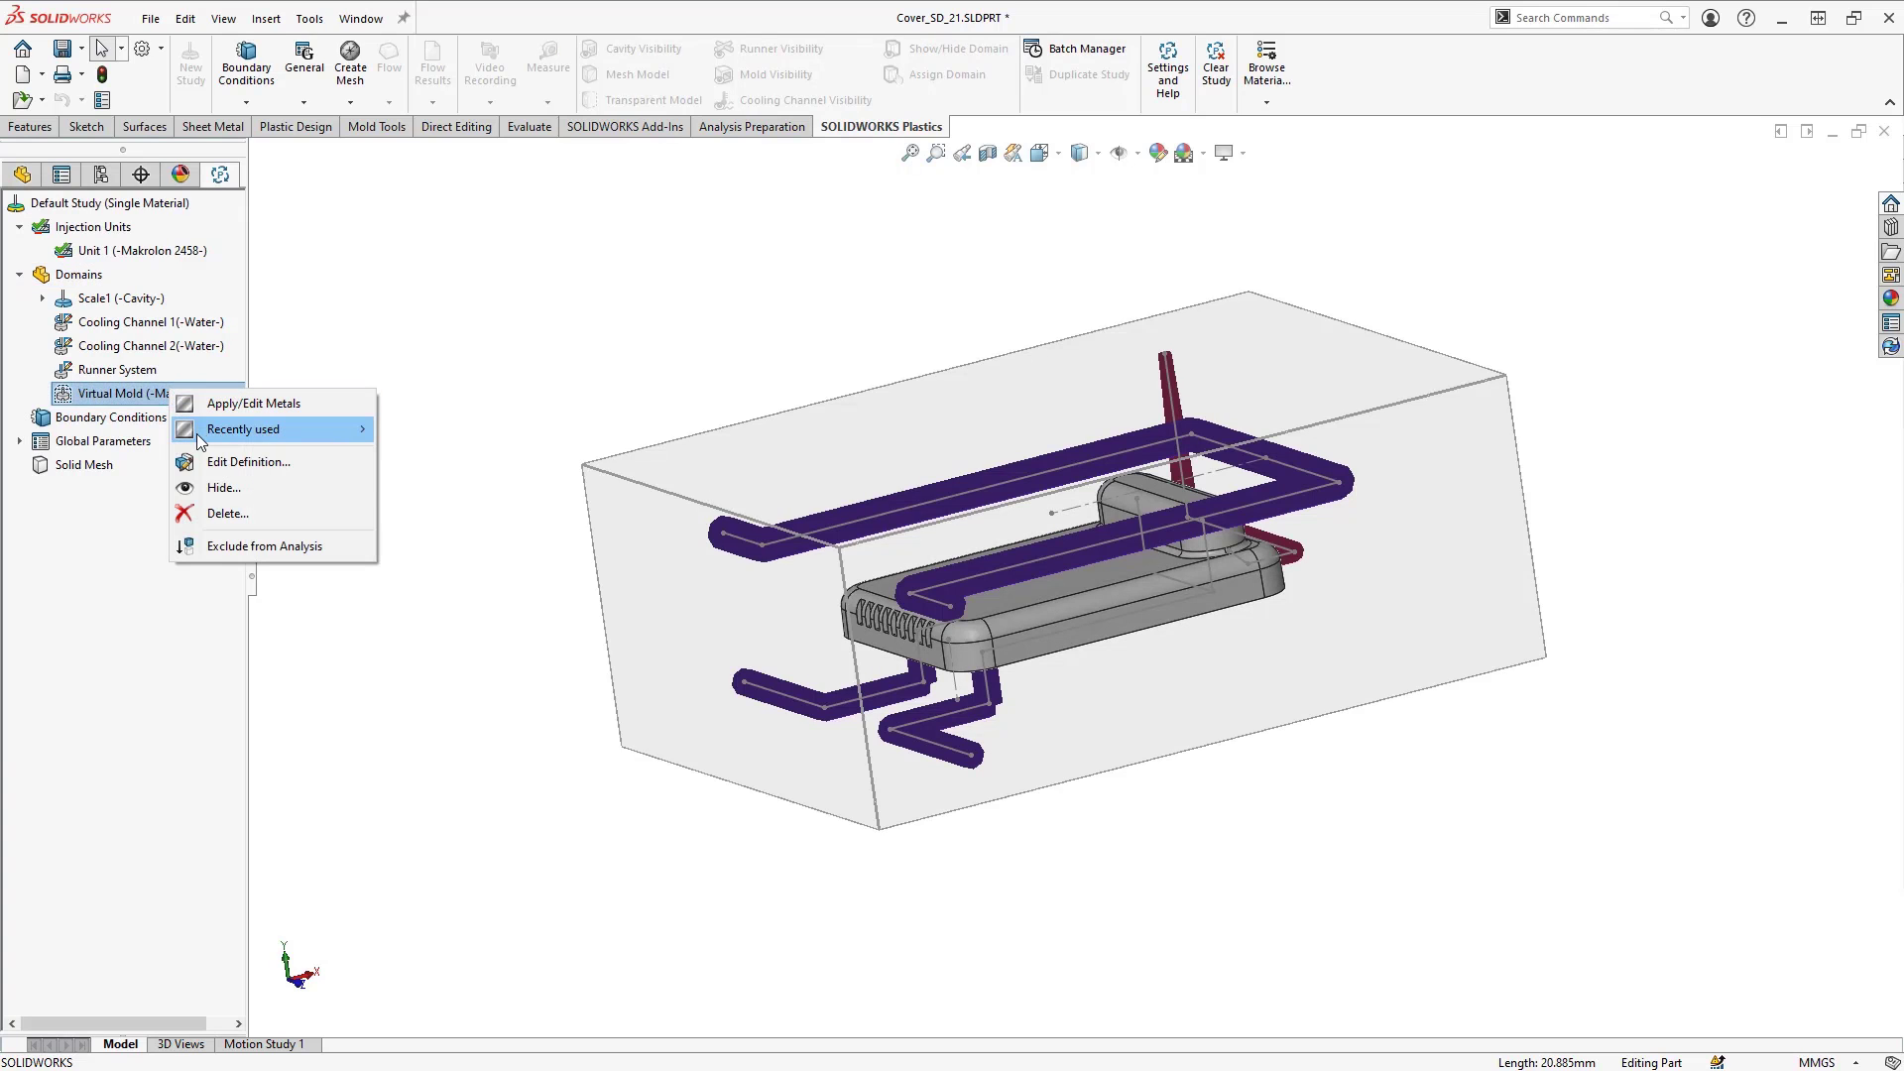
mouse_move(202, 442)
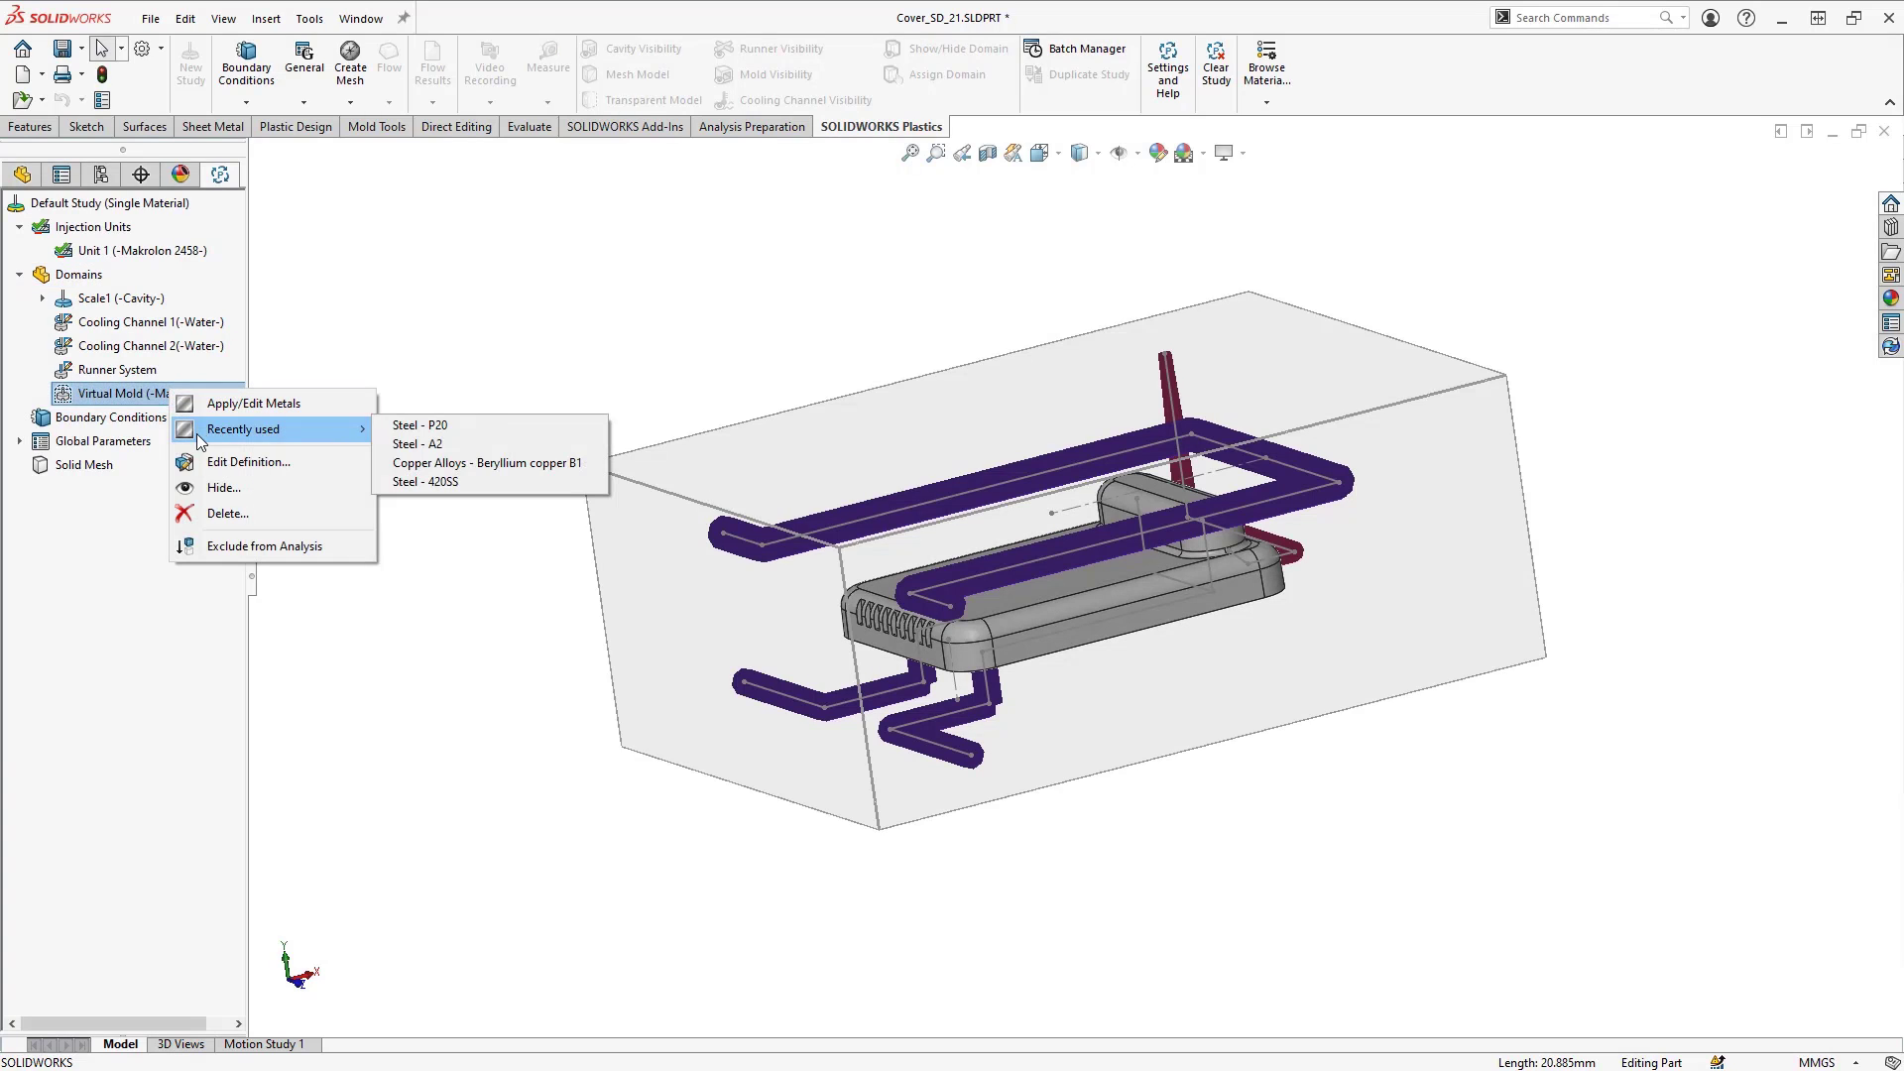
left_click(432, 426)
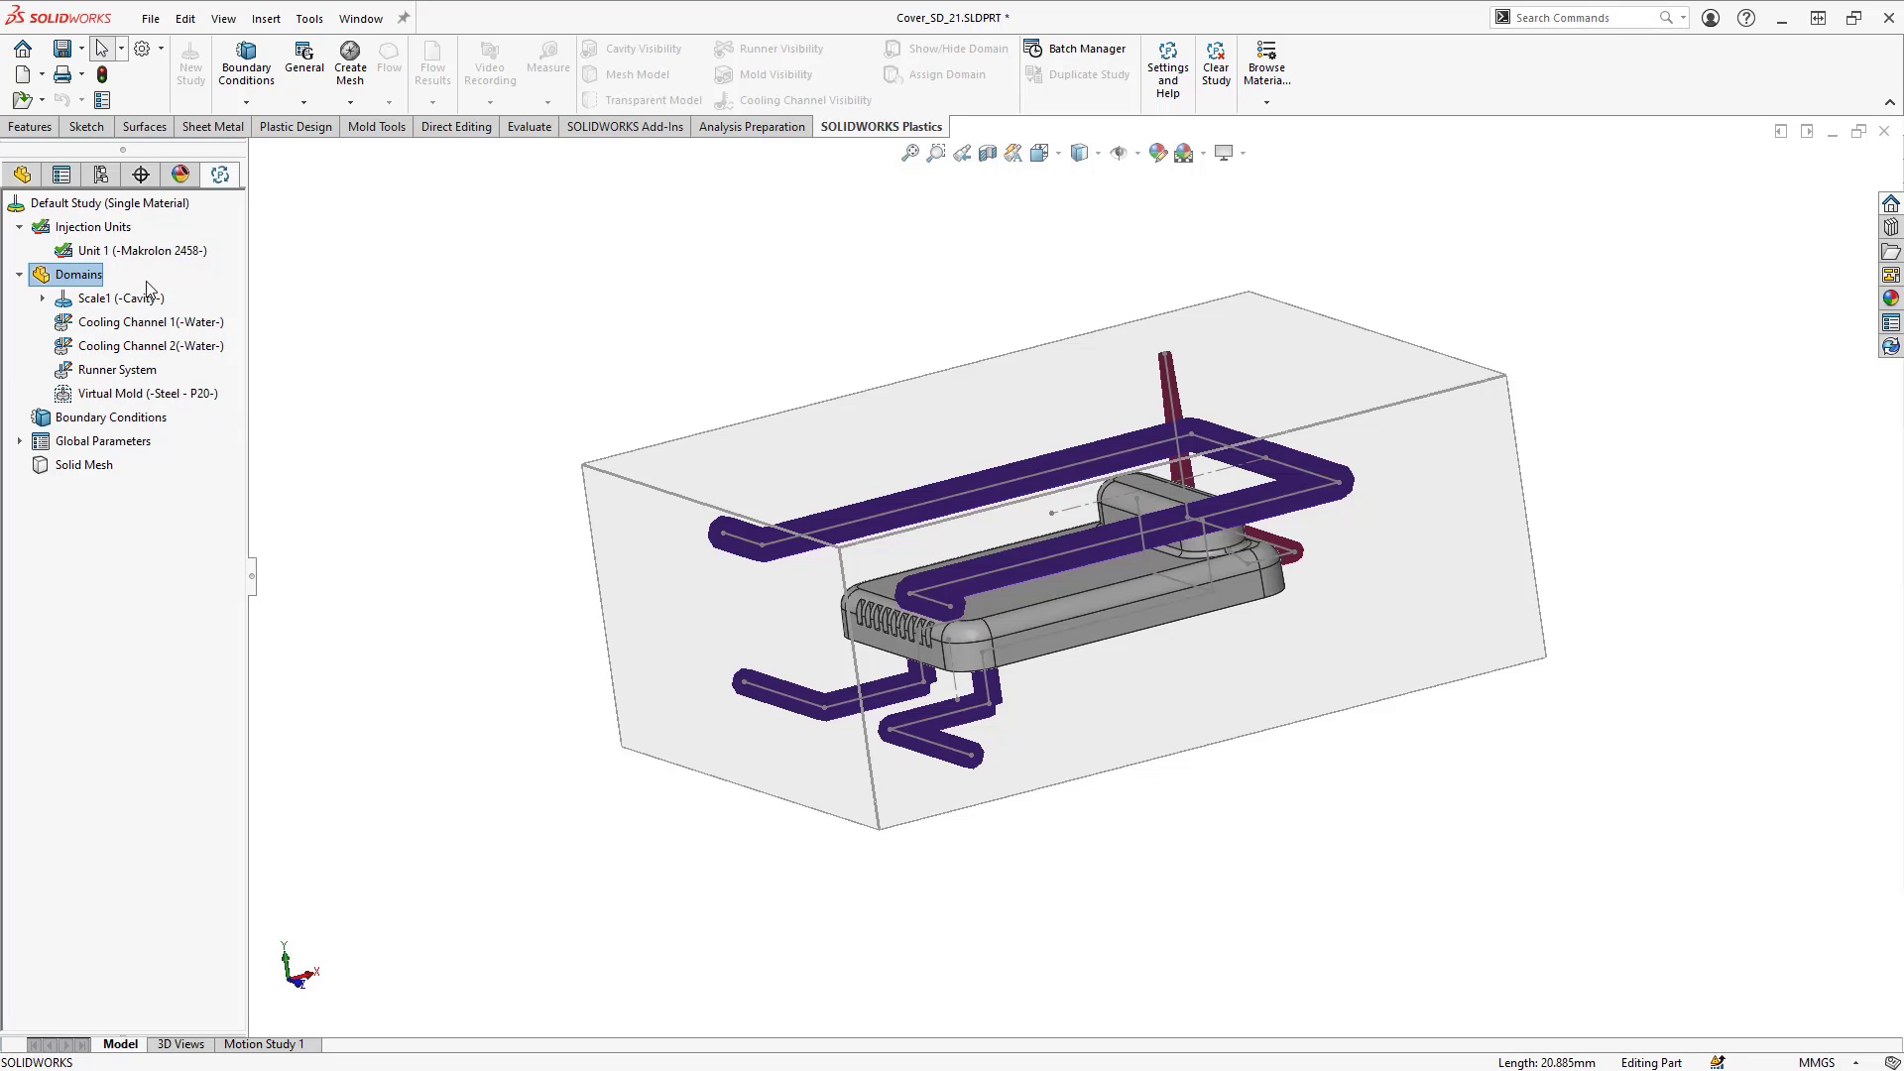
left_click(57, 422)
right_click(57, 421)
Step: Place Injection Location-1 at the sprue's top point (Point4@Sketch19) with 4 mm diameter
left_click(99, 431)
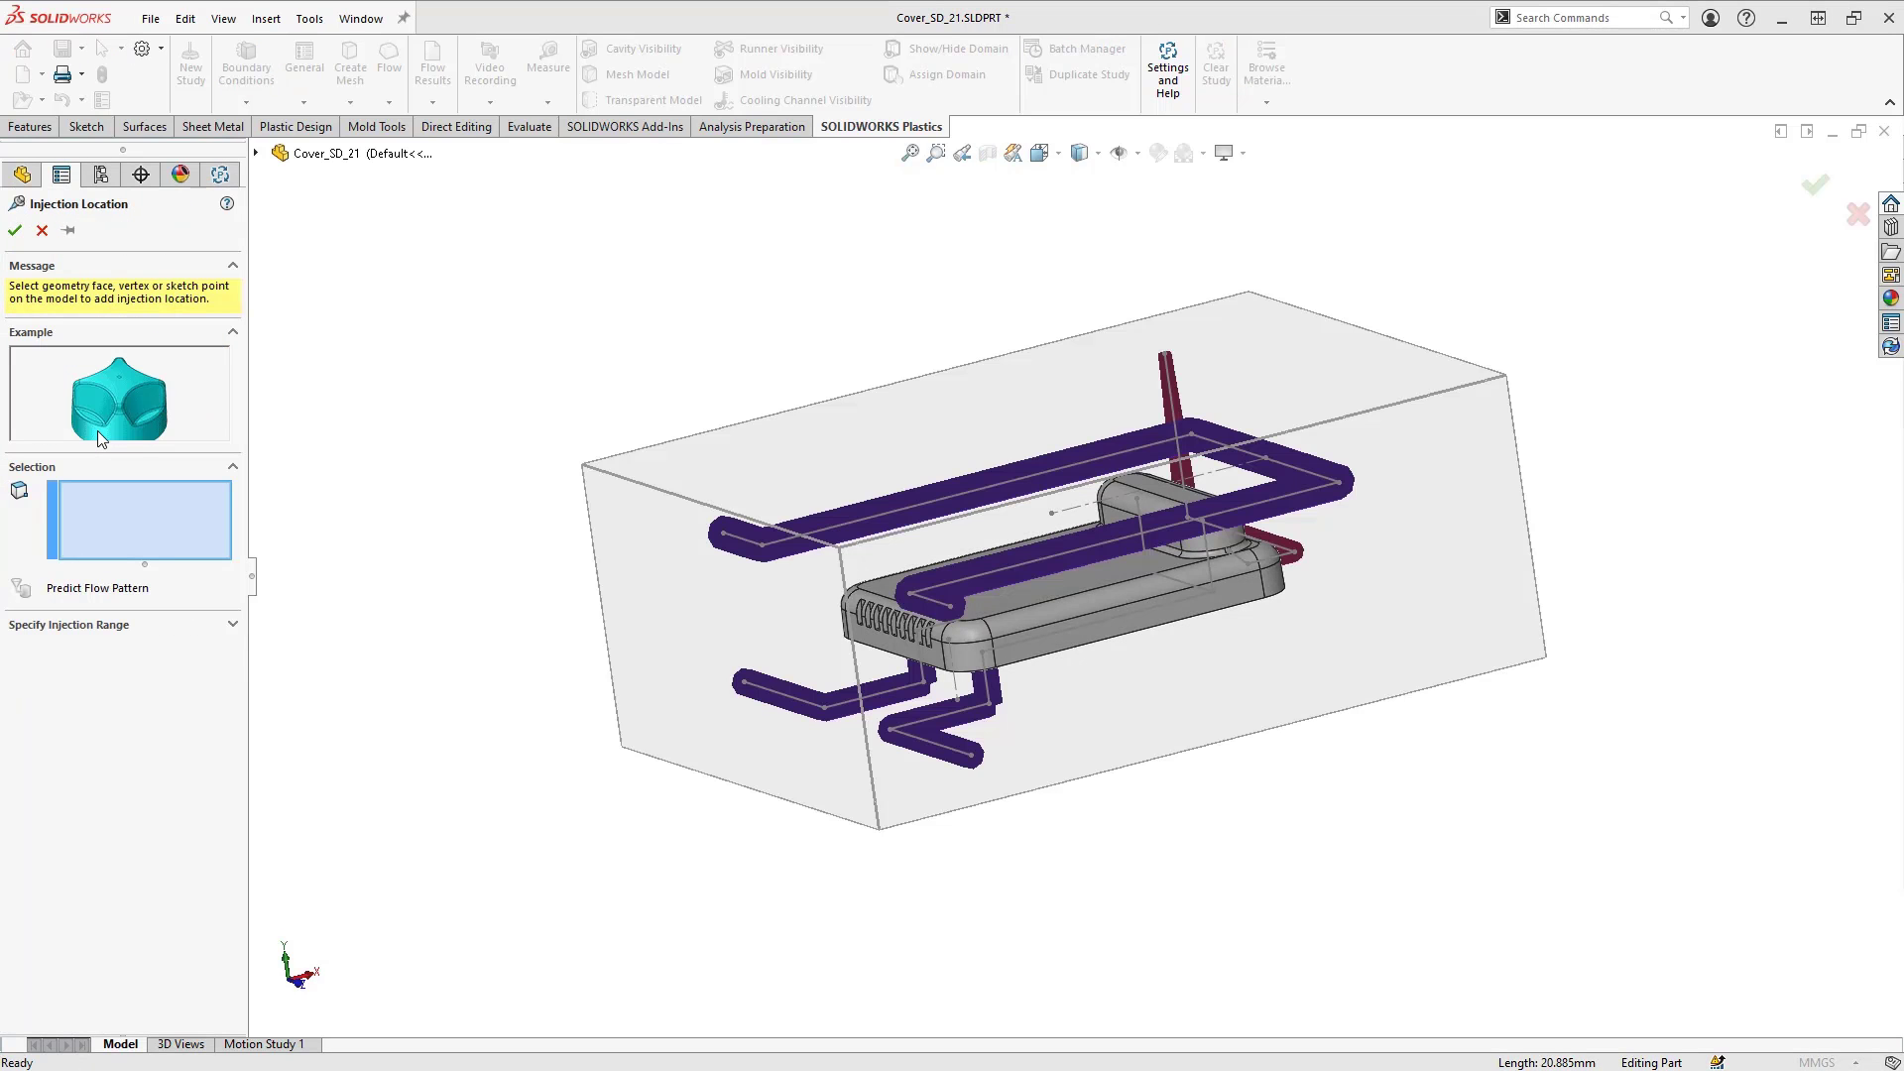
left_click(1165, 353)
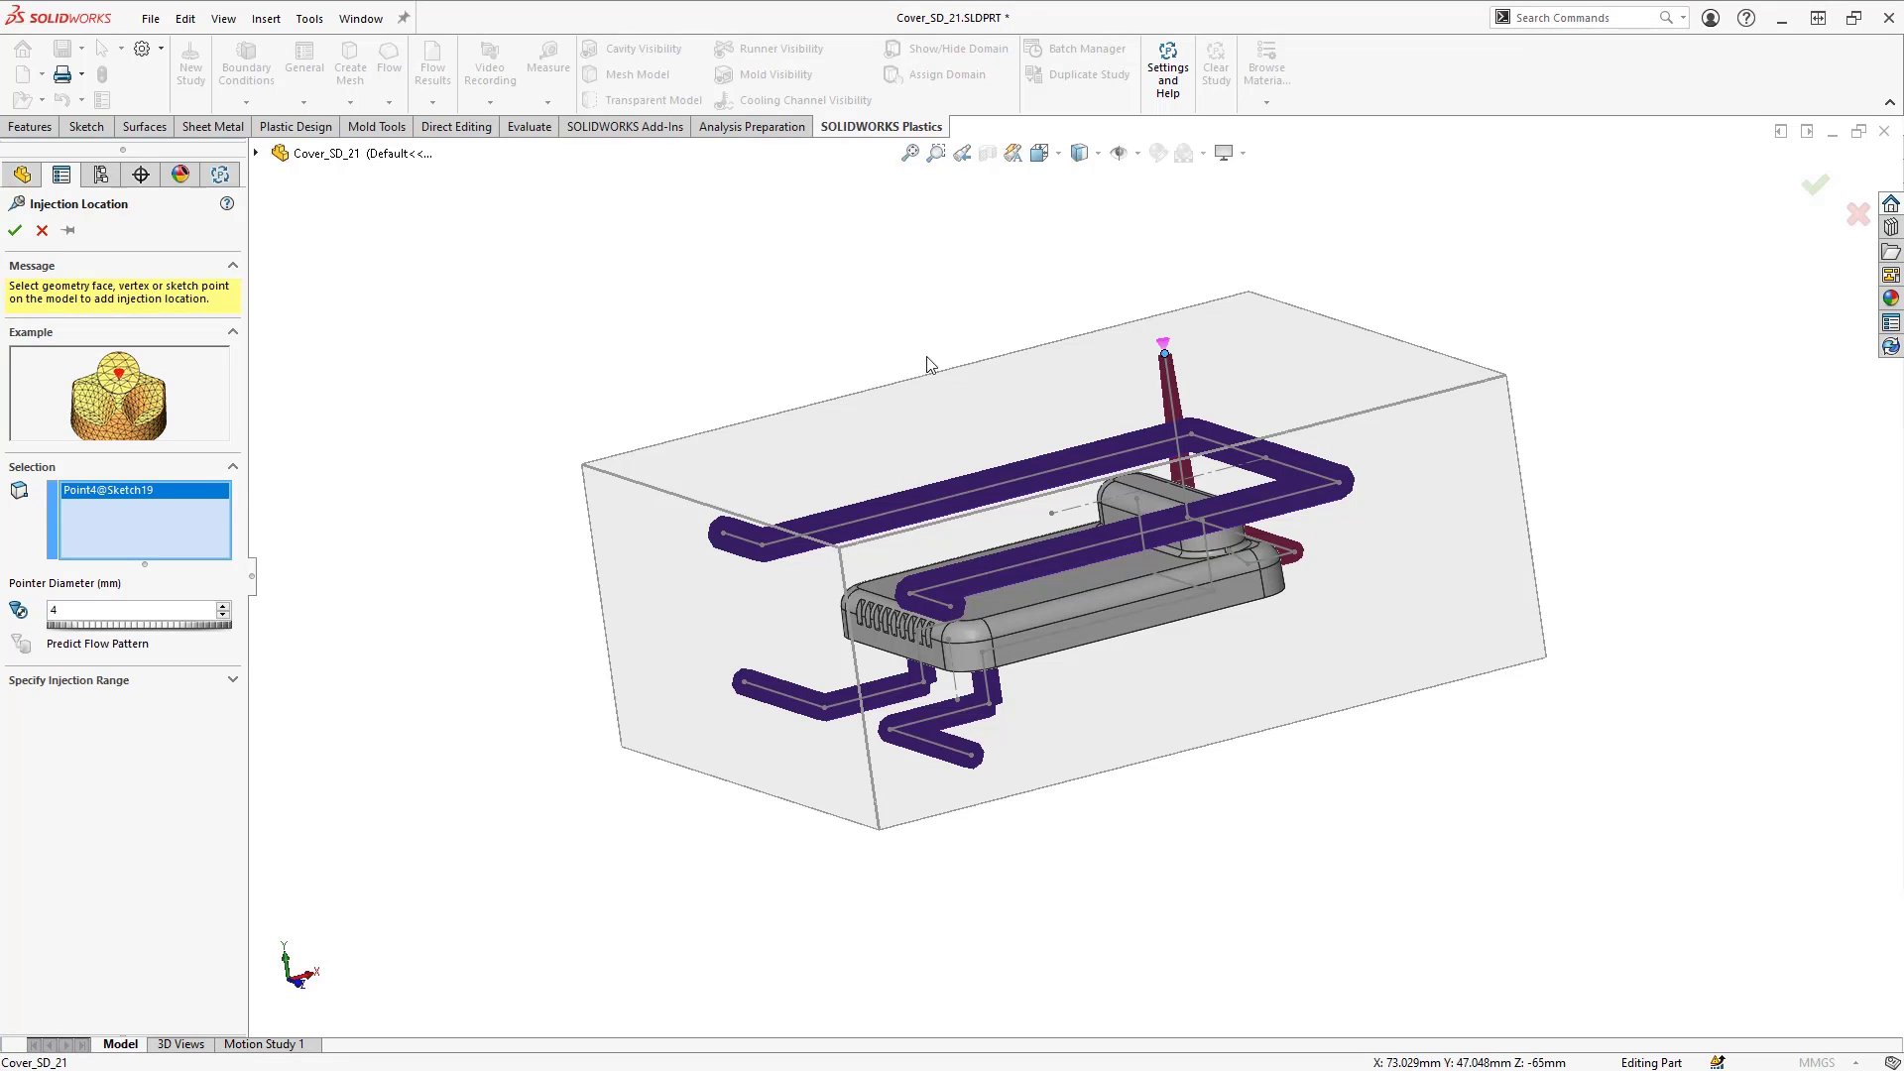
left_click(15, 232)
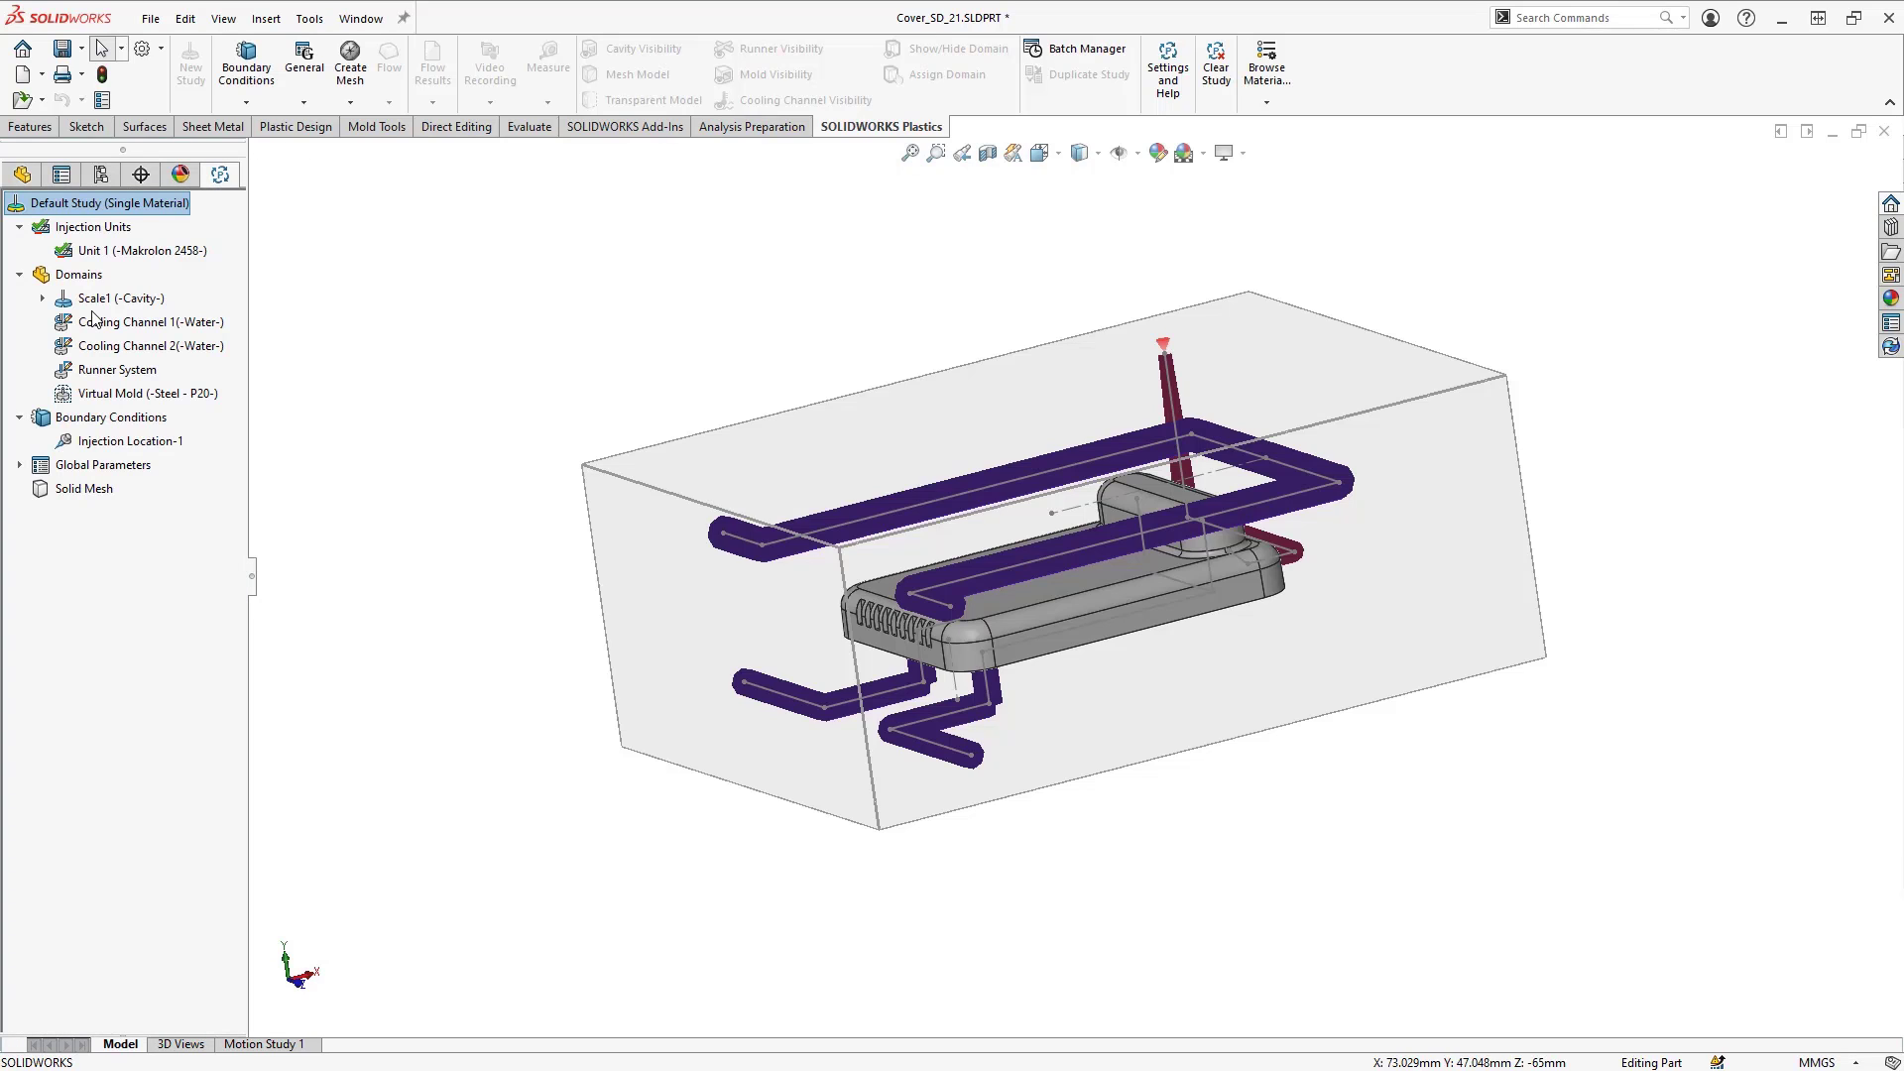
Step: Add Coolant Input-1 with the inlet and outlet at the lower cooling channel's ends
right_click(84, 419)
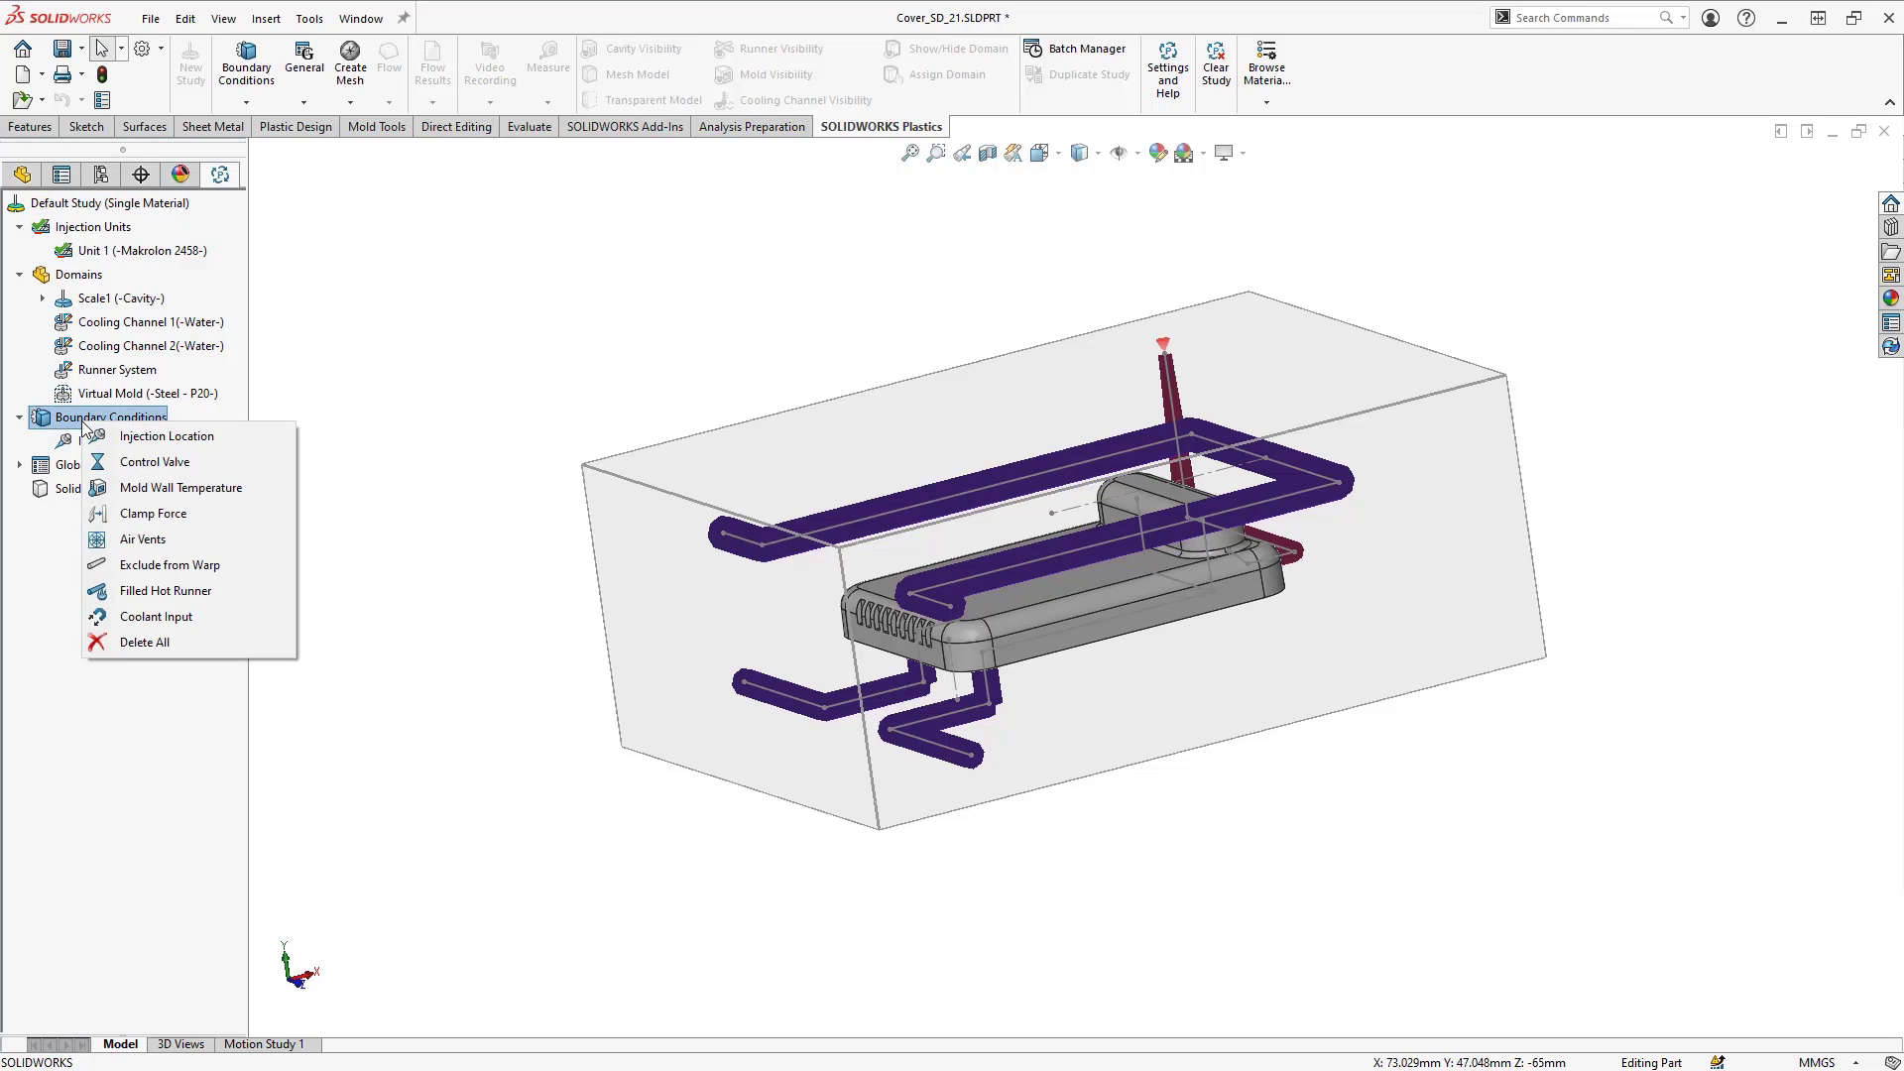
left_click(137, 619)
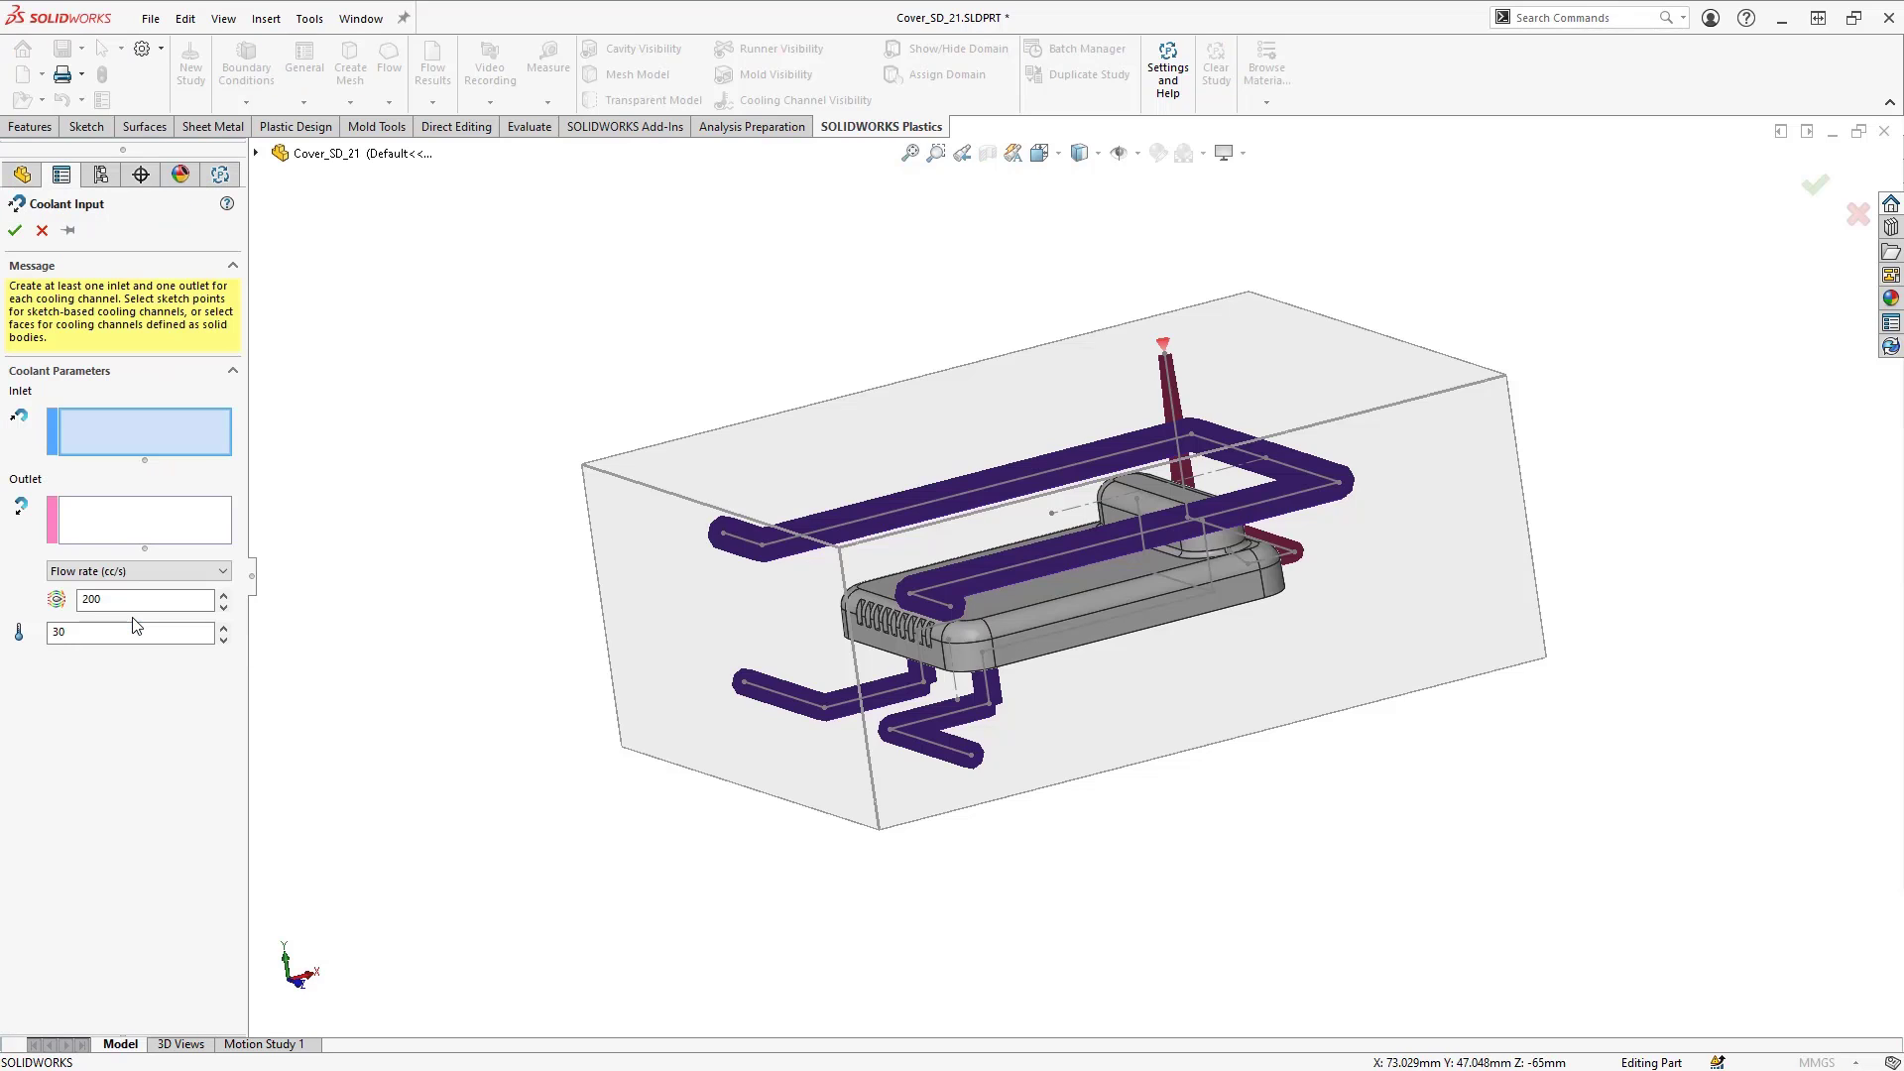
left_click(68, 230)
left_click(972, 758)
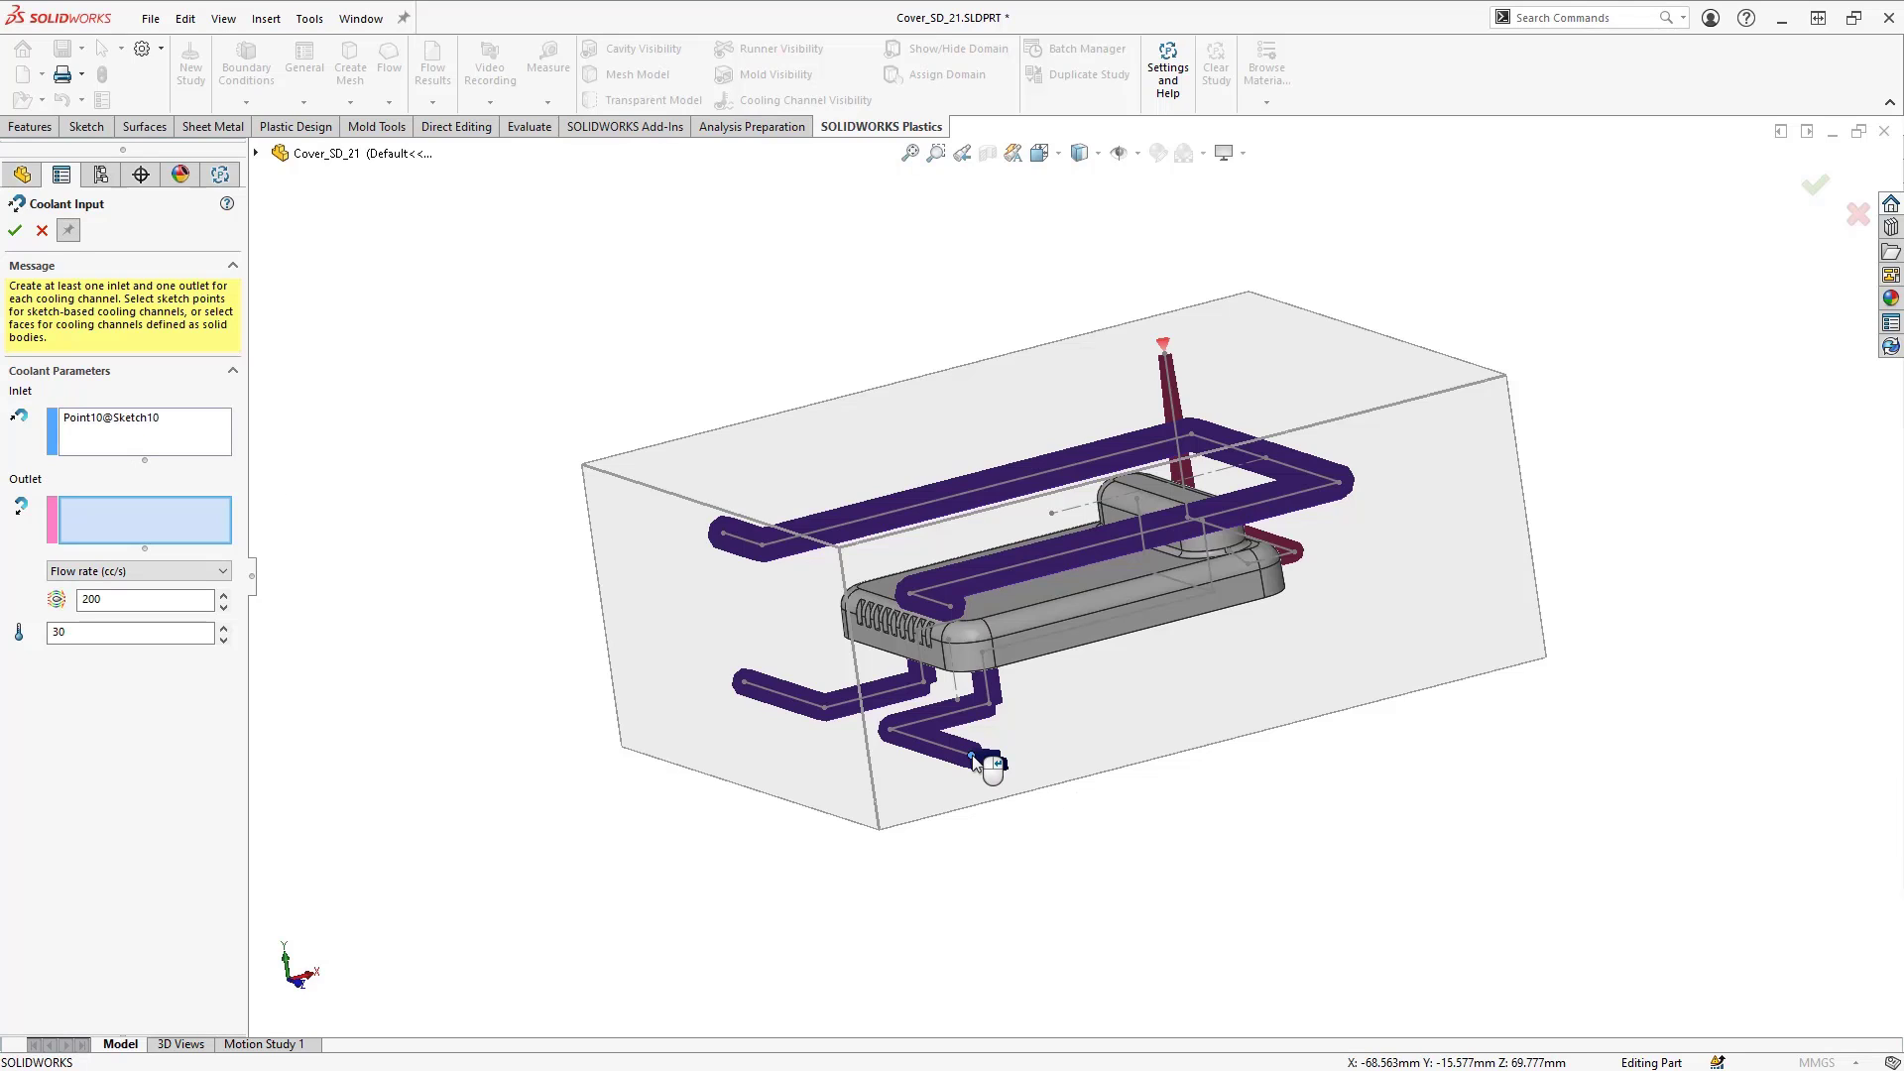
left_click(745, 684)
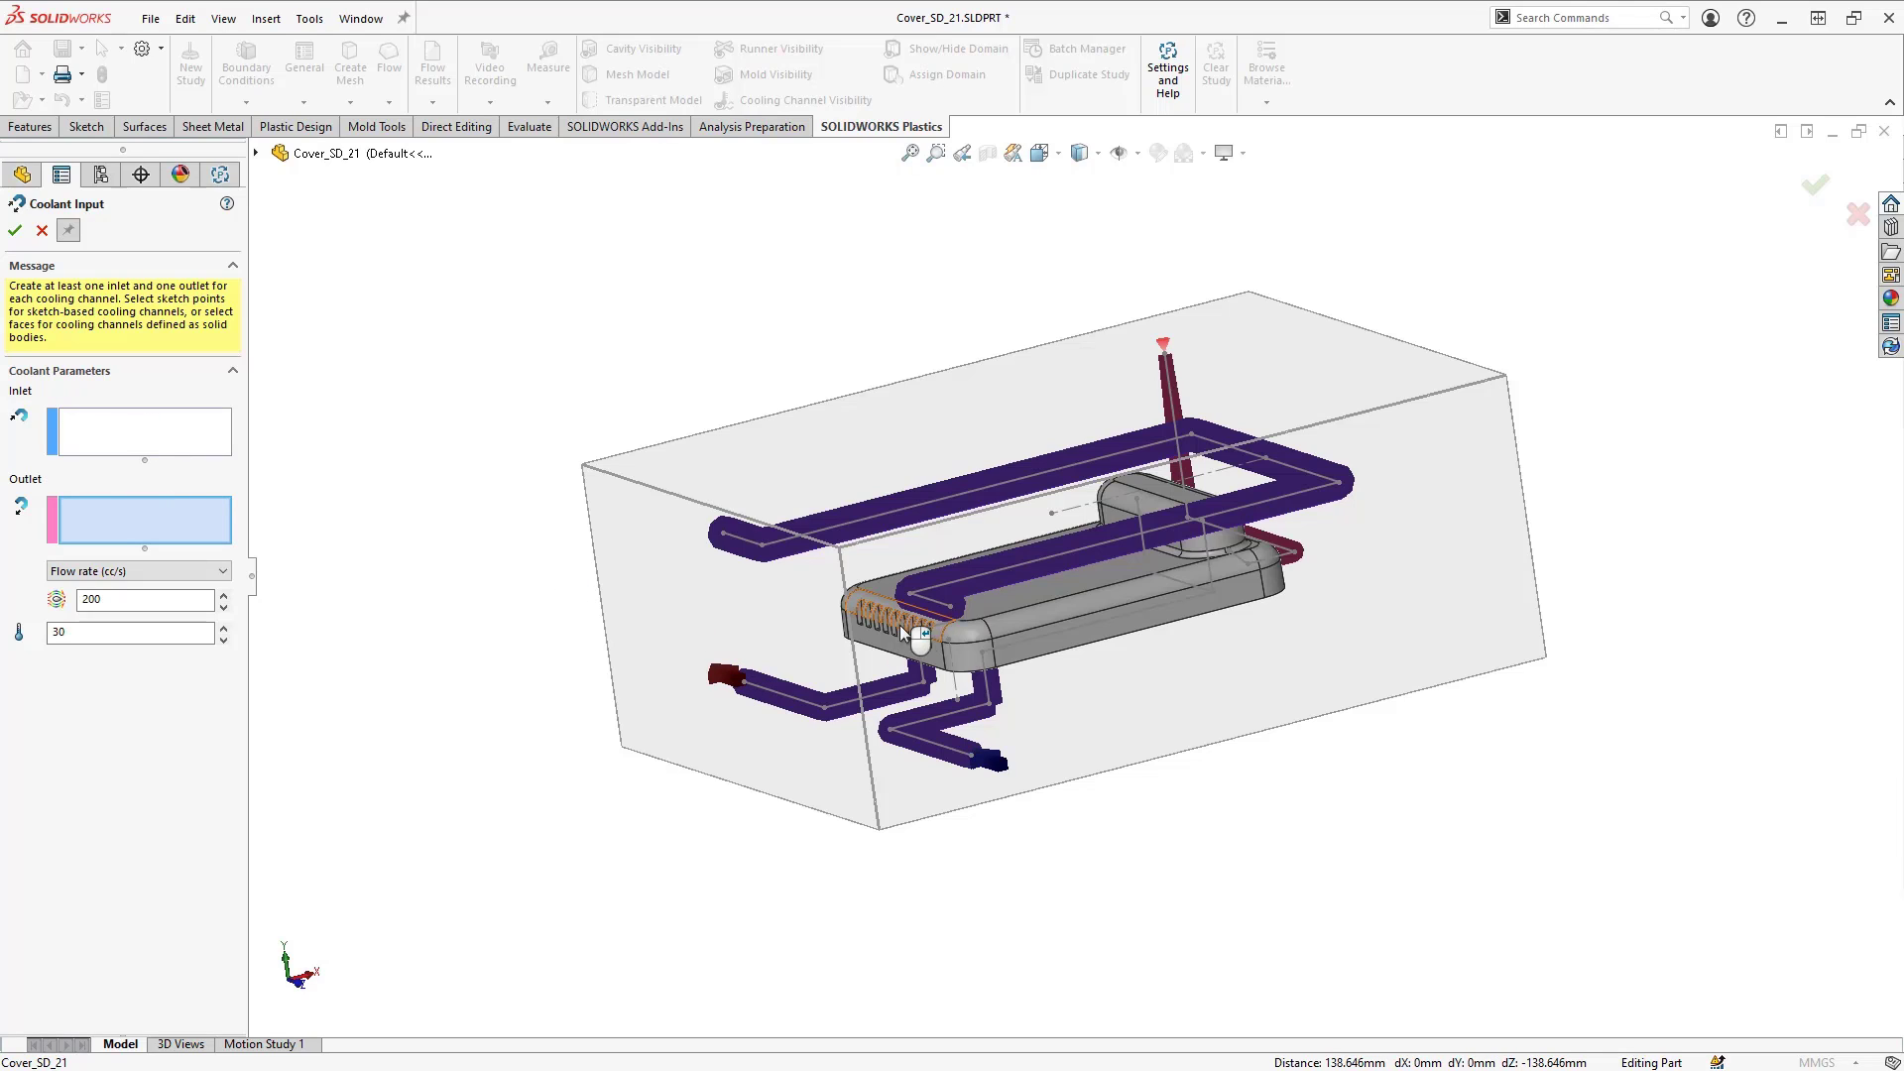
Step: Add Coolant Input-2 on the upper channel's ends at 200 cc/s and 30 °C
left_click(952, 606)
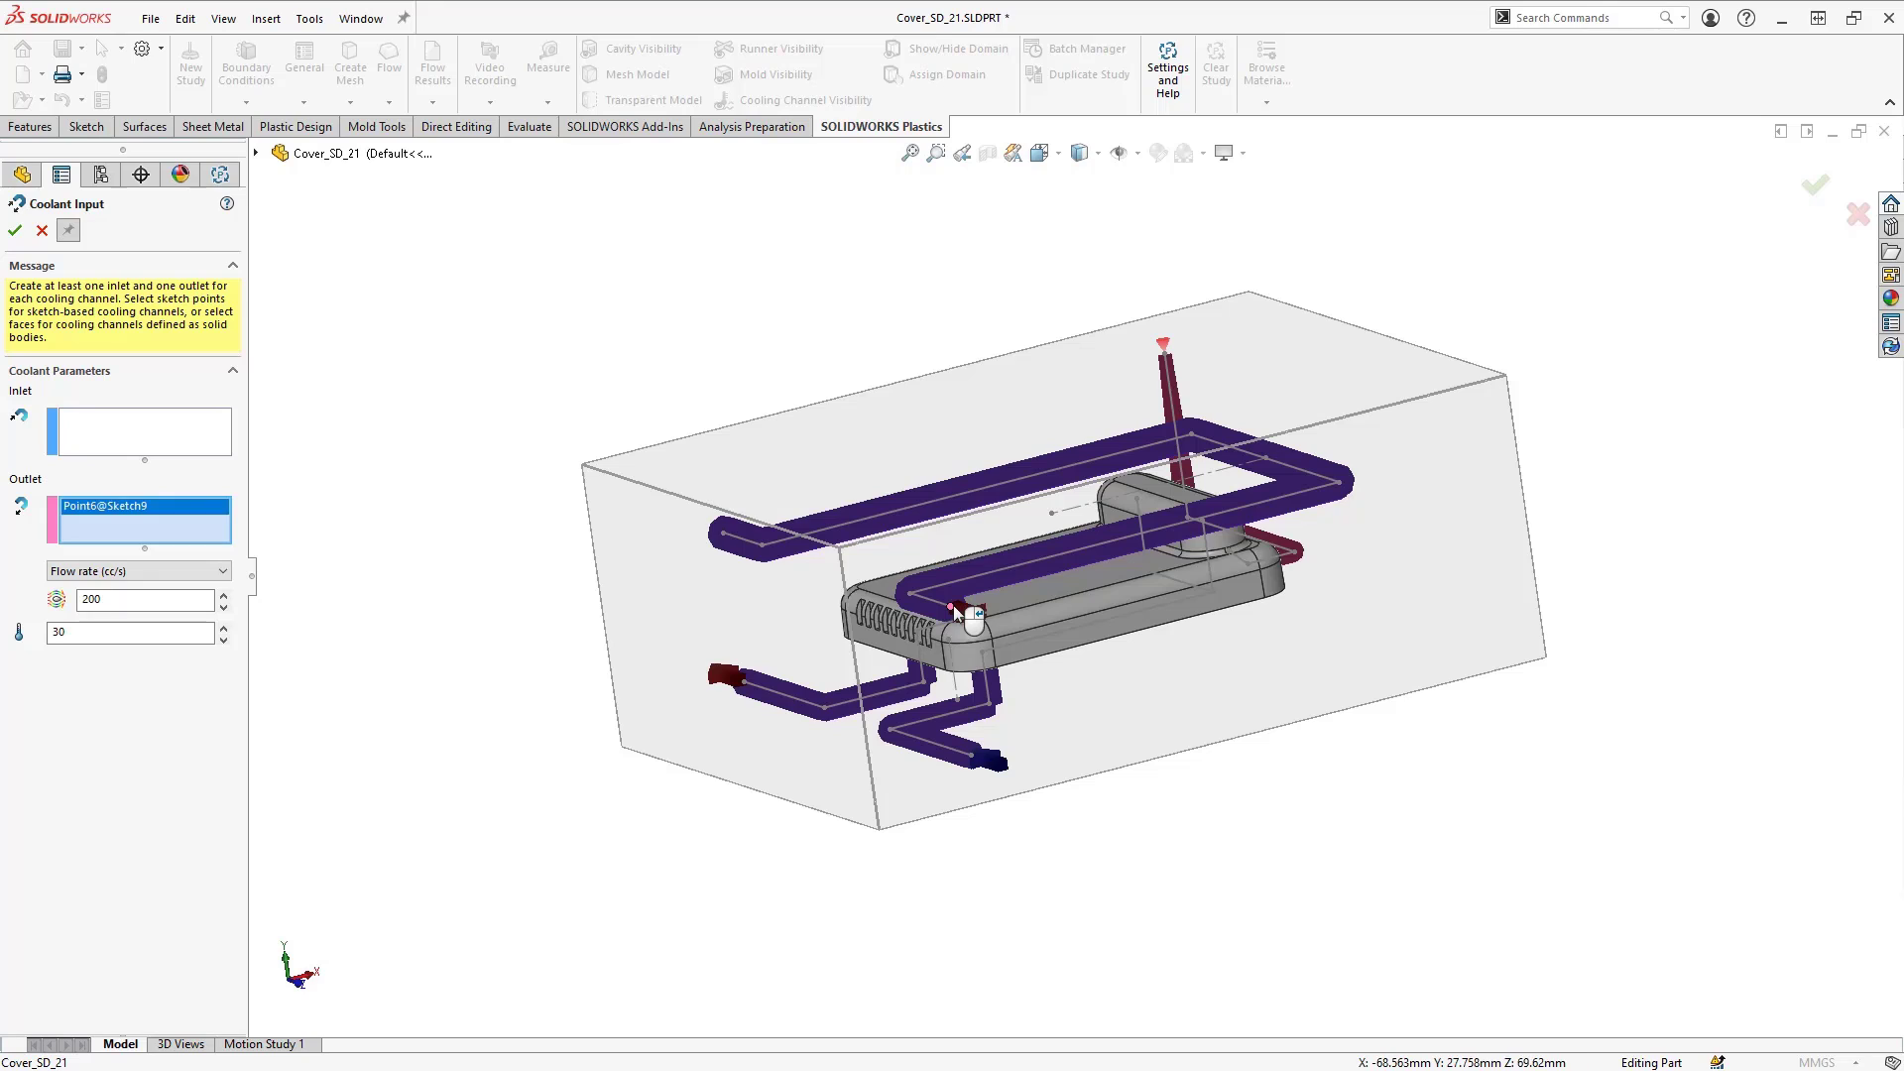
left_click(721, 533)
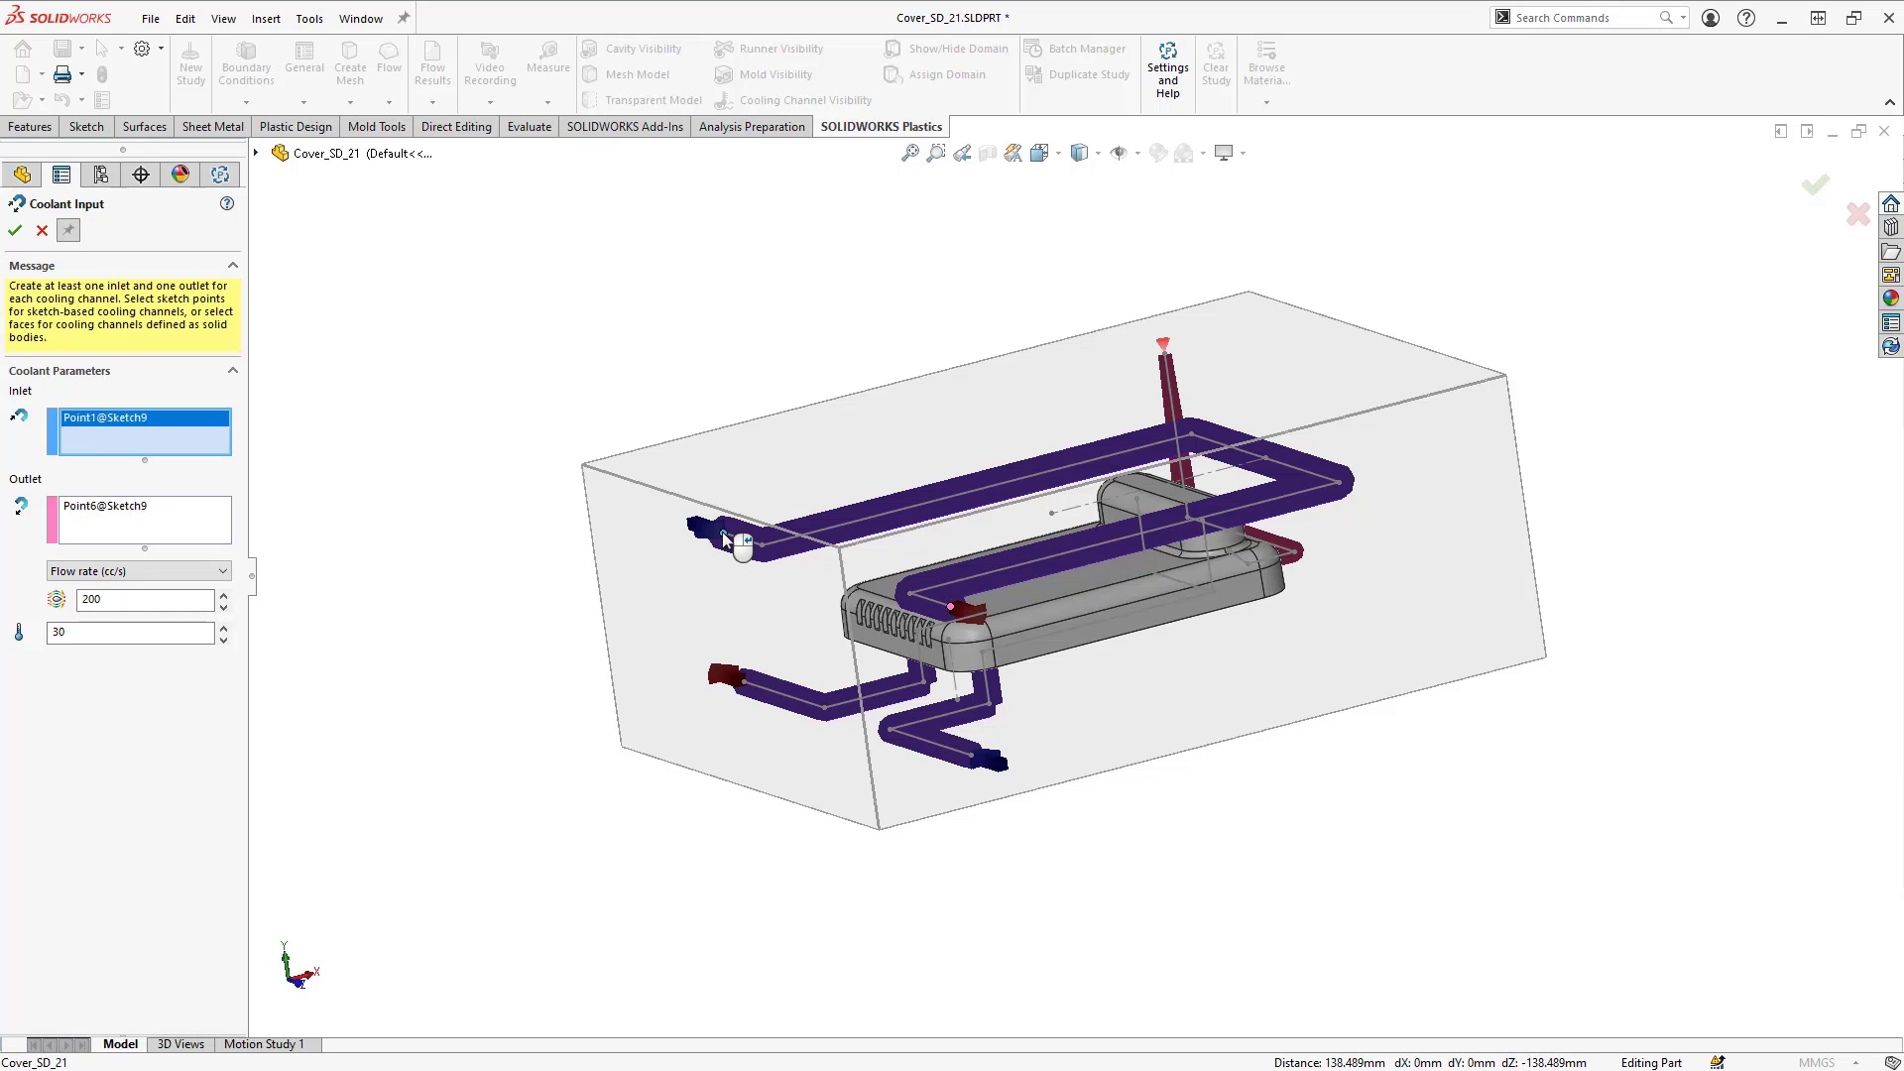
left_click(69, 231)
left_click(16, 231)
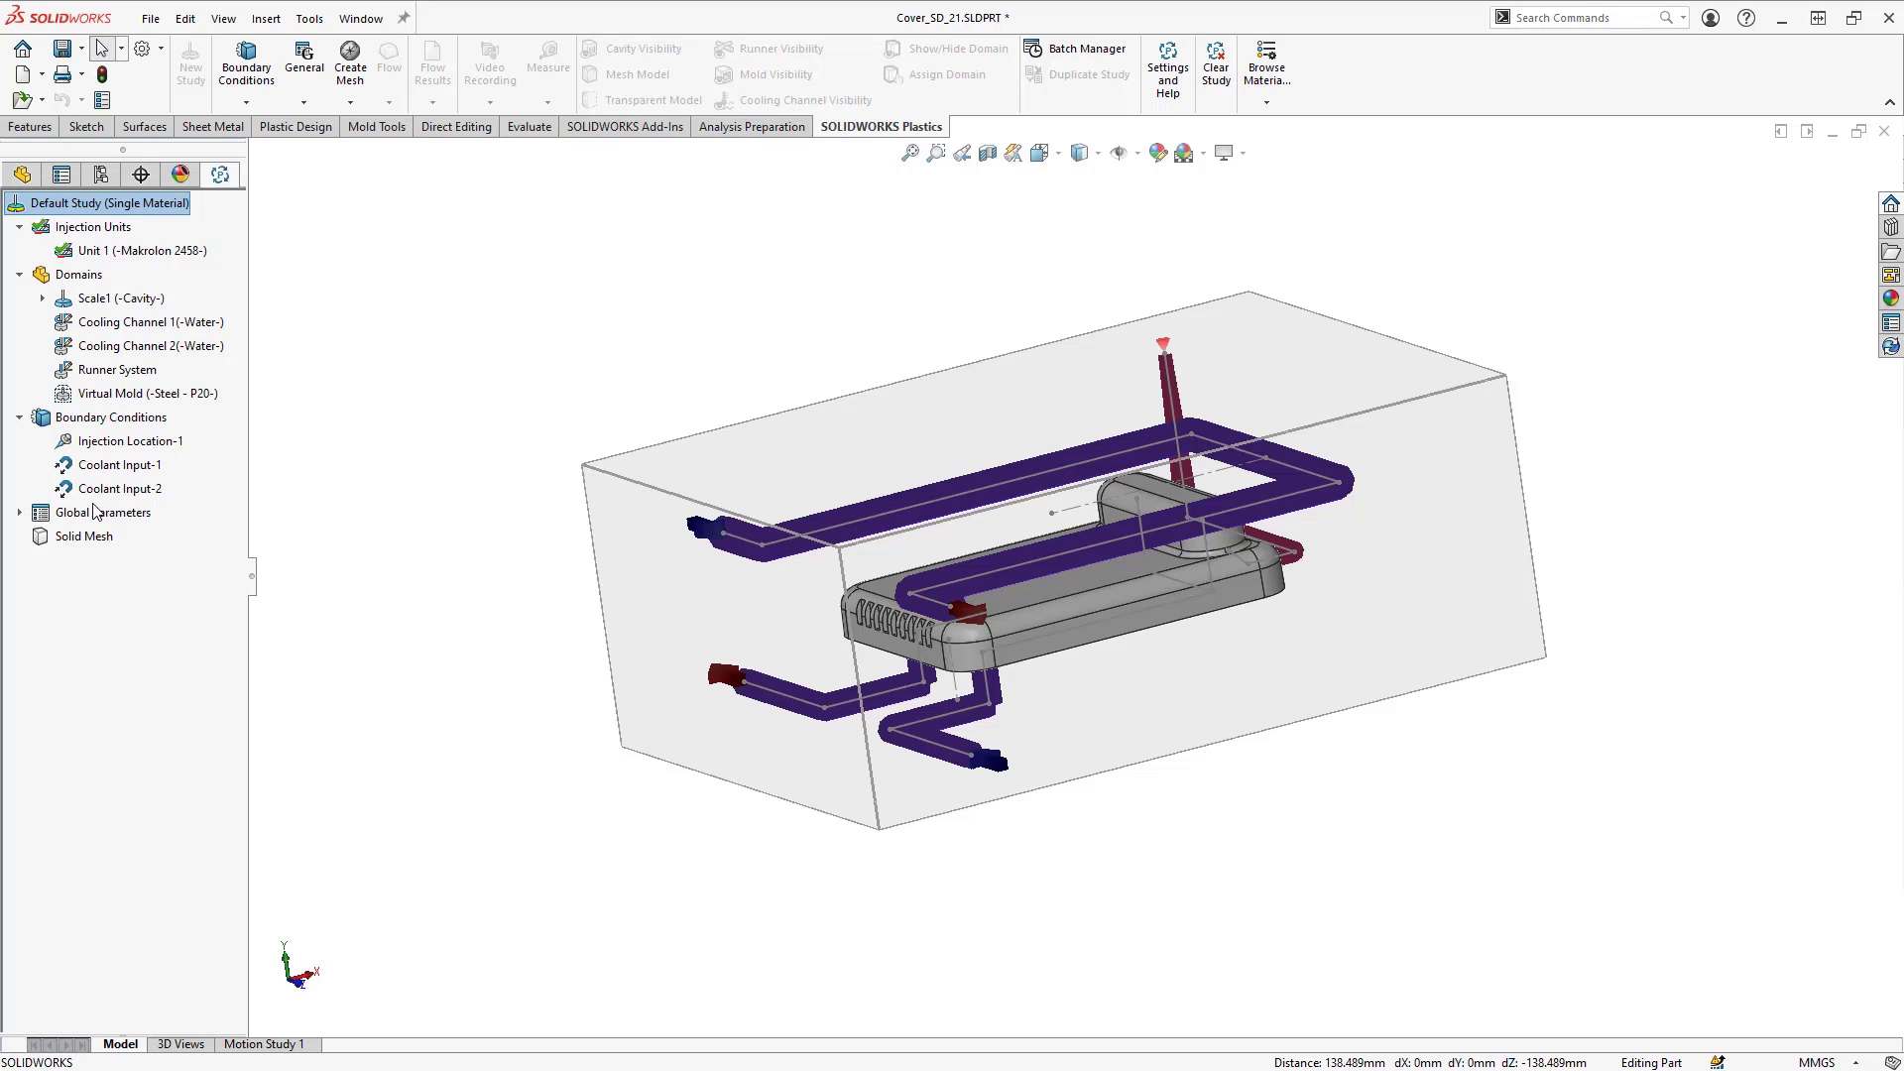
Step: Set the General global parameter Clamp Force Limit to 2
left_click(20, 512)
left_click(91, 541)
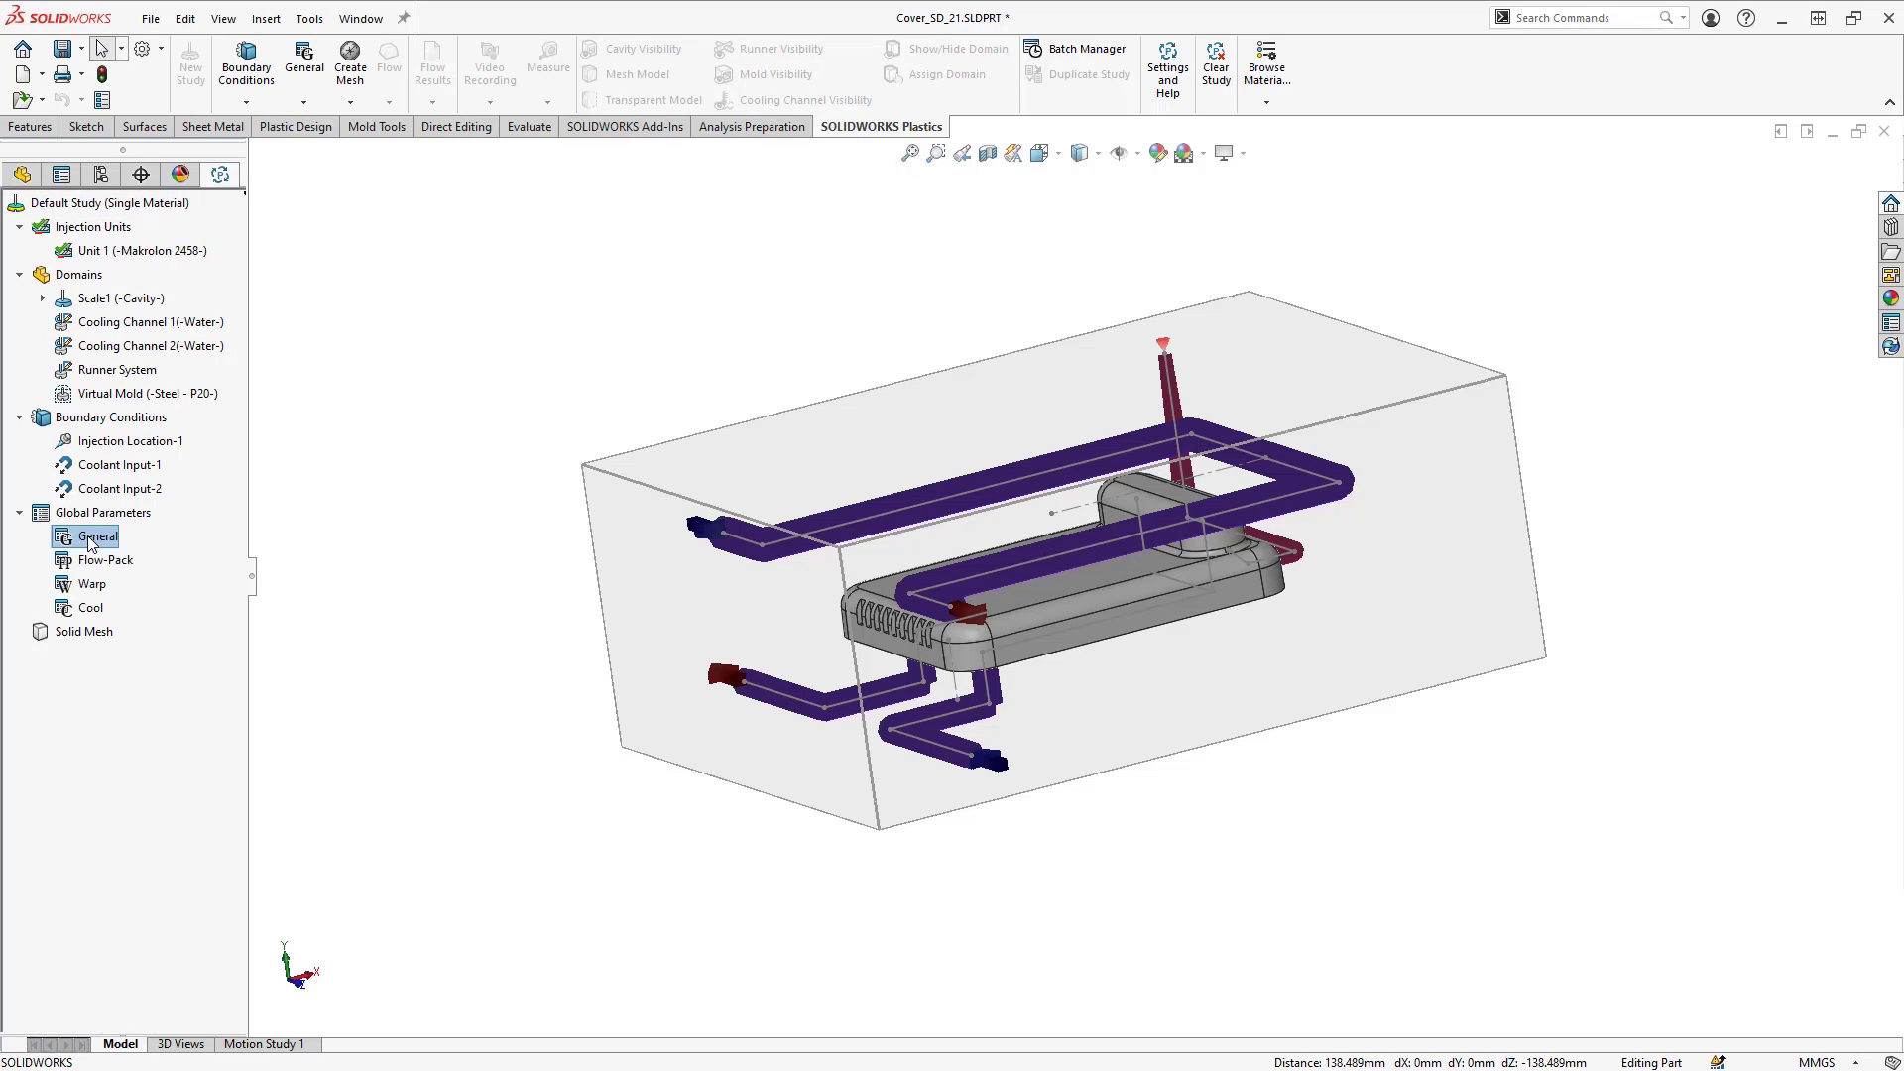
right_click(91, 541)
left_click(123, 556)
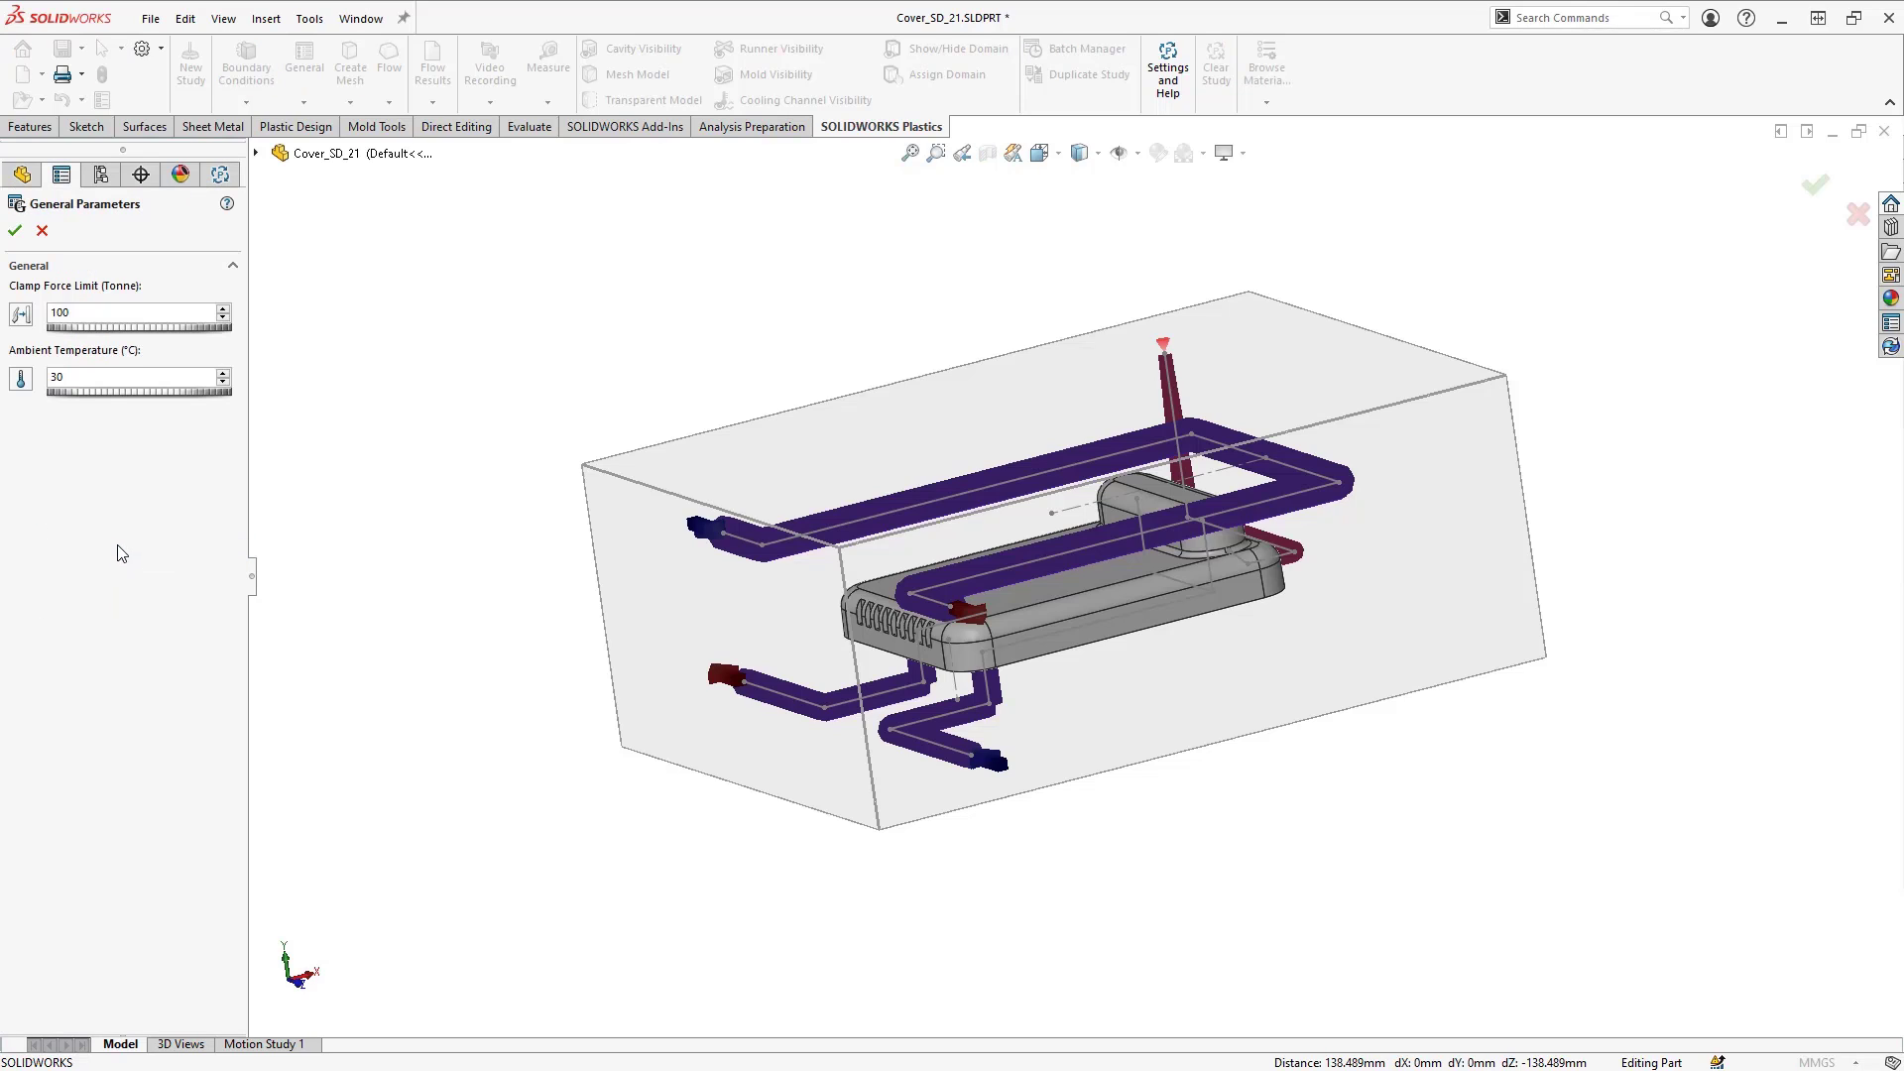
double_click(96, 312)
type("2")
left_click(15, 230)
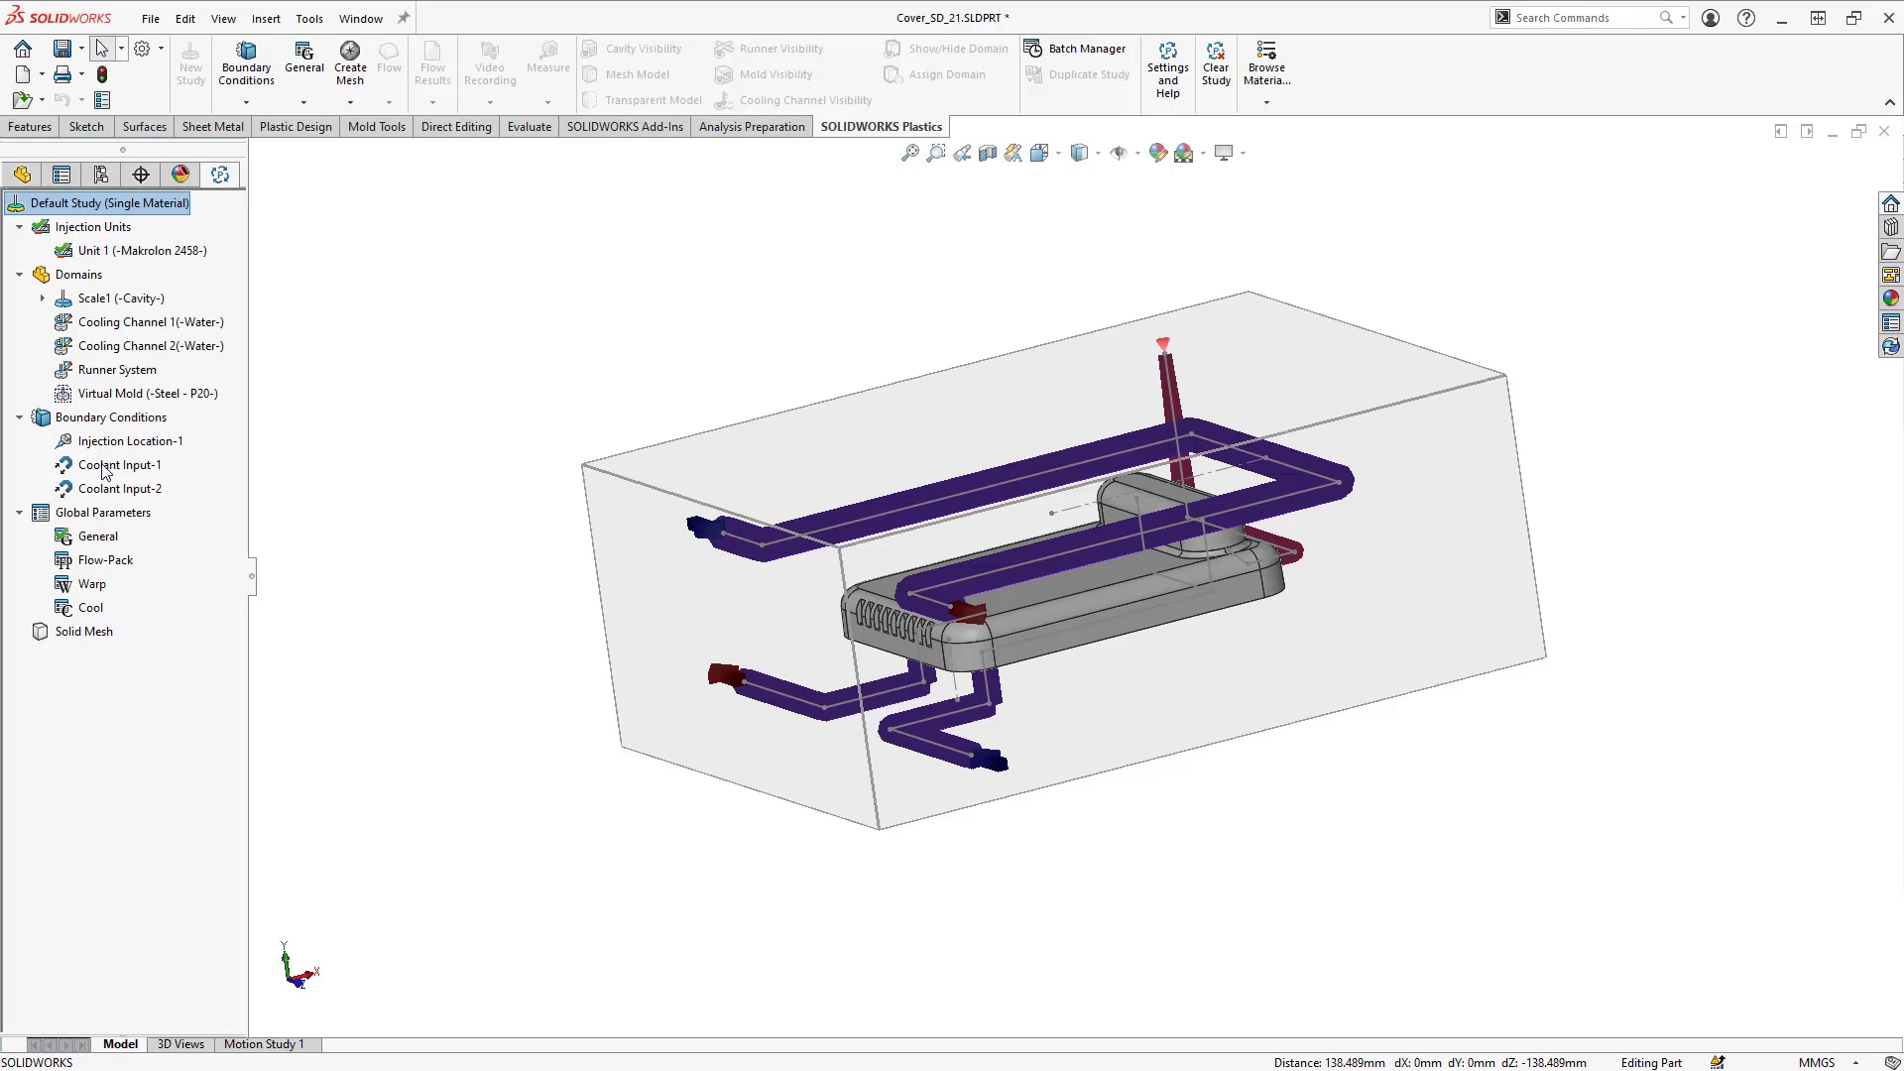
Step: Set the Flow-Pack fill gravity direction to +Z with venting analysis left off
left_click(103, 564)
right_click(103, 564)
left_click(127, 576)
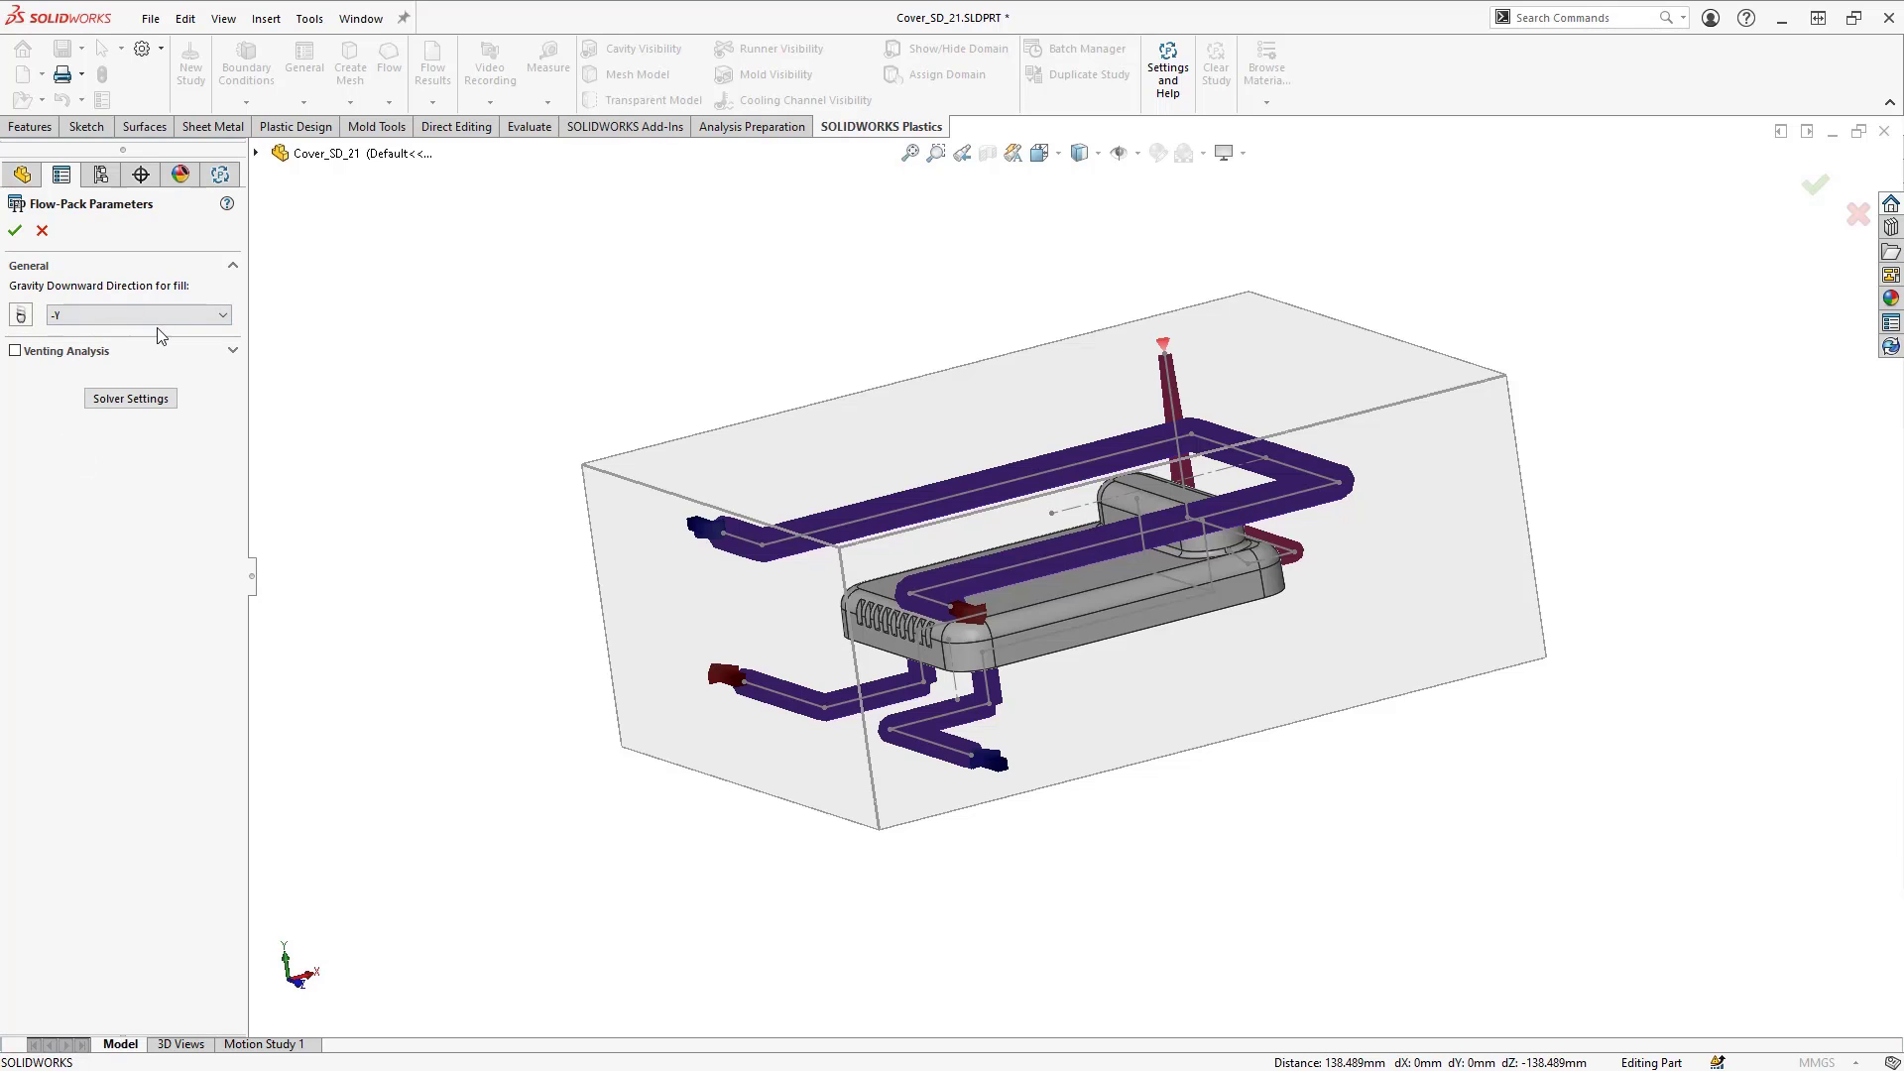
left_click(223, 318)
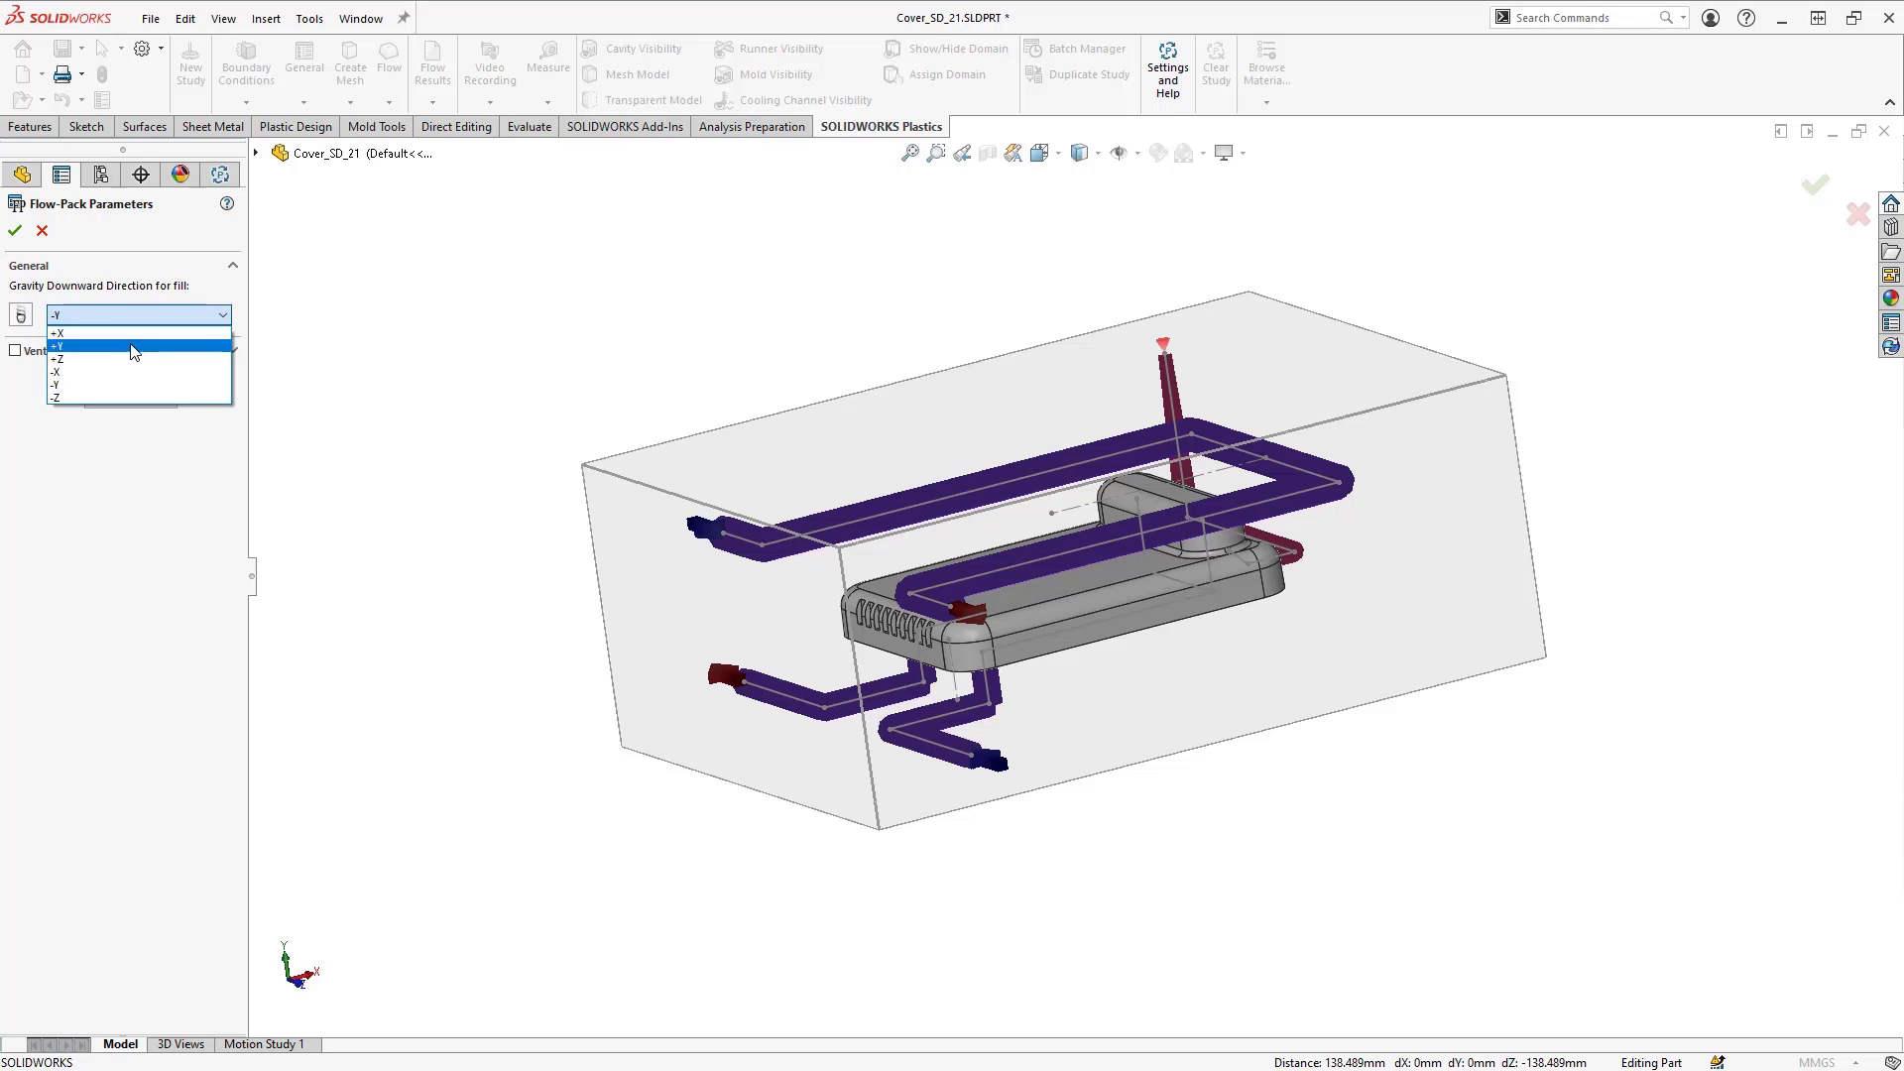
left_click(111, 361)
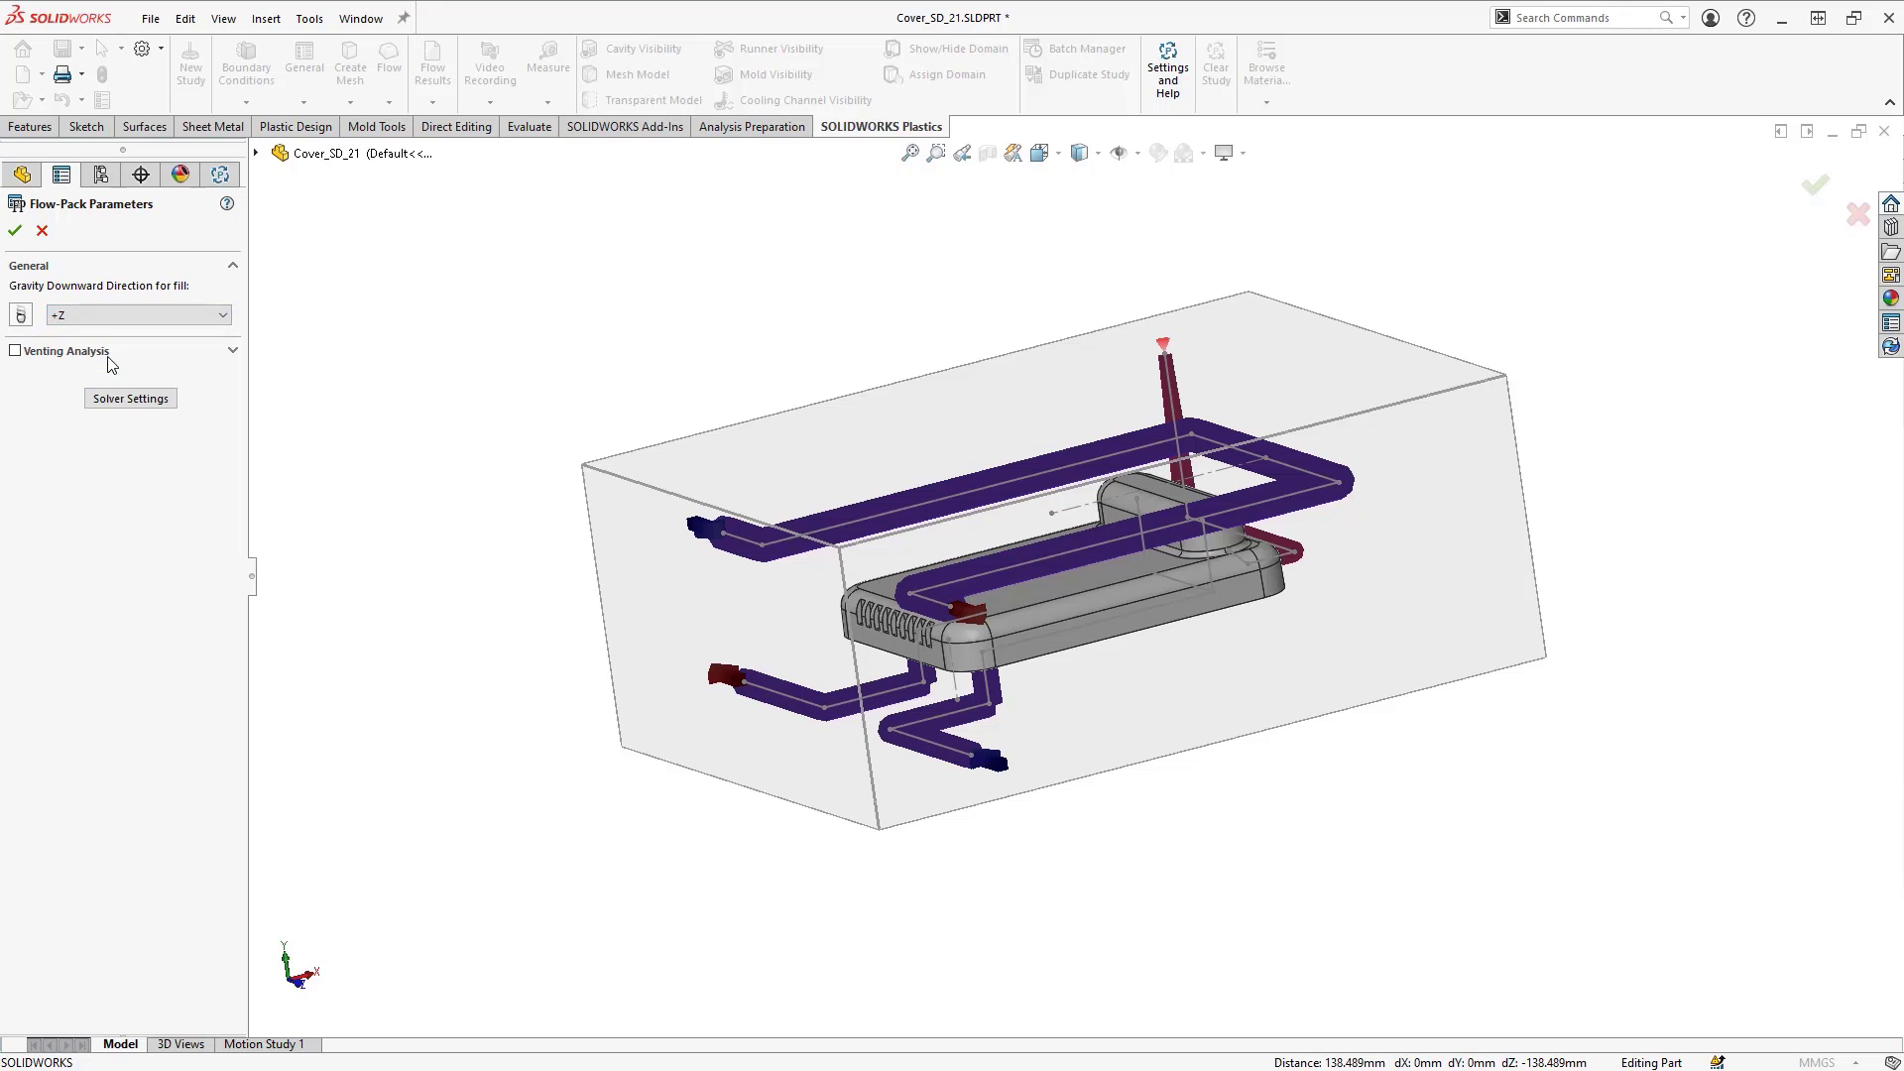
left_click(15, 352)
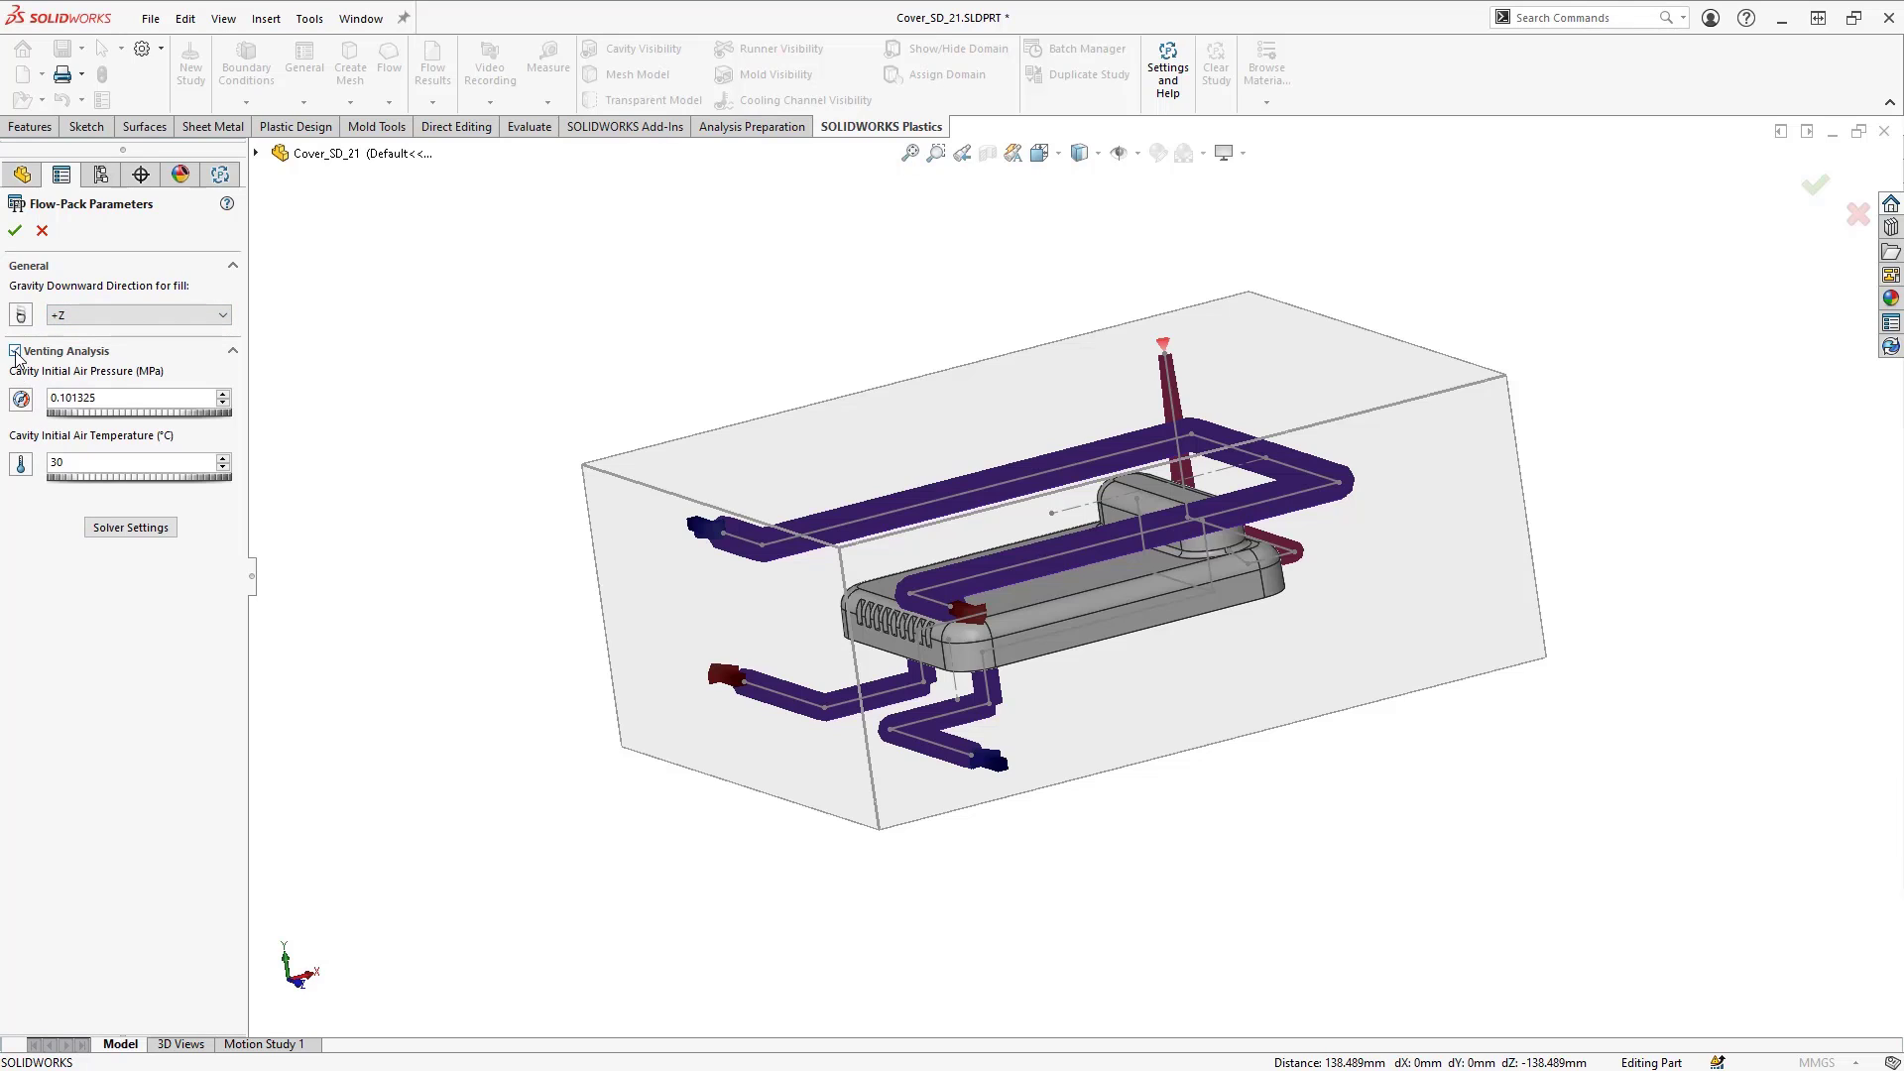
left_click(15, 352)
left_click(15, 230)
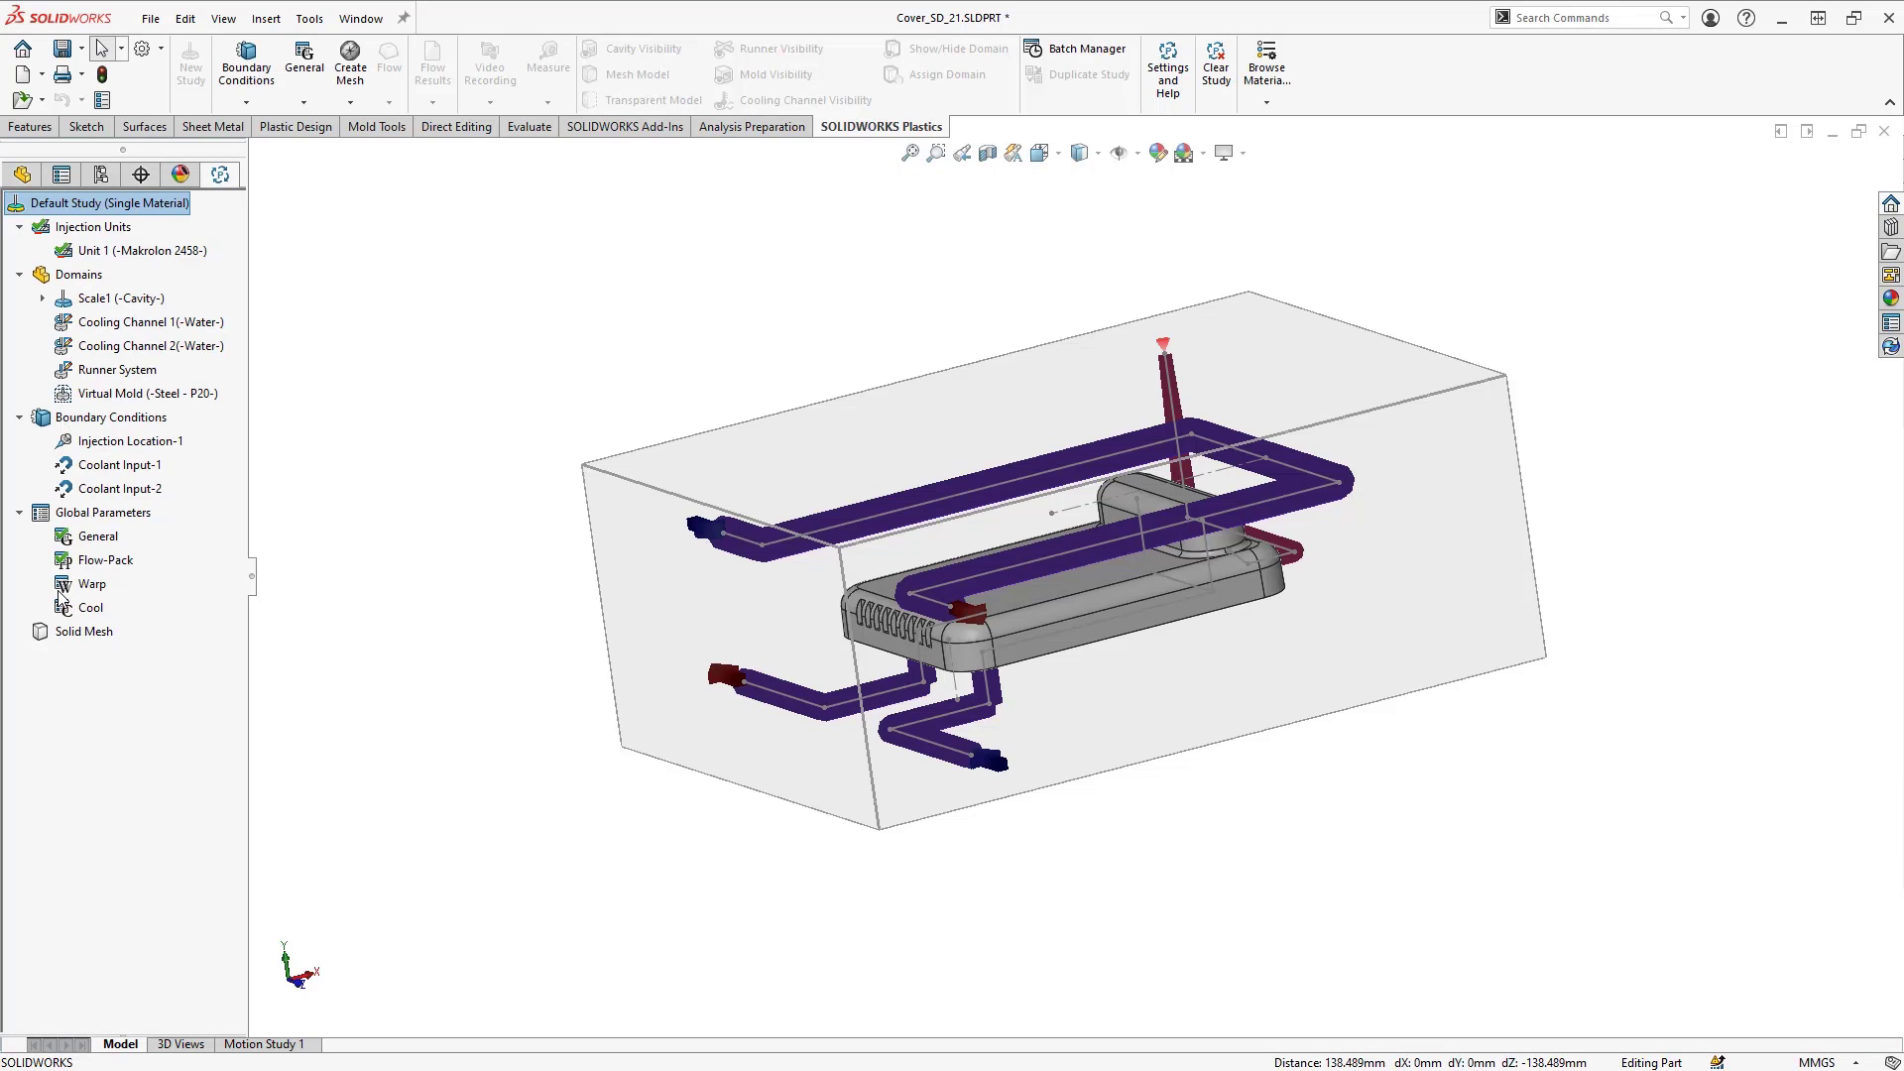
Step: Accept the Warp global parameters unchanged
left_click(65, 593)
right_click(68, 593)
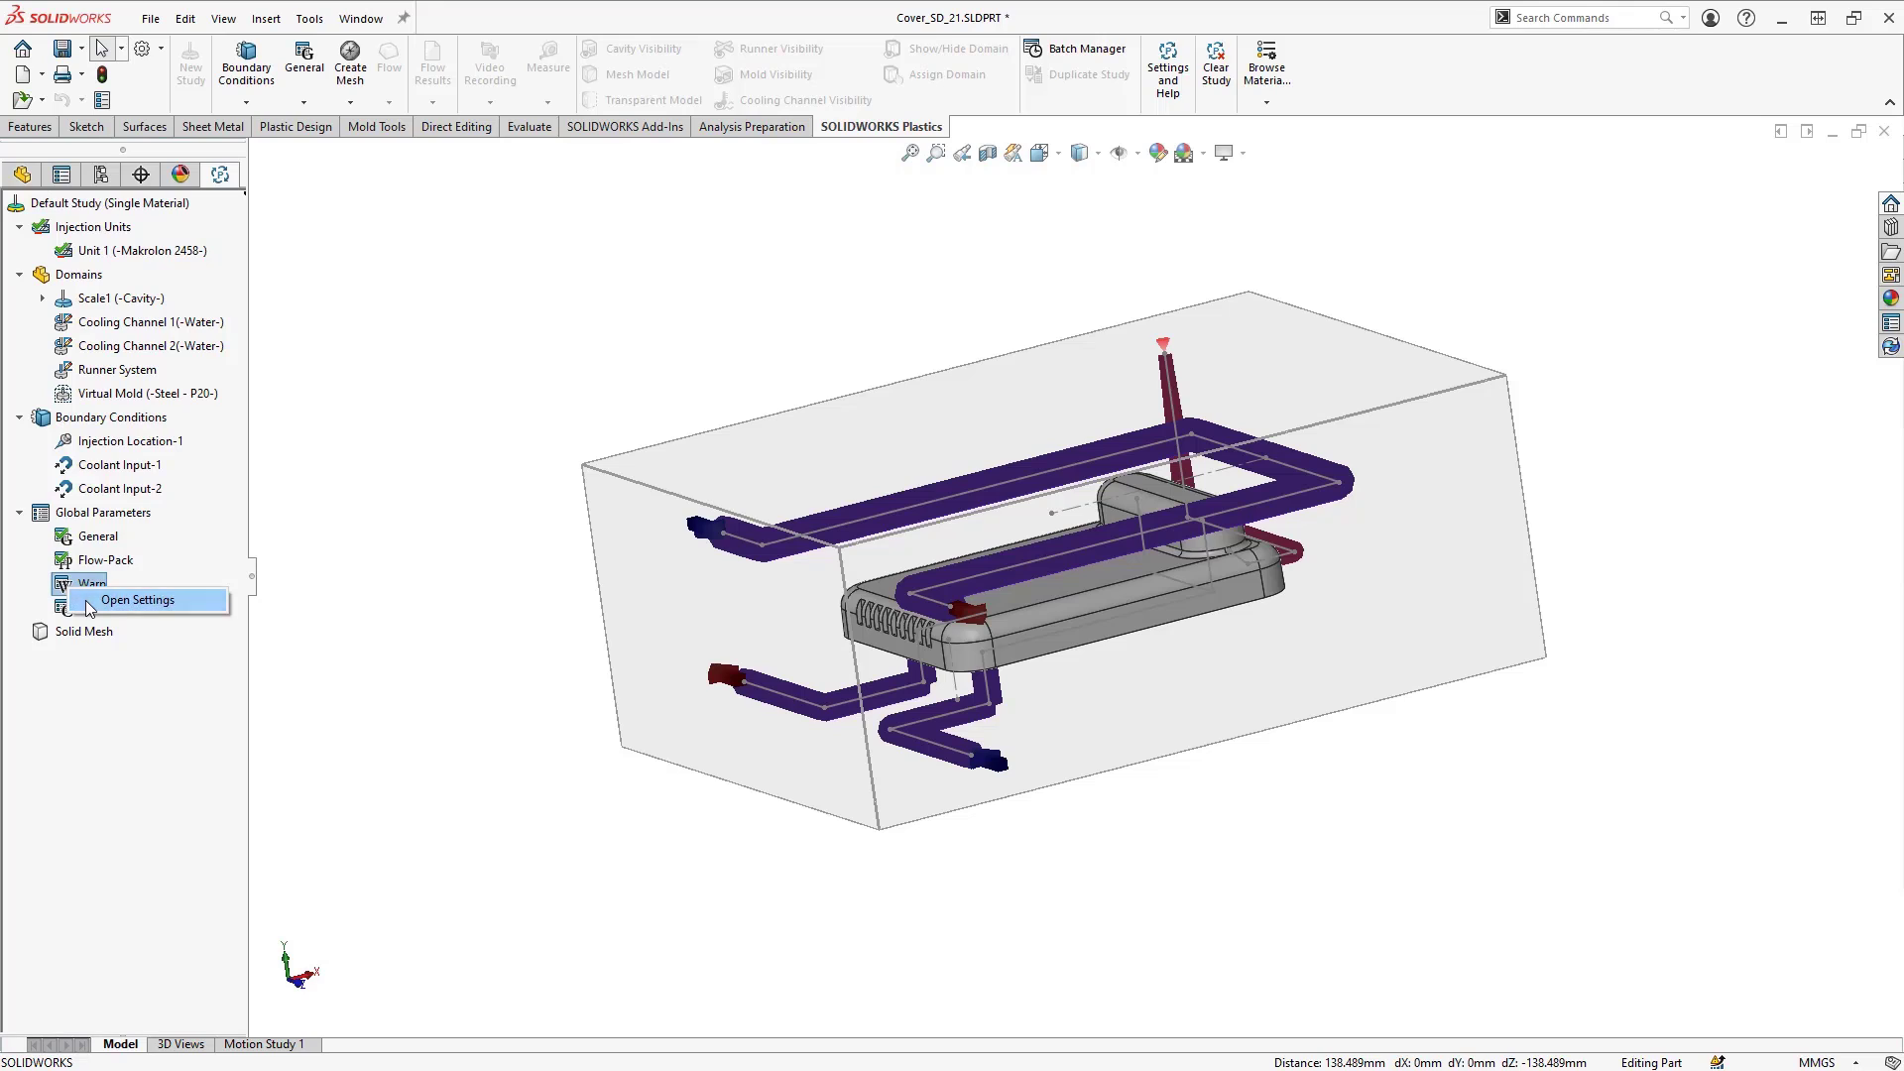
left_click(110, 606)
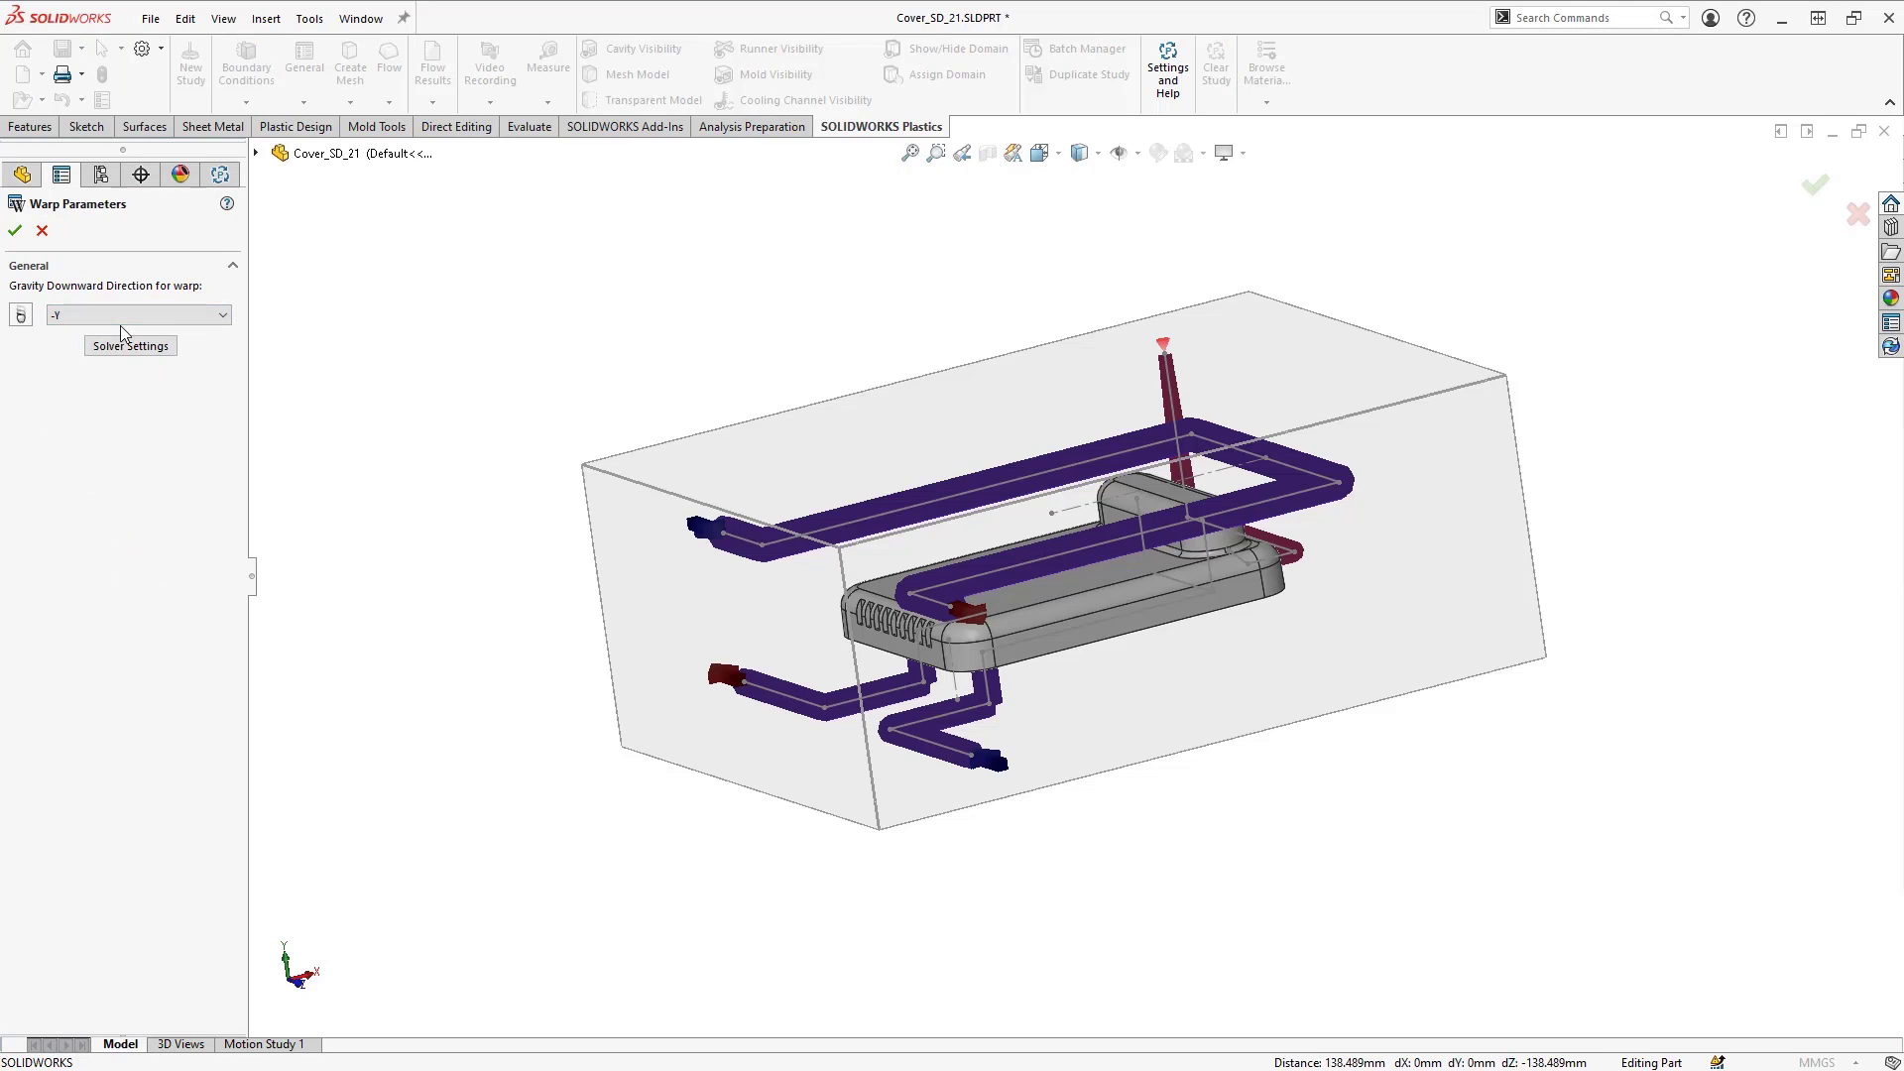
left_click(15, 229)
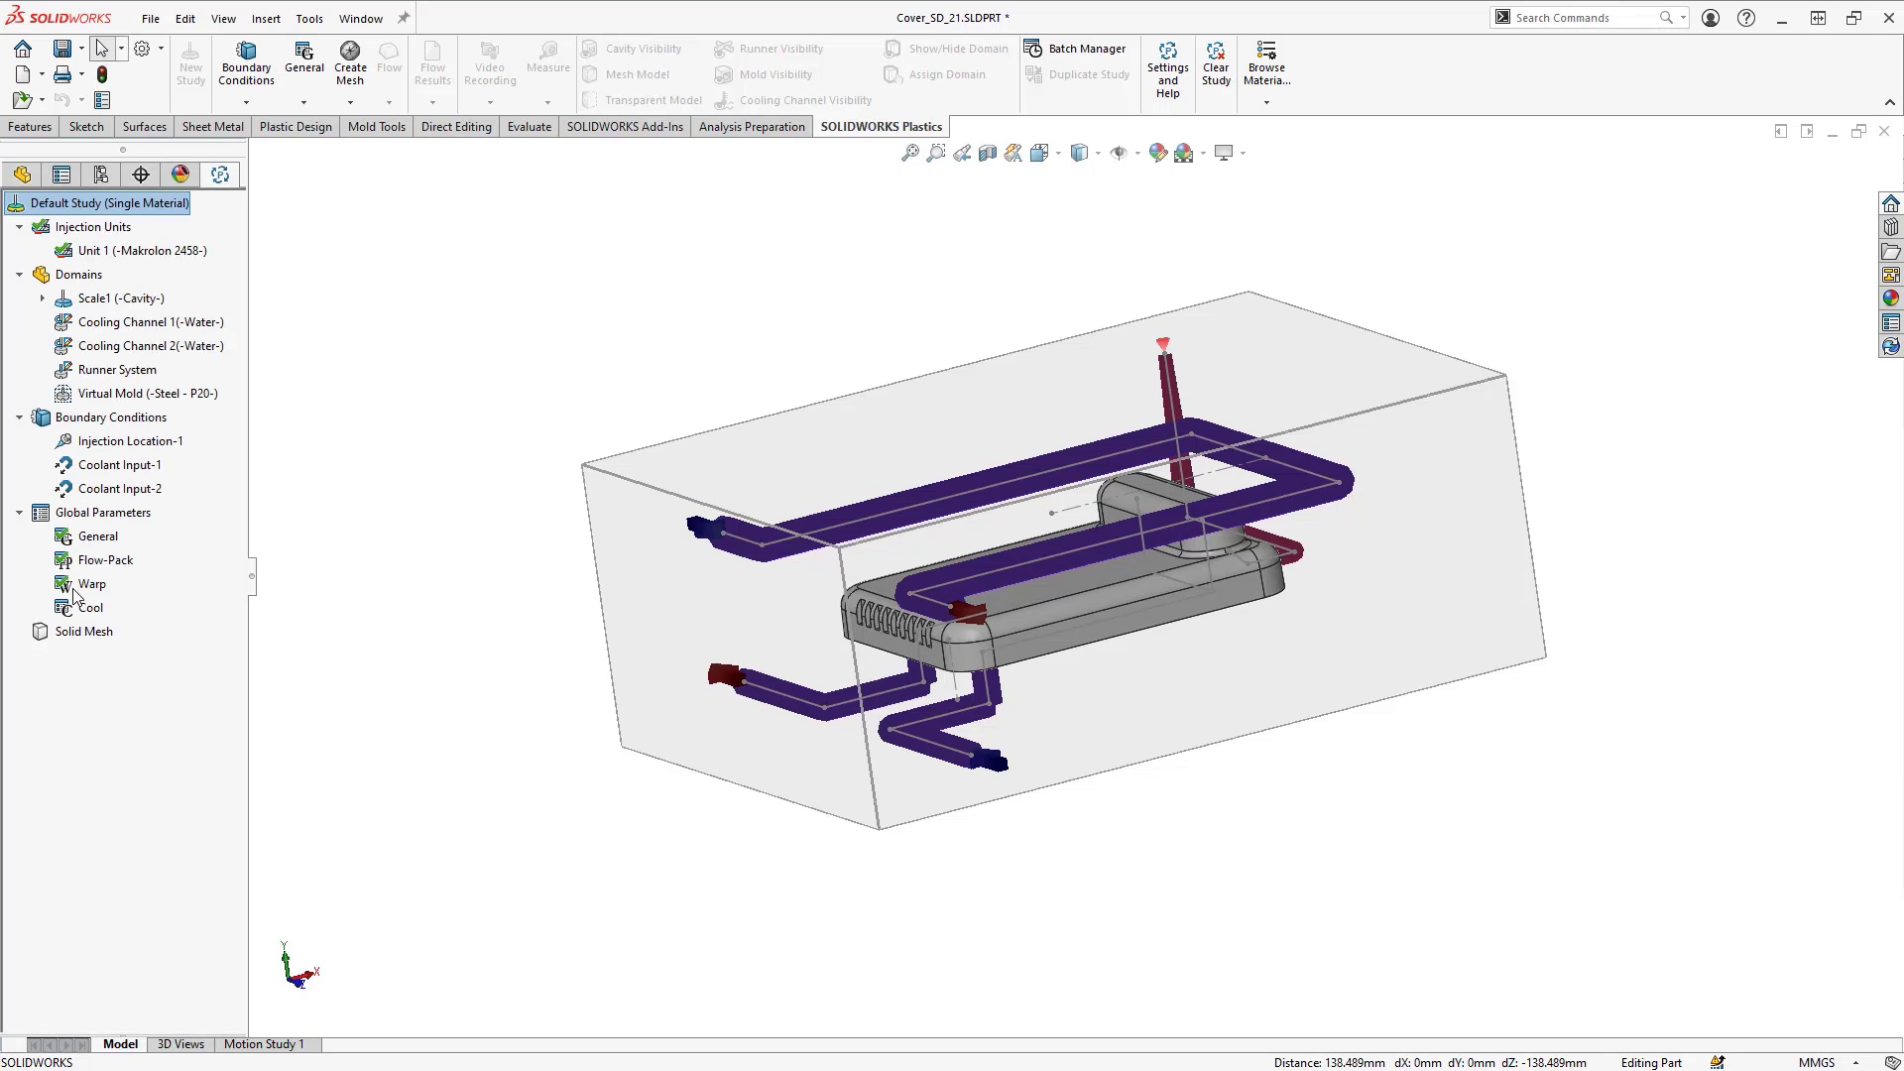
Step: Set the Cool mold open time to 3 s, controlled by Eject Temperature (130 °C)
right_click(75, 609)
left_click(97, 625)
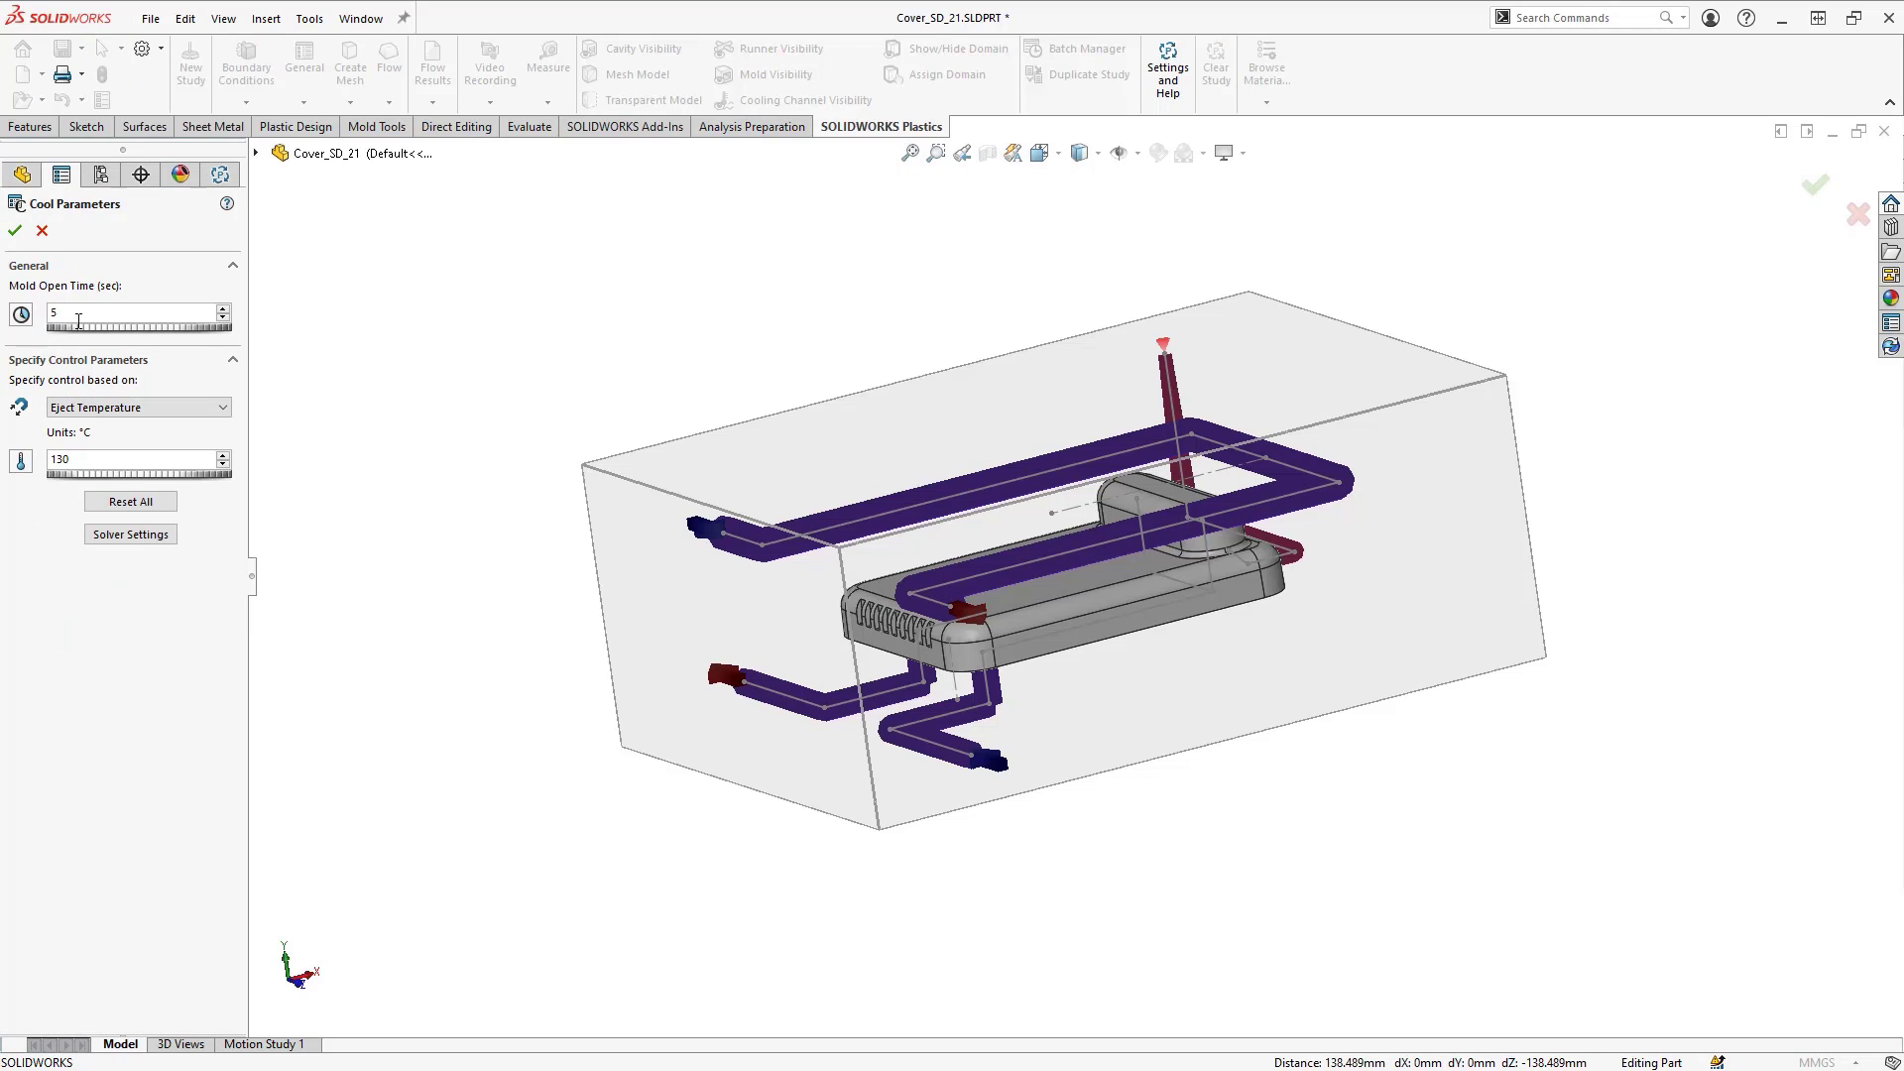
double_click(80, 318)
type("3")
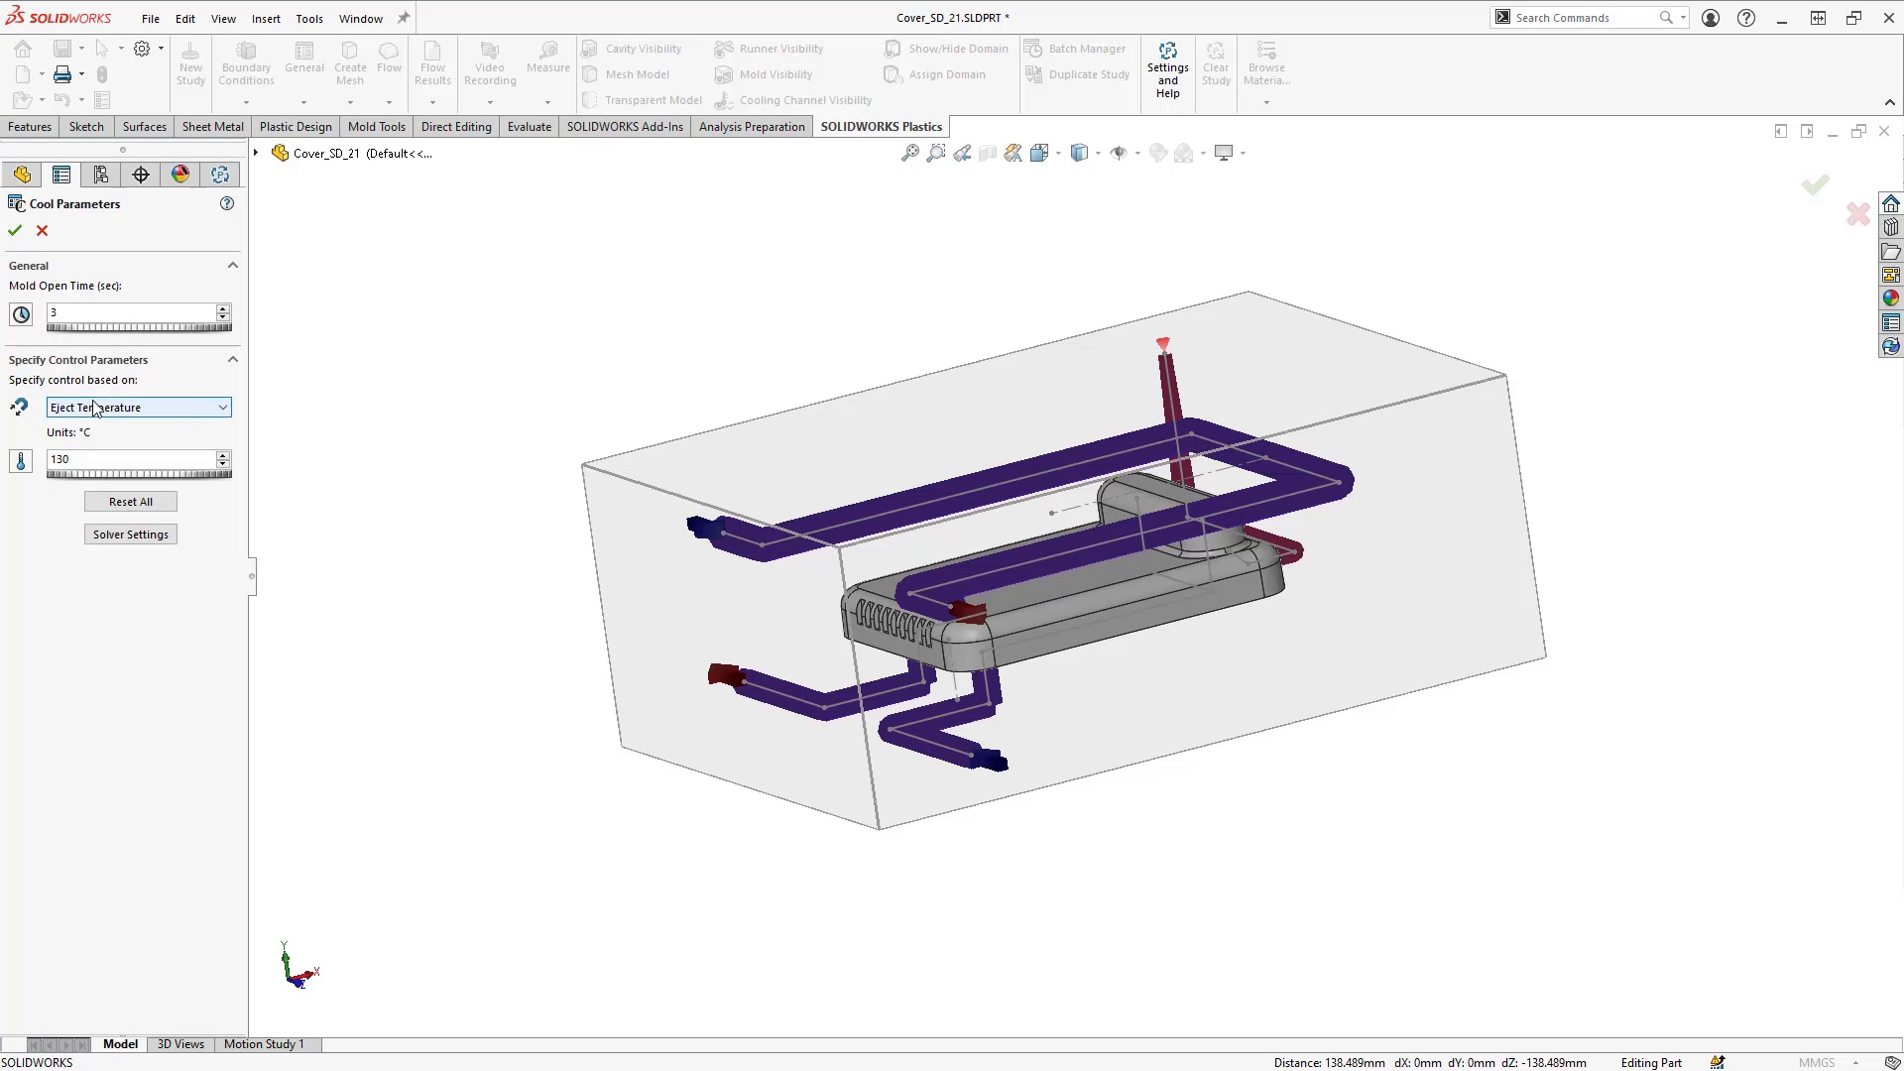
left_click(221, 410)
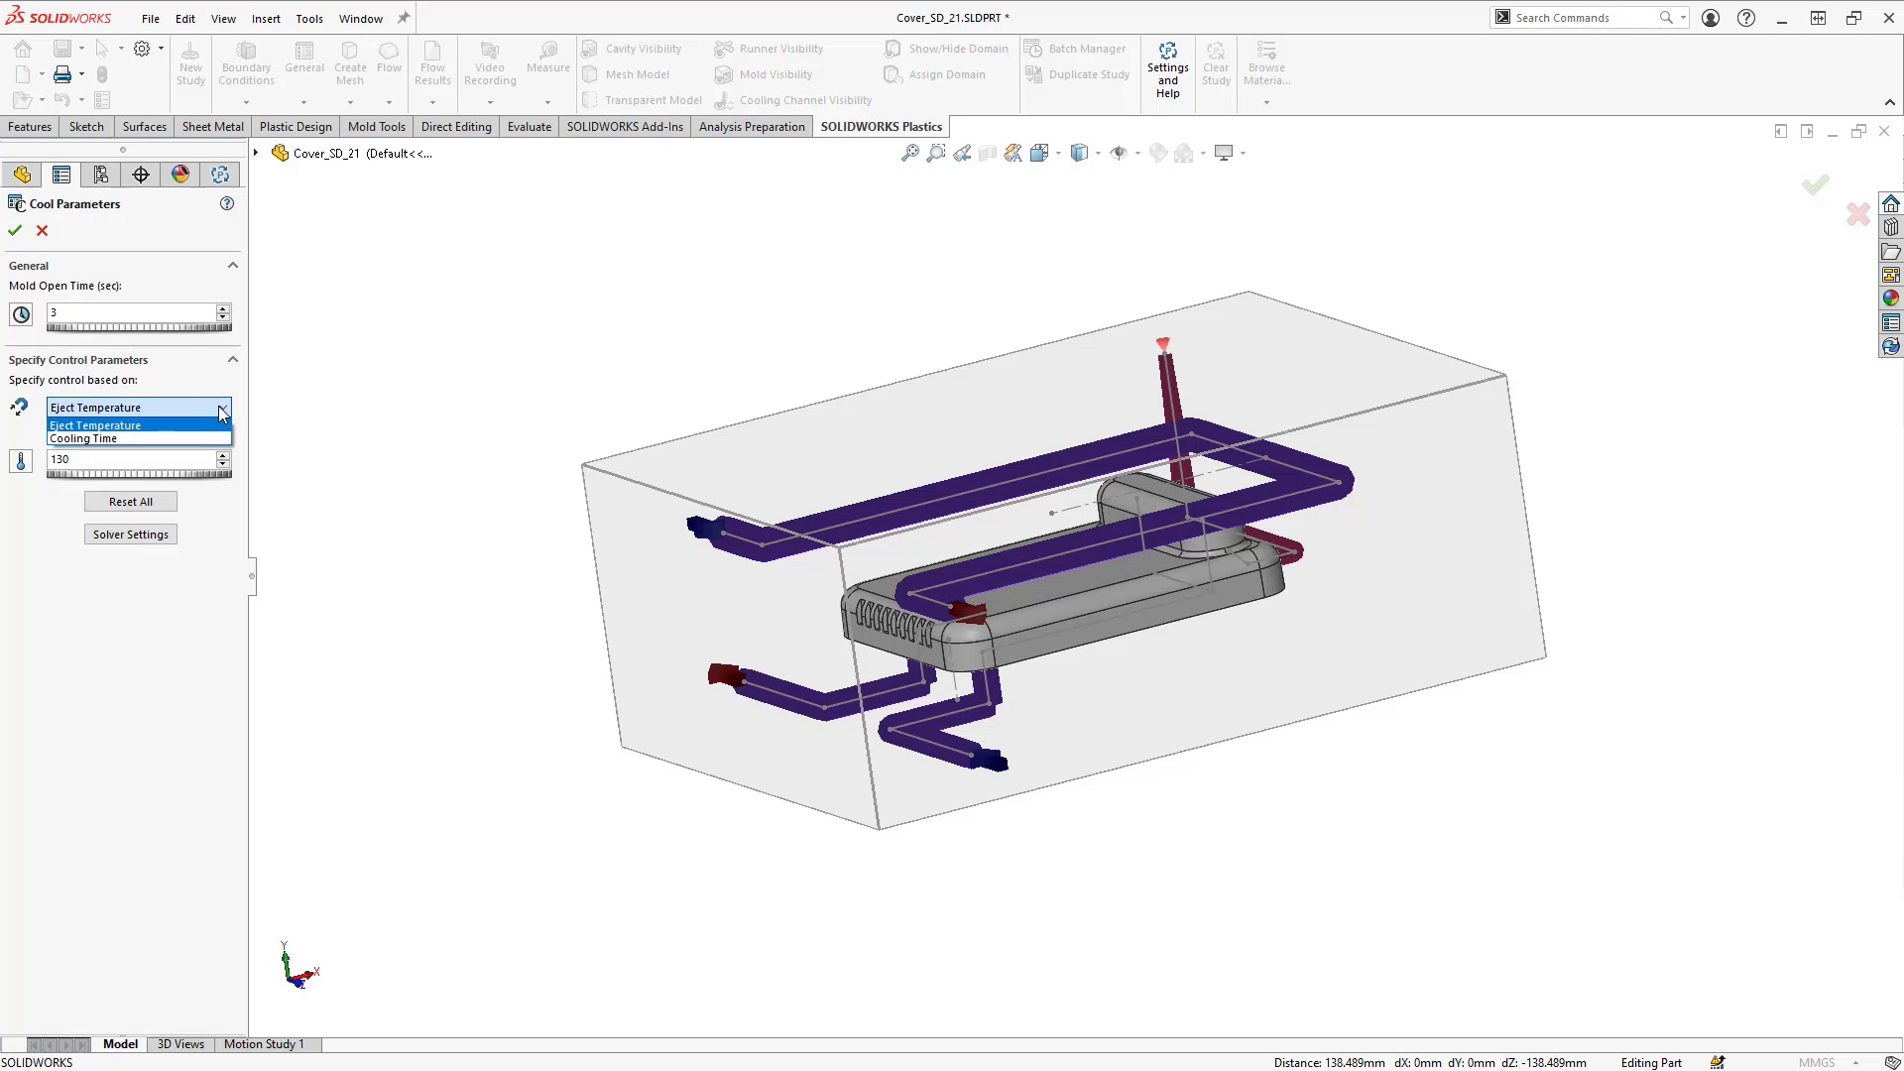
left_click(190, 426)
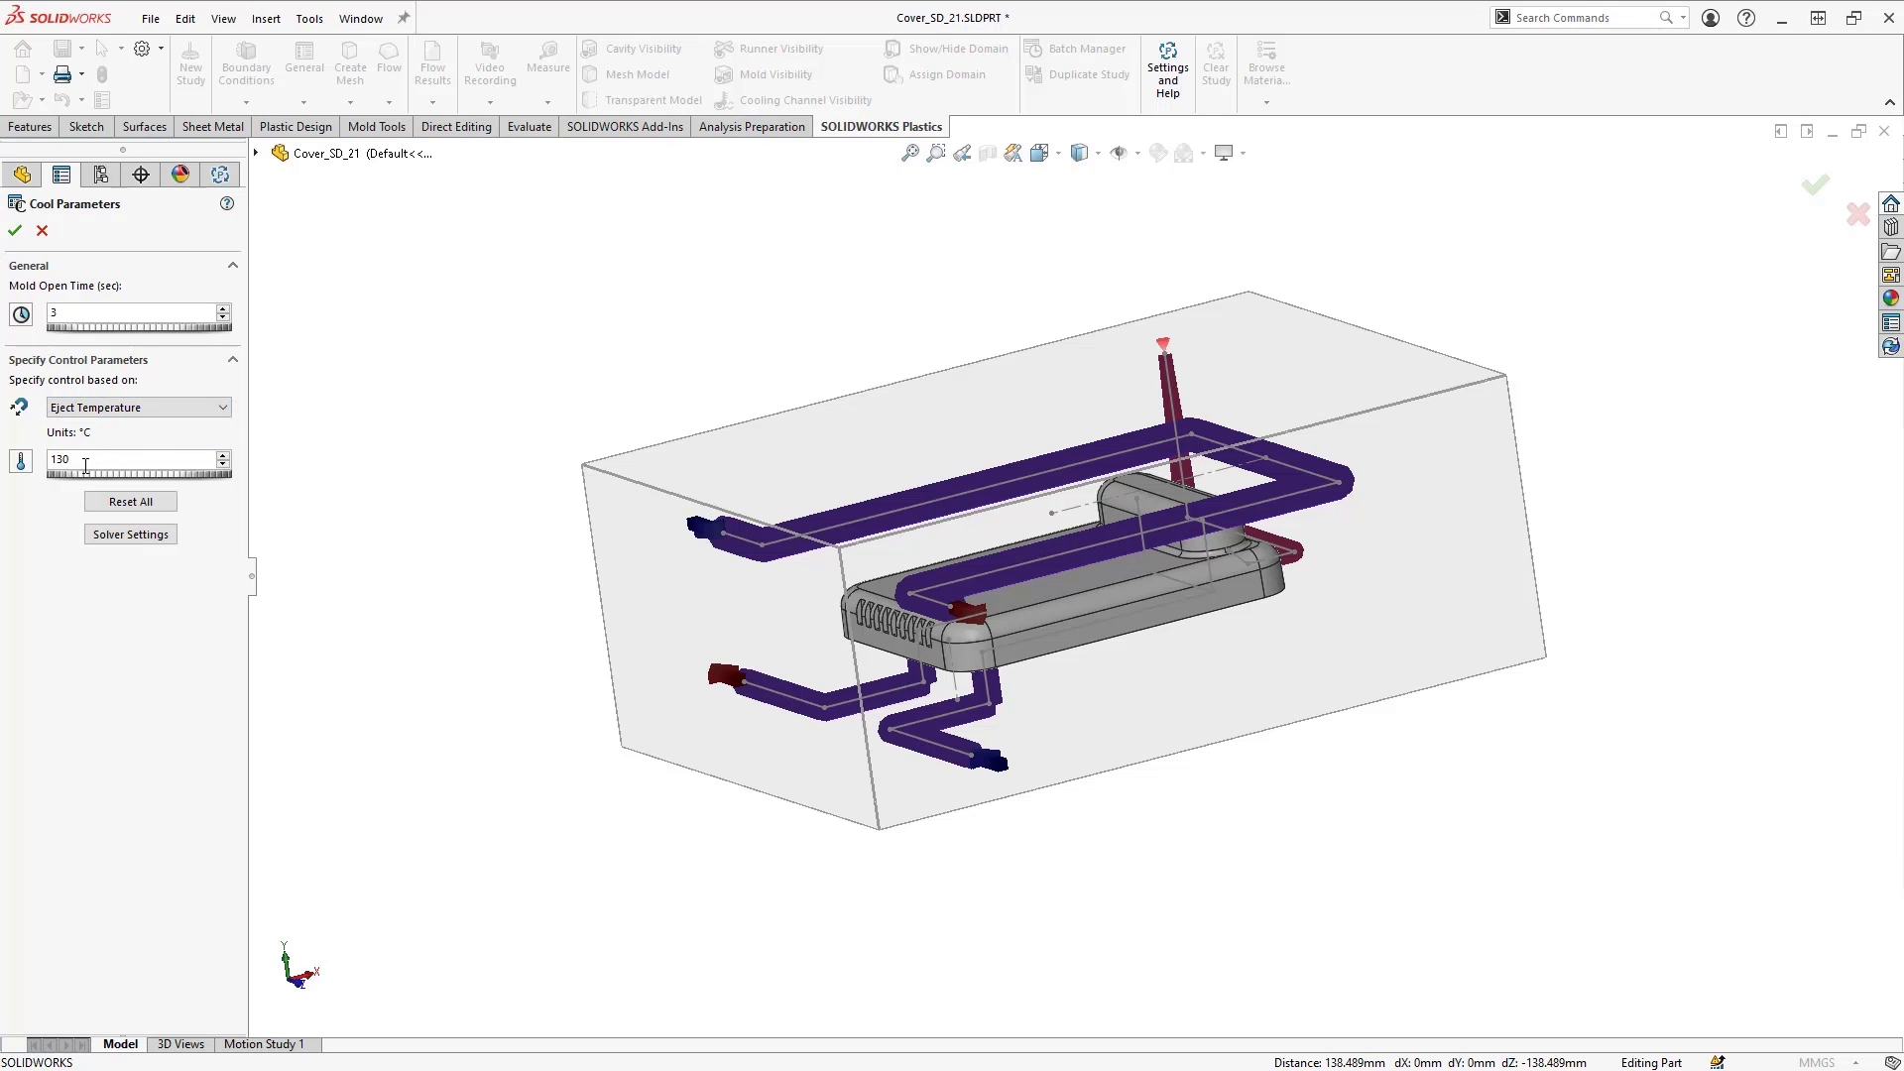
left_click(15, 233)
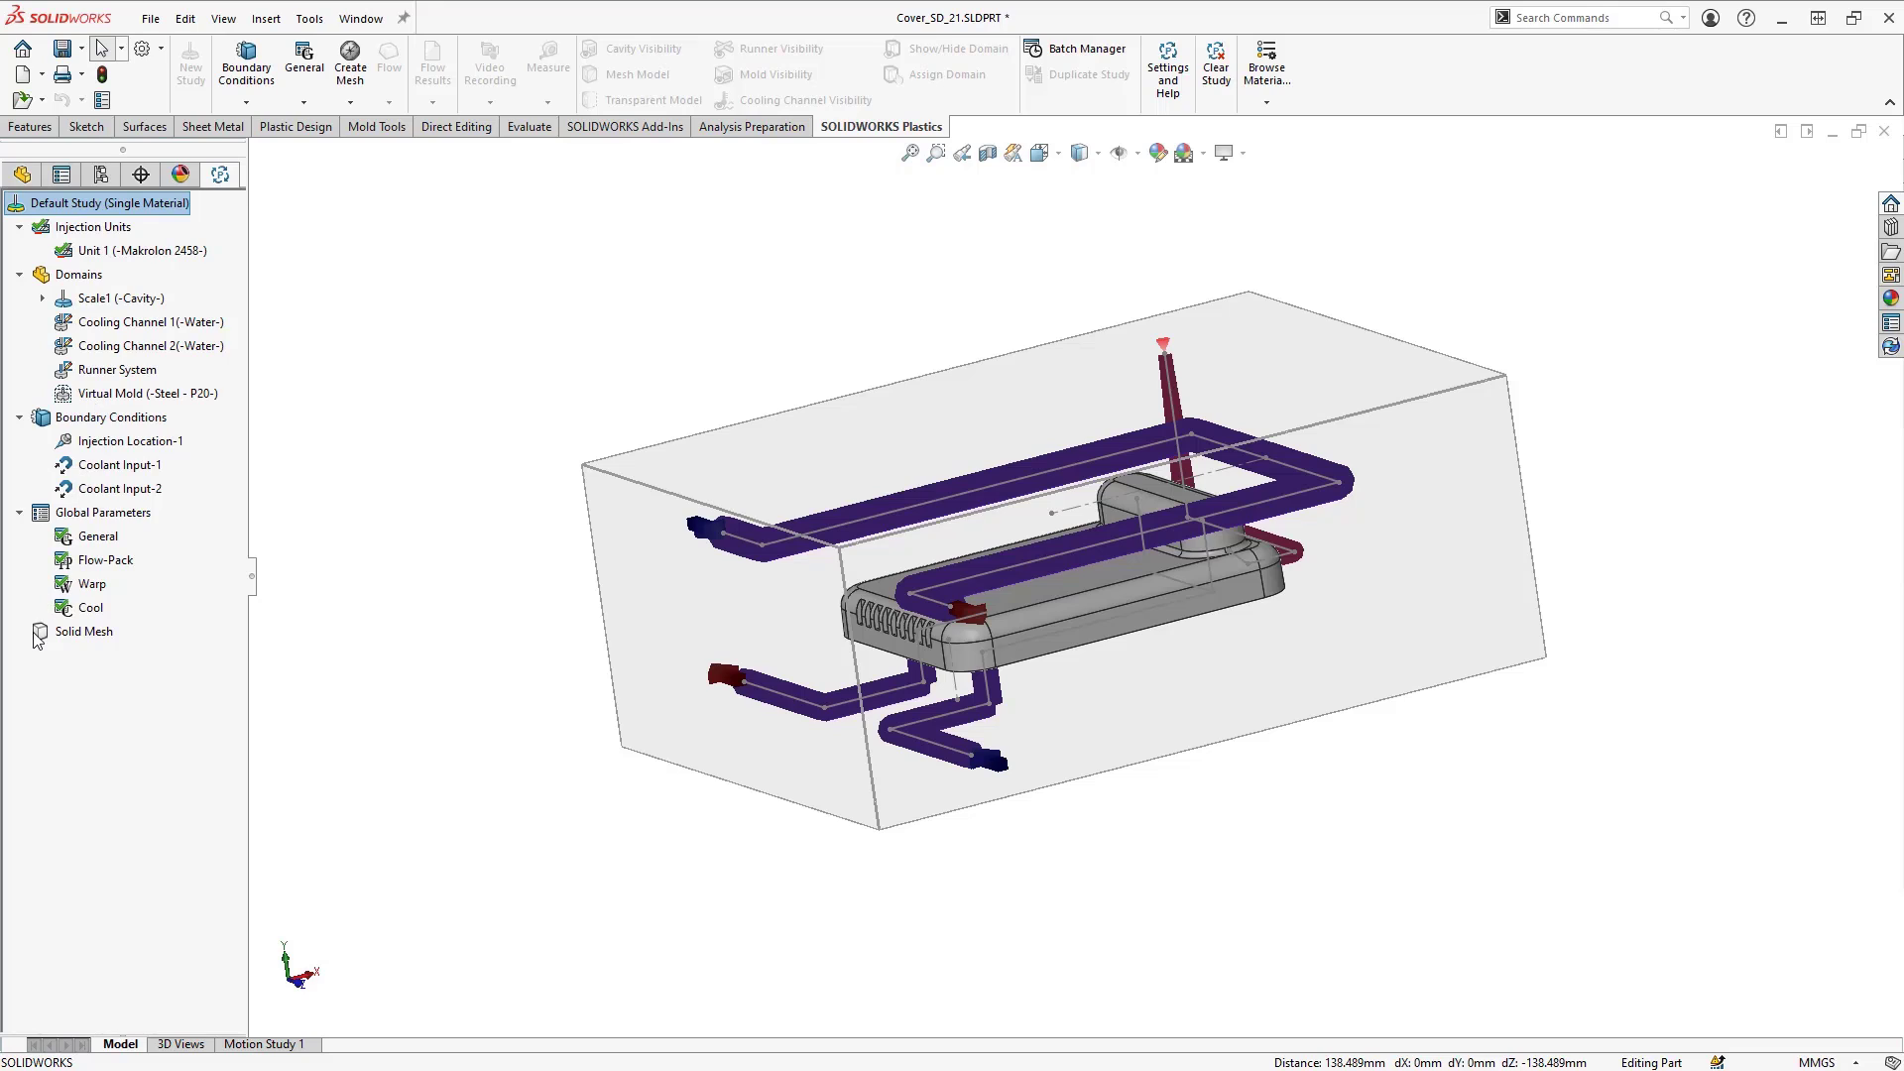
Step: Create a coarse curvature-based surface mesh for all domains without advanced mesh control (27056 elements)
left_click(38, 636)
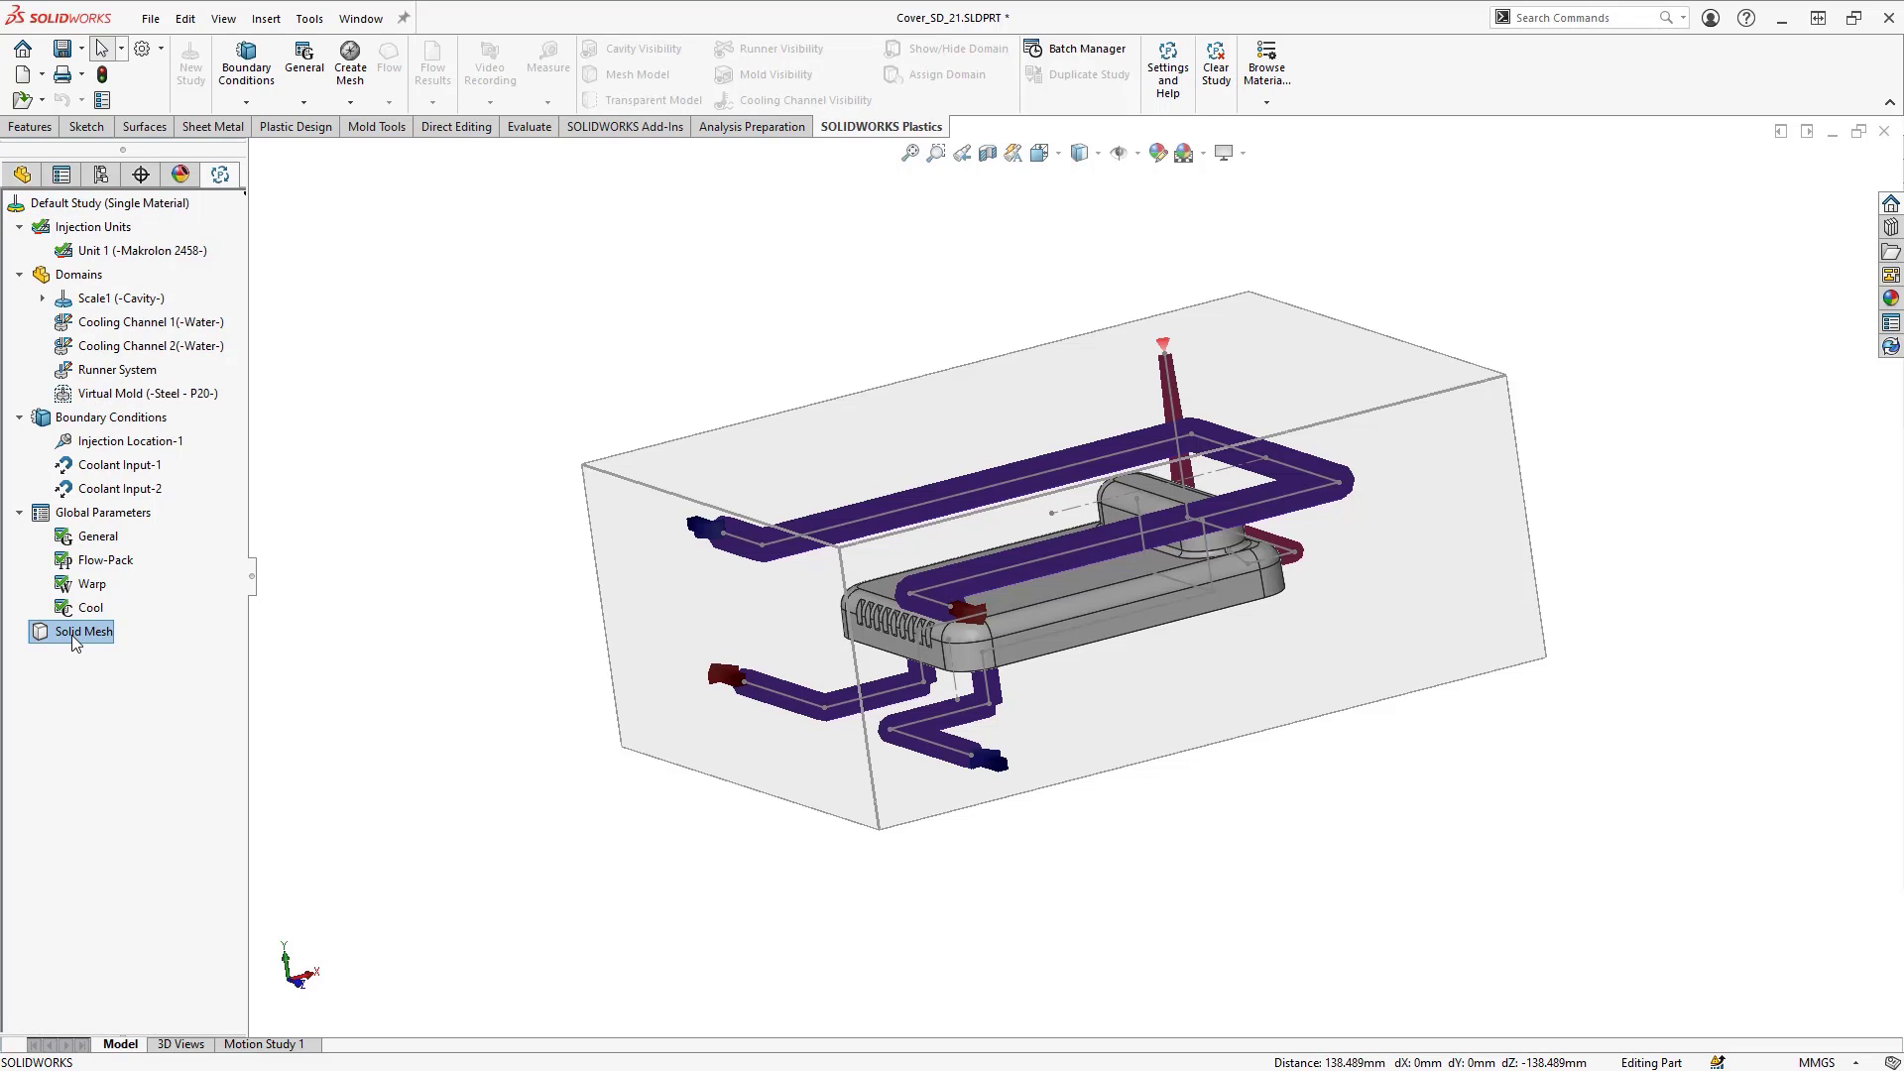
right_click(76, 643)
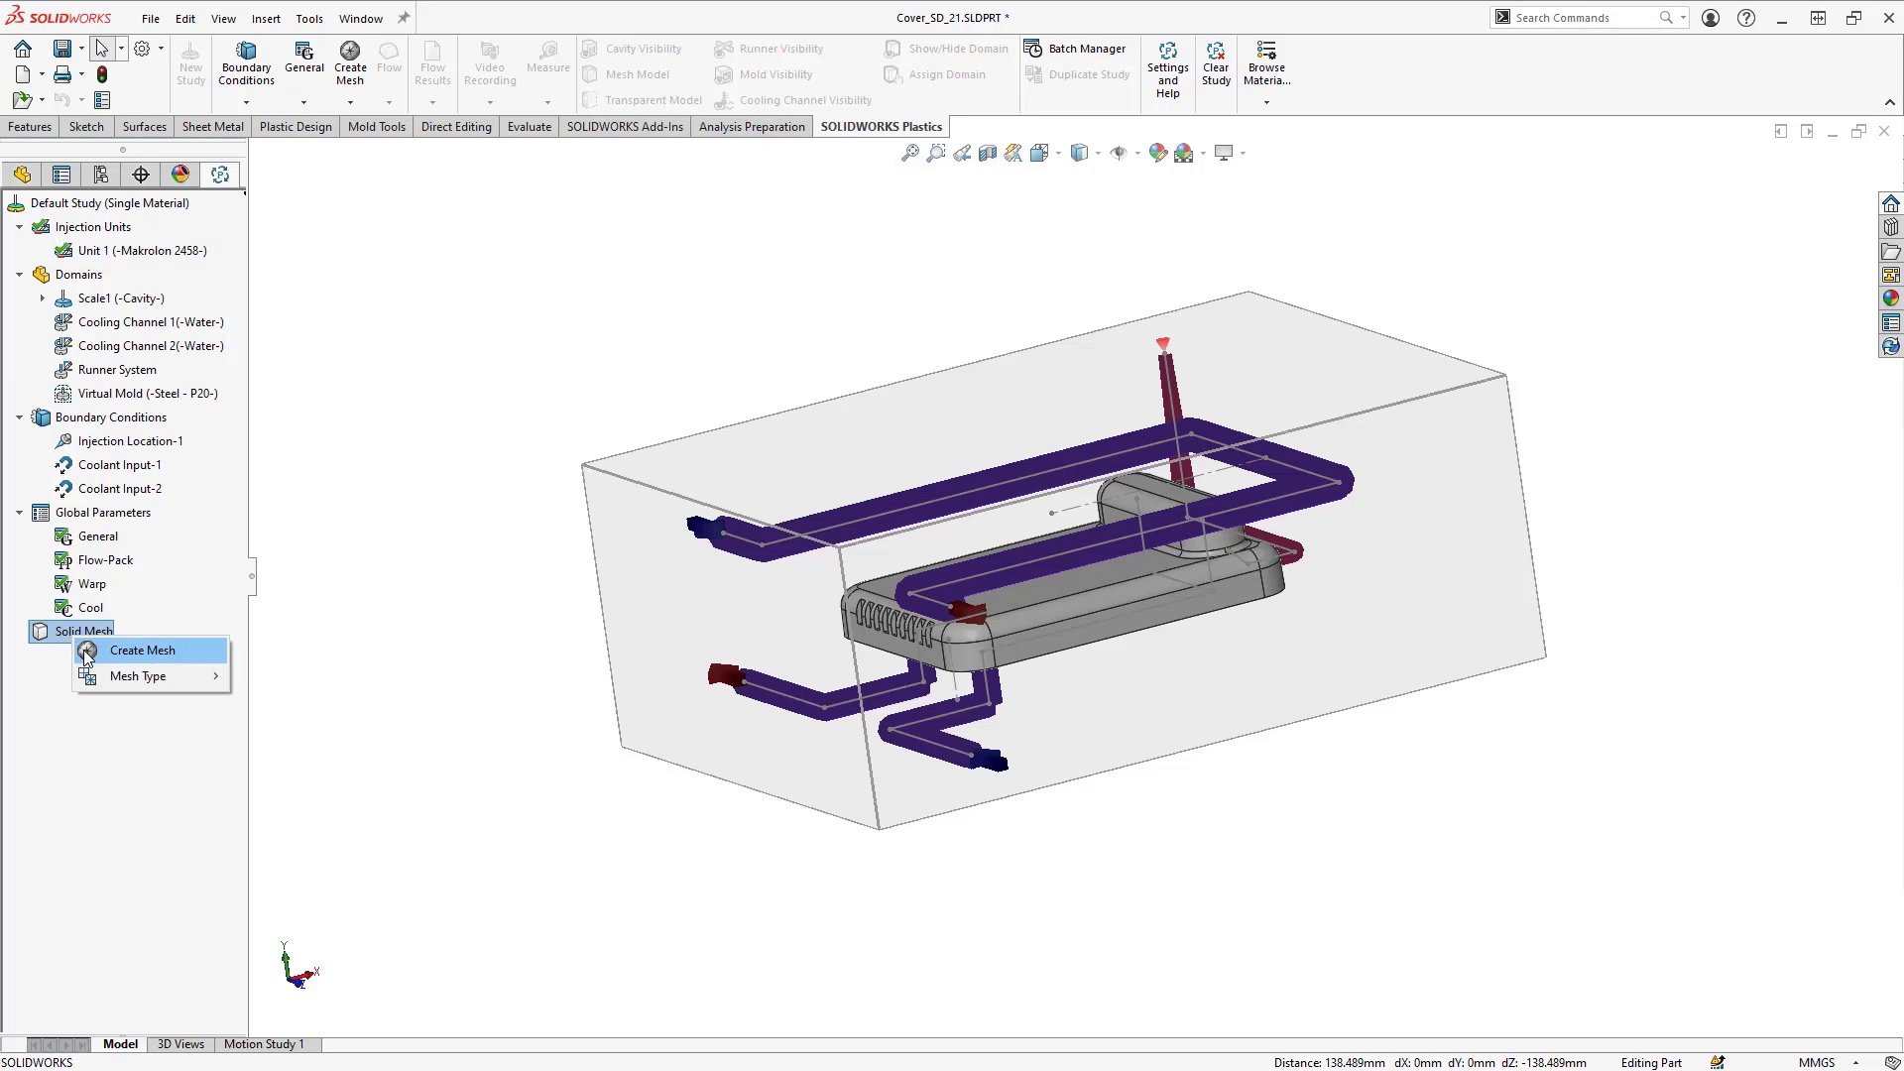
mouse_move(90, 681)
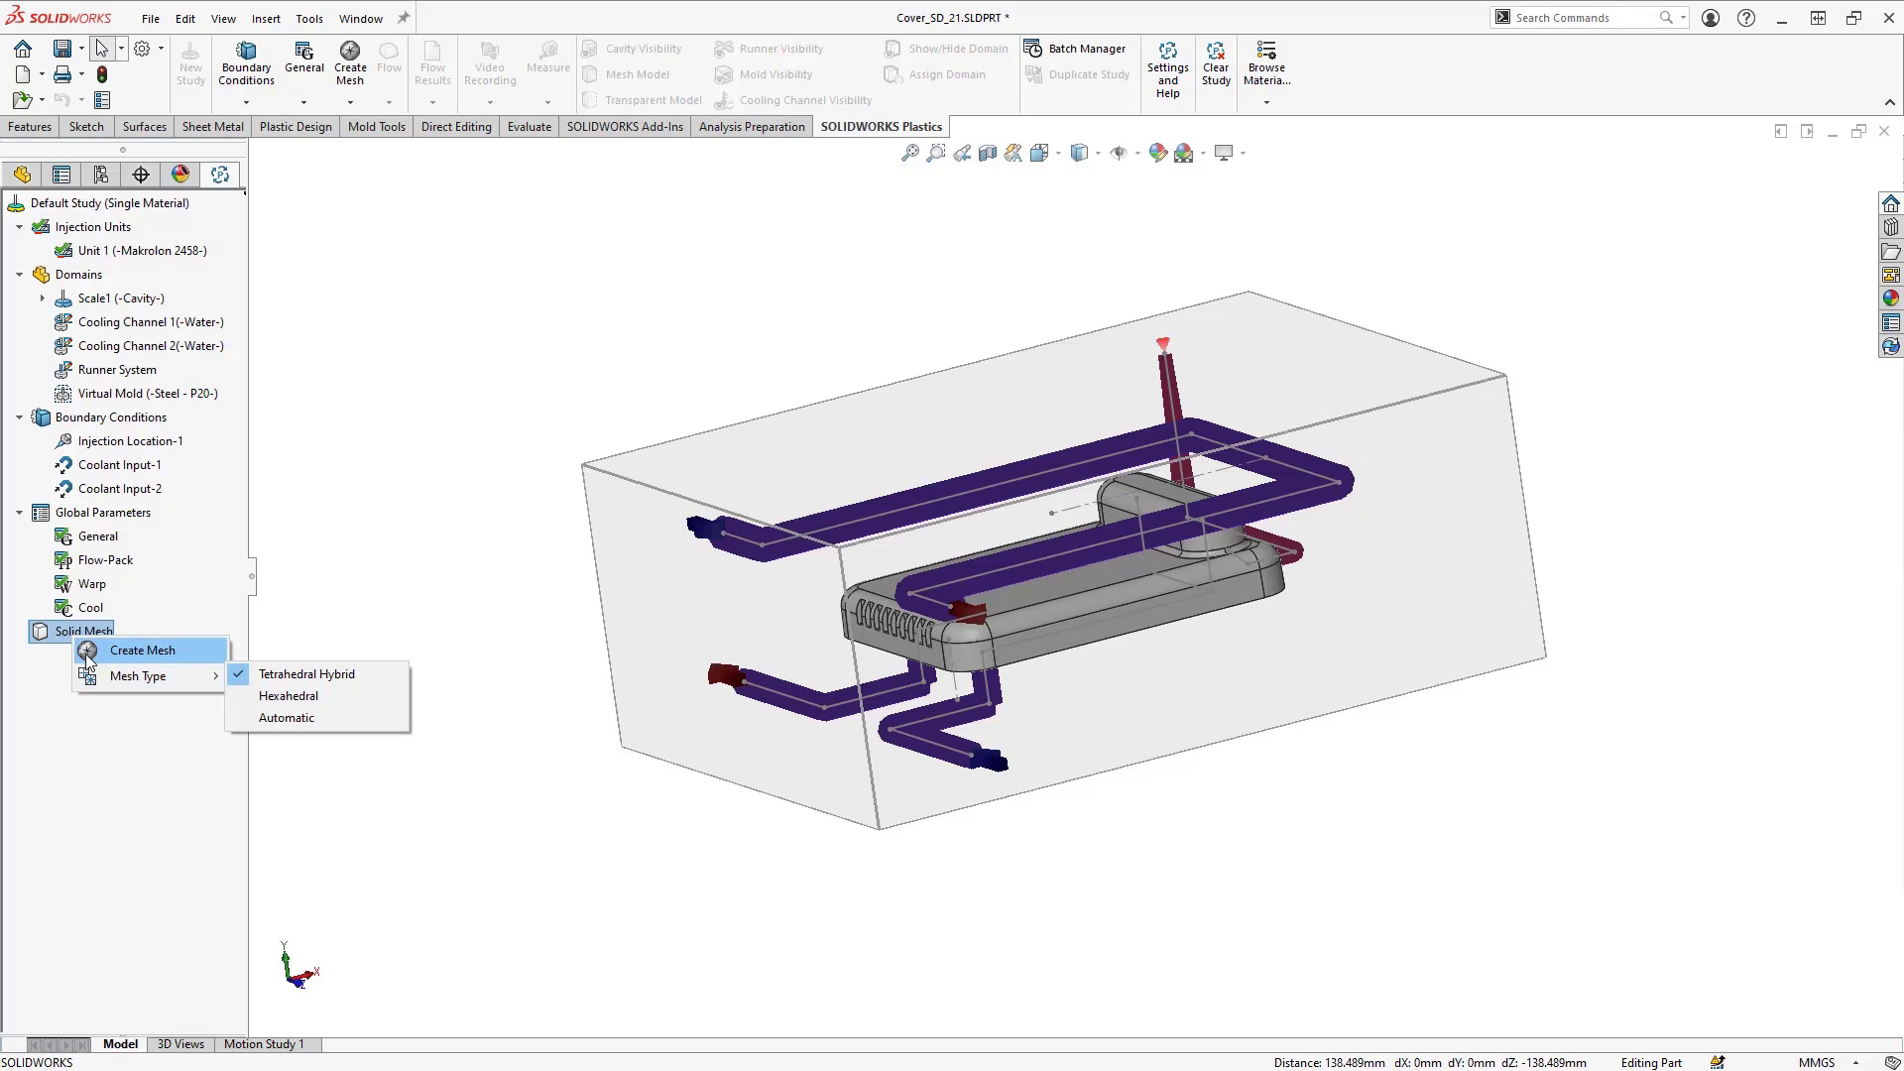
left_click(91, 655)
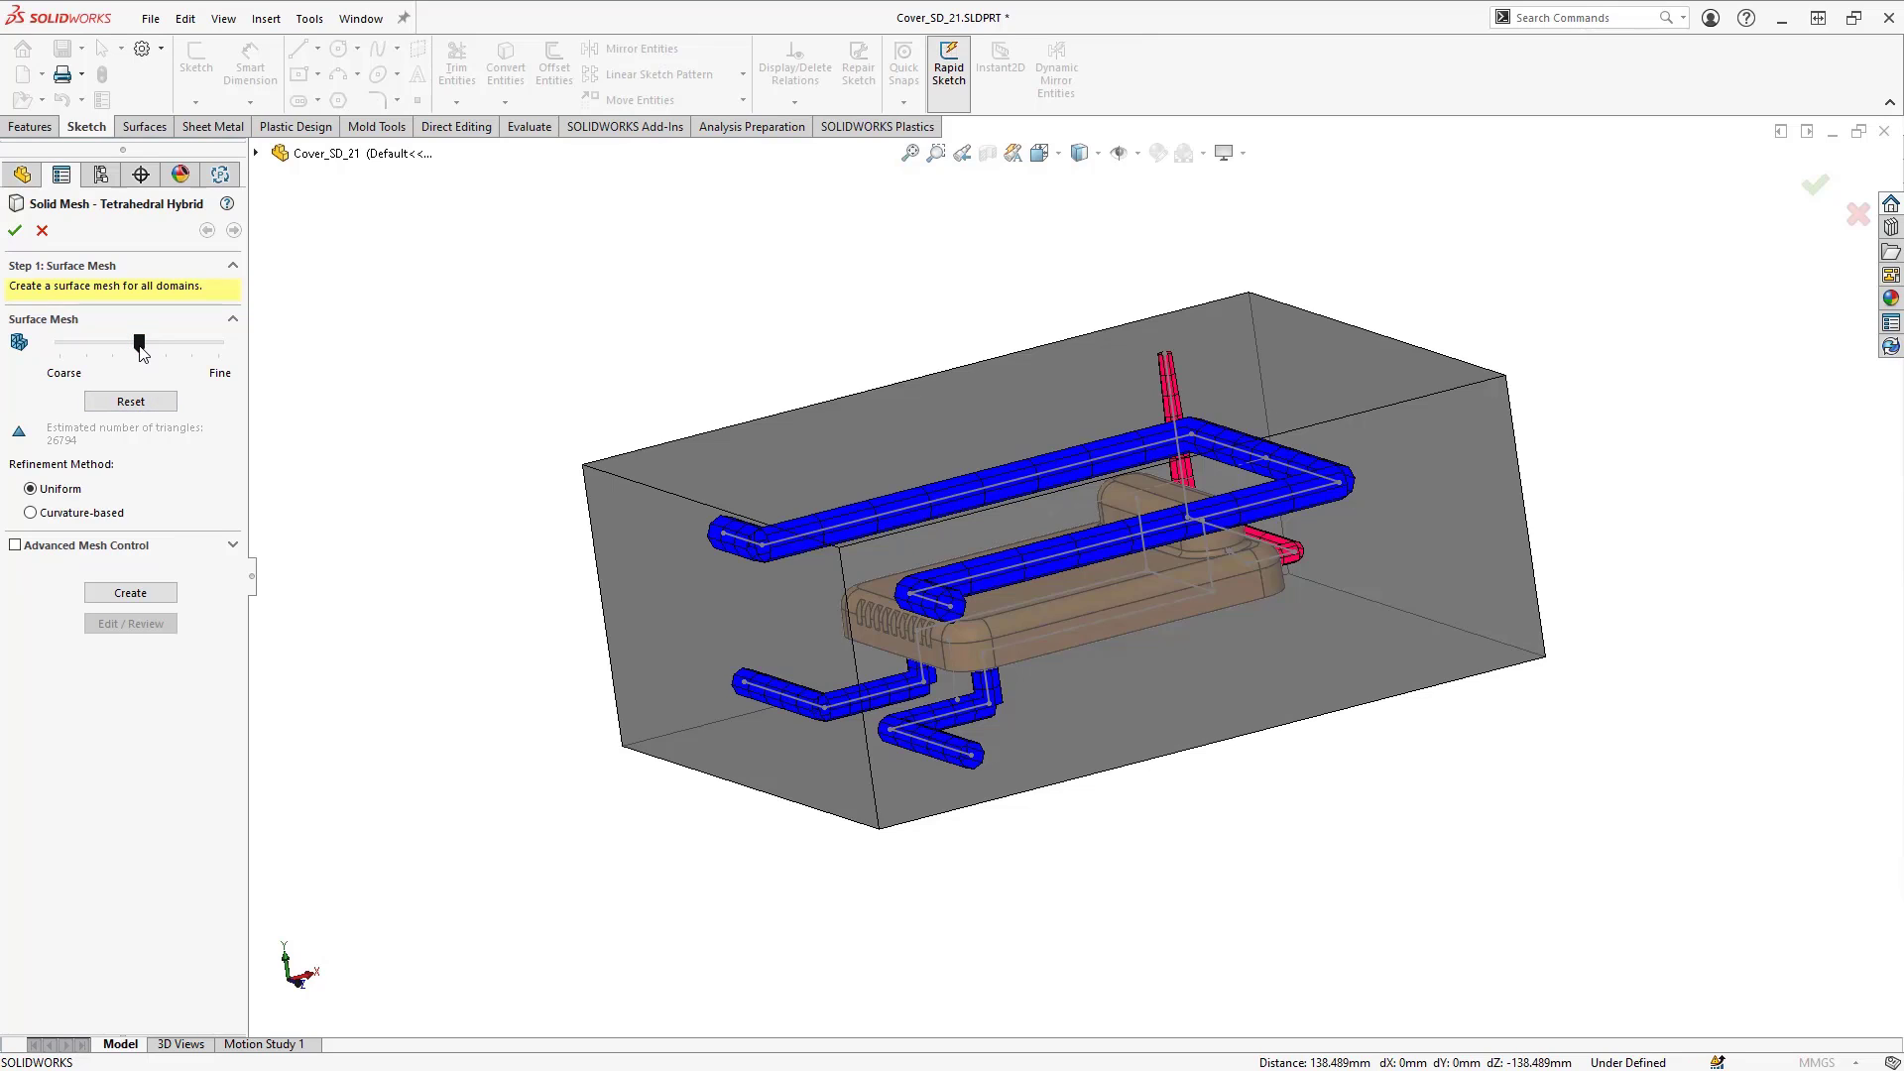
left_click_drag(156, 354, 48, 365)
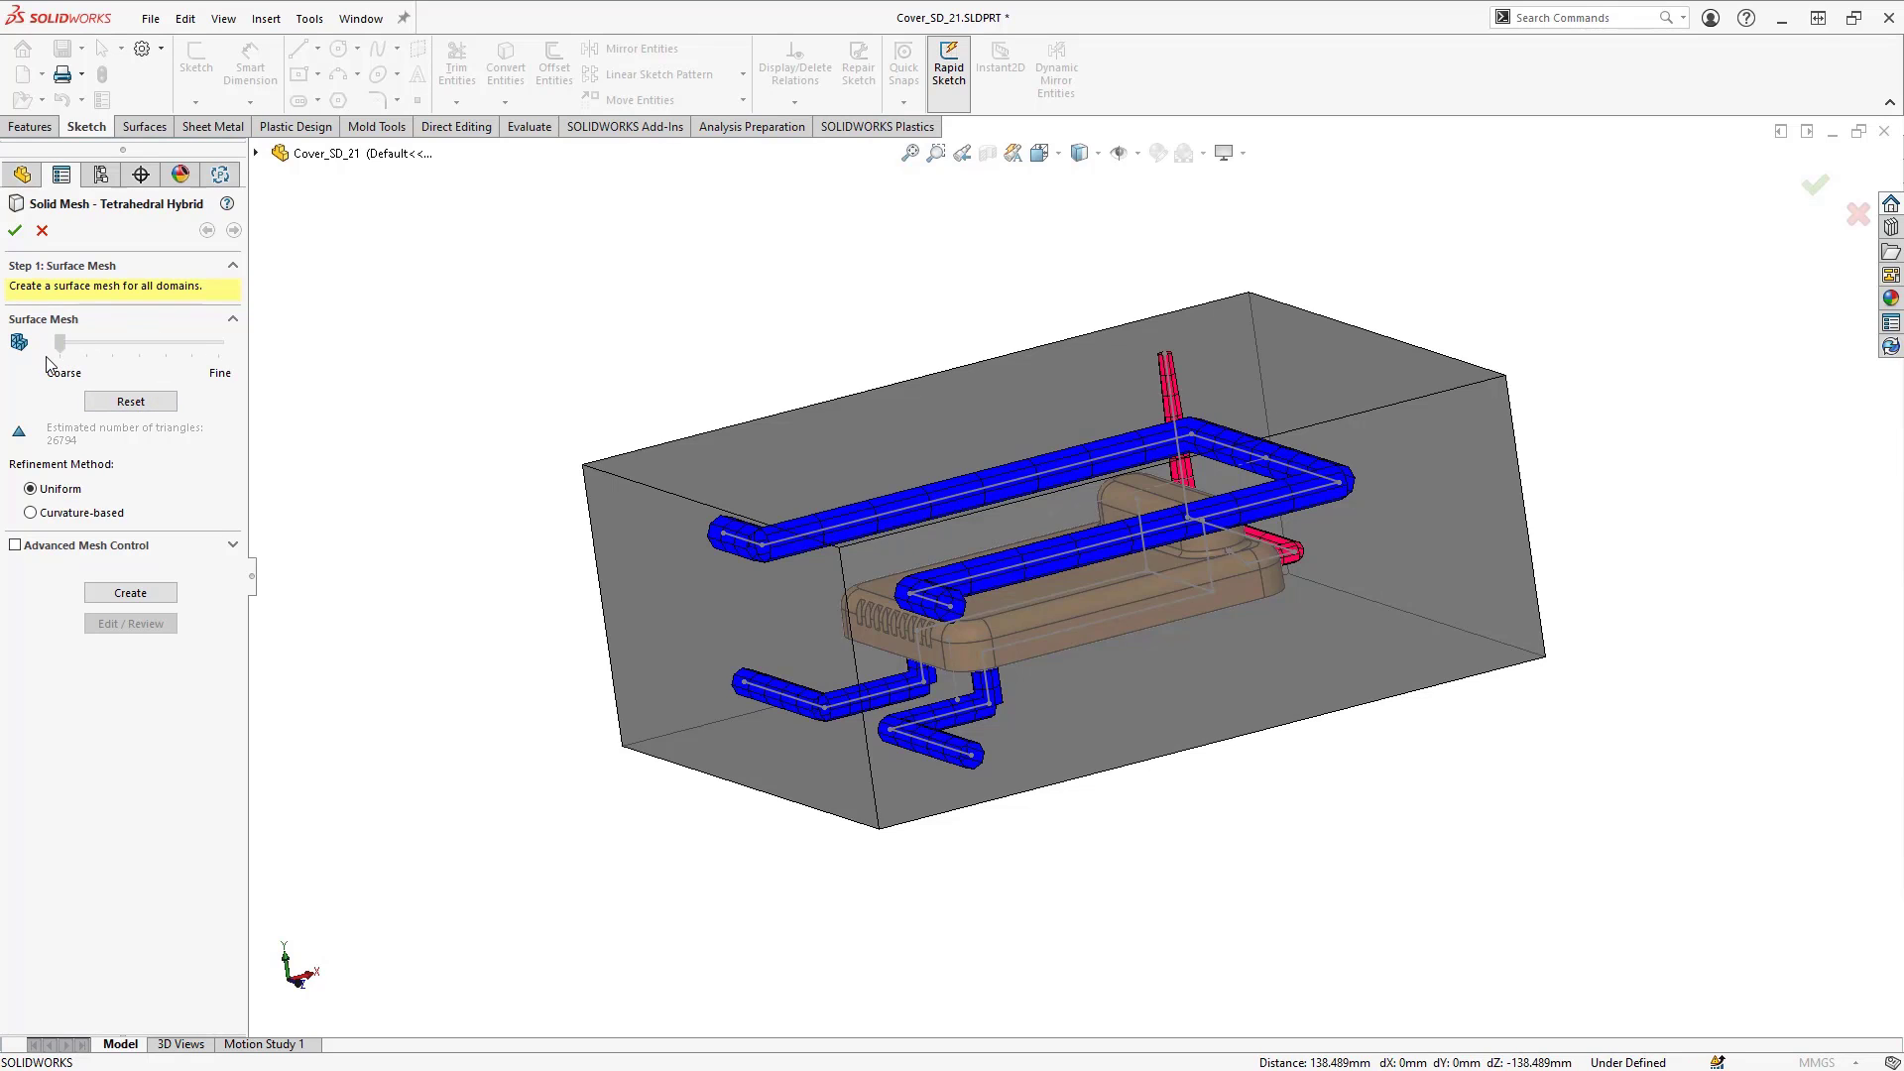
left_click(16, 537)
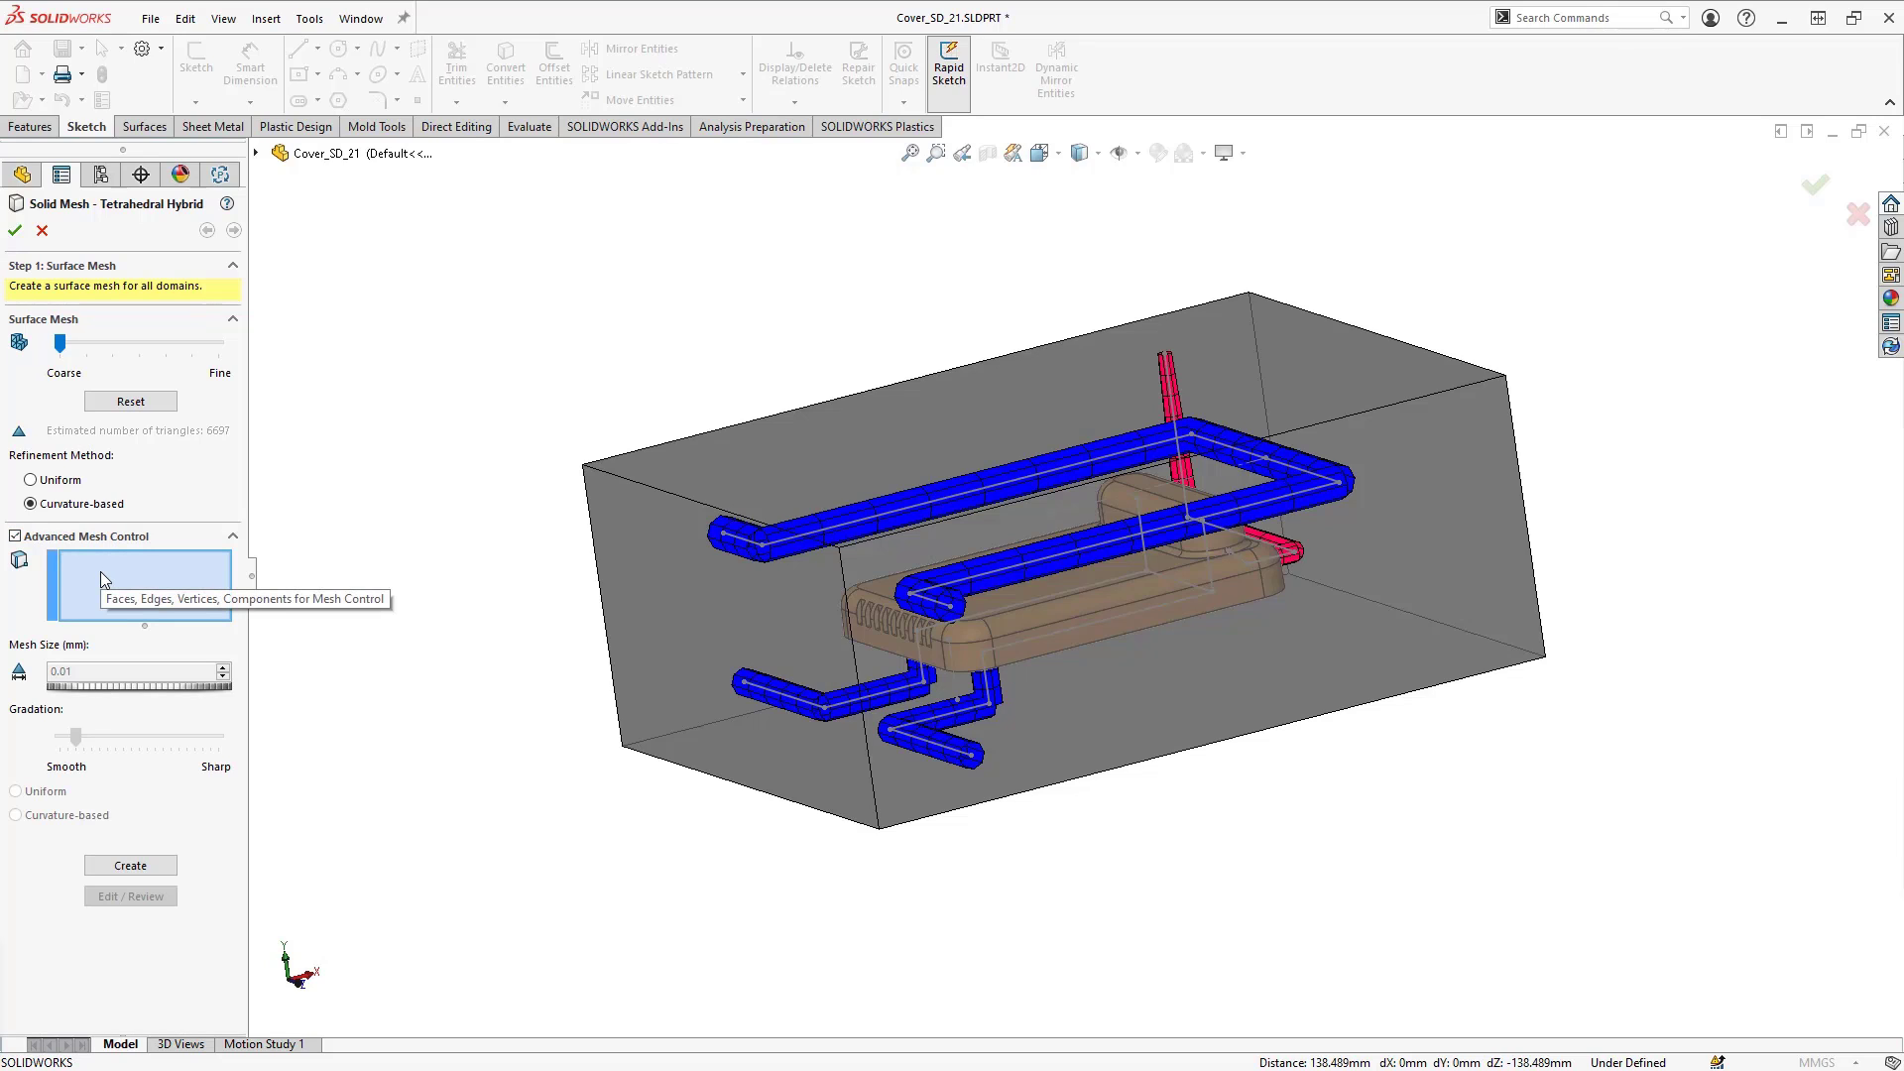
left_click(16, 538)
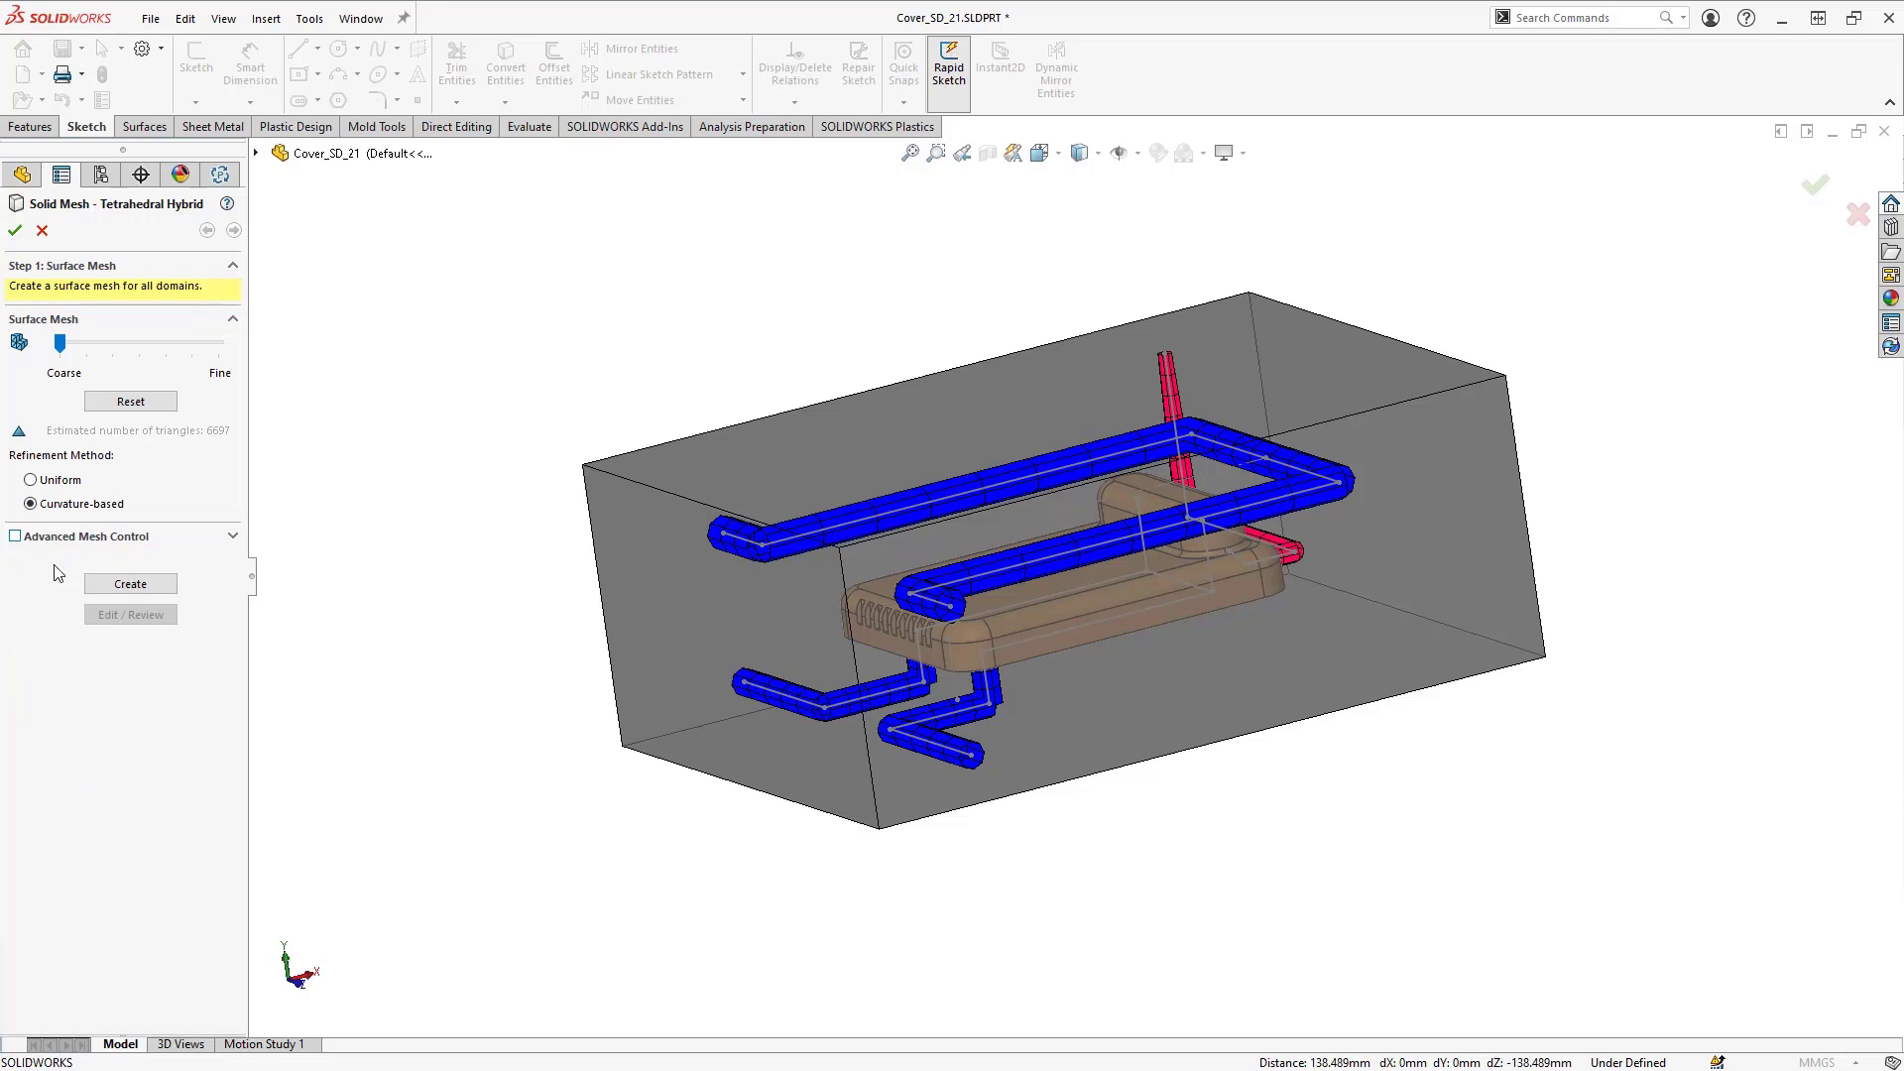
left_click(121, 585)
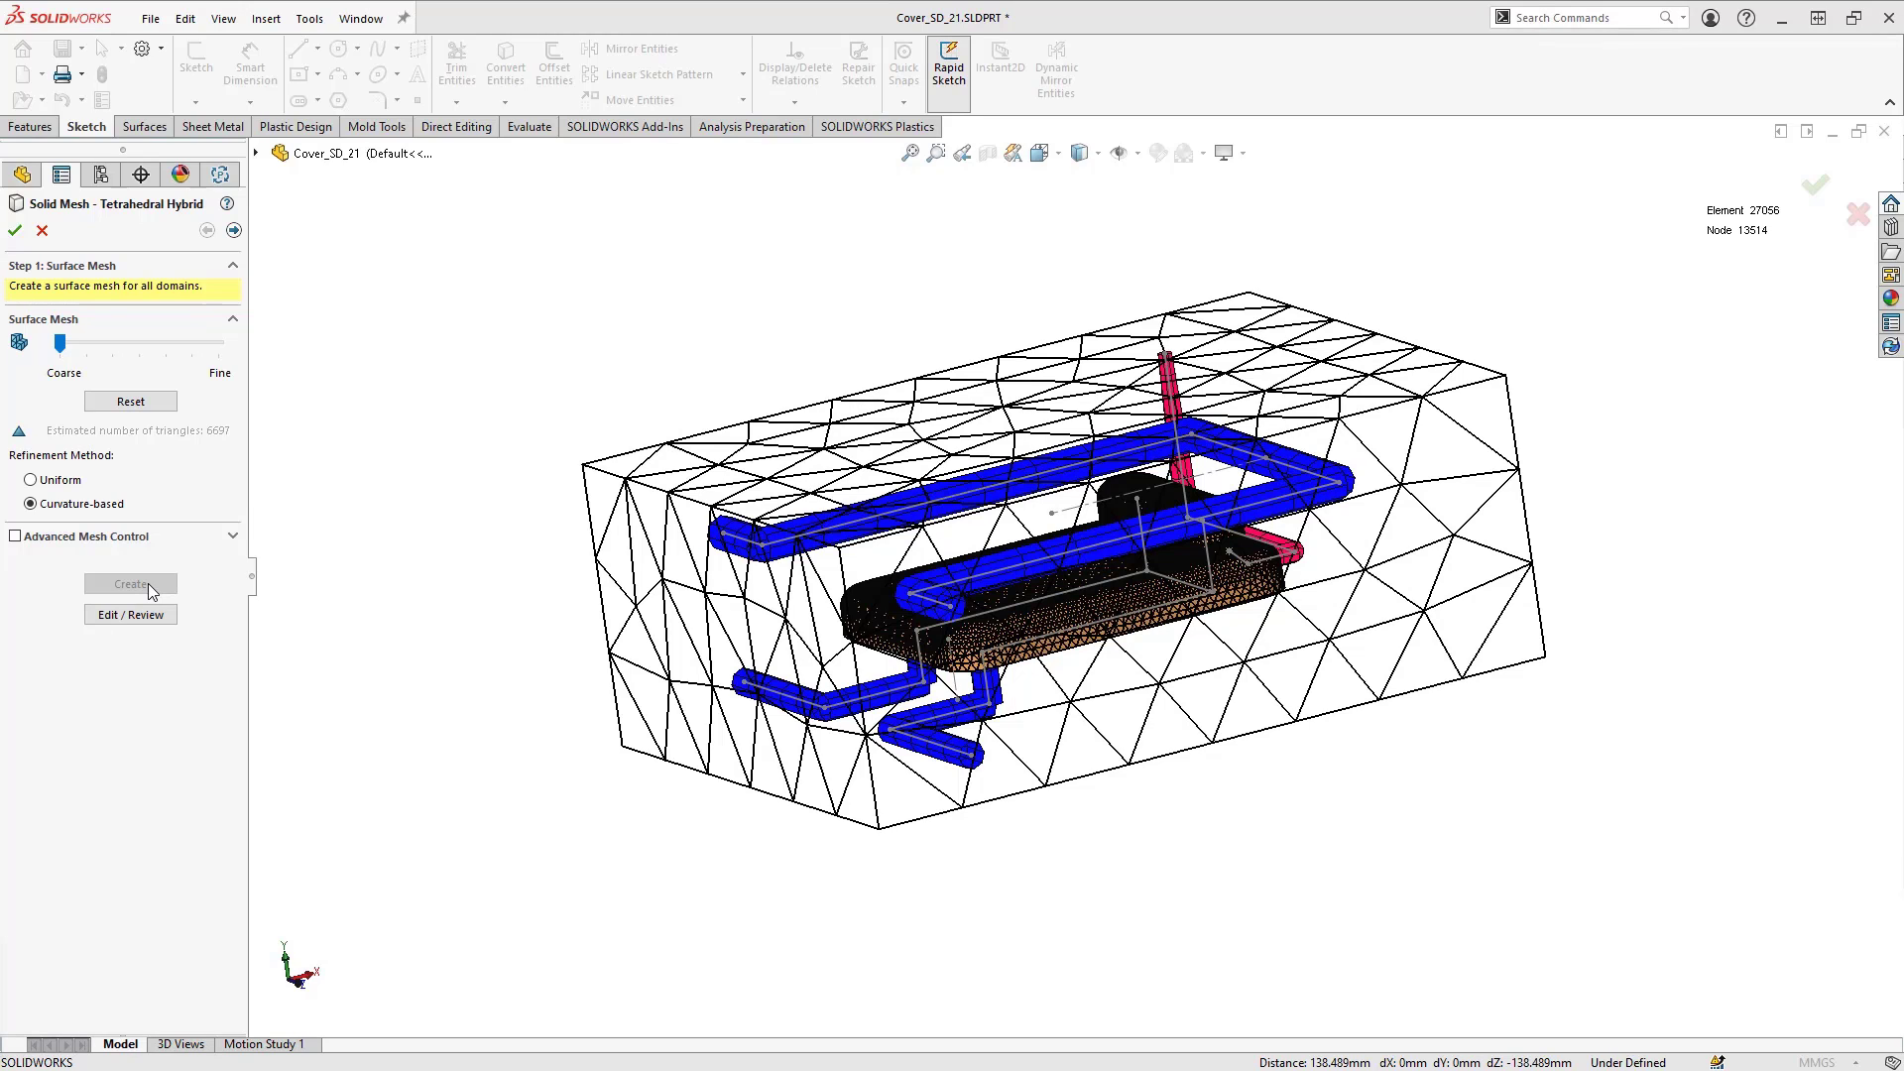
Step: Build the tetrahedral solid mesh with default runner and cooling channel layers (670382 elements)
left_click(235, 231)
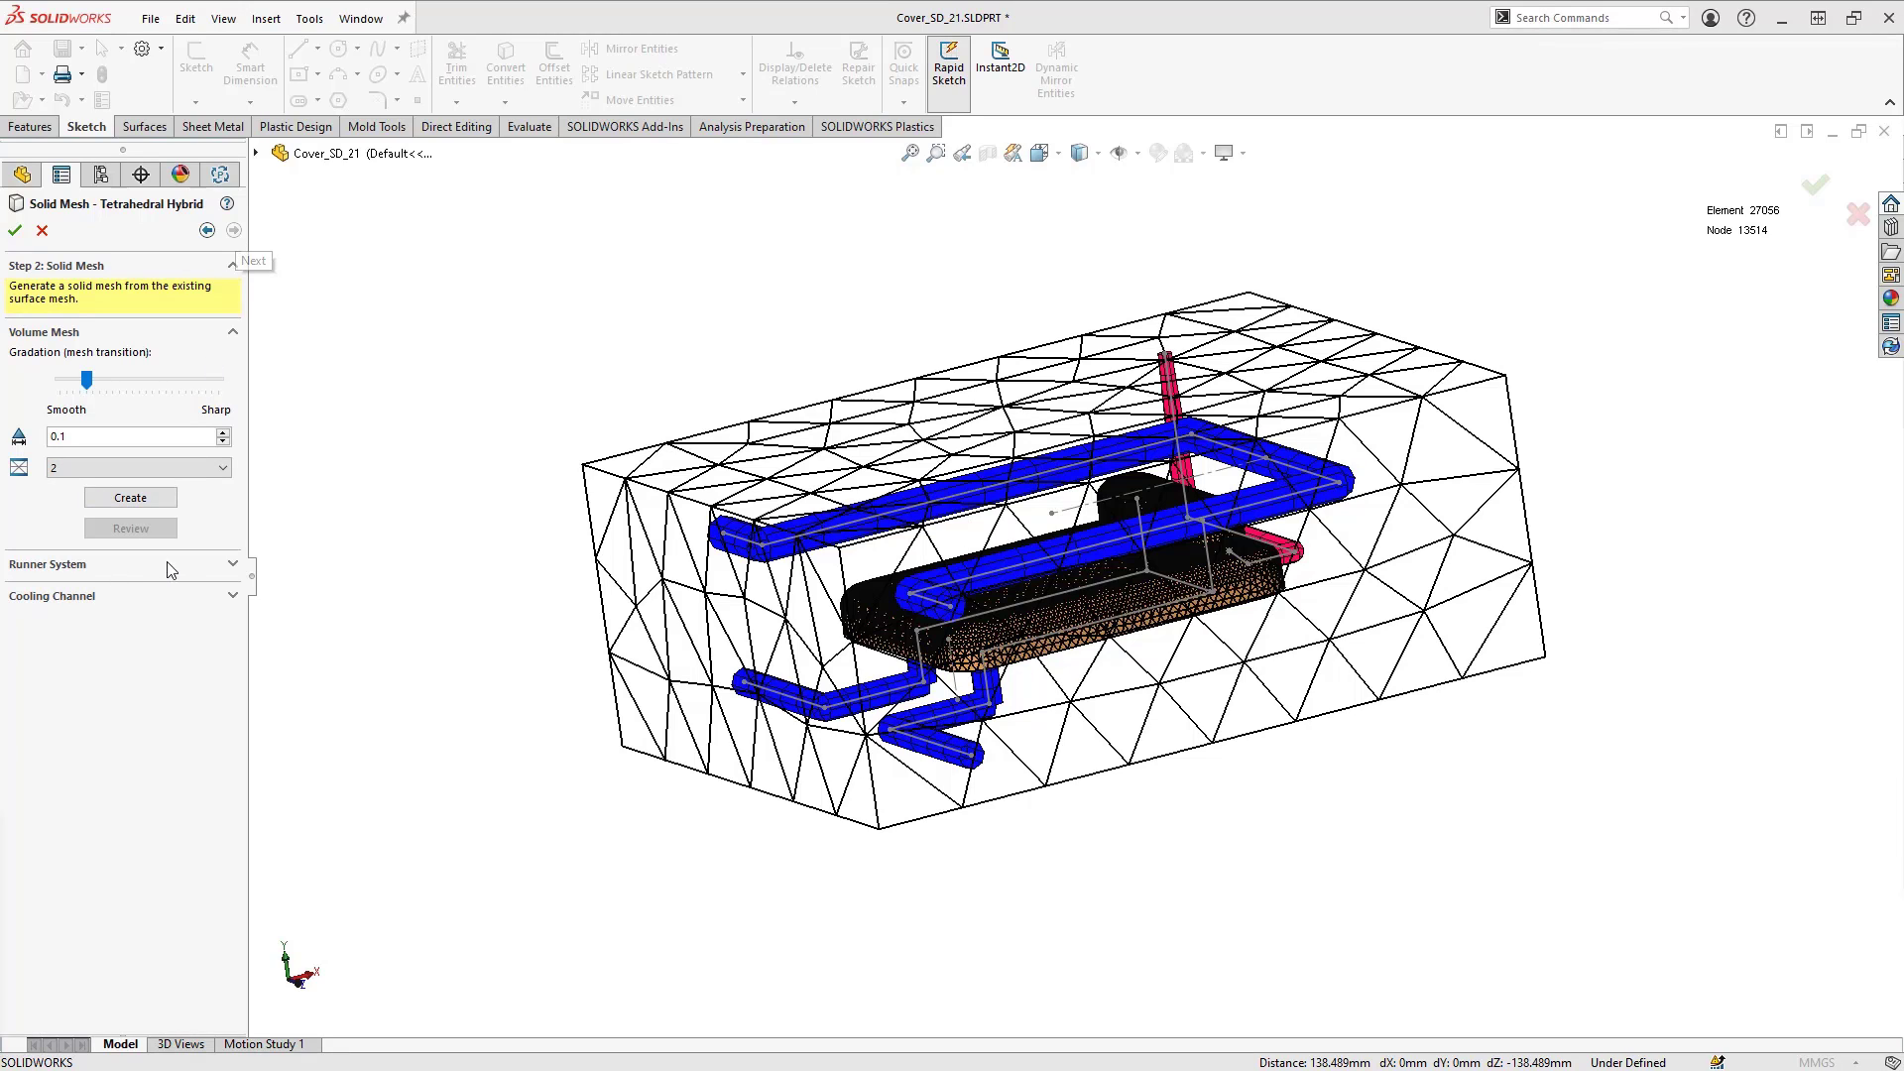
left_click(229, 567)
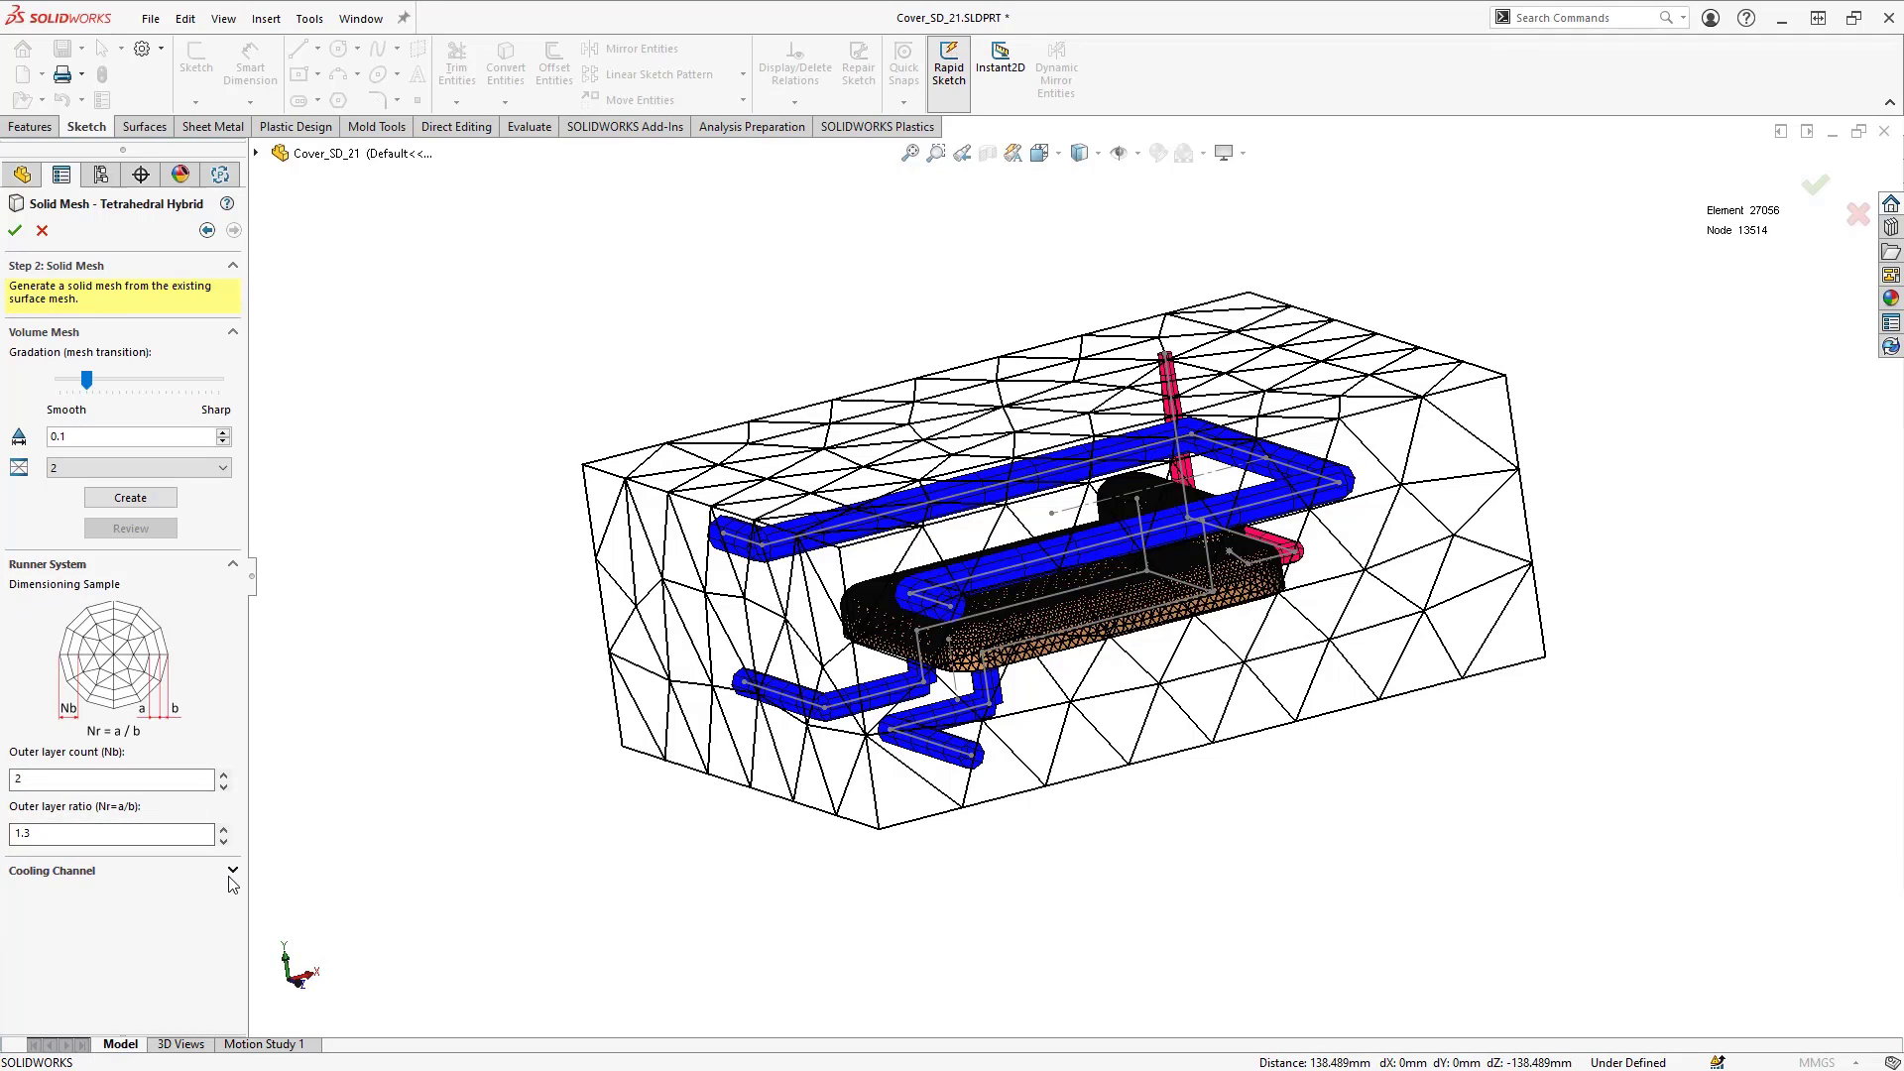
left_click(234, 565)
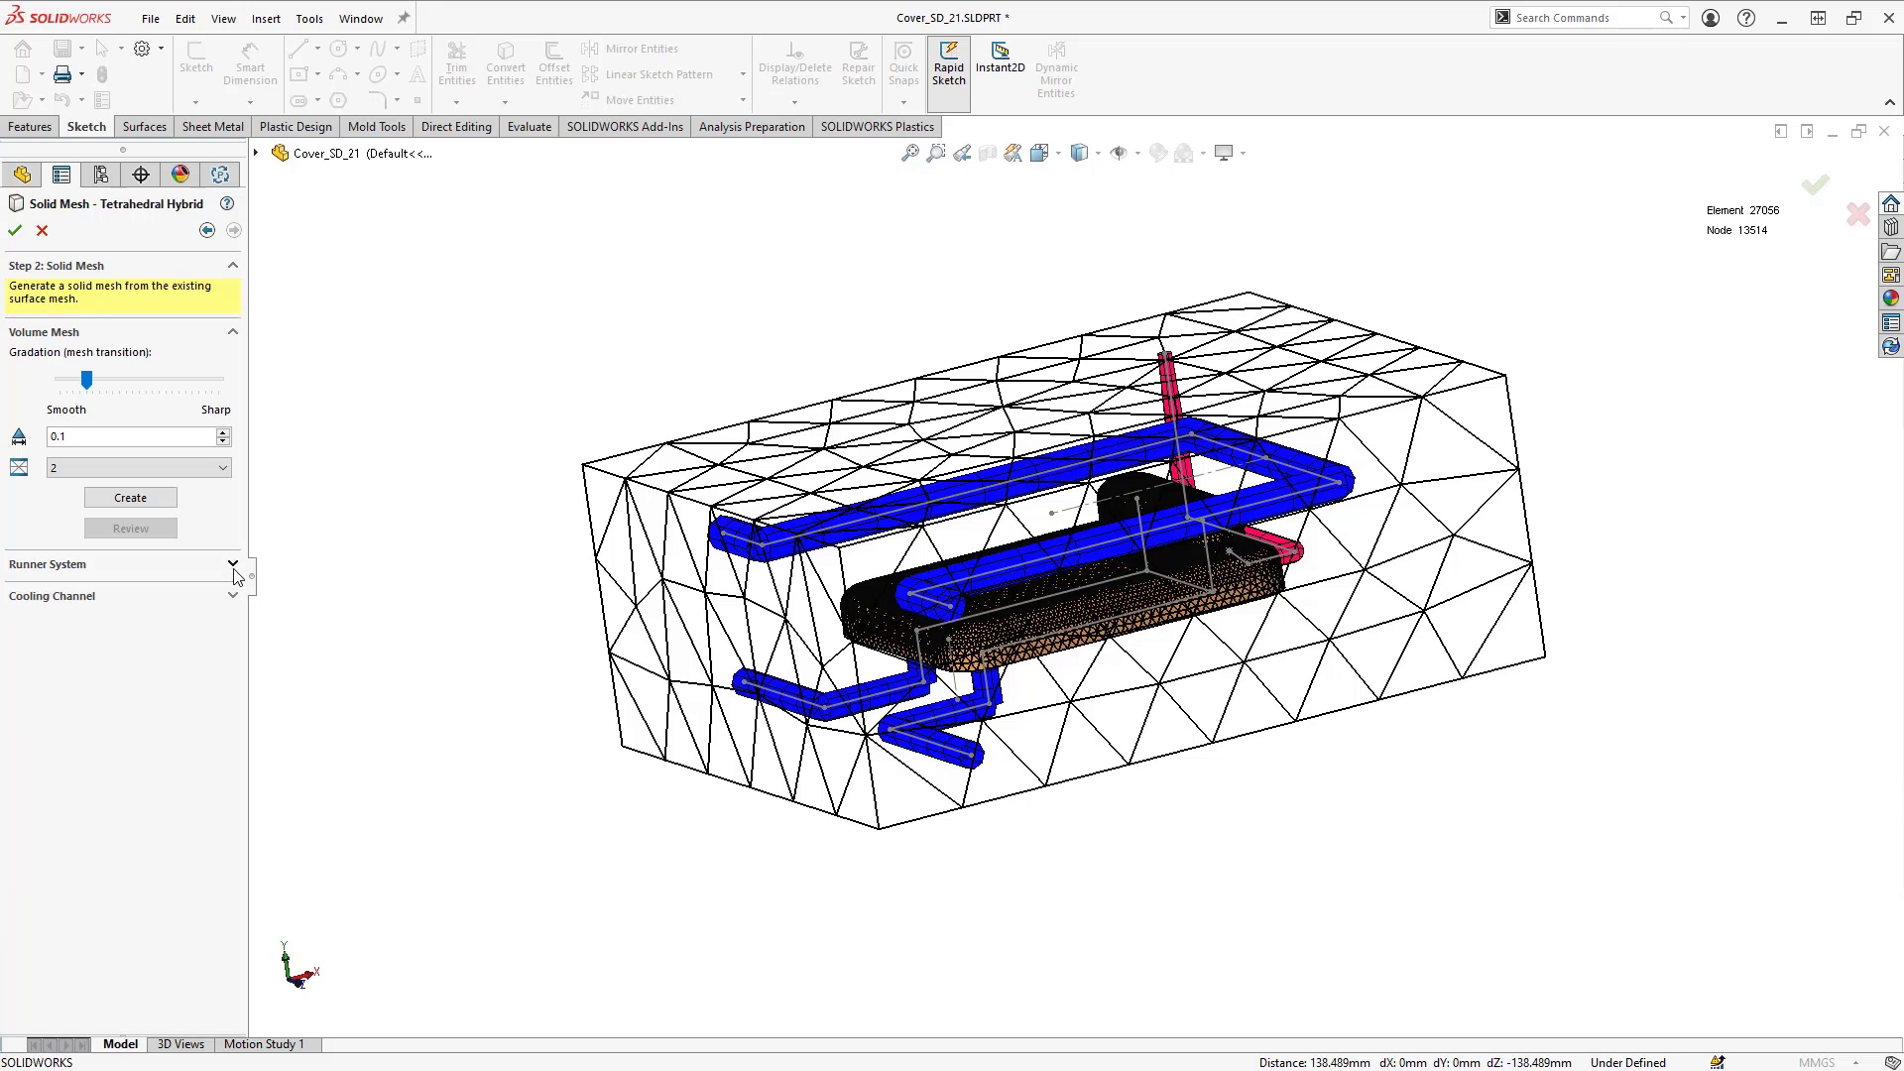
left_click(230, 598)
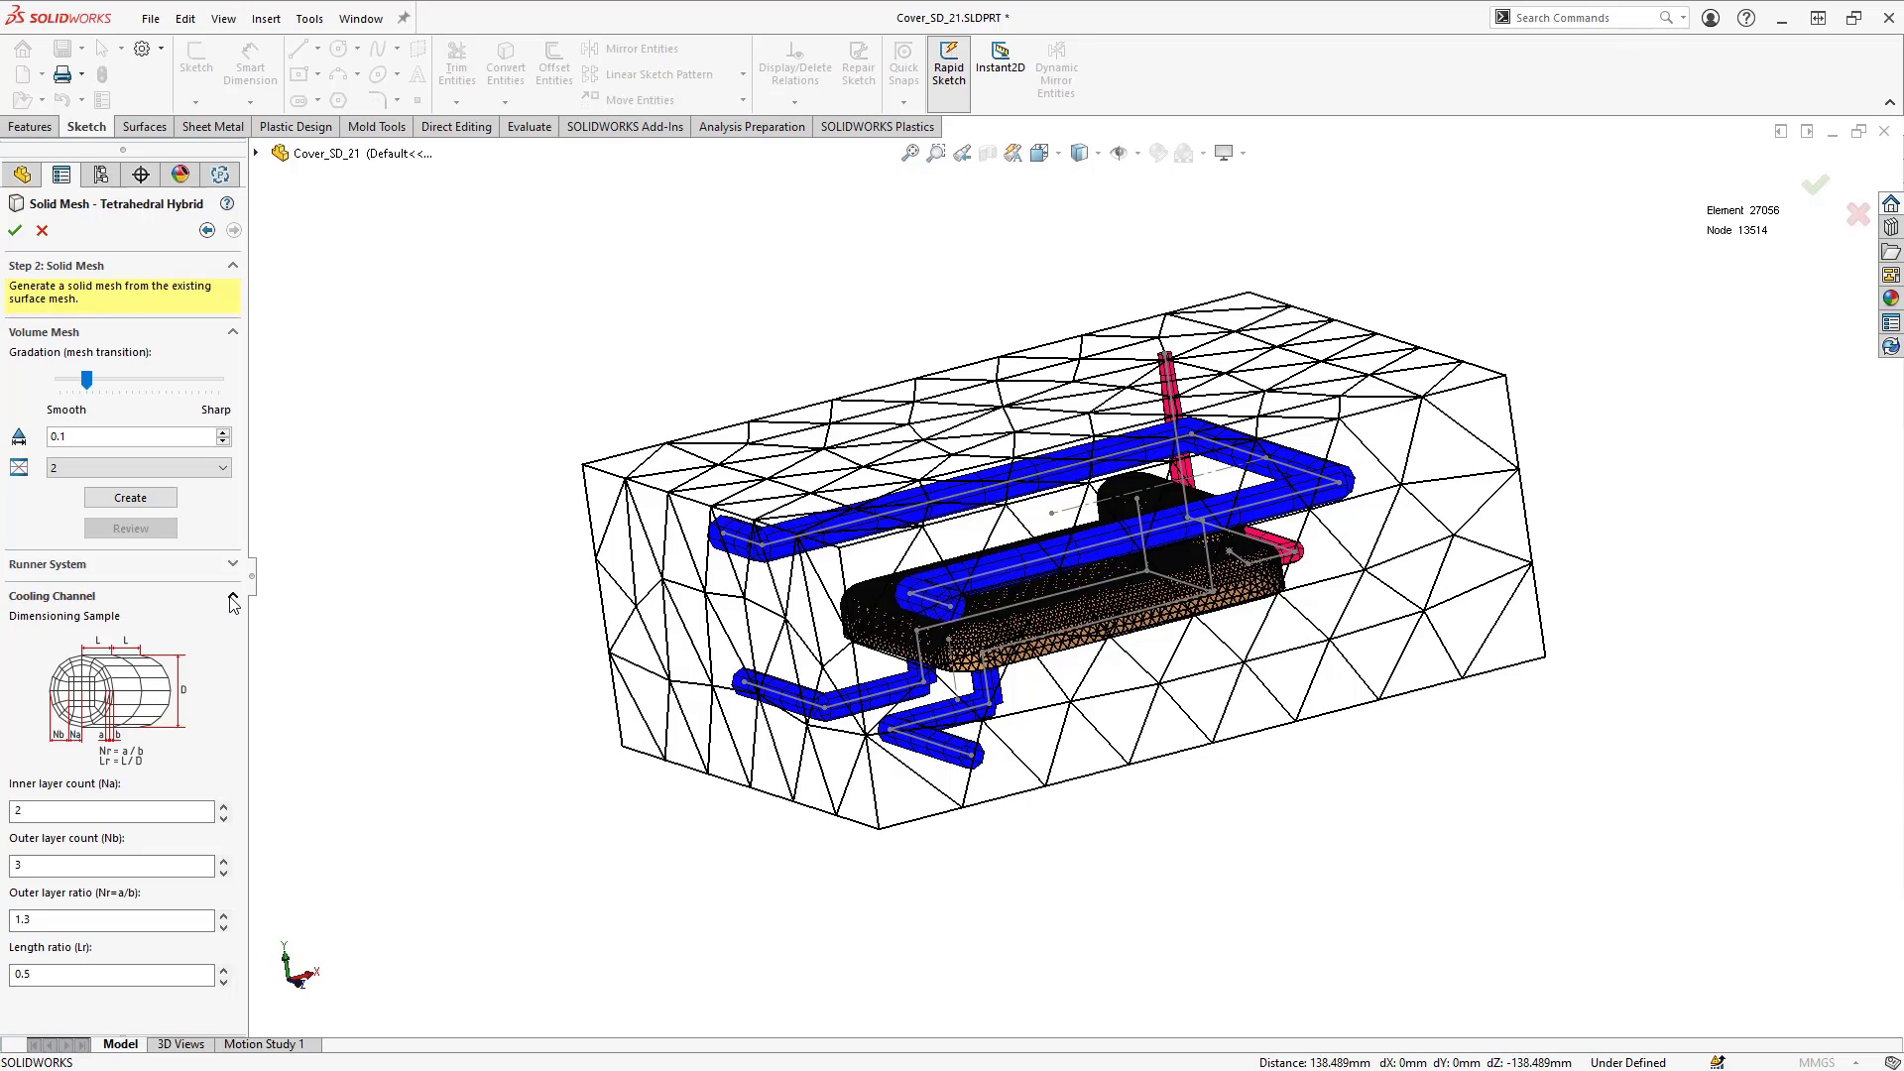
left_click(232, 598)
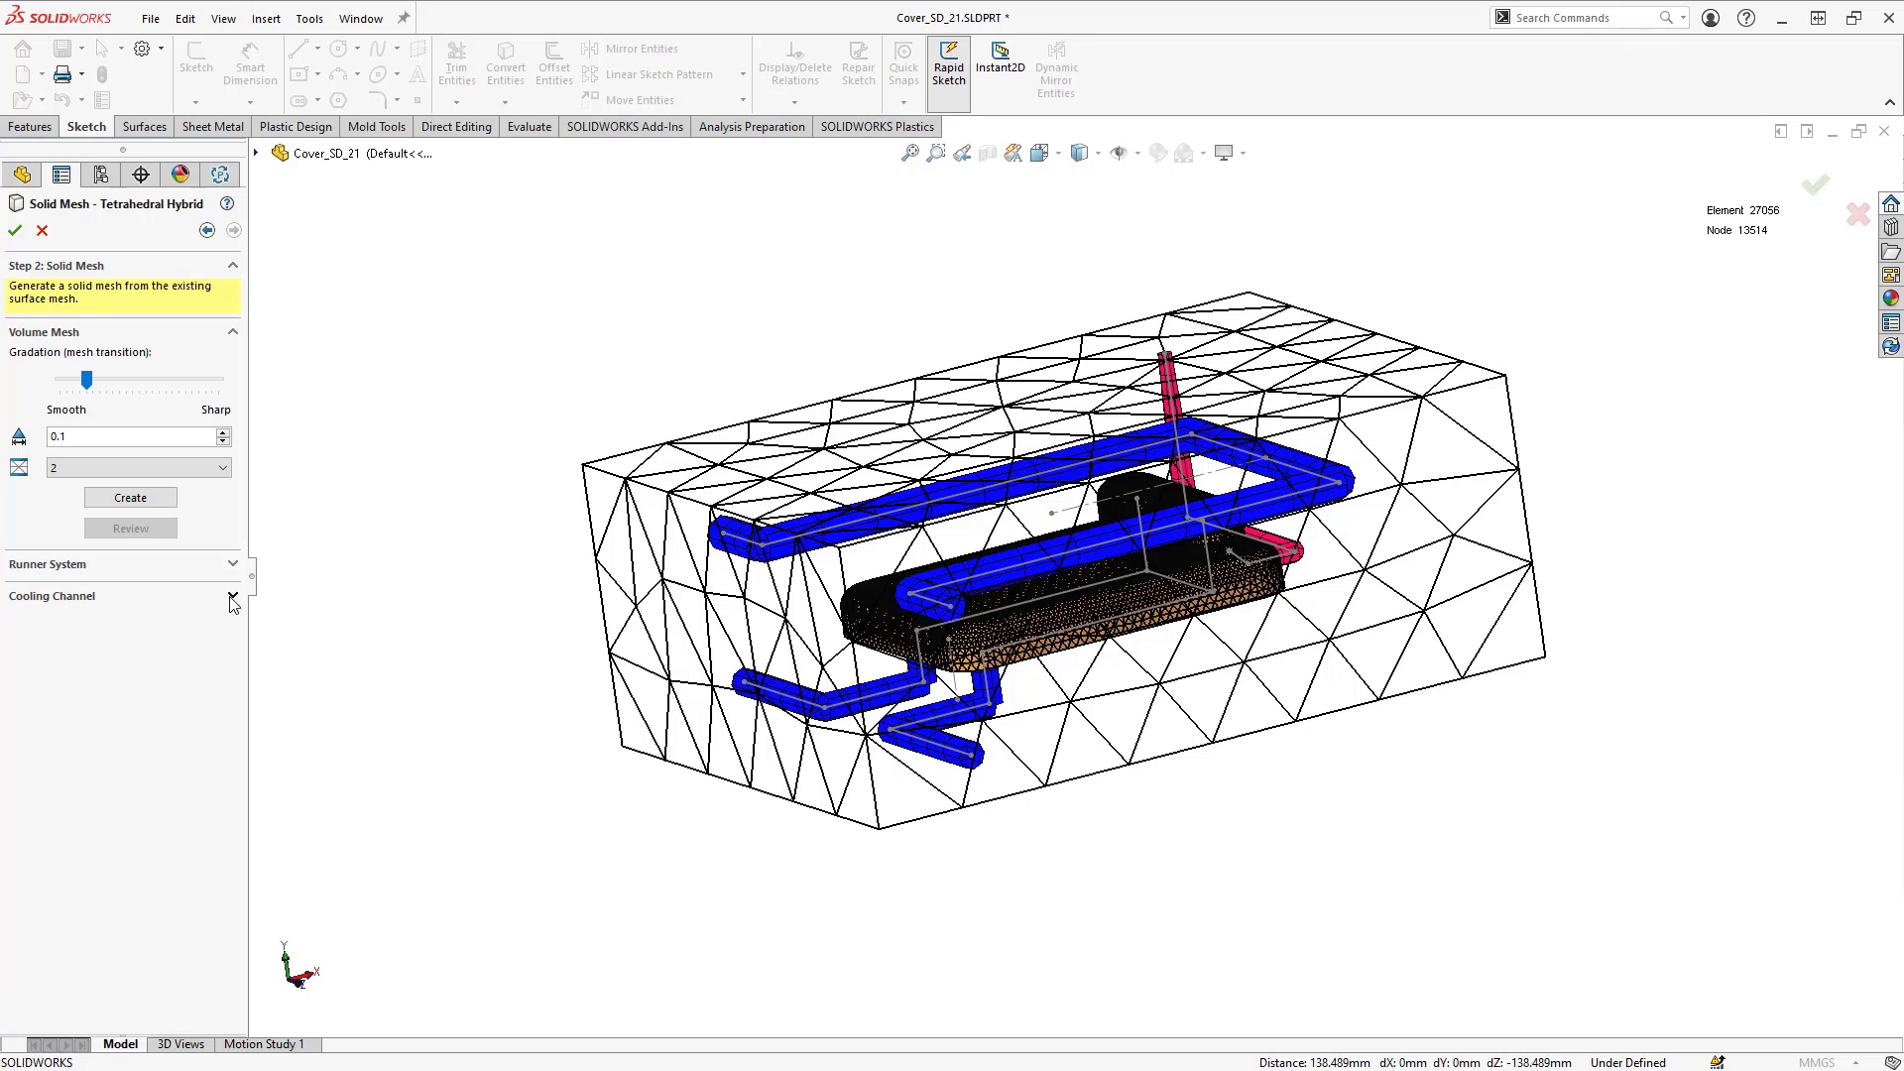
left_click(140, 501)
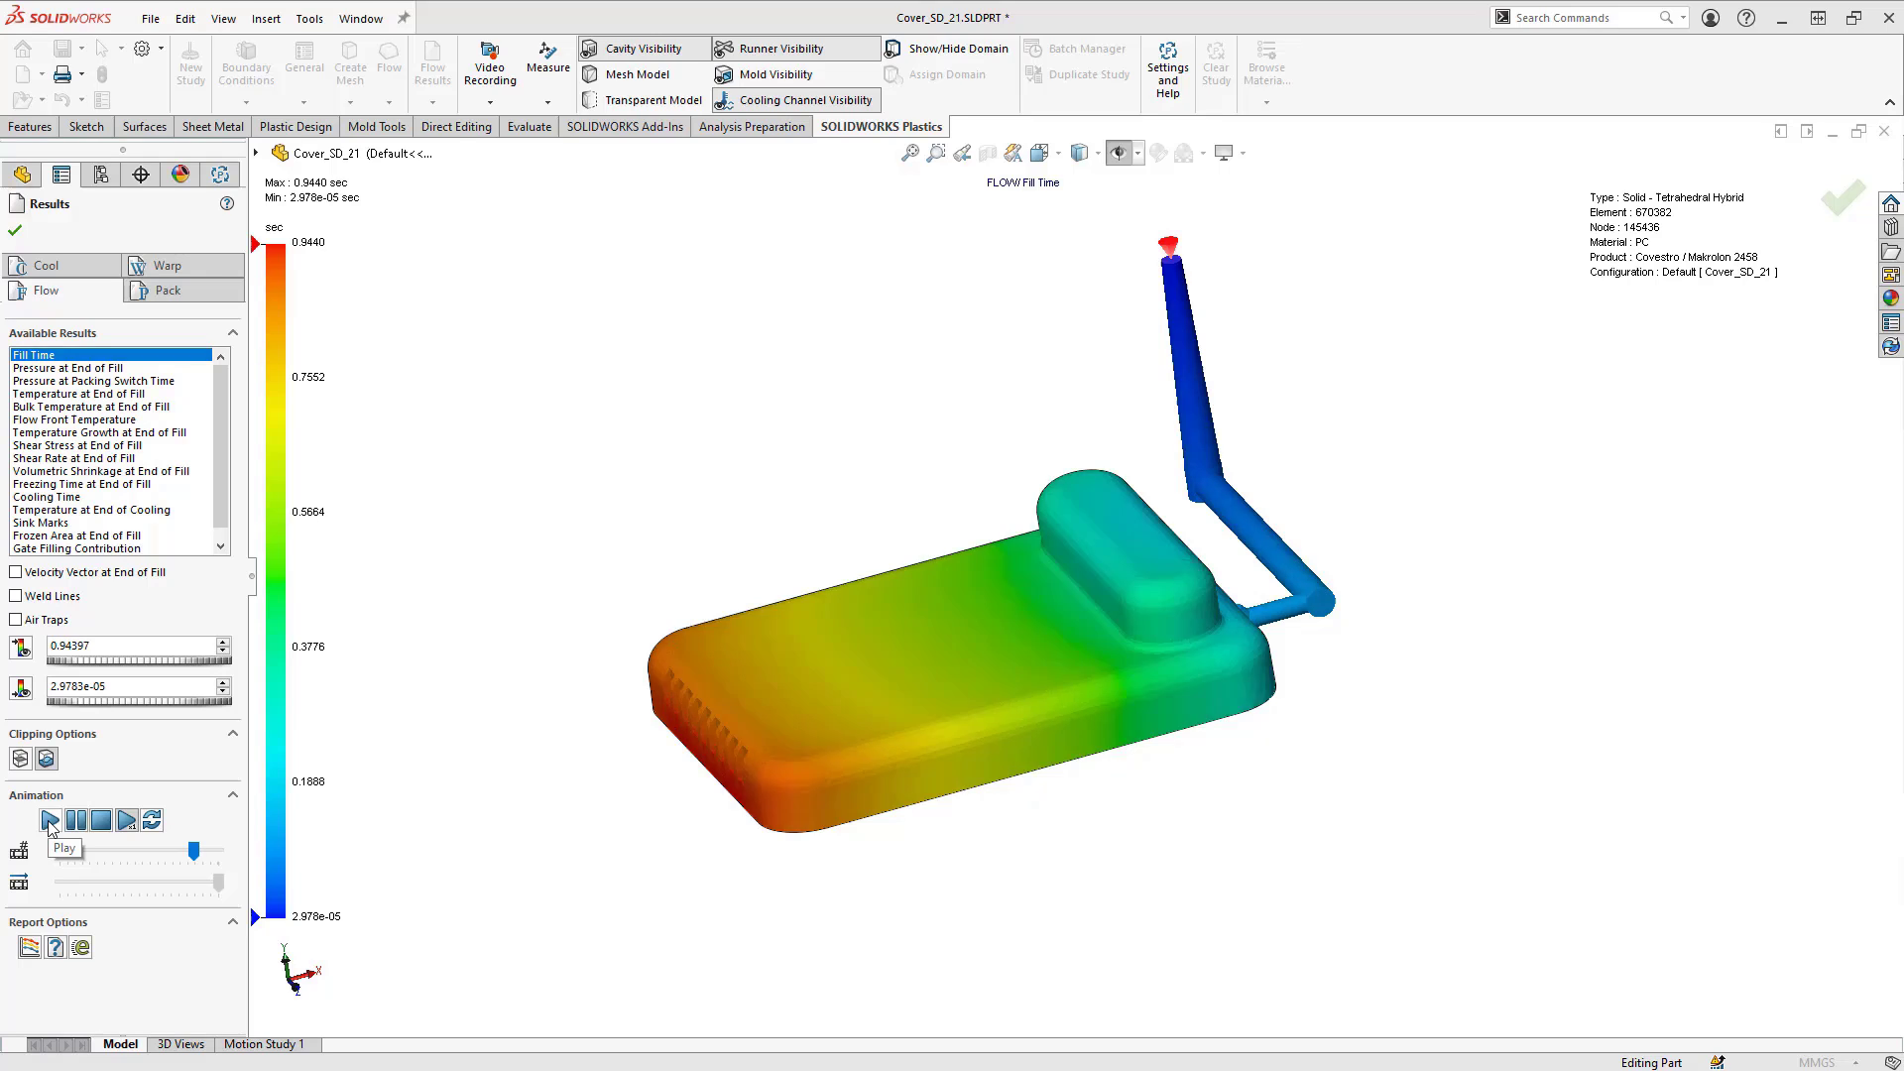
Step: Play the fill-time animation, then close the Fill Time results to return to the study
left_click(50, 821)
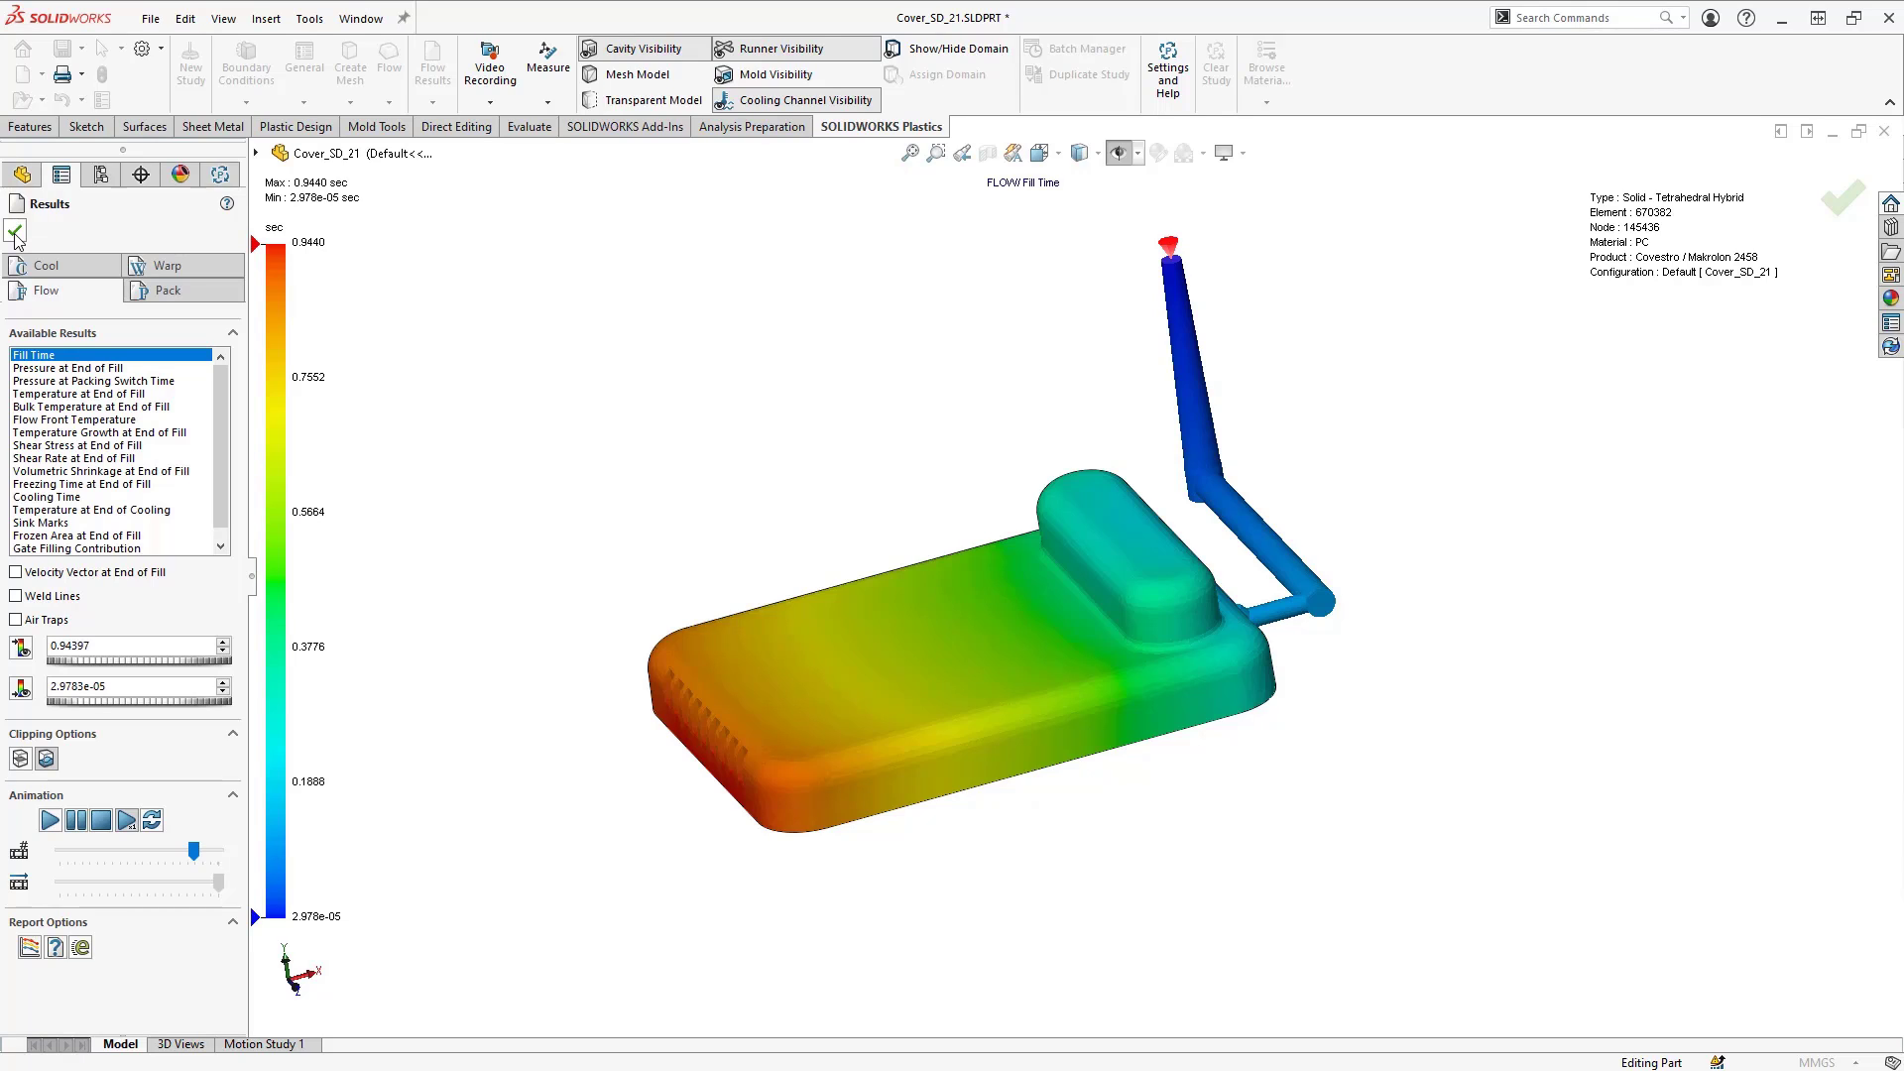
left_click(15, 234)
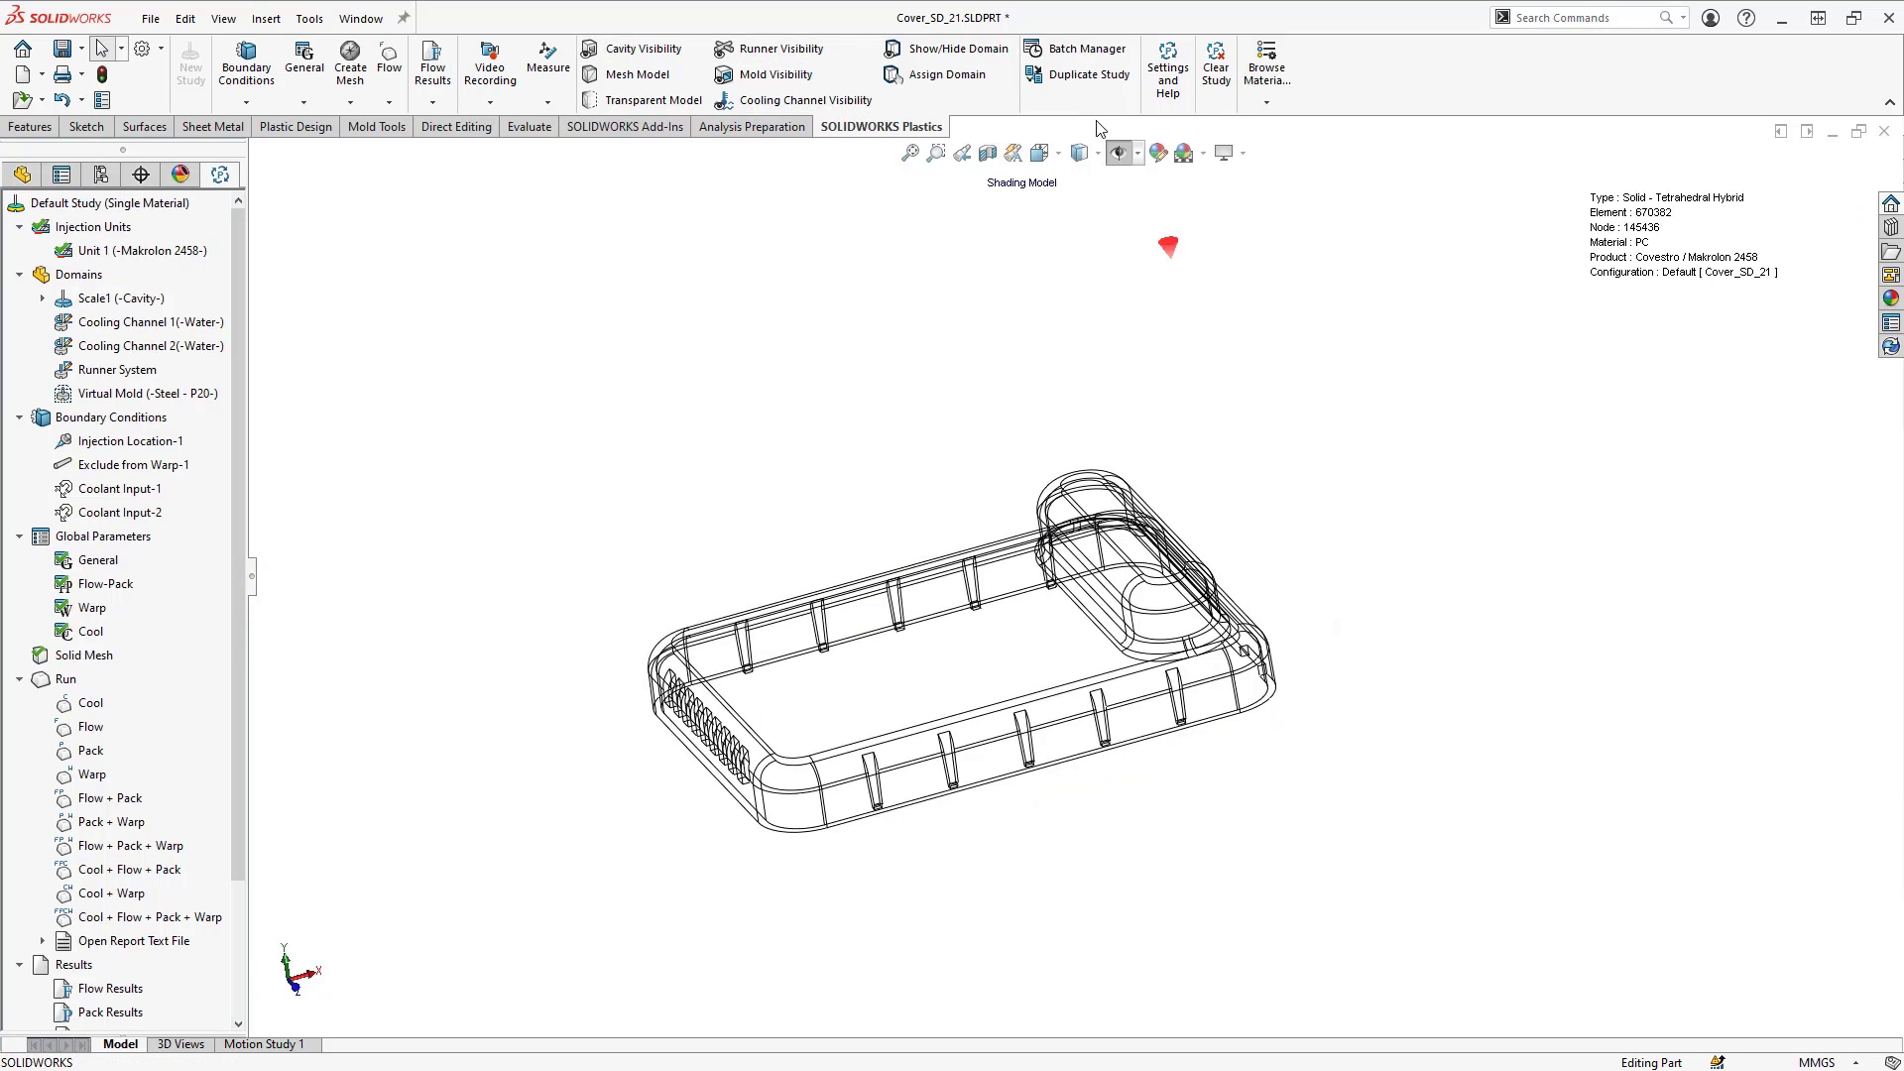
left_click(1275, 101)
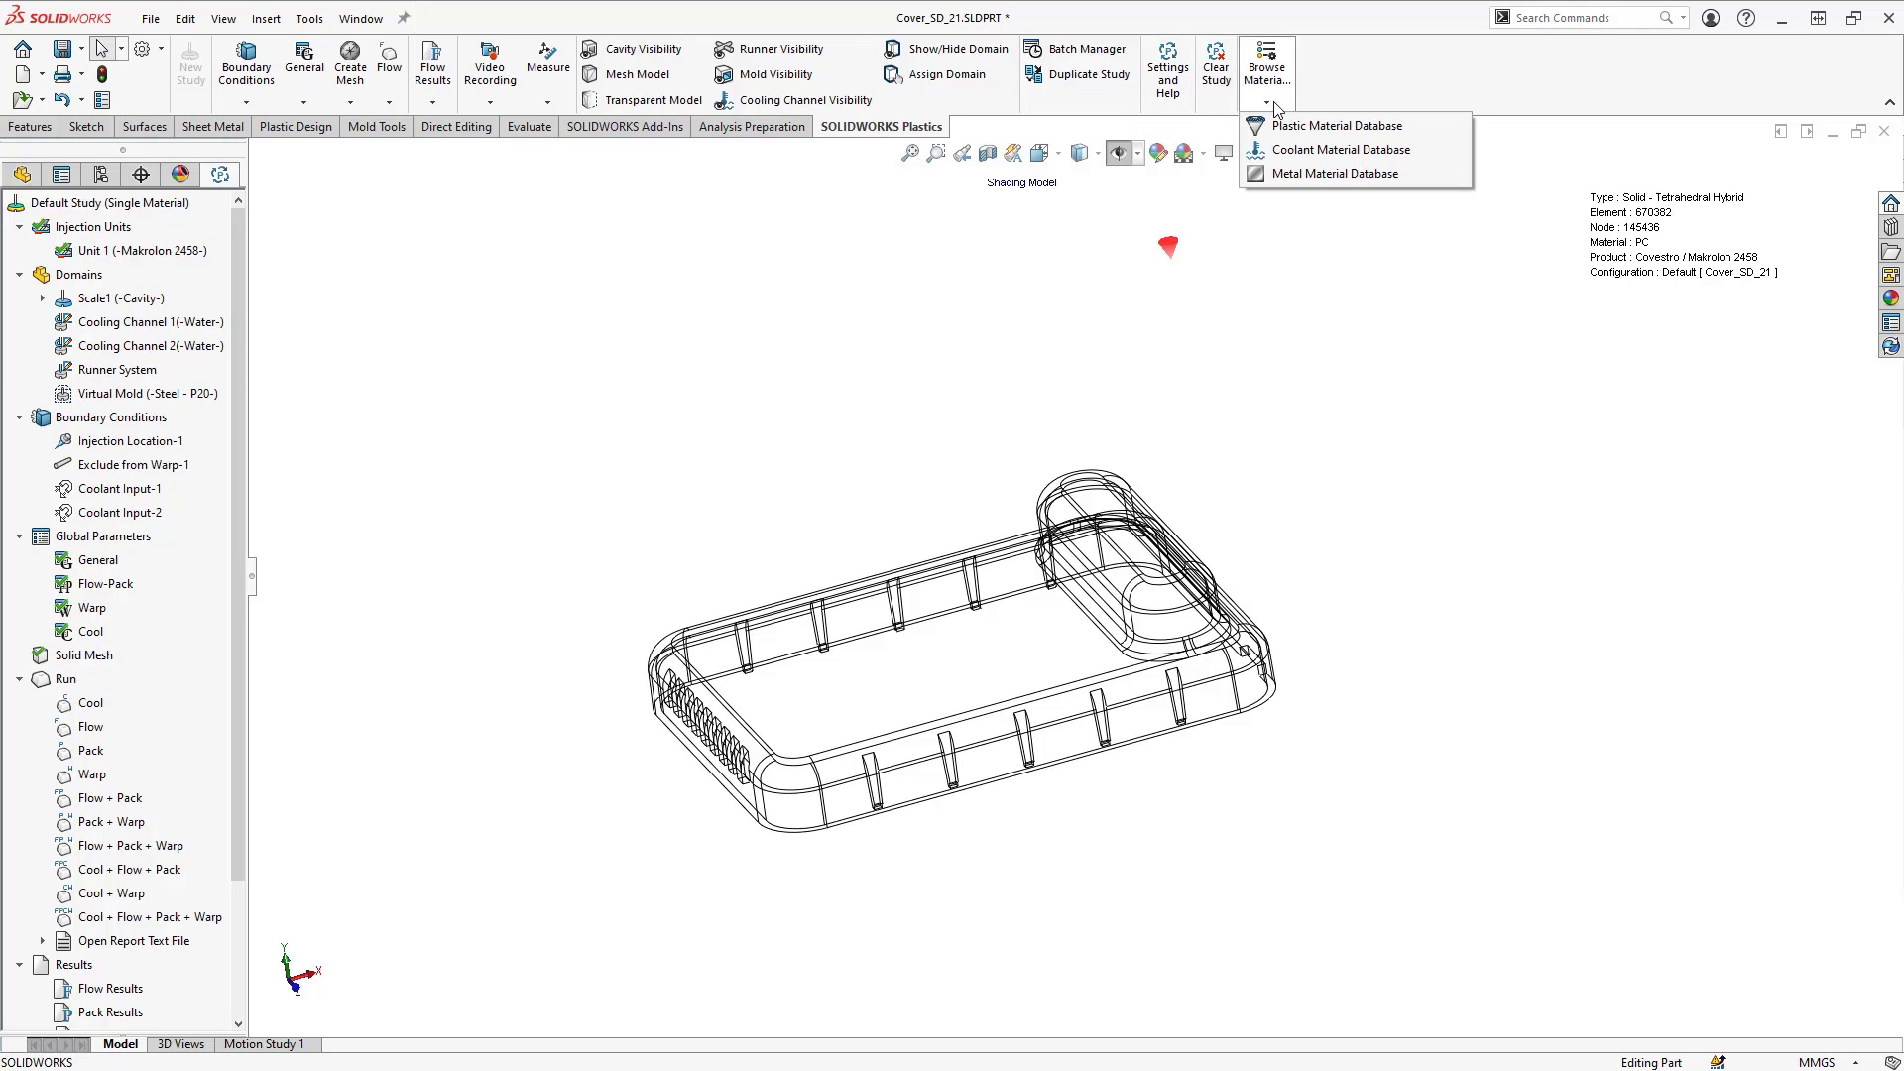
left_click(1280, 128)
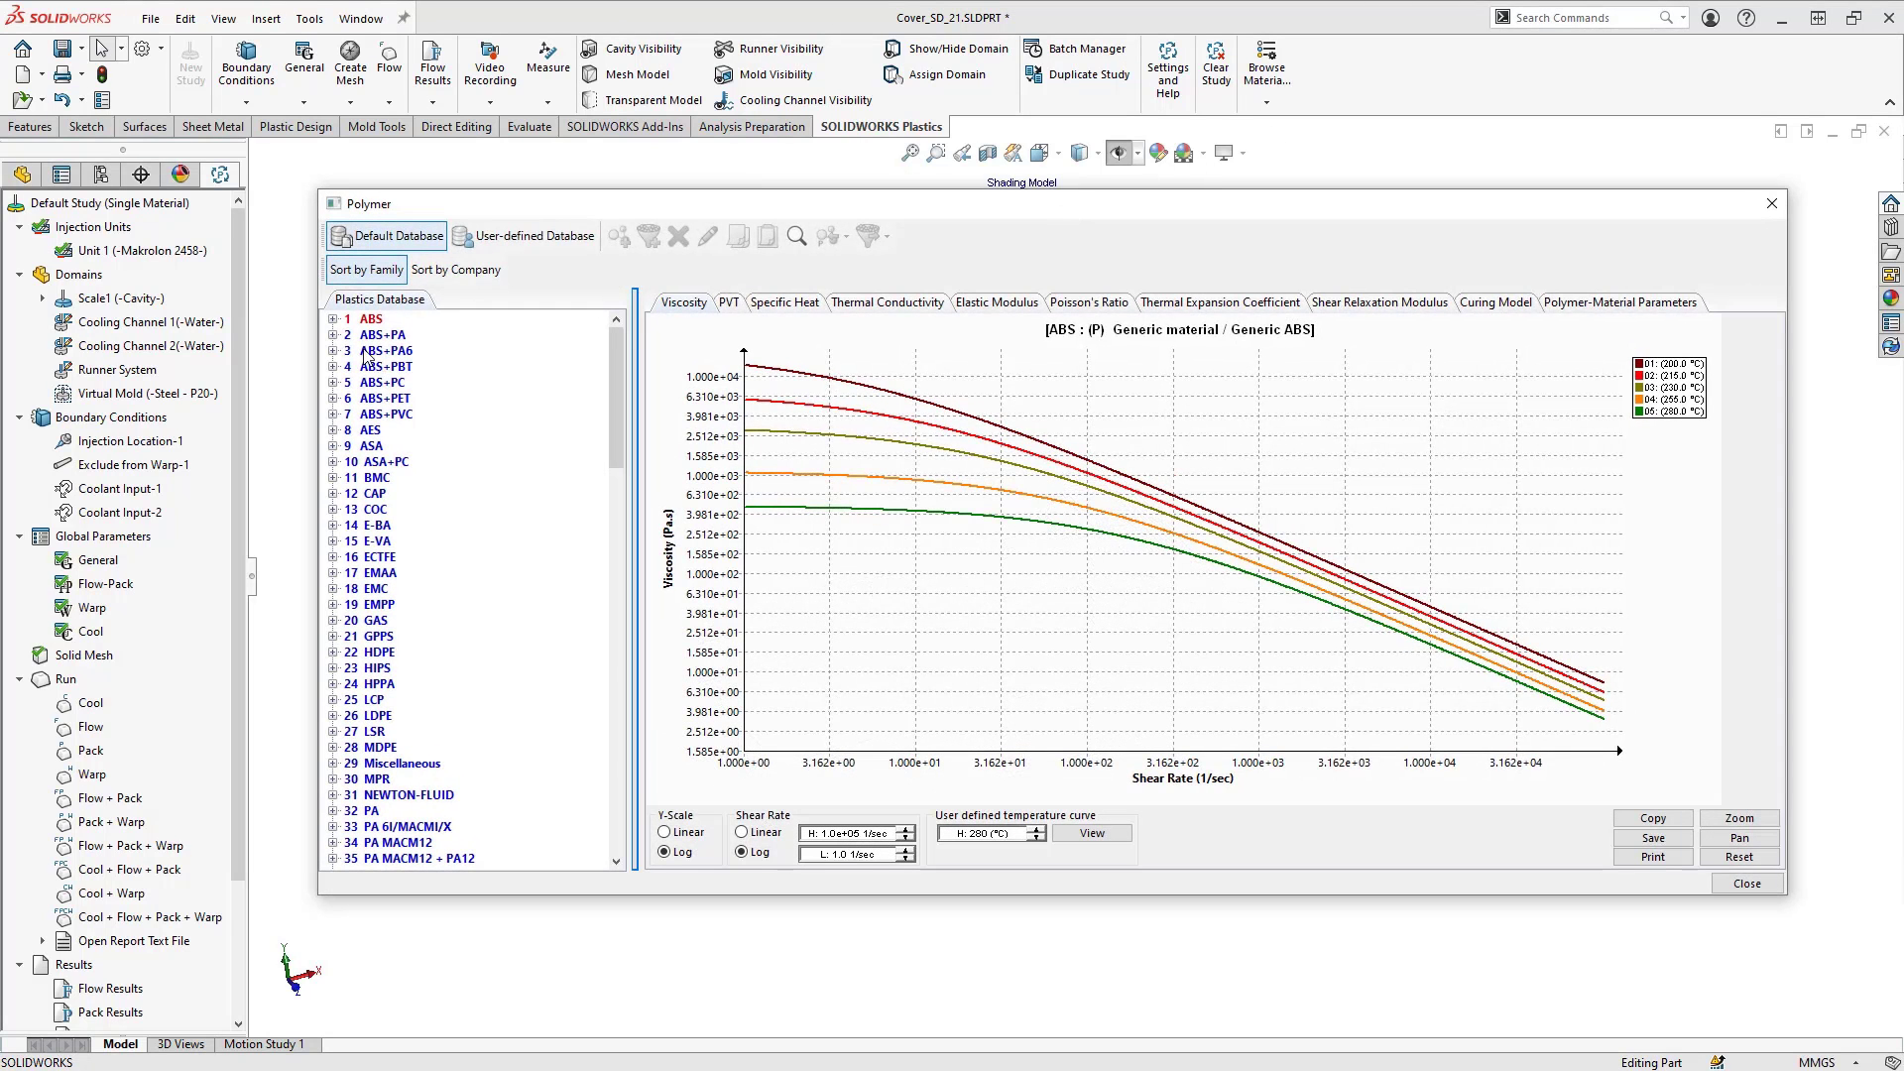
left_click(334, 319)
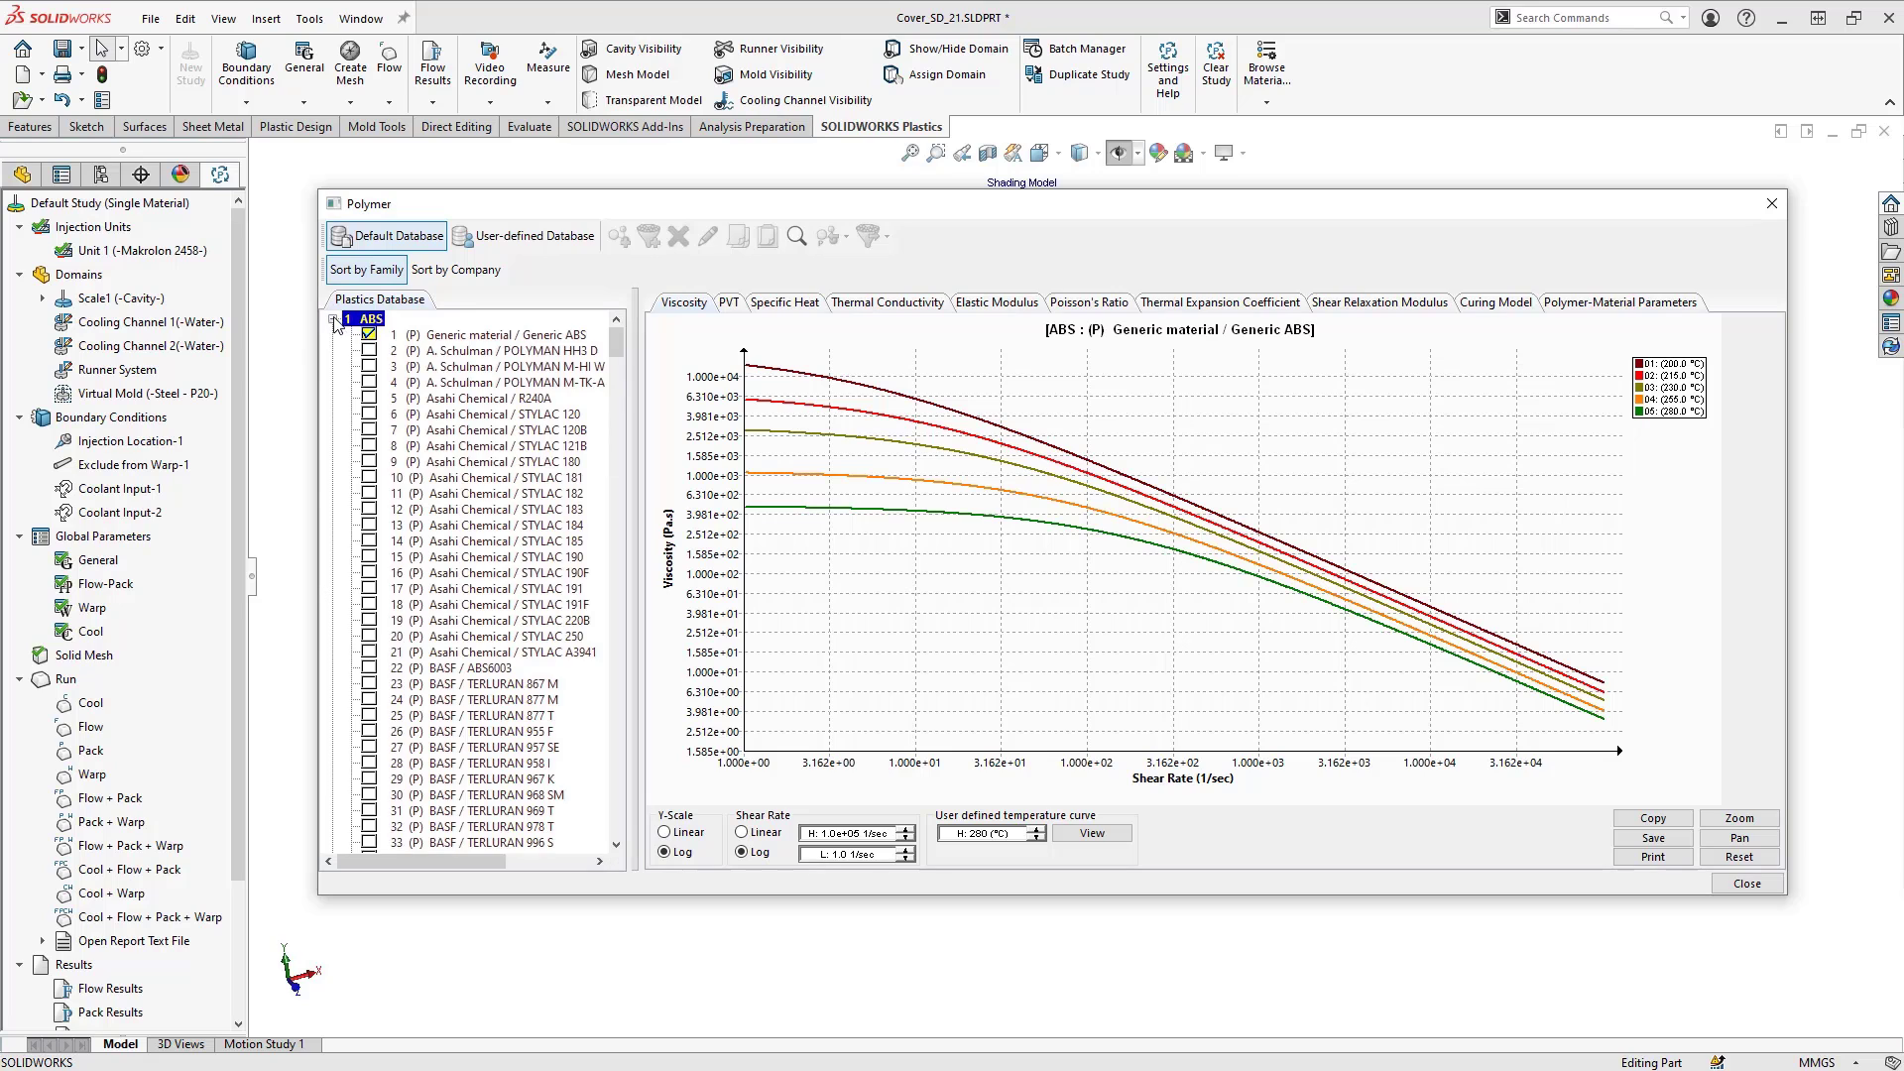
left_click(368, 398)
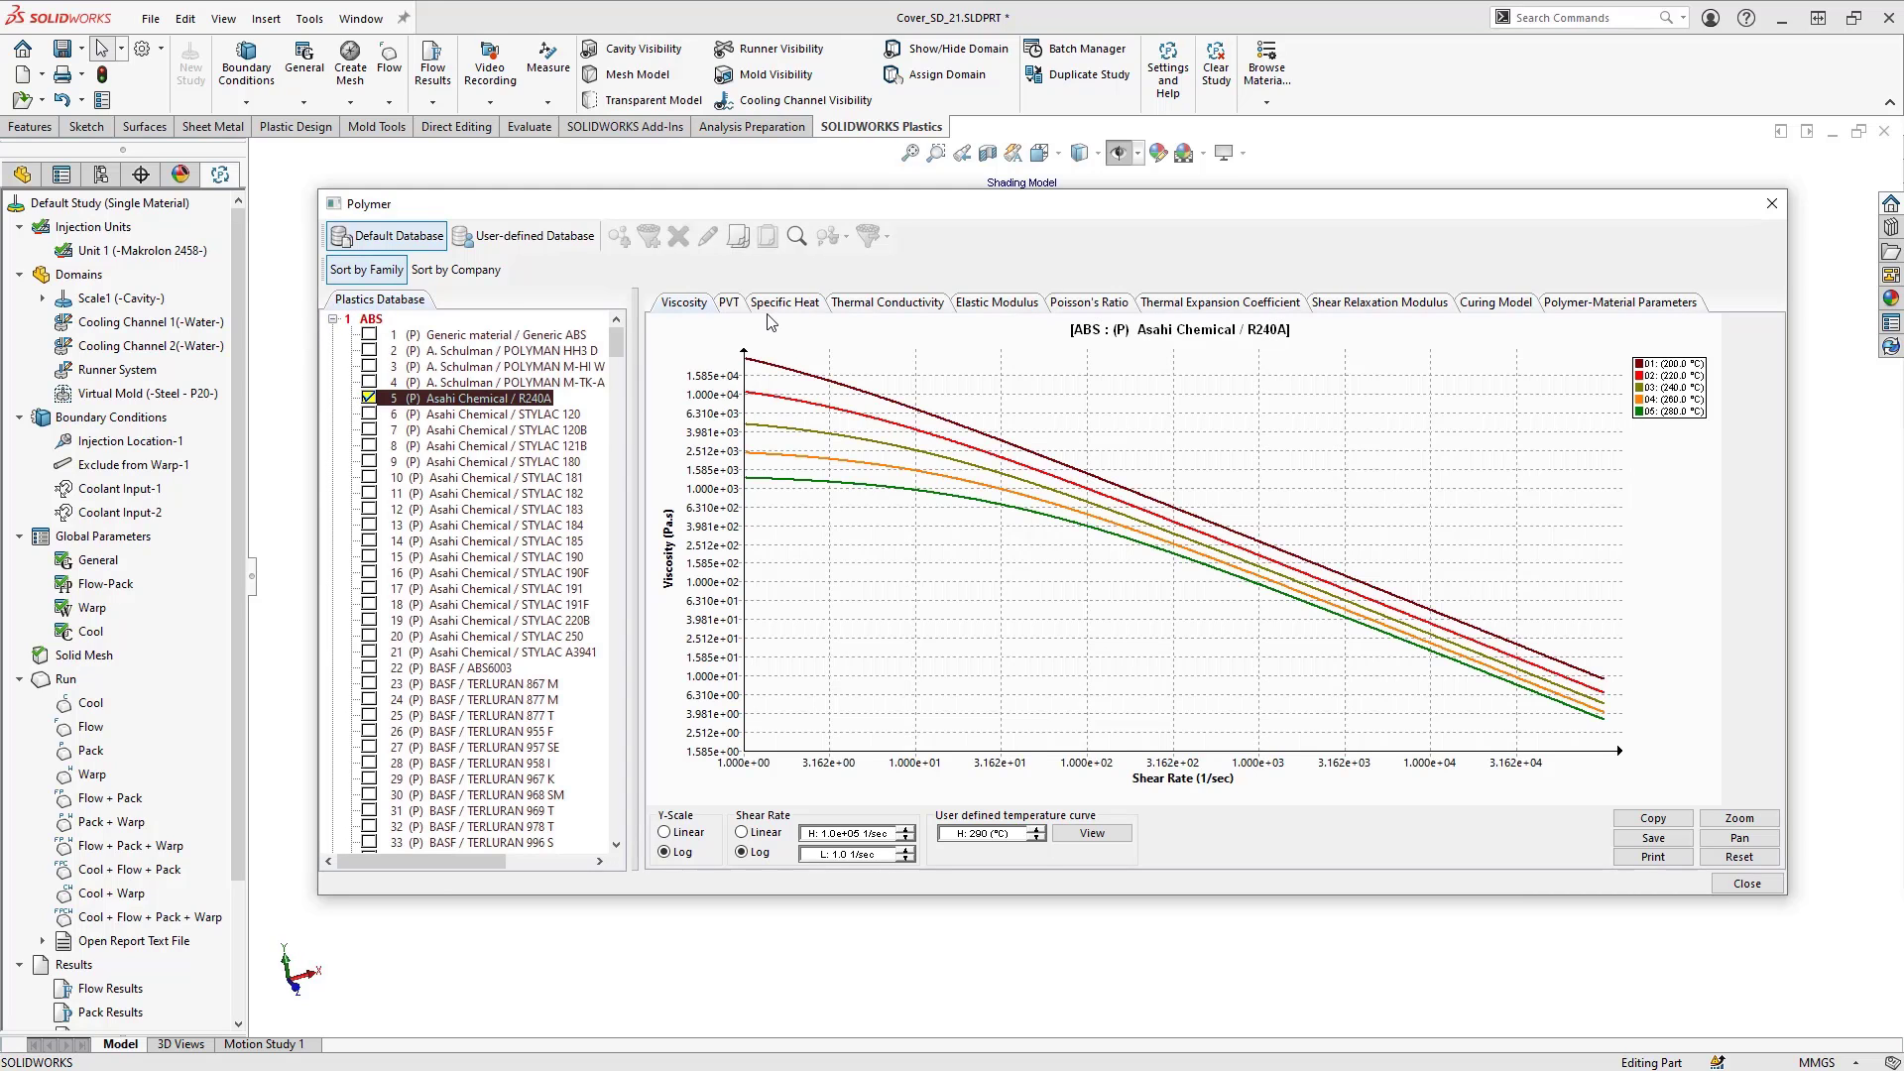
left_click(727, 303)
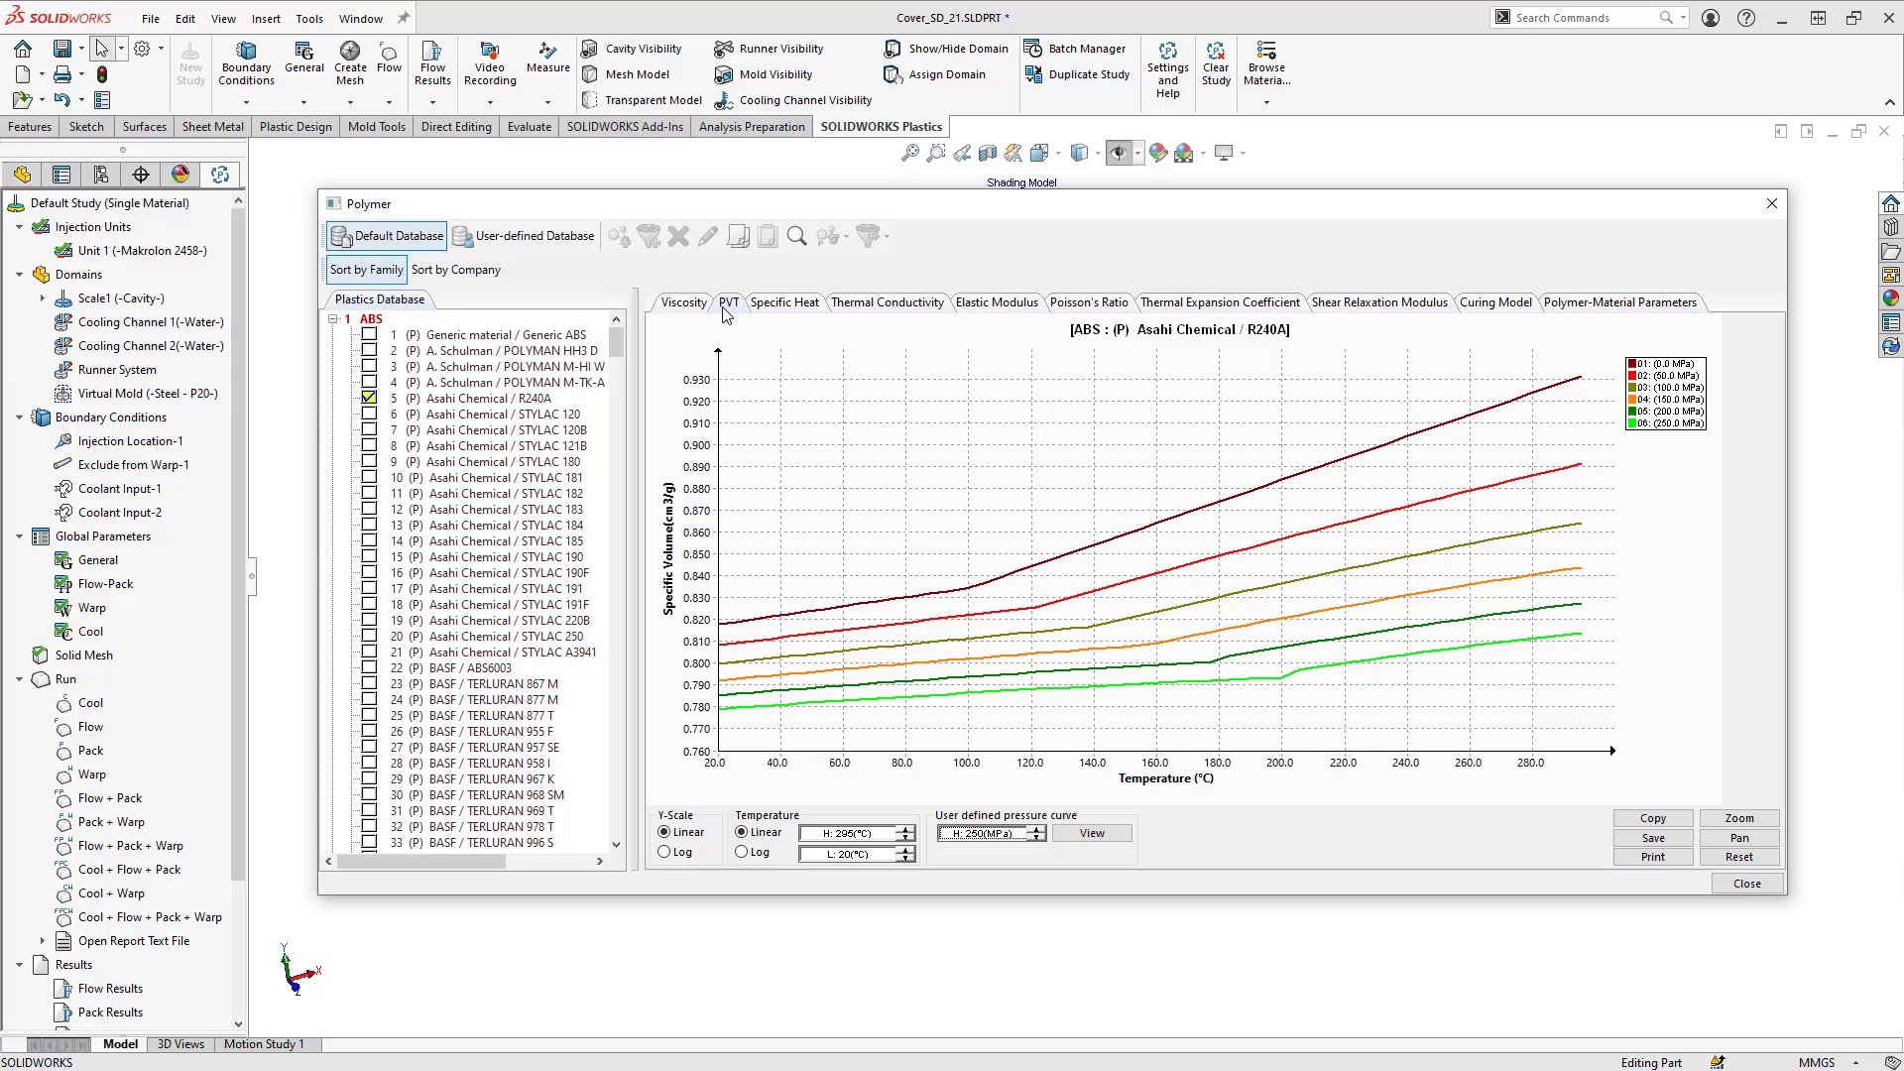
left_click(1640, 305)
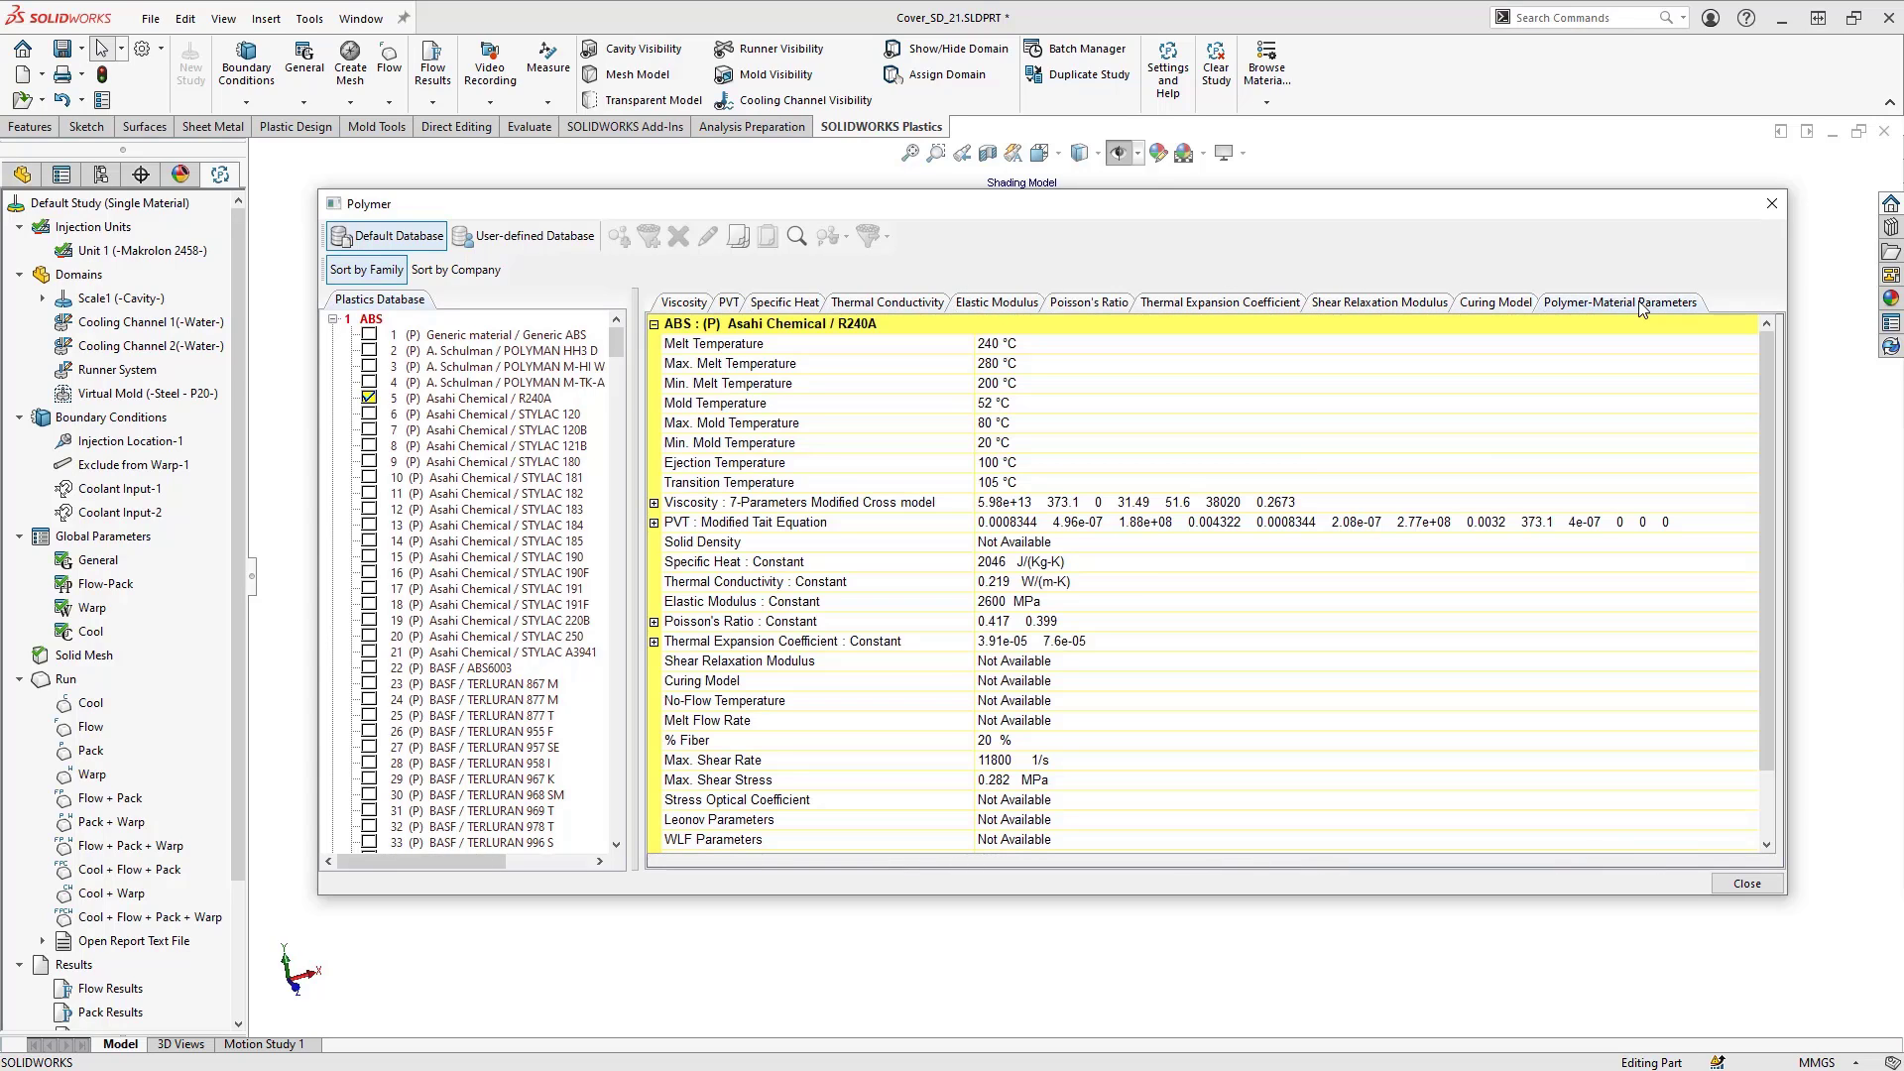
left_click(1748, 884)
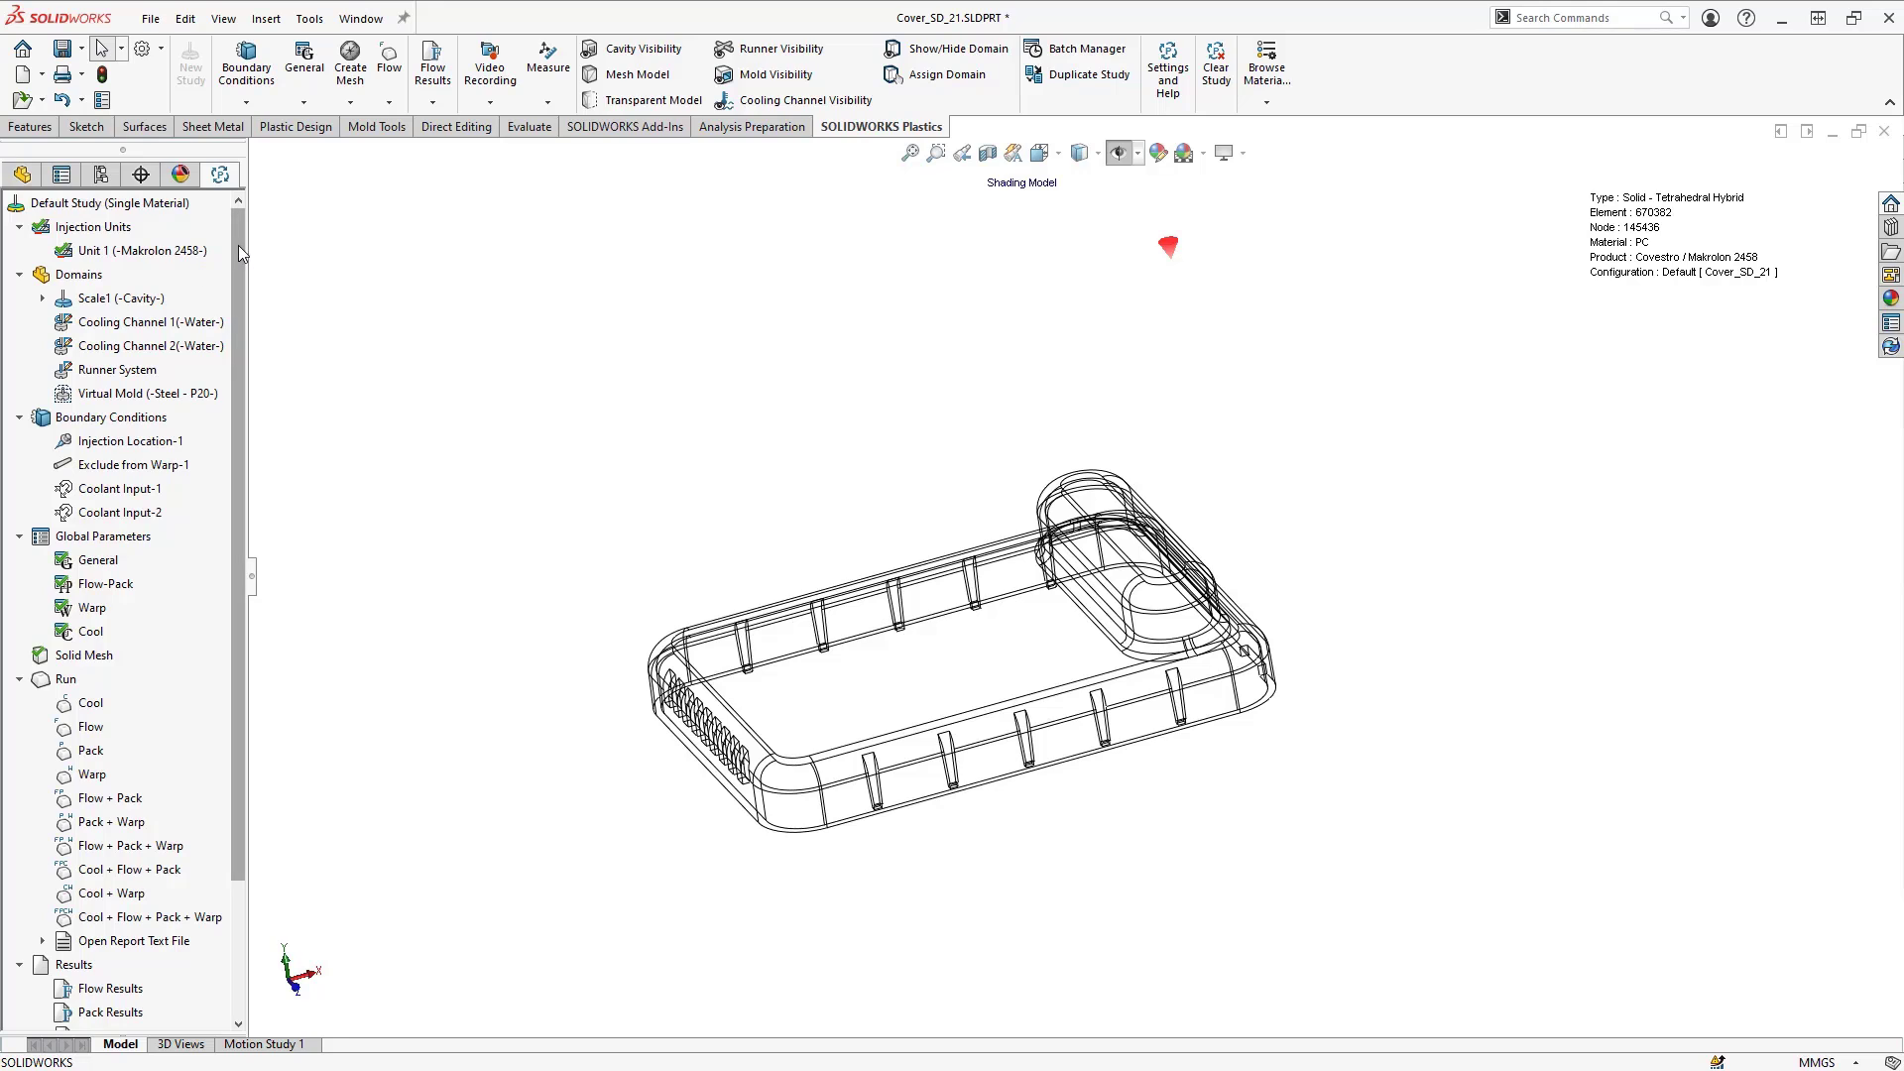
Step: Create a body from the warp-deformed shape, saved as new part file Default_Deformed
left_click_drag(239, 246, 219, 566)
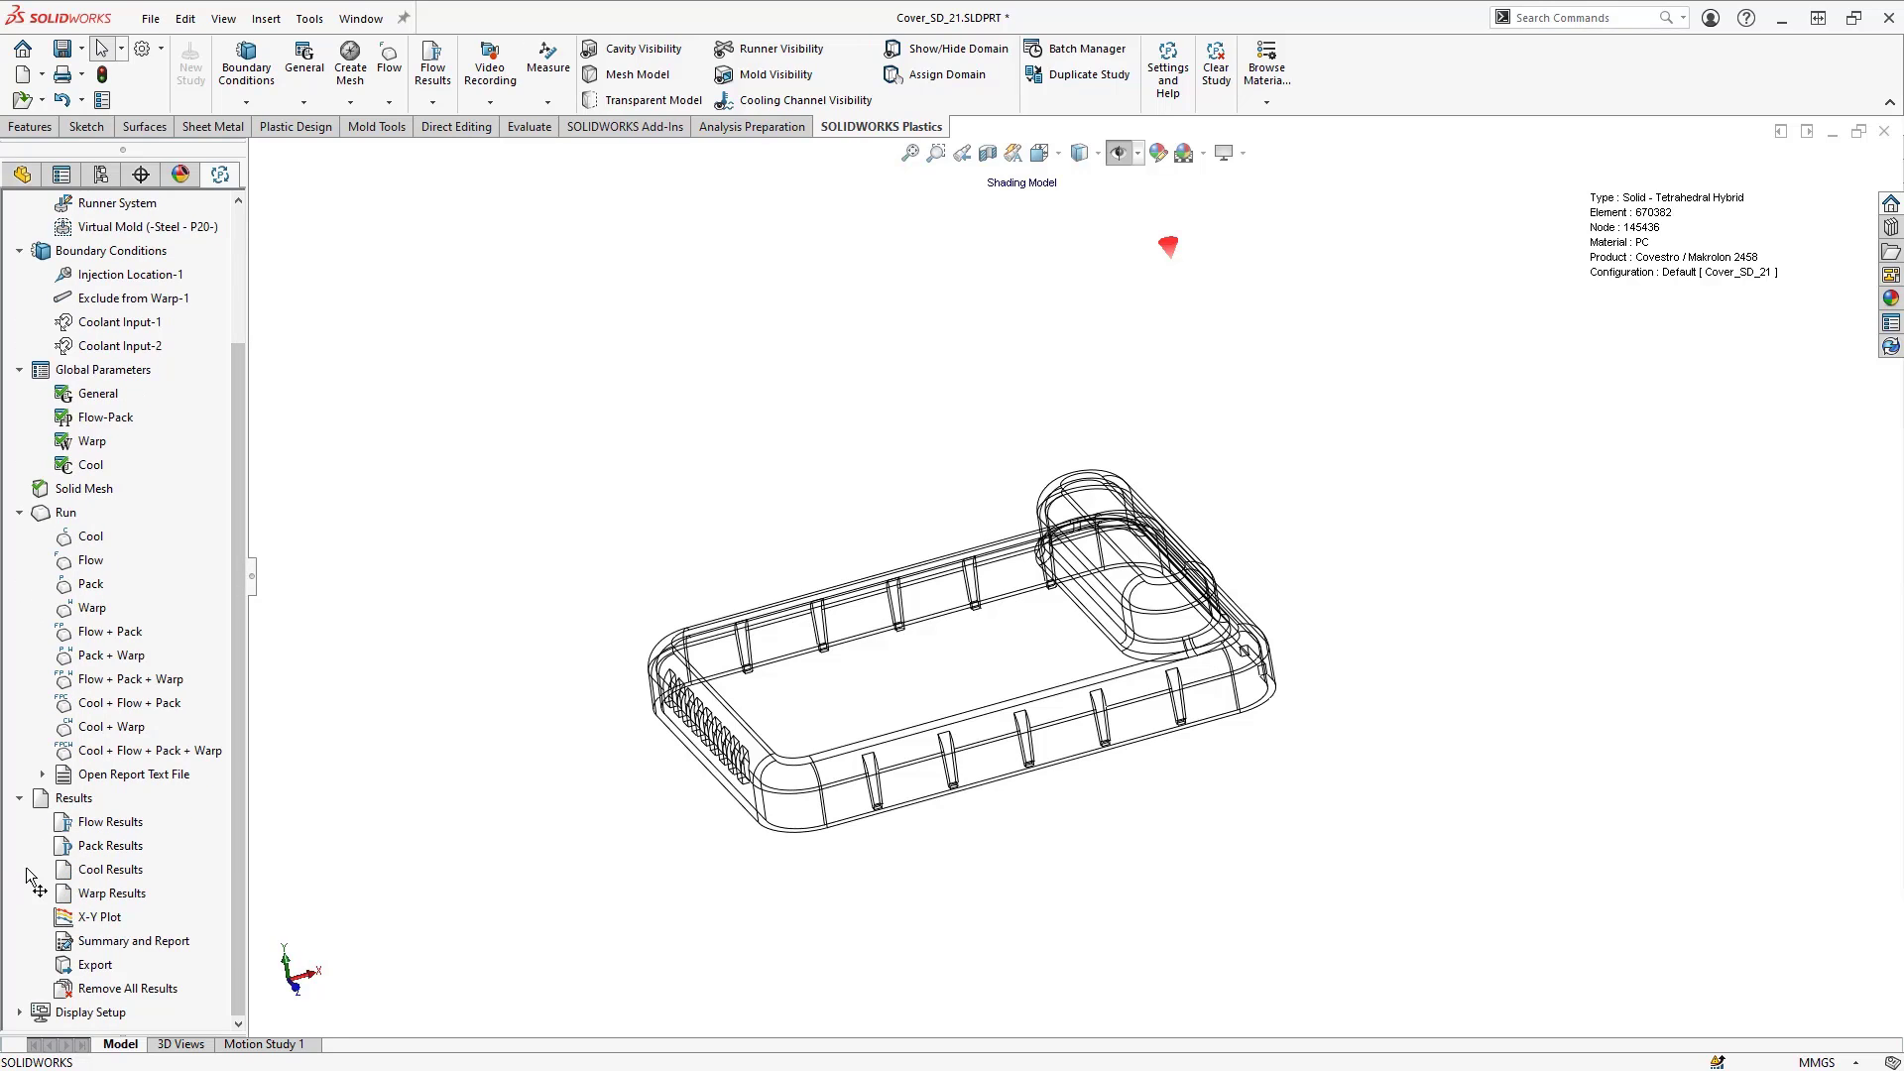
left_click(113, 896)
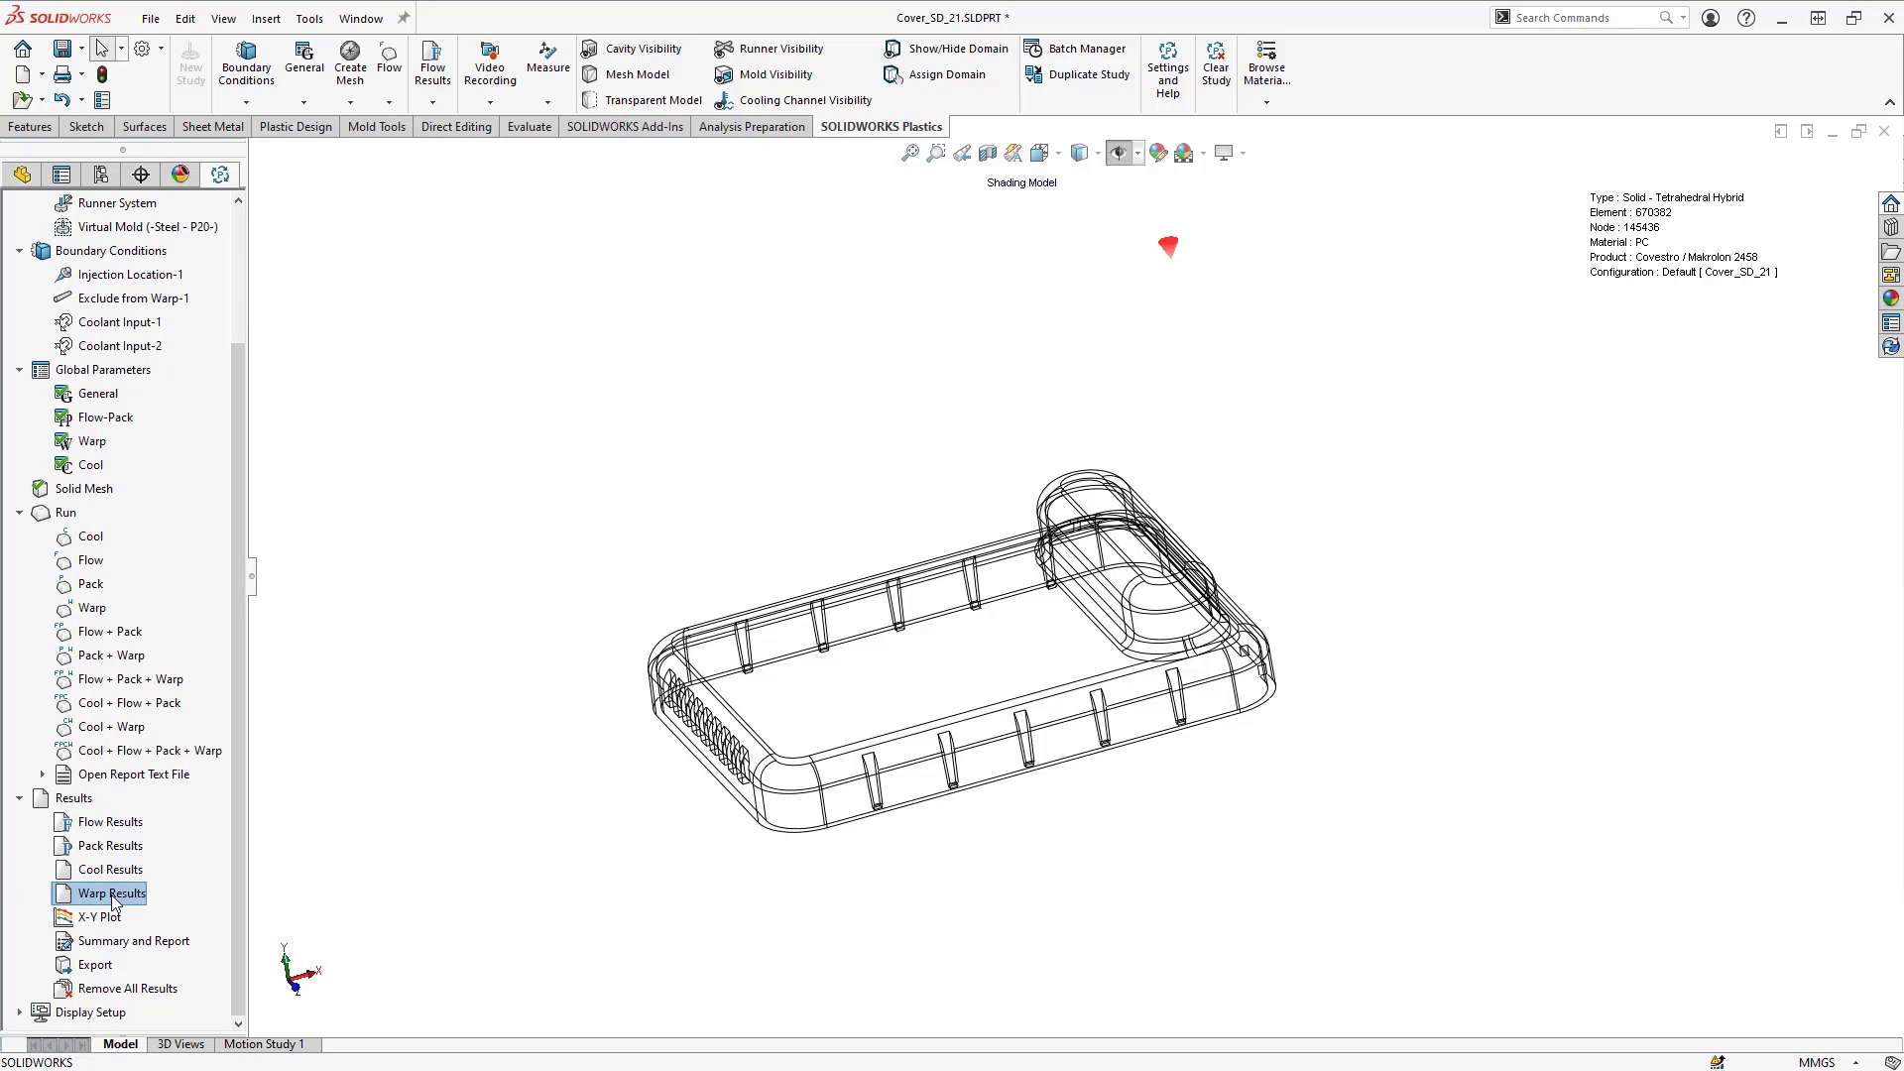
right_click(114, 900)
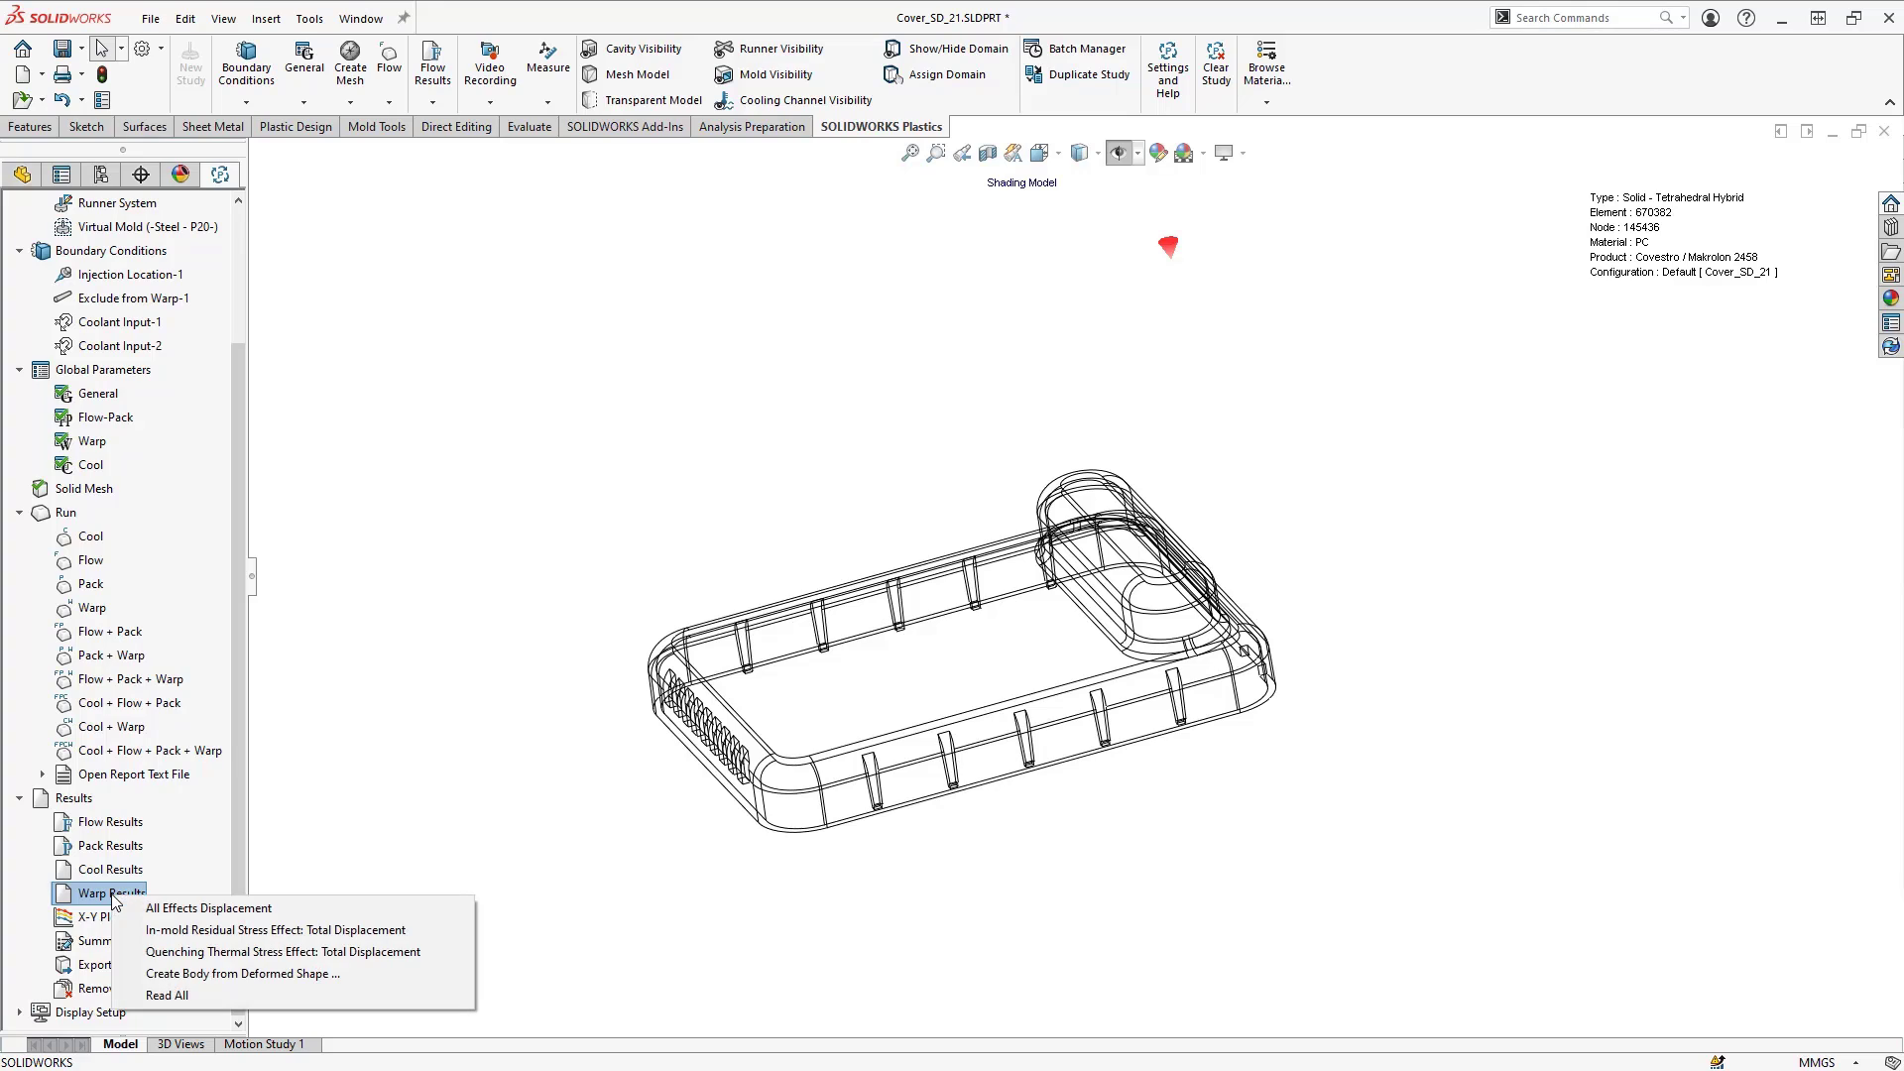
left_click(141, 979)
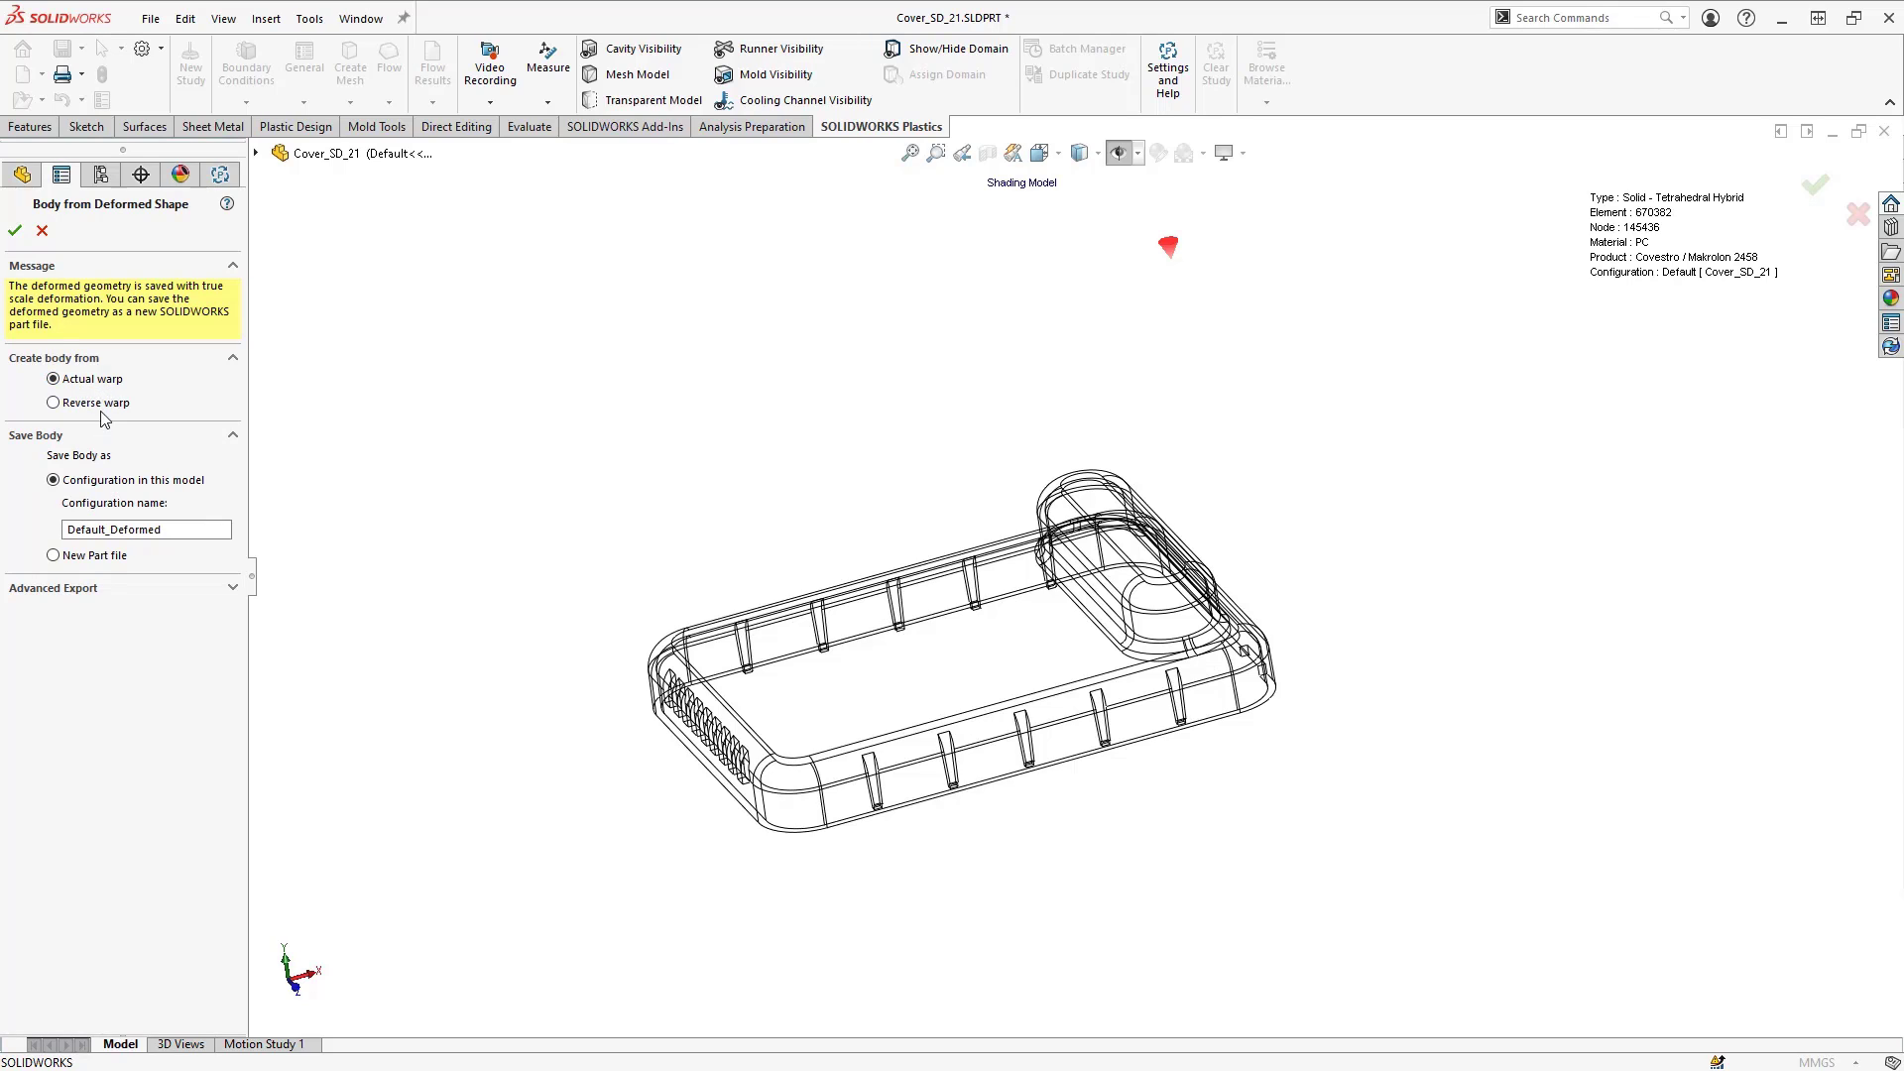
left_click(54, 557)
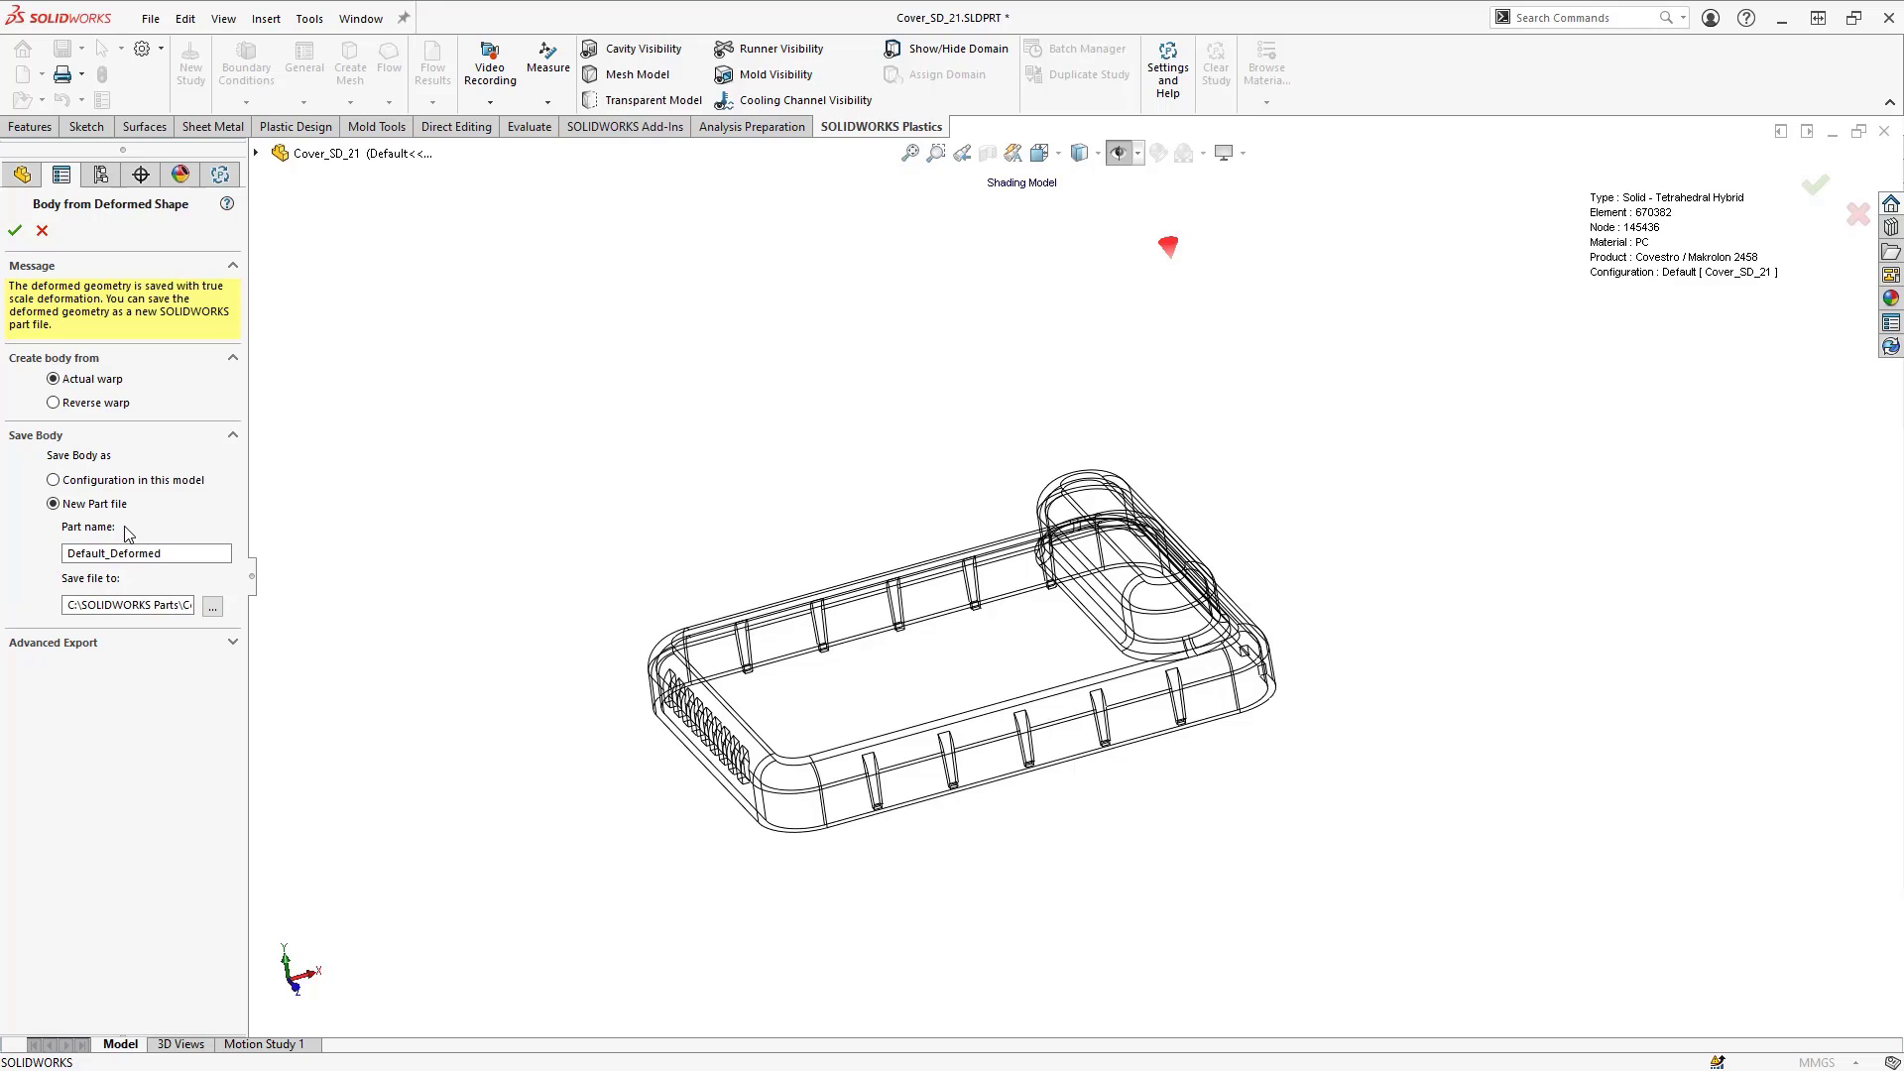